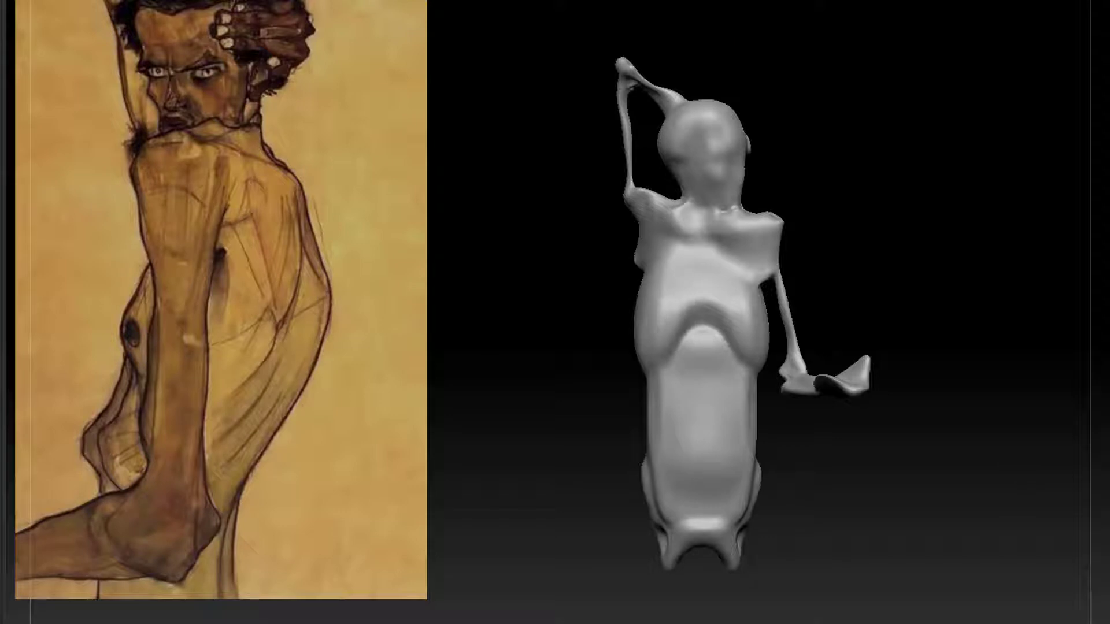
Sculpt a rounded muscle mass on the shoulder of the lowered arm, matching it from the front, side and back.
{"action": "mouse_move", "coordinate": [850, 133]}
{"action": "left_mouse_down", "text": "alt"}
{"action": "mouse_move", "coordinate": [899, 214]}
{"action": "mouse_move", "coordinate": [908, 253]}
{"action": "left_mouse_up", "text": "alt"}
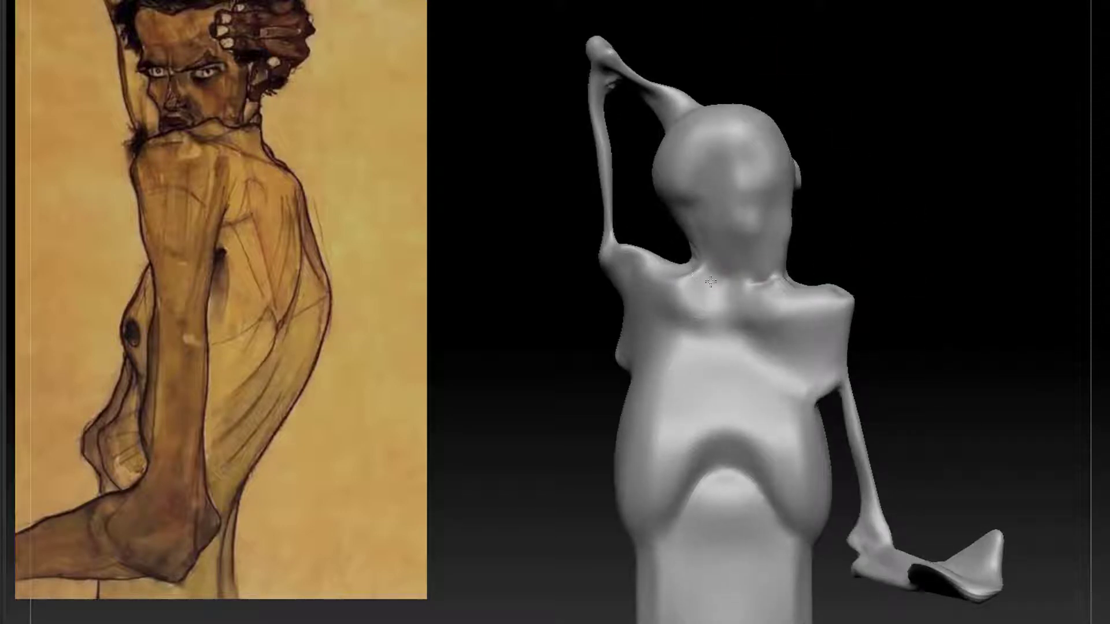
{"action": "key", "text": "shift+d"}
{"action": "key", "text": "d"}
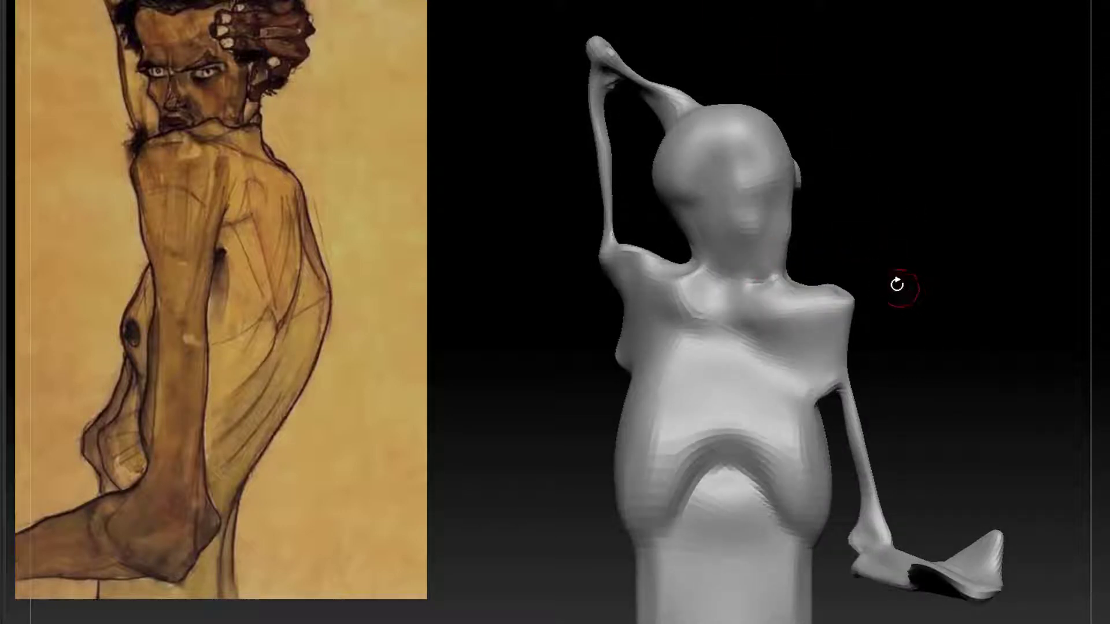
{"action": "mouse_move", "coordinate": [996, 287]}
{"action": "left_mouse_down"}
{"action": "mouse_move", "coordinate": [993, 347]}
{"action": "mouse_move", "coordinate": [948, 370]}
{"action": "left_mouse_up"}
{"action": "left_click_drag", "start_coordinate": [1016, 384], "coordinate": [954, 304], "text": "alt"}
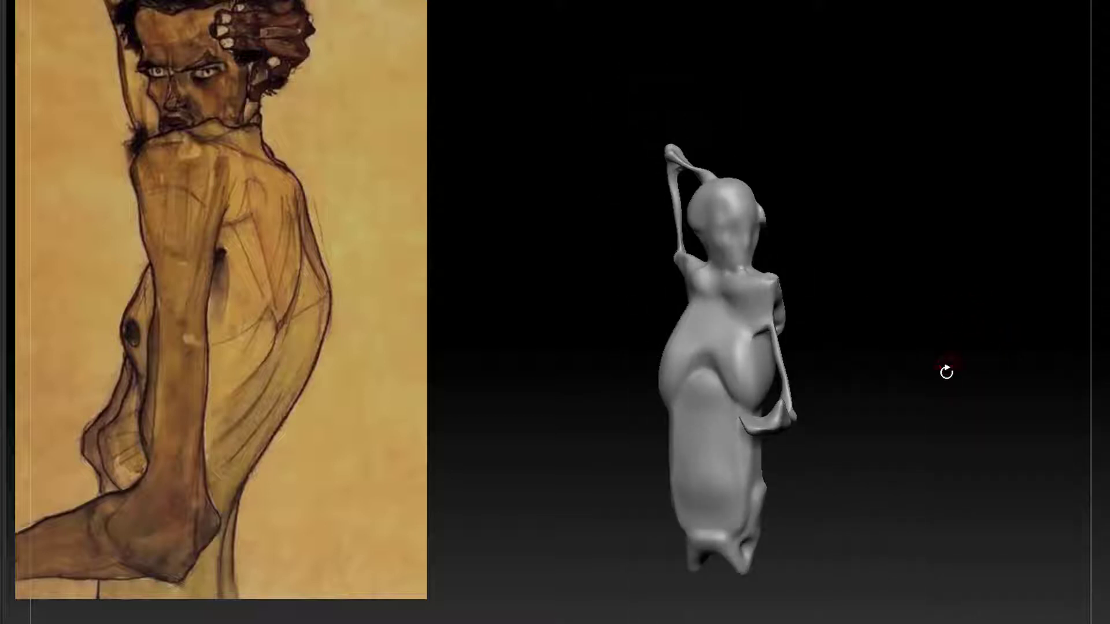
{"action": "mouse_move", "coordinate": [946, 373]}
{"action": "left_mouse_down"}
{"action": "mouse_move", "coordinate": [911, 376]}
{"action": "mouse_move", "coordinate": [974, 289]}
{"action": "mouse_move", "coordinate": [927, 334]}
{"action": "left_mouse_up"}
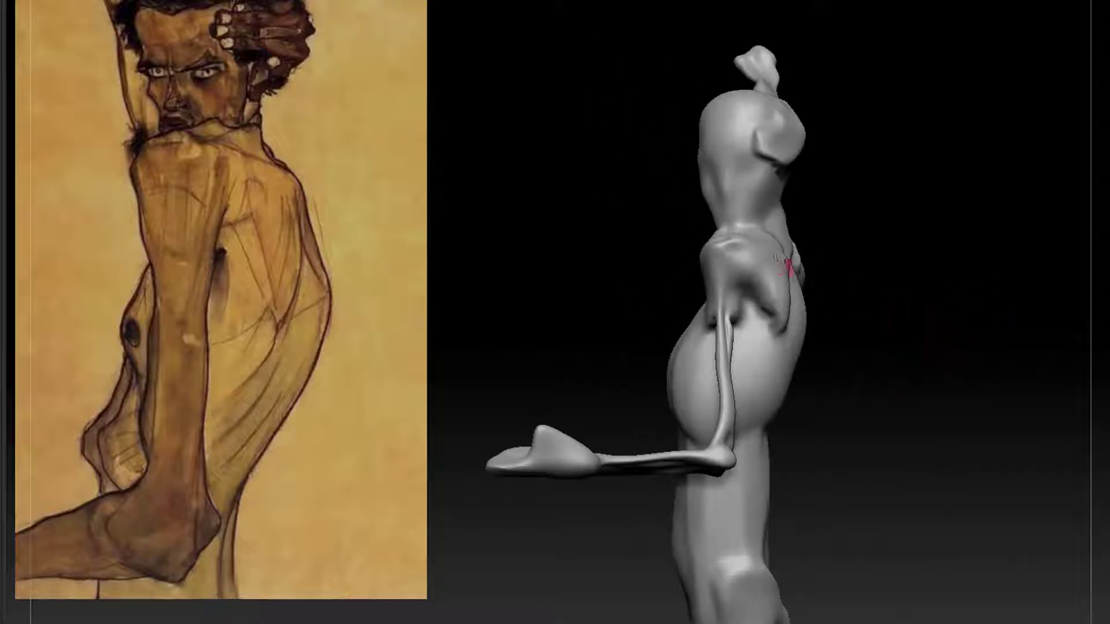
{"action": "mouse_move", "coordinate": [933, 149]}
{"action": "left_mouse_down"}
{"action": "mouse_move", "coordinate": [673, 317]}
{"action": "mouse_move", "coordinate": [904, 202]}
{"action": "mouse_move", "coordinate": [639, 240]}
{"action": "left_mouse_up"}
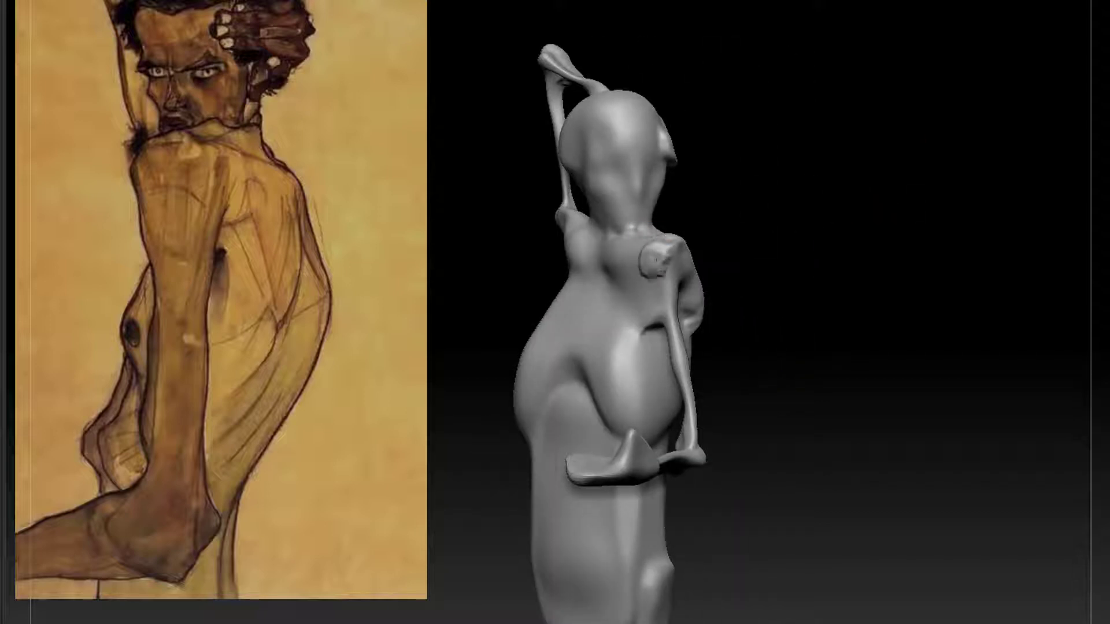
{"action": "left_click_drag", "start_coordinate": [723, 228], "coordinate": [605, 266]}
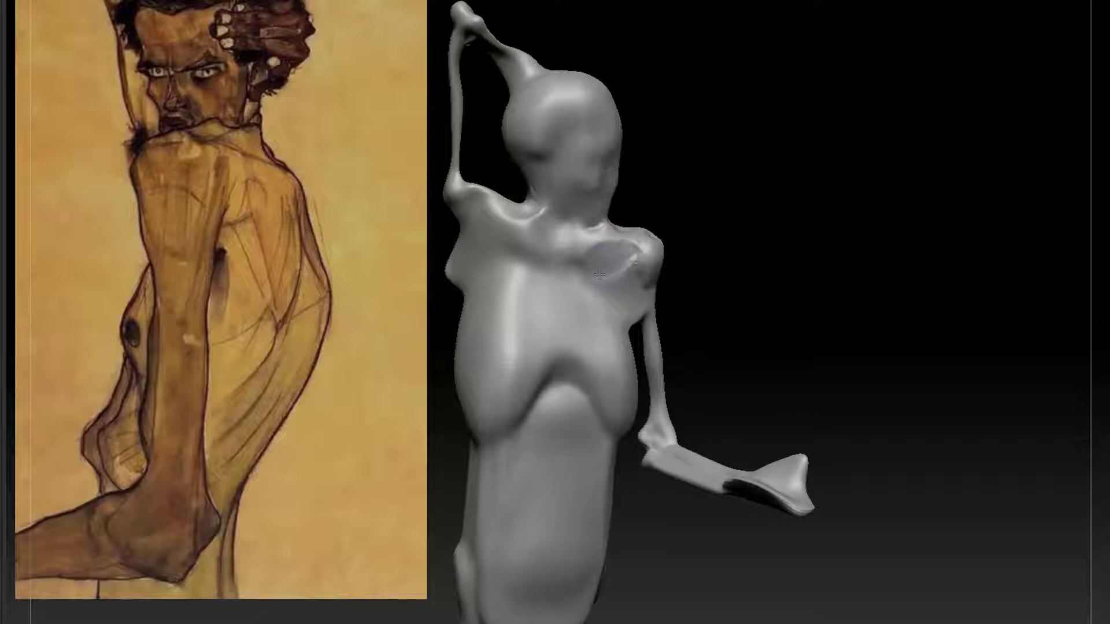
{"action": "left_click_drag", "start_coordinate": [740, 225], "coordinate": [954, 266]}
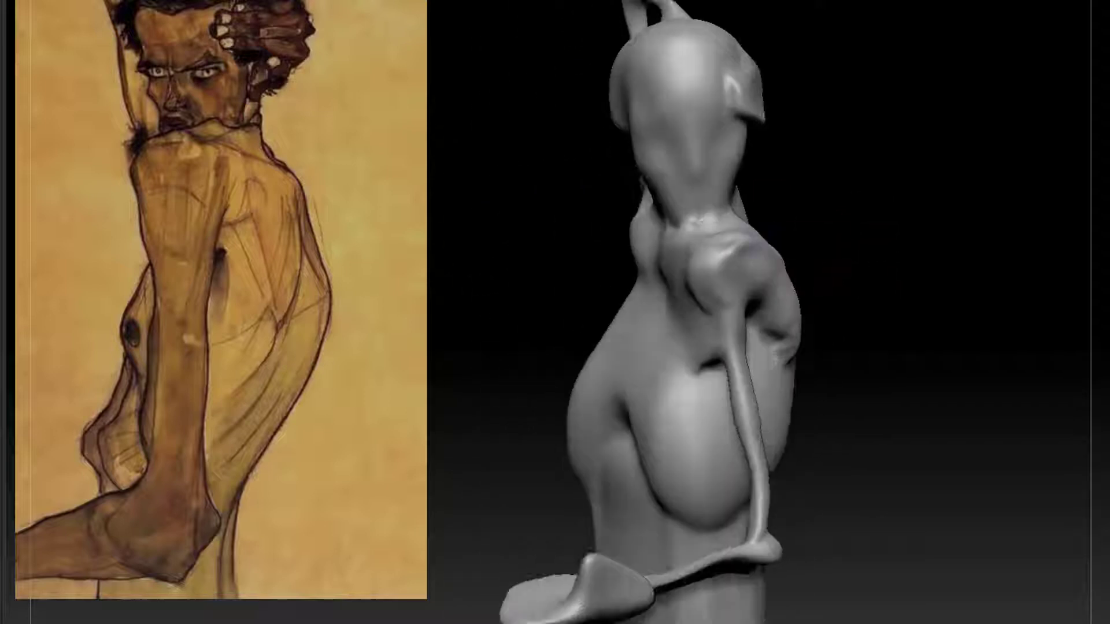
{"action": "mouse_move", "coordinate": [810, 181]}
{"action": "left_mouse_down"}
{"action": "mouse_move", "coordinate": [857, 186]}
{"action": "mouse_move", "coordinate": [842, 194]}
{"action": "left_mouse_up"}
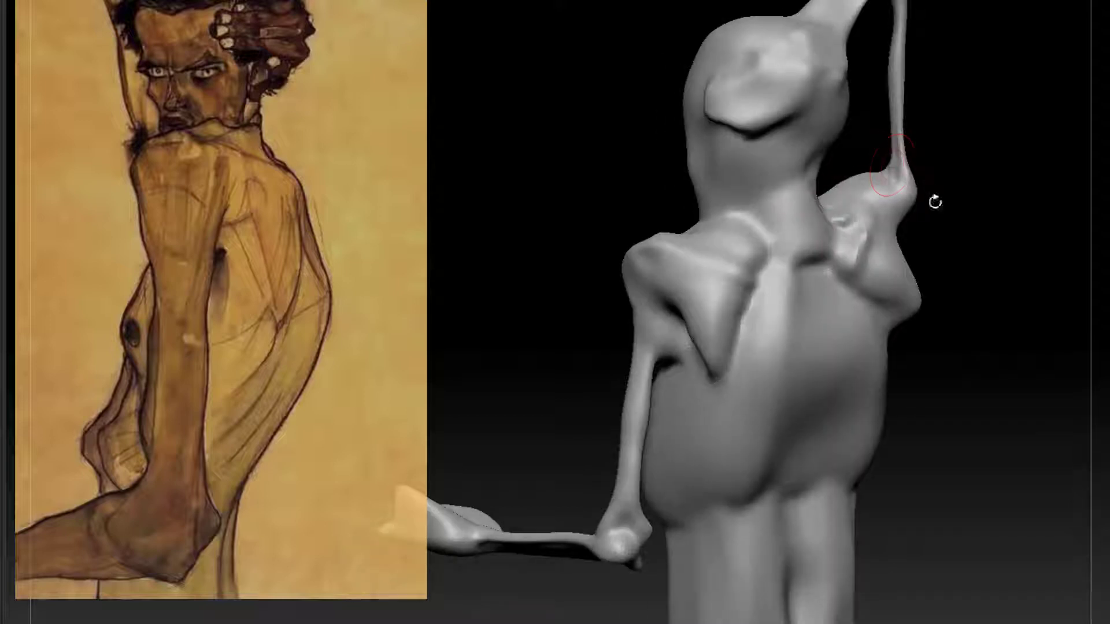
{"action": "mouse_move", "coordinate": [934, 198]}
{"action": "left_mouse_down"}
{"action": "mouse_move", "coordinate": [1029, 348]}
{"action": "mouse_move", "coordinate": [968, 329]}
{"action": "mouse_move", "coordinate": [1028, 365]}
{"action": "mouse_move", "coordinate": [991, 339]}
{"action": "mouse_move", "coordinate": [1019, 269]}
{"action": "mouse_move", "coordinate": [735, 256]}
{"action": "left_mouse_up"}
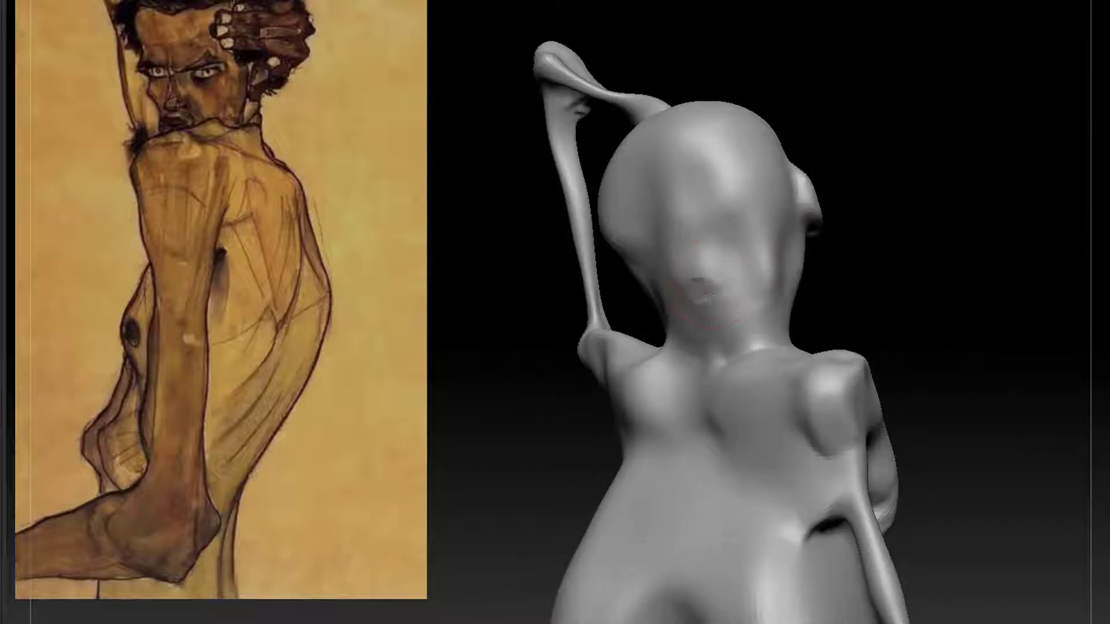
Sculpt the base of the nose and the mouth area beneath it on the lower face.
{"action": "left_click_drag", "start_coordinate": [709, 295], "coordinate": [710, 309]}
{"action": "mouse_move", "coordinate": [871, 267]}
{"action": "left_mouse_down"}
{"action": "mouse_move", "coordinate": [827, 283]}
{"action": "mouse_move", "coordinate": [797, 322]}
{"action": "mouse_move", "coordinate": [951, 277]}
{"action": "left_mouse_up"}
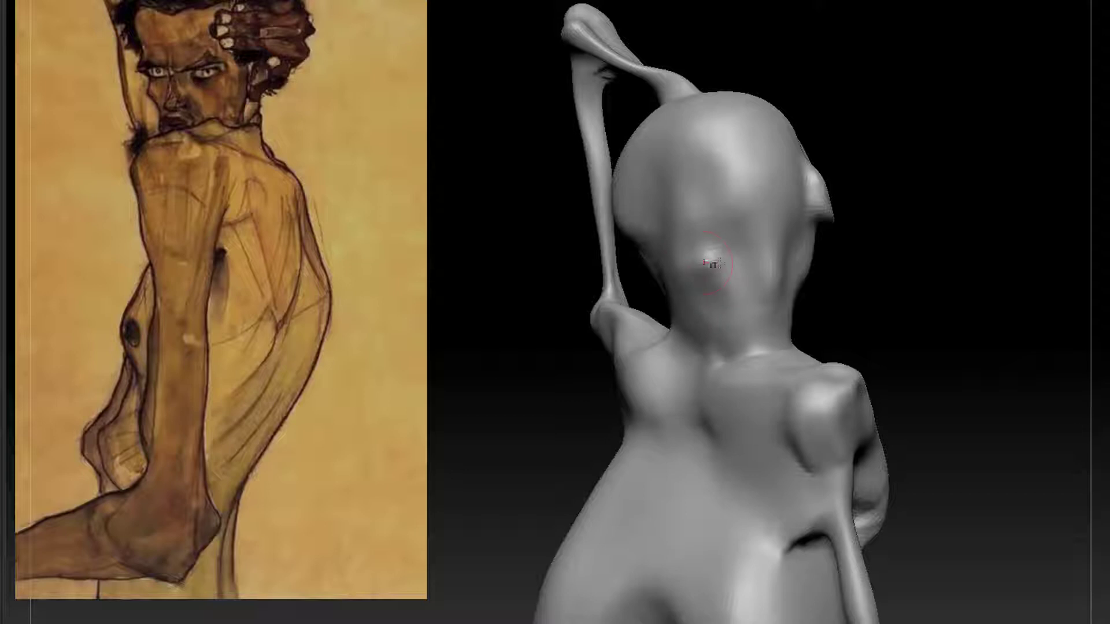
{"action": "left_click_drag", "start_coordinate": [822, 226], "coordinate": [757, 236]}
{"action": "left_click_drag", "start_coordinate": [682, 279], "coordinate": [673, 290]}
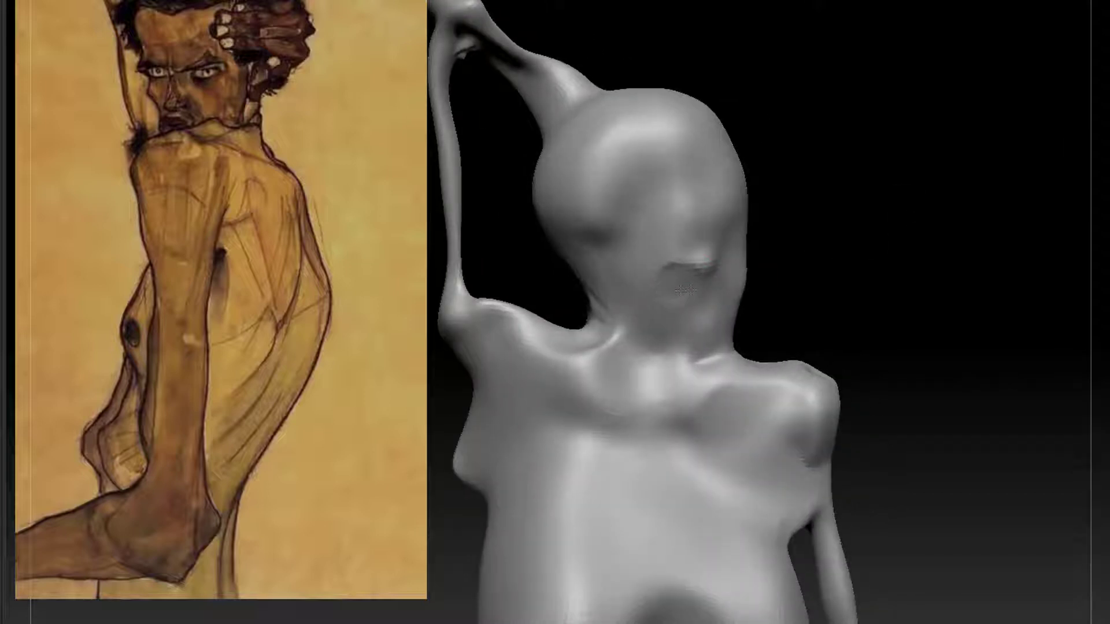
{"action": "left_click_drag", "start_coordinate": [797, 286], "coordinate": [815, 227]}
{"action": "left_click_drag", "start_coordinate": [674, 282], "coordinate": [664, 323]}
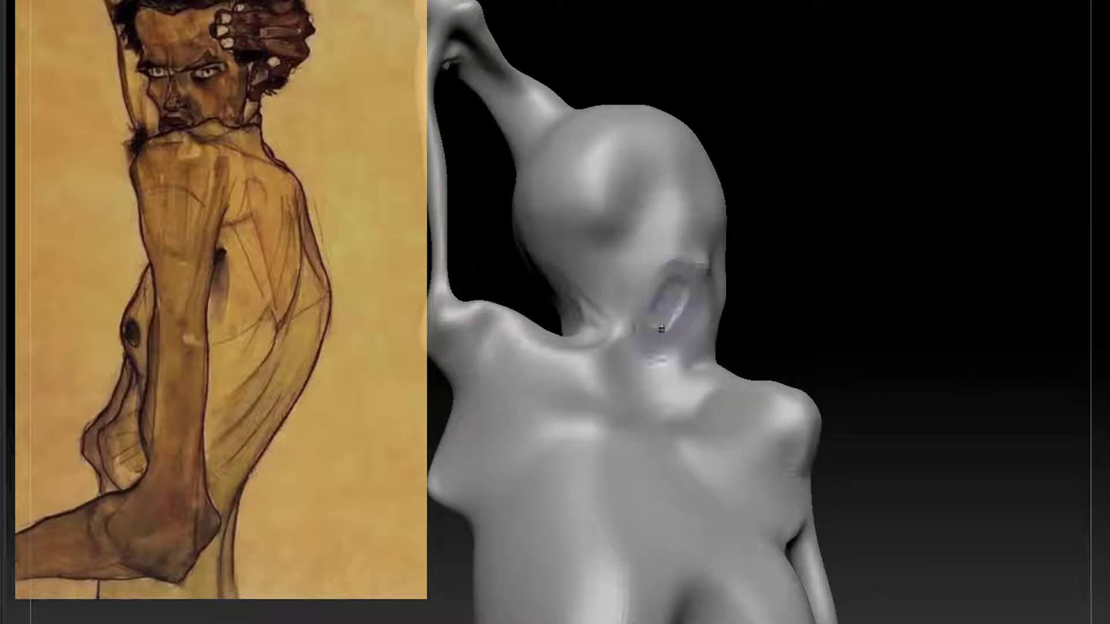
Switch brushes and carve hollows into the cheeks on the sides of the head.
{"action": "key", "text": "b"}
{"action": "left_click", "coordinate": [1001, 354]}
{"action": "left_click_drag", "start_coordinate": [949, 94], "coordinate": [978, 178]}
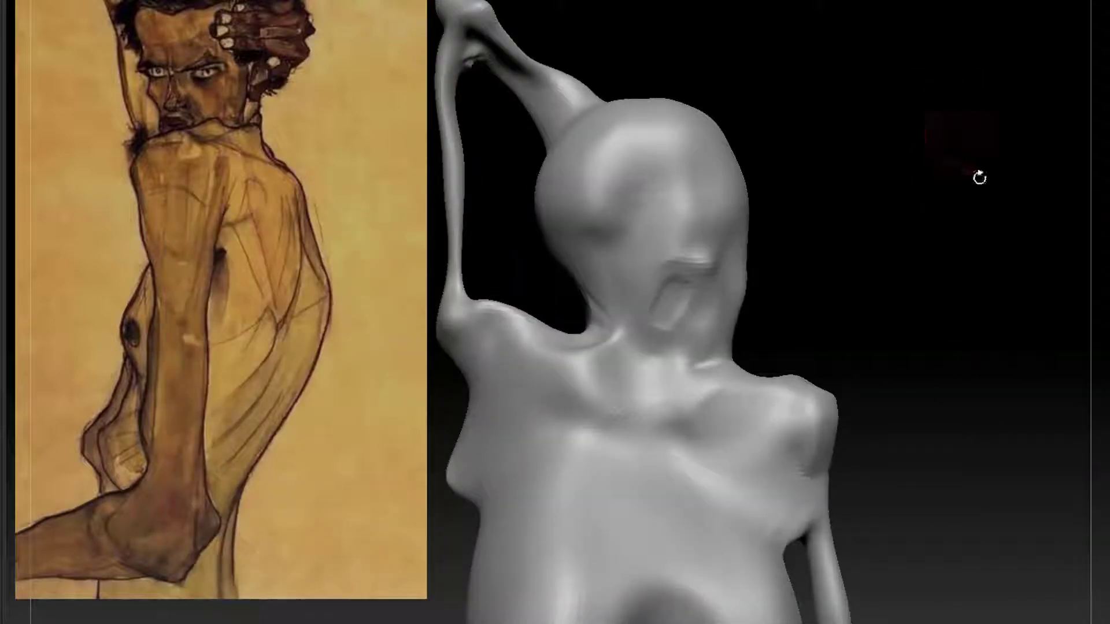
{"action": "mouse_move", "coordinate": [1059, 316]}
{"action": "left_mouse_down"}
{"action": "mouse_move", "coordinate": [946, 364]}
{"action": "mouse_move", "coordinate": [865, 304]}
{"action": "mouse_move", "coordinate": [902, 282]}
{"action": "mouse_move", "coordinate": [747, 284]}
{"action": "left_mouse_up"}
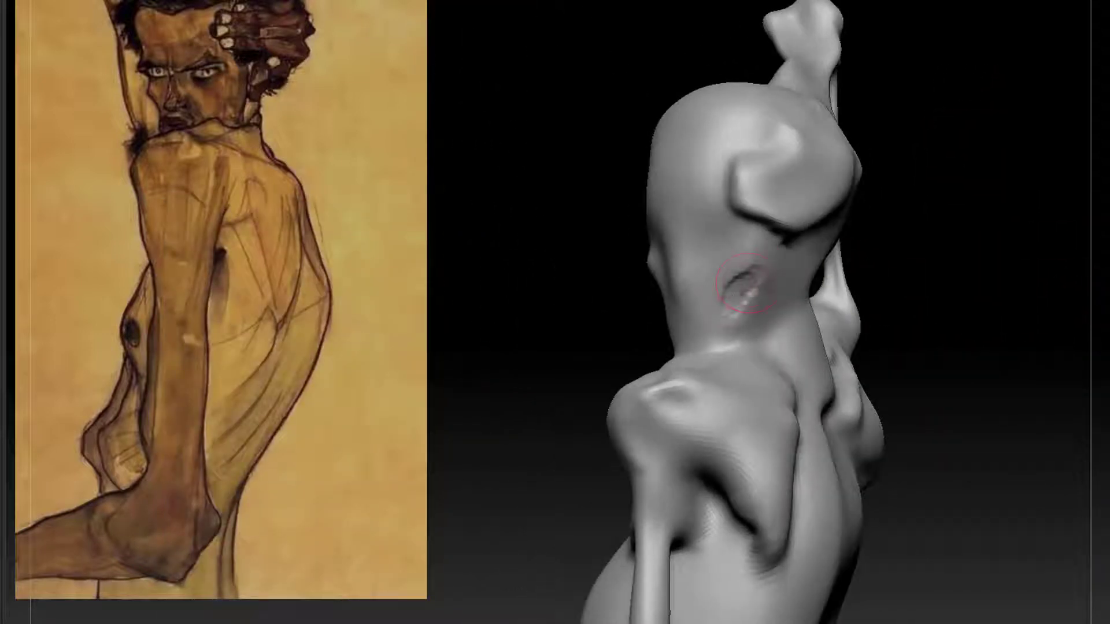
{"action": "mouse_move", "coordinate": [866, 283]}
{"action": "left_mouse_down"}
{"action": "mouse_move", "coordinate": [904, 228]}
{"action": "mouse_move", "coordinate": [918, 289]}
{"action": "mouse_move", "coordinate": [696, 230]}
{"action": "mouse_move", "coordinate": [818, 181]}
{"action": "mouse_move", "coordinate": [685, 216]}
{"action": "left_mouse_up"}
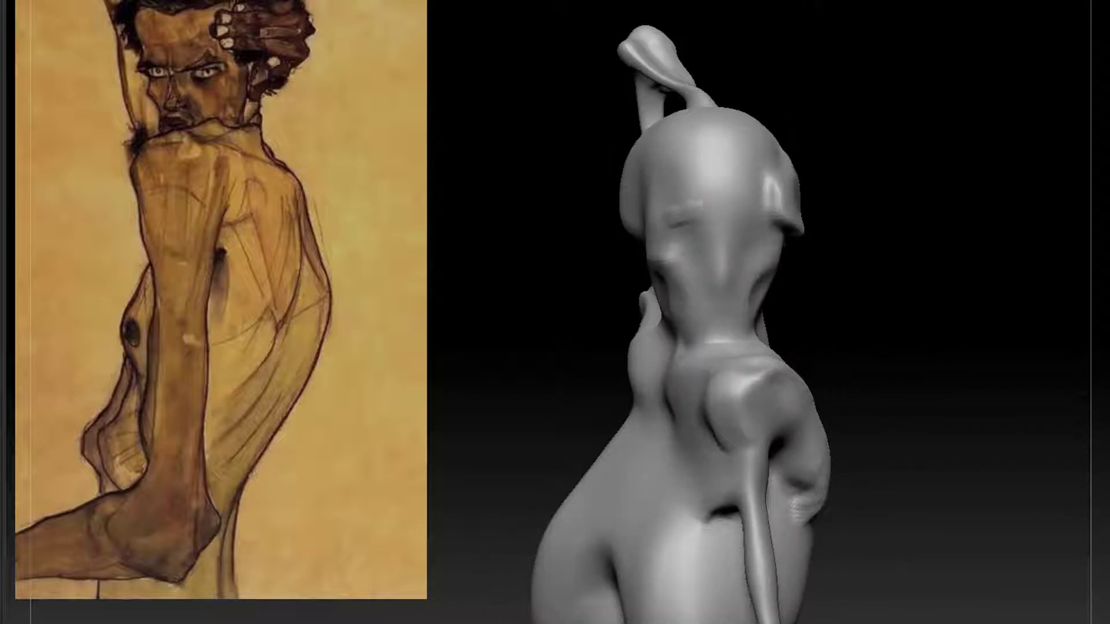
Sculpt a curved ridge and groove from the forehead down to the temple on the raised-arm side.
{"action": "left_click_drag", "start_coordinate": [832, 153], "coordinate": [884, 182], "text": "alt"}
{"action": "mouse_move", "coordinate": [788, 207]}
{"action": "left_mouse_down"}
{"action": "mouse_move", "coordinate": [733, 220]}
{"action": "mouse_move", "coordinate": [886, 168]}
{"action": "left_mouse_up"}
{"action": "mouse_move", "coordinate": [735, 210]}
{"action": "left_mouse_down"}
{"action": "mouse_move", "coordinate": [702, 230]}
{"action": "mouse_move", "coordinate": [682, 274]}
{"action": "mouse_move", "coordinate": [696, 233]}
{"action": "mouse_move", "coordinate": [713, 227]}
{"action": "mouse_move", "coordinate": [696, 273]}
{"action": "left_mouse_up"}
{"action": "key", "text": "b"}
{"action": "key", "text": "d"}
{"action": "left_click", "coordinate": [1011, 358]}
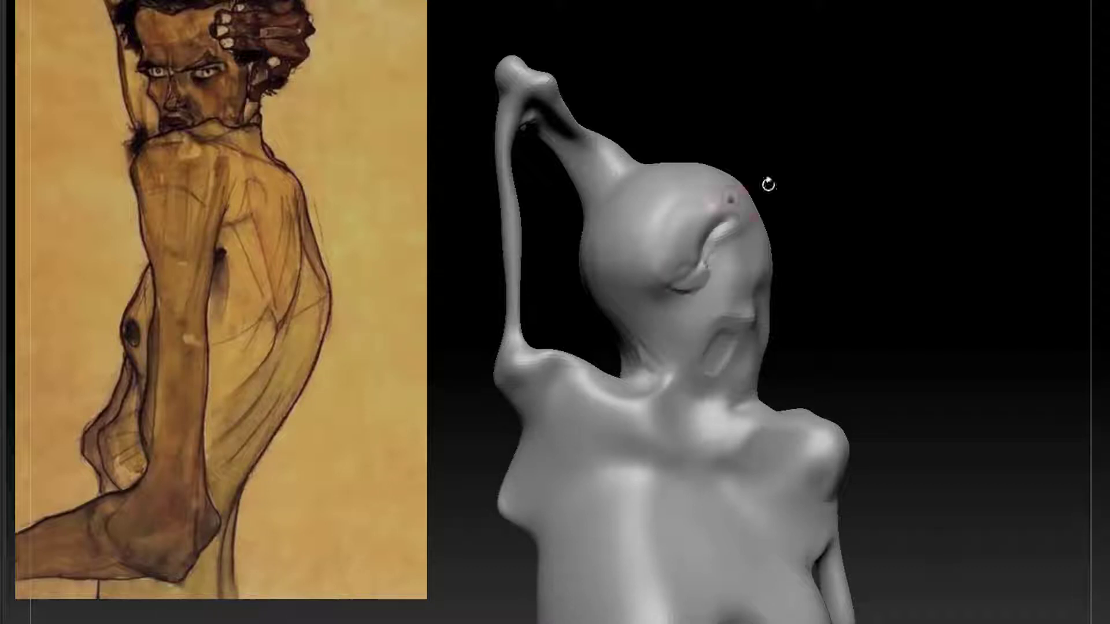
{"action": "left_click_drag", "start_coordinate": [768, 181], "coordinate": [743, 212]}
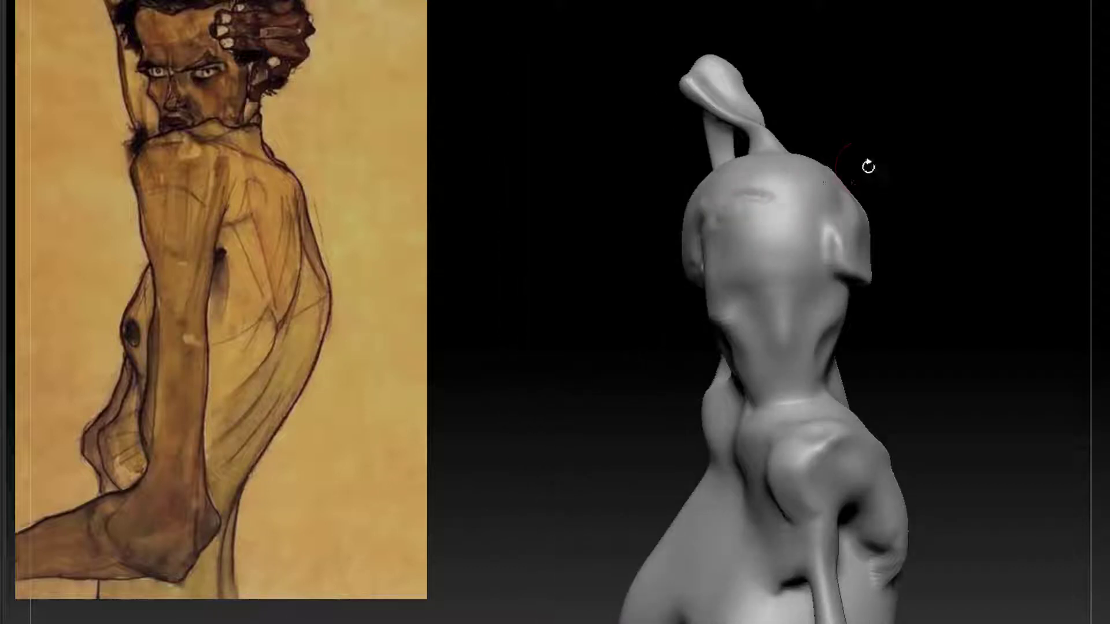
Build up the mass on the crown above the forehead groove to suggest the hair.
{"action": "left_click_drag", "start_coordinate": [868, 167], "coordinate": [762, 174]}
{"action": "left_click_drag", "start_coordinate": [864, 165], "coordinate": [741, 164]}
{"action": "left_click_drag", "start_coordinate": [679, 199], "coordinate": [739, 167]}
{"action": "mouse_move", "coordinate": [903, 147]}
{"action": "left_mouse_down"}
{"action": "mouse_move", "coordinate": [906, 191]}
{"action": "mouse_move", "coordinate": [906, 173]}
{"action": "mouse_move", "coordinate": [871, 254]}
{"action": "mouse_move", "coordinate": [841, 250]}
{"action": "left_mouse_up"}
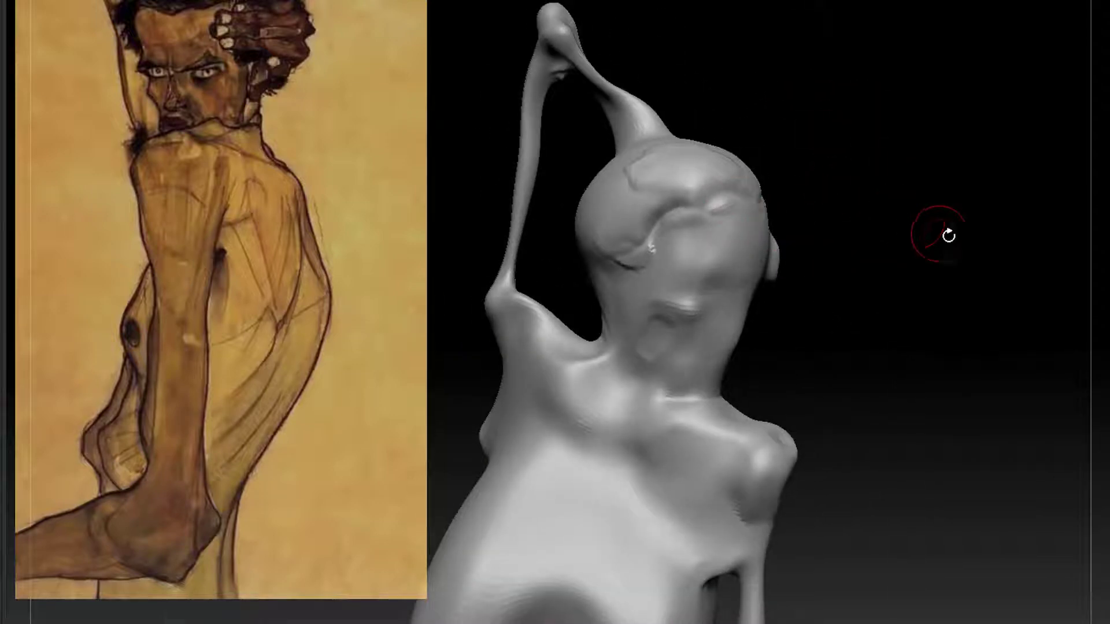
Switch brushes and refine the hairline crease from the forehead to the temple.
{"action": "key", "text": "b"}
{"action": "key", "text": "d"}
{"action": "left_click", "coordinate": [1010, 346]}
{"action": "left_click_drag", "start_coordinate": [728, 200], "coordinate": [623, 265]}
Deepen the hollow in the upper chest beside the lowered arm's shoulder.
{"action": "mouse_move", "coordinate": [852, 279]}
{"action": "left_mouse_down"}
{"action": "mouse_move", "coordinate": [832, 276]}
{"action": "mouse_move", "coordinate": [879, 214]}
{"action": "mouse_move", "coordinate": [873, 271]}
{"action": "left_mouse_up"}
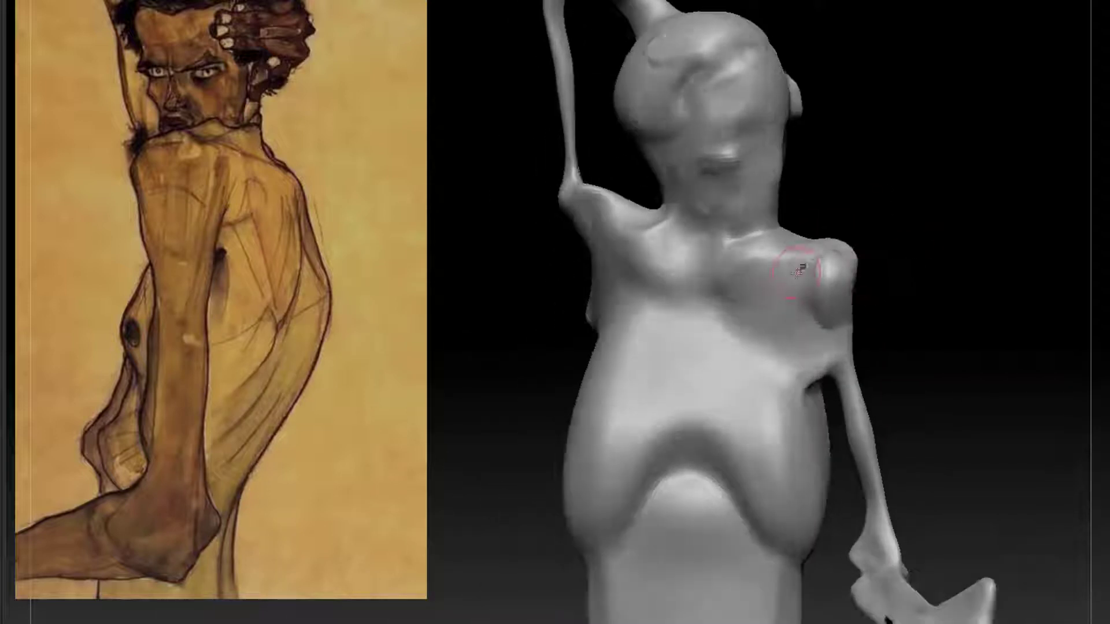
{"action": "left_click_drag", "start_coordinate": [789, 270], "coordinate": [798, 317]}
{"action": "mouse_move", "coordinate": [879, 250]}
{"action": "left_mouse_down"}
{"action": "mouse_move", "coordinate": [920, 257]}
{"action": "mouse_move", "coordinate": [956, 153]}
{"action": "mouse_move", "coordinate": [969, 275]}
{"action": "mouse_move", "coordinate": [941, 312]}
{"action": "mouse_move", "coordinate": [855, 300]}
{"action": "mouse_move", "coordinate": [924, 289]}
{"action": "left_mouse_up"}
Carve the crease below the shoulder blade, behind the lowered arm.
{"action": "mouse_move", "coordinate": [780, 211]}
{"action": "left_mouse_down", "text": "ctrl"}
{"action": "mouse_move", "coordinate": [751, 243]}
{"action": "mouse_move", "coordinate": [779, 226]}
{"action": "mouse_move", "coordinate": [781, 196]}
{"action": "mouse_move", "coordinate": [766, 255]}
{"action": "left_mouse_up", "text": "ctrl"}
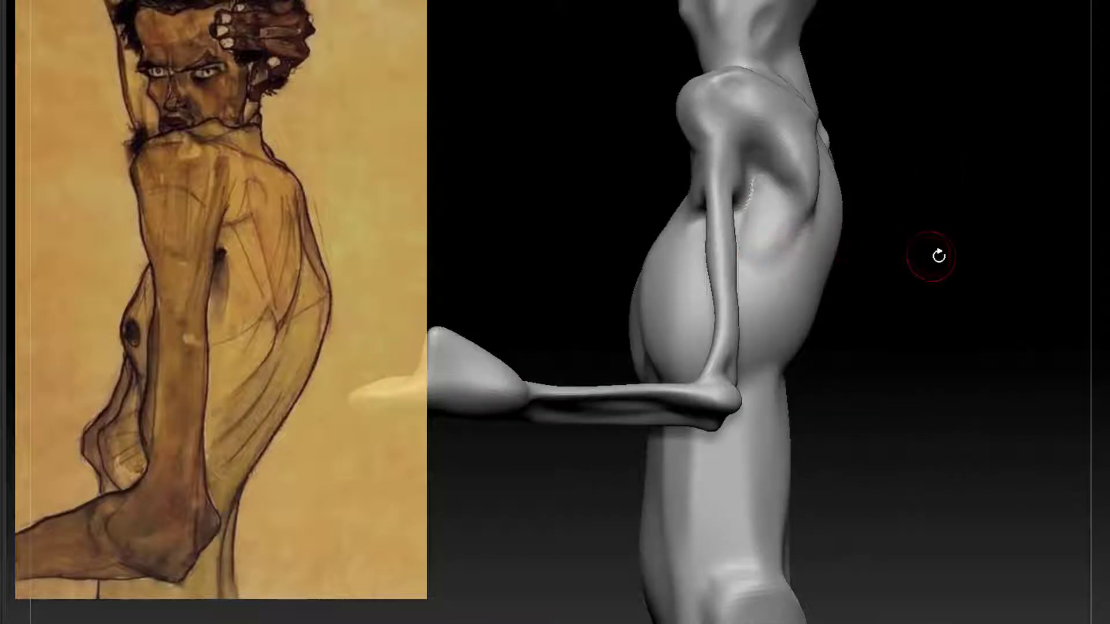
{"action": "left_click_drag", "start_coordinate": [938, 256], "coordinate": [959, 283]}
{"action": "key", "text": "b"}
{"action": "key", "text": "d"}
{"action": "left_click", "coordinate": [1012, 348]}
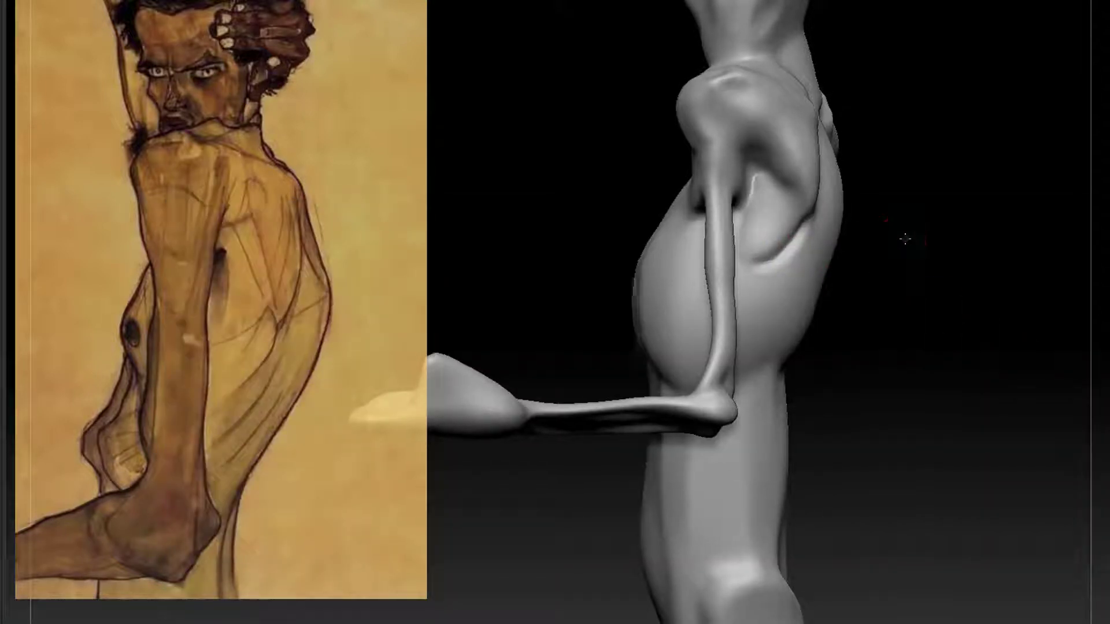
{"action": "left_click_drag", "start_coordinate": [903, 241], "coordinate": [809, 223]}
{"action": "left_click_drag", "start_coordinate": [1015, 196], "coordinate": [1015, 208]}
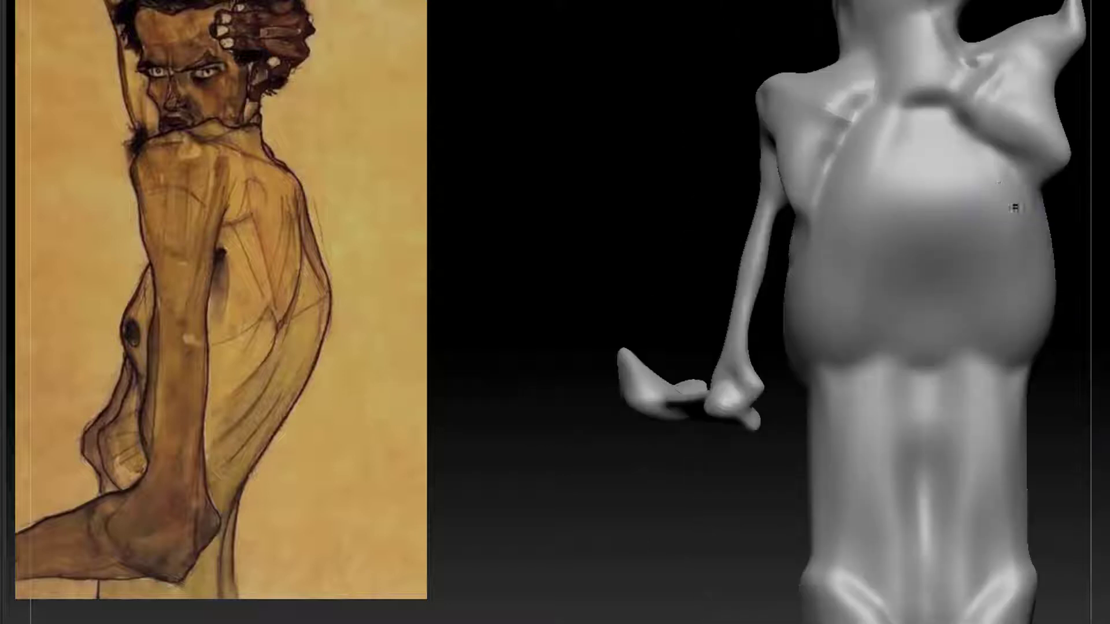
{"action": "mouse_move", "coordinate": [1077, 245]}
{"action": "left_mouse_down"}
{"action": "mouse_move", "coordinate": [1090, 248]}
{"action": "mouse_move", "coordinate": [1065, 258]}
{"action": "mouse_move", "coordinate": [1058, 197]}
{"action": "left_mouse_up"}
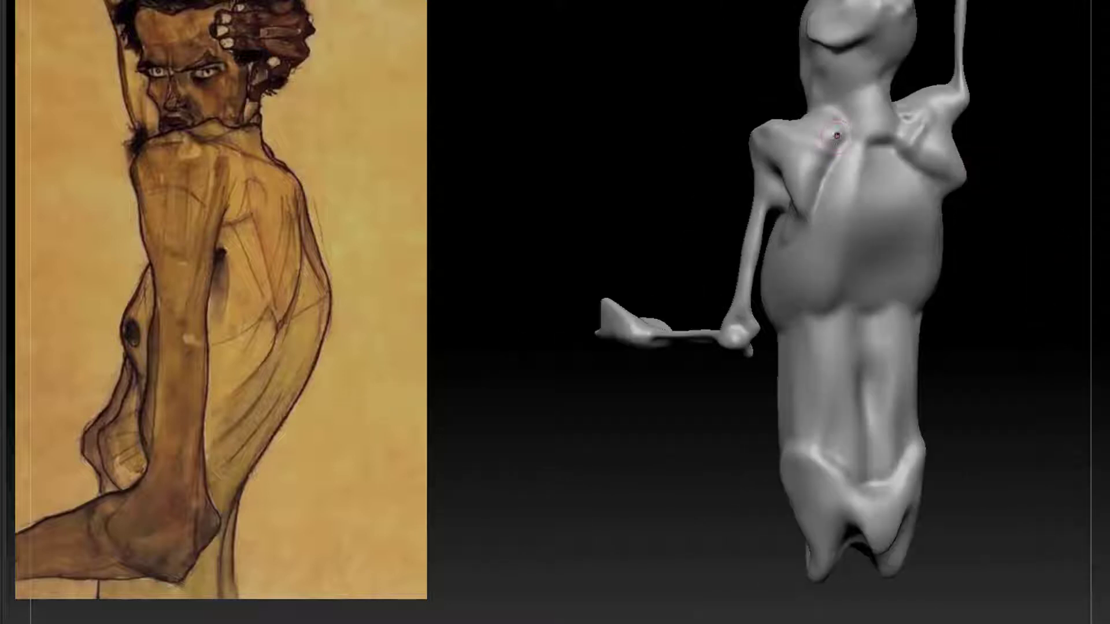
Select a different brush as the active masking brush and accept the notice.
{"action": "right_click_drag", "start_coordinate": [816, 180], "coordinate": [791, 178]}
{"action": "key", "text": "b"}
{"action": "key", "text": "m"}
{"action": "key", "text": "l"}
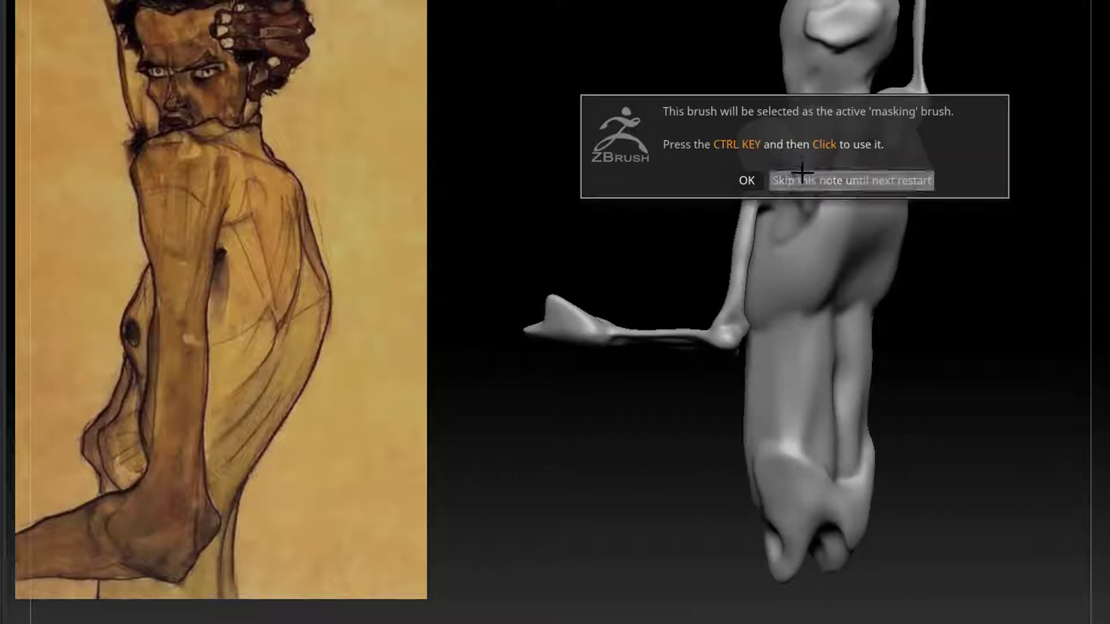
{"action": "left_click", "coordinate": [750, 180]}
Reshape the surface and lower tip of the shoulder blade behind the lowered arm.
{"action": "mouse_move", "coordinate": [1031, 280]}
{"action": "left_mouse_down"}
{"action": "mouse_move", "coordinate": [1013, 258]}
{"action": "mouse_move", "coordinate": [915, 248]}
{"action": "left_mouse_up"}
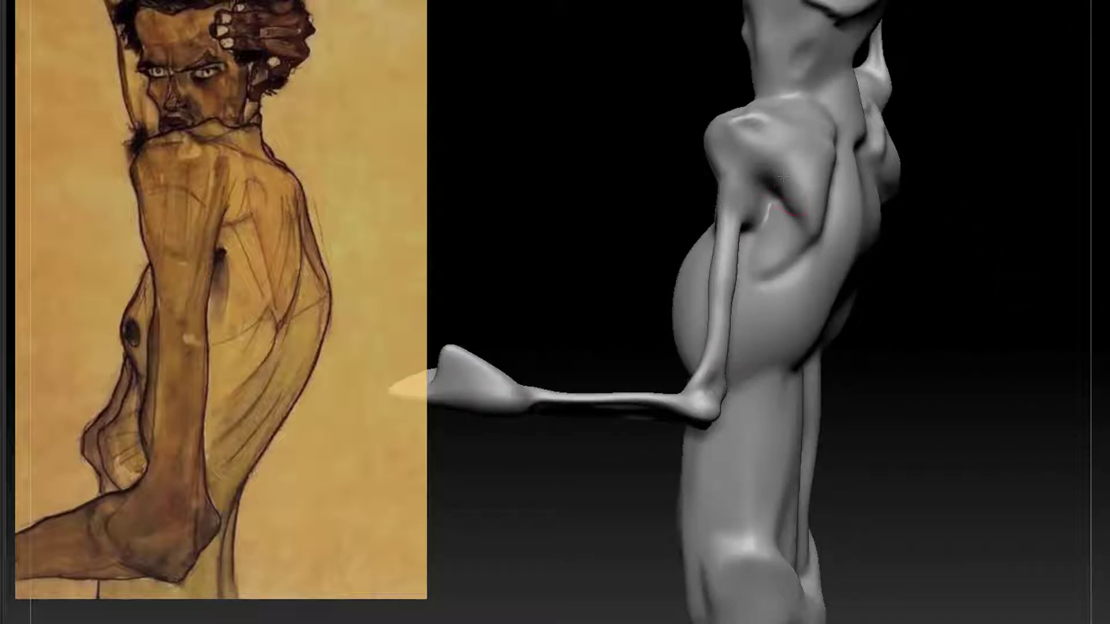
{"action": "left_click_drag", "start_coordinate": [783, 176], "coordinate": [785, 159]}
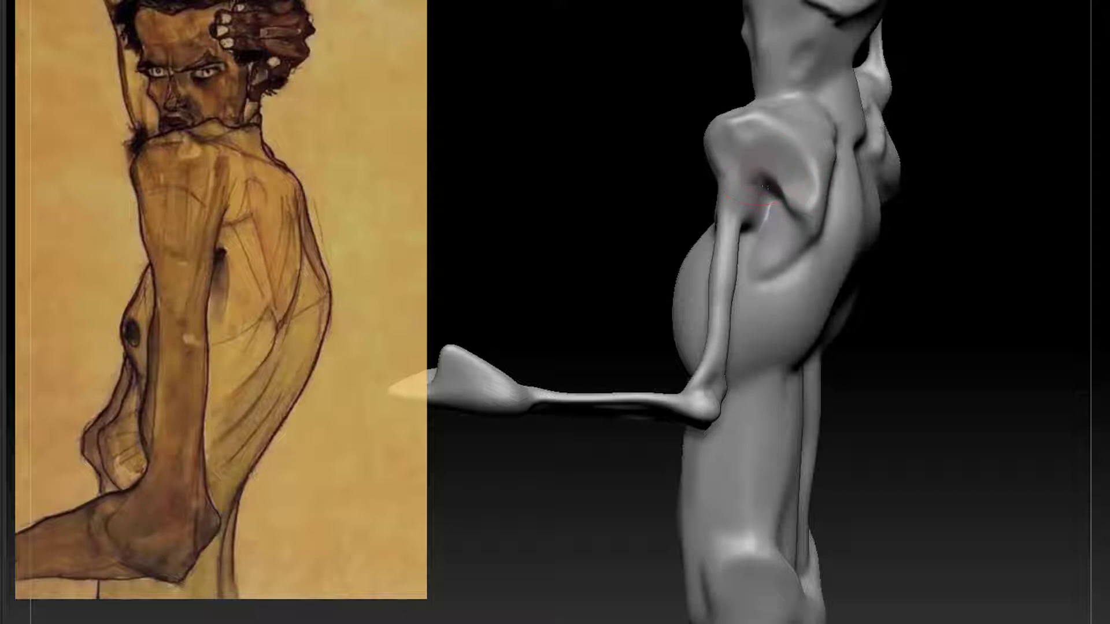
{"action": "mouse_move", "coordinate": [766, 188]}
{"action": "left_mouse_down"}
{"action": "mouse_move", "coordinate": [799, 144]}
{"action": "mouse_move", "coordinate": [814, 209]}
{"action": "mouse_move", "coordinate": [805, 147]}
{"action": "left_mouse_up"}
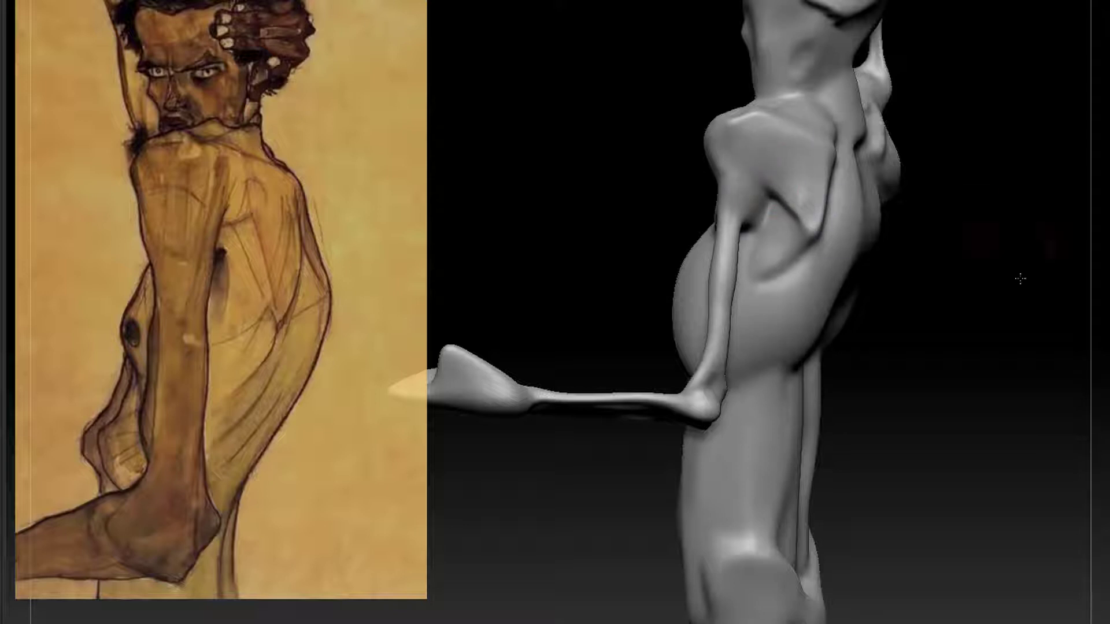
Build up rough pectoral masses on both sides of the chest.
{"action": "mouse_move", "coordinate": [1020, 278]}
{"action": "left_mouse_down", "text": "alt"}
{"action": "mouse_move", "coordinate": [919, 237]}
{"action": "mouse_move", "coordinate": [1020, 269]}
{"action": "left_mouse_up", "text": "alt"}
{"action": "key", "text": "f"}
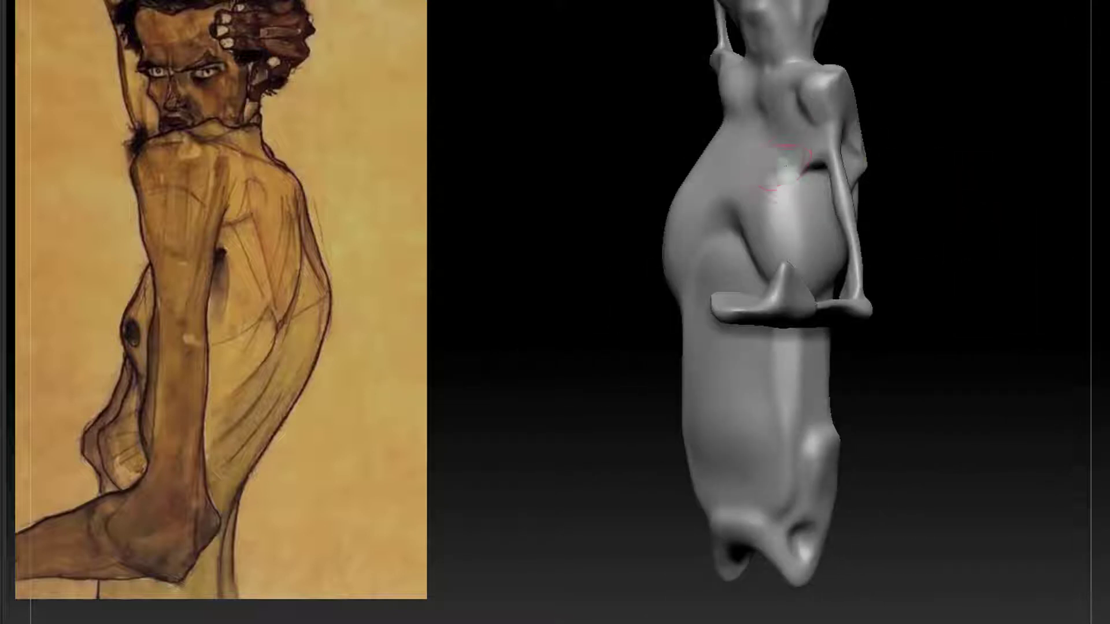
{"action": "mouse_move", "coordinate": [785, 165]}
{"action": "left_mouse_down"}
{"action": "mouse_move", "coordinate": [774, 171]}
{"action": "mouse_move", "coordinate": [800, 168]}
{"action": "mouse_move", "coordinate": [771, 151]}
{"action": "left_mouse_up"}
{"action": "left_click_drag", "start_coordinate": [912, 142], "coordinate": [958, 189], "text": "alt"}
{"action": "left_click_drag", "start_coordinate": [727, 215], "coordinate": [756, 205]}
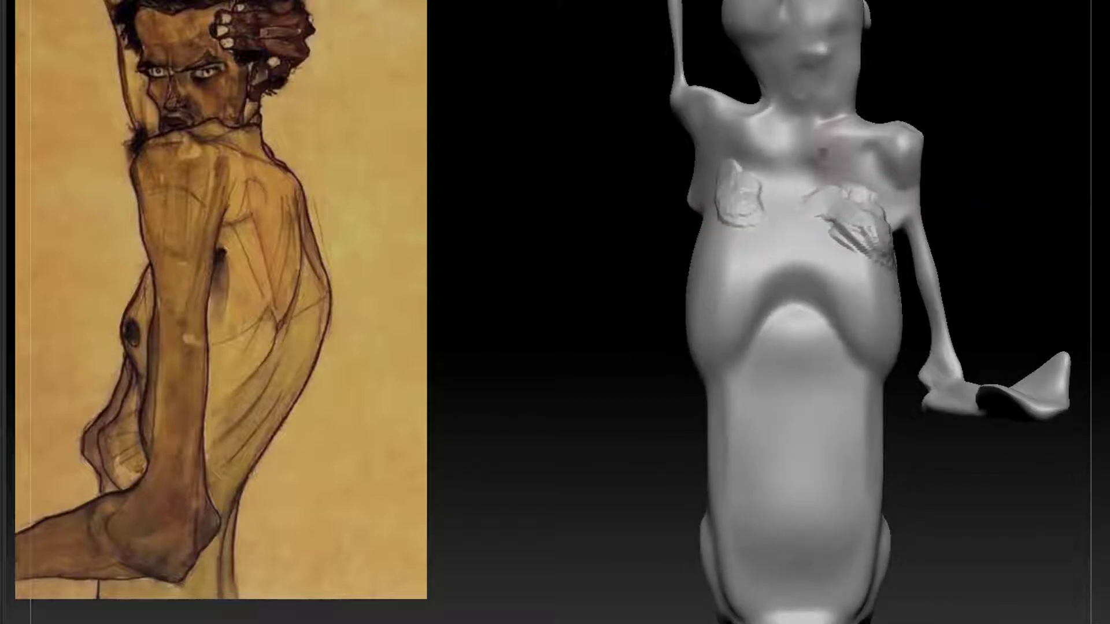
Smooth both pectoral masses and blend them into the chest and the raised arm's shoulder.
{"action": "left_click_drag", "start_coordinate": [1032, 118], "coordinate": [1022, 128]}
{"action": "left_click_drag", "start_coordinate": [730, 197], "coordinate": [761, 221]}
{"action": "mouse_move", "coordinate": [714, 153]}
{"action": "left_mouse_down"}
{"action": "mouse_move", "coordinate": [737, 201]}
{"action": "mouse_move", "coordinate": [723, 187]}
{"action": "left_mouse_up"}
{"action": "mouse_move", "coordinate": [689, 124]}
{"action": "left_mouse_down"}
{"action": "mouse_move", "coordinate": [709, 168]}
{"action": "mouse_move", "coordinate": [713, 159]}
{"action": "mouse_move", "coordinate": [755, 190]}
{"action": "mouse_move", "coordinate": [691, 139]}
{"action": "left_mouse_up"}
{"action": "mouse_move", "coordinate": [837, 223]}
{"action": "left_mouse_down", "text": "shift"}
{"action": "mouse_move", "coordinate": [842, 203]}
{"action": "mouse_move", "coordinate": [825, 201]}
{"action": "mouse_move", "coordinate": [872, 223]}
{"action": "left_mouse_up", "text": "shift"}
{"action": "left_click_drag", "start_coordinate": [996, 154], "coordinate": [957, 160]}
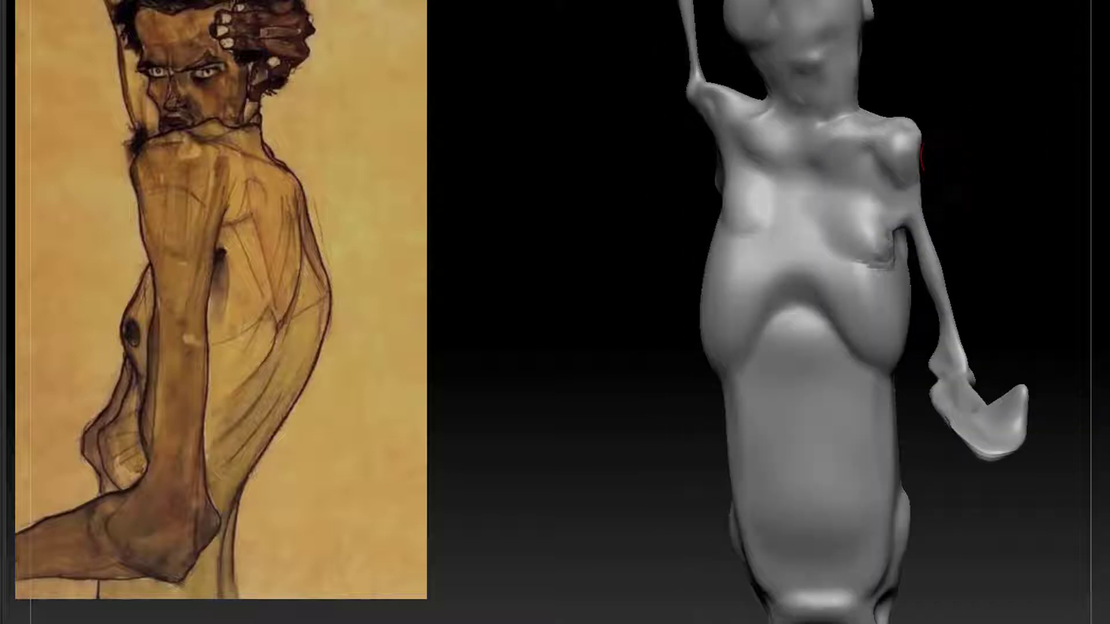
Add further volume to both pectorals, rounding the one beside the lowered arm.
{"action": "mouse_move", "coordinate": [871, 225]}
{"action": "left_mouse_down"}
{"action": "mouse_move", "coordinate": [860, 207]}
{"action": "mouse_move", "coordinate": [866, 214]}
{"action": "left_mouse_up"}
{"action": "left_click_drag", "start_coordinate": [956, 183], "coordinate": [928, 178]}
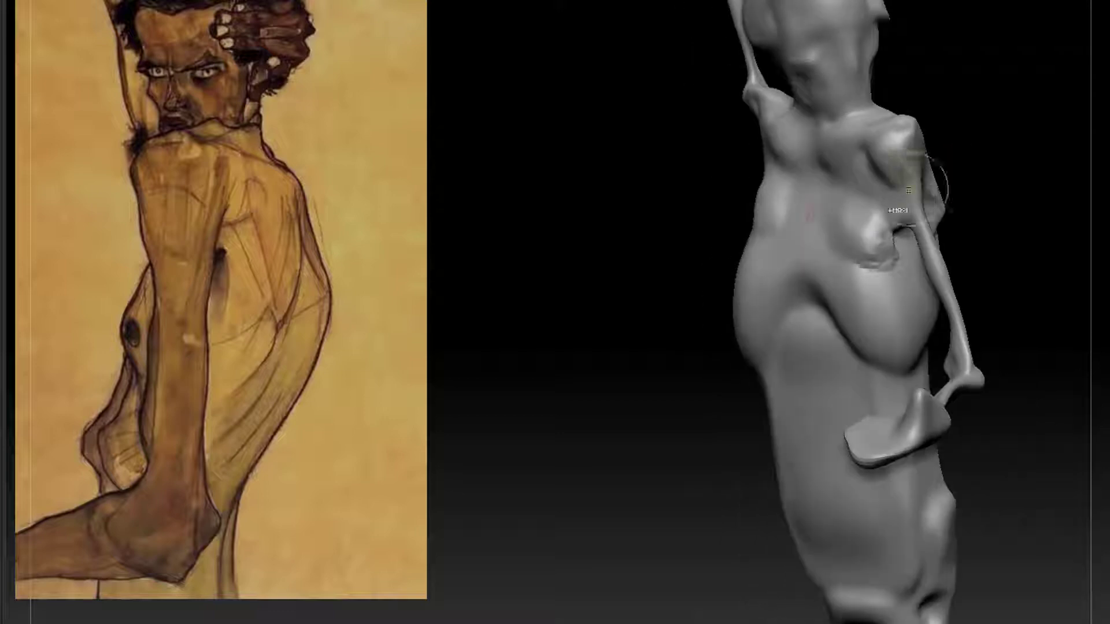
{"action": "left_click_drag", "start_coordinate": [826, 219], "coordinate": [868, 246]}
{"action": "mouse_move", "coordinate": [836, 222]}
{"action": "right_mouse_down"}
{"action": "mouse_move", "coordinate": [877, 210]}
{"action": "mouse_move", "coordinate": [913, 165]}
{"action": "right_mouse_up"}
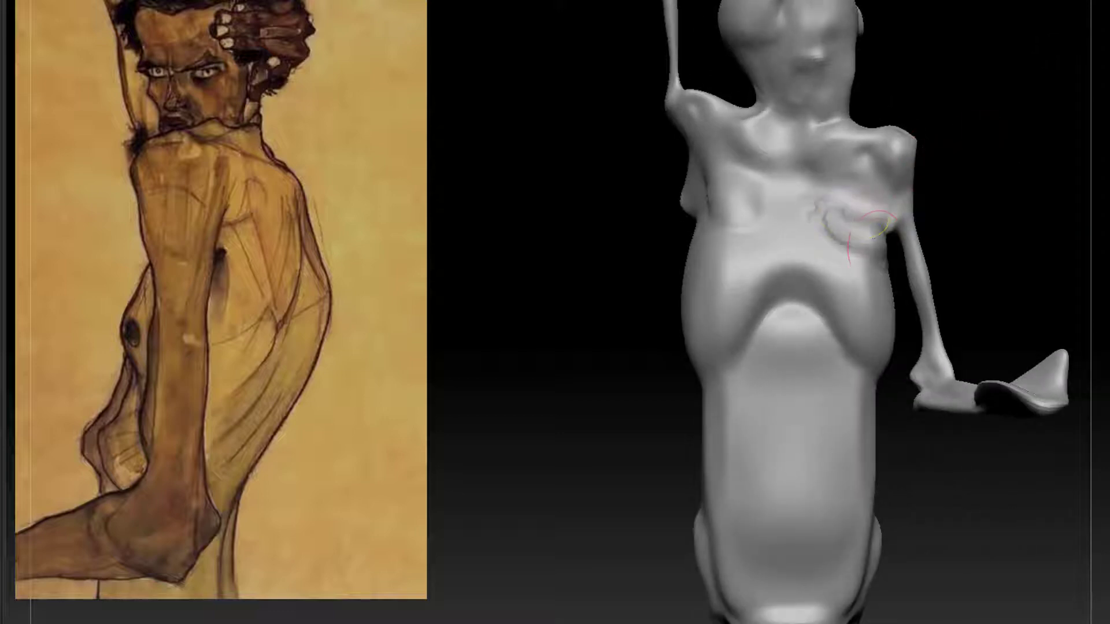
{"action": "left_click_drag", "start_coordinate": [983, 227], "coordinate": [864, 225]}
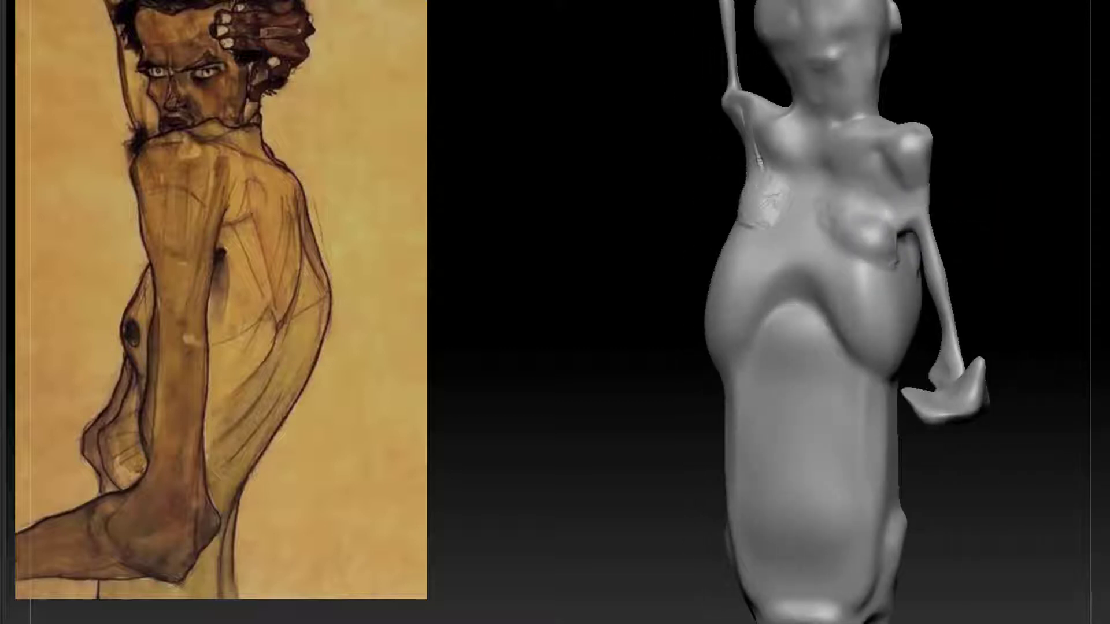
Switch brushes and define the lower contour of the pectoral beside the lowered arm.
{"action": "key", "text": "b"}
{"action": "key", "text": "d"}
{"action": "left_click", "coordinate": [1014, 350]}
{"action": "left_click_drag", "start_coordinate": [823, 225], "coordinate": [876, 268]}
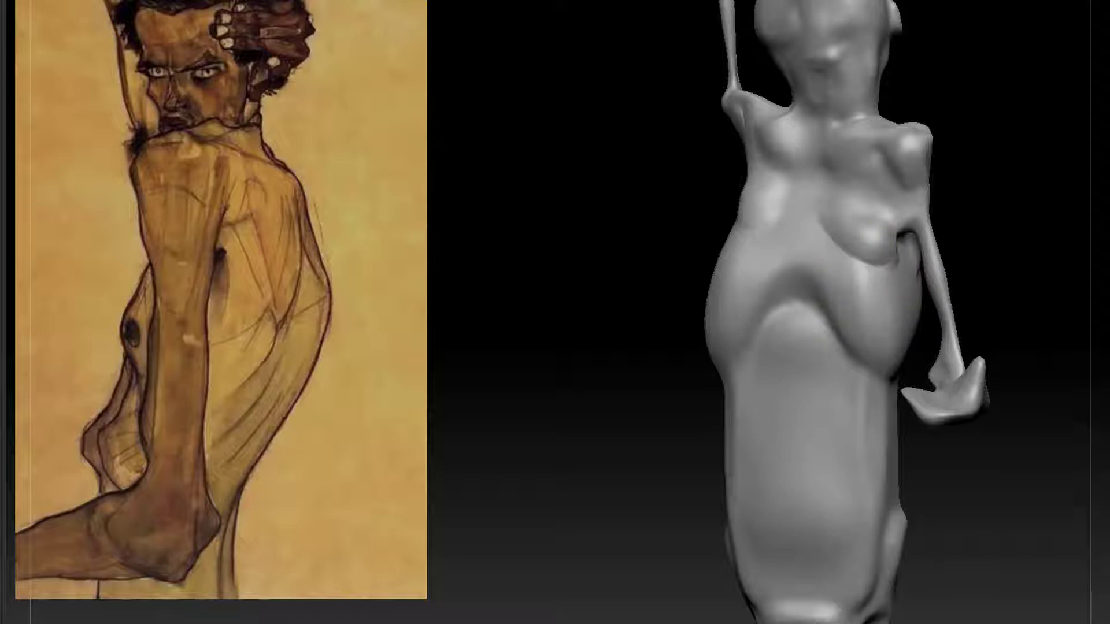
{"action": "mouse_move", "coordinate": [1010, 116]}
{"action": "left_mouse_down"}
{"action": "mouse_move", "coordinate": [1015, 243]}
{"action": "mouse_move", "coordinate": [1041, 261]}
{"action": "left_mouse_up"}
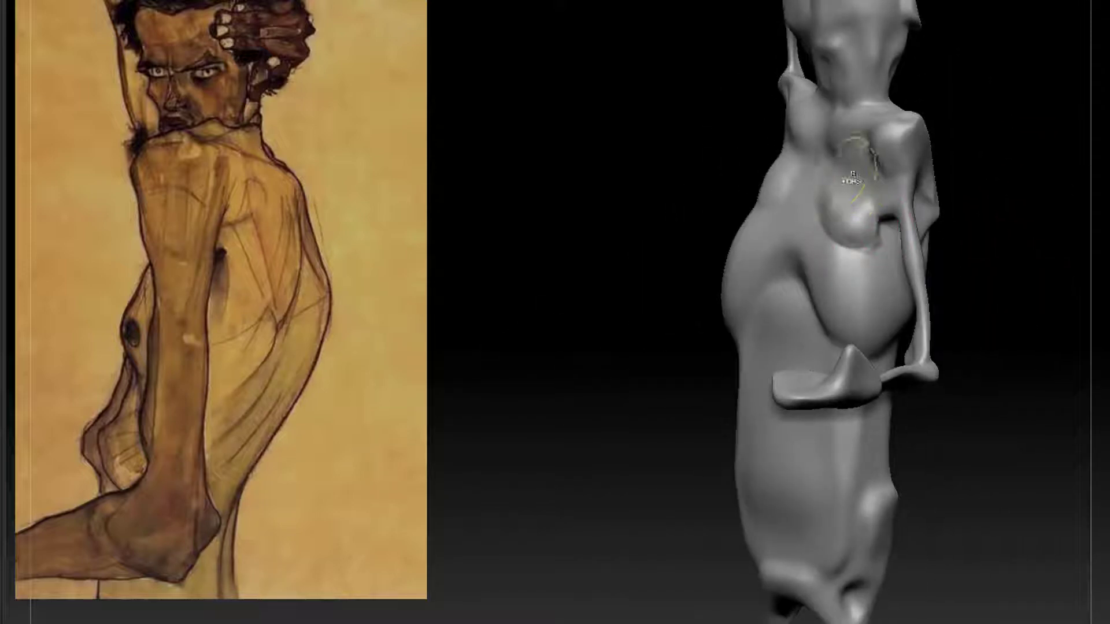
Carve a crisper crease beneath the pectoral beside the lowered arm with the DamStandard brush.
{"action": "mouse_move", "coordinate": [1040, 257]}
{"action": "left_mouse_down"}
{"action": "mouse_move", "coordinate": [1020, 258]}
{"action": "mouse_move", "coordinate": [1021, 294]}
{"action": "left_mouse_up"}
{"action": "key", "text": "b"}
{"action": "key", "text": "d"}
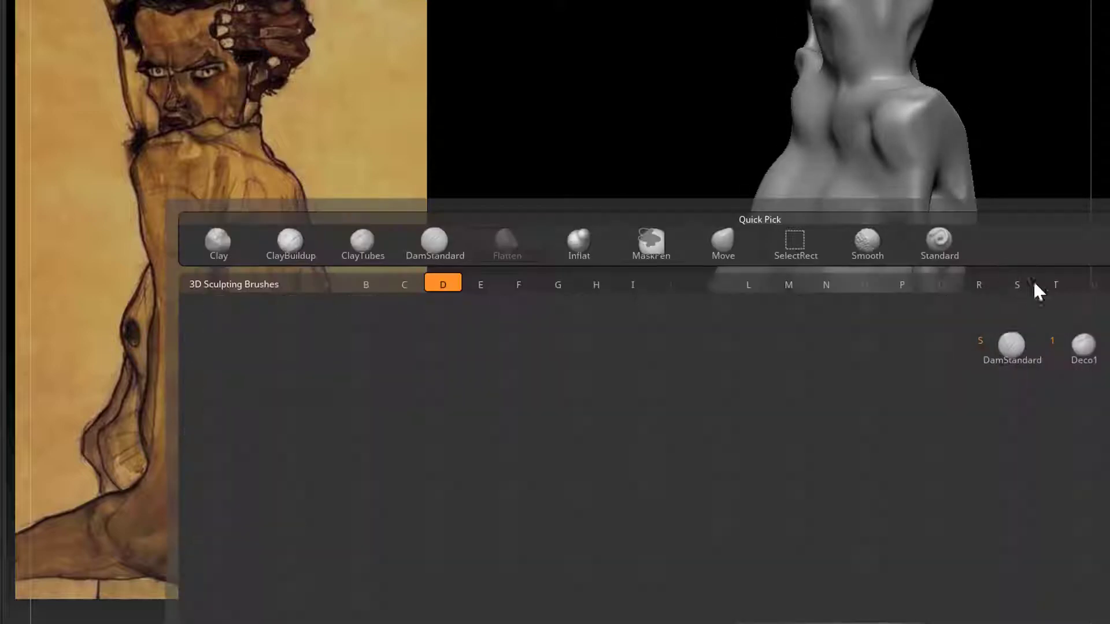
{"action": "key", "text": "s"}
{"action": "left_click_drag", "start_coordinate": [1026, 255], "coordinate": [921, 234]}
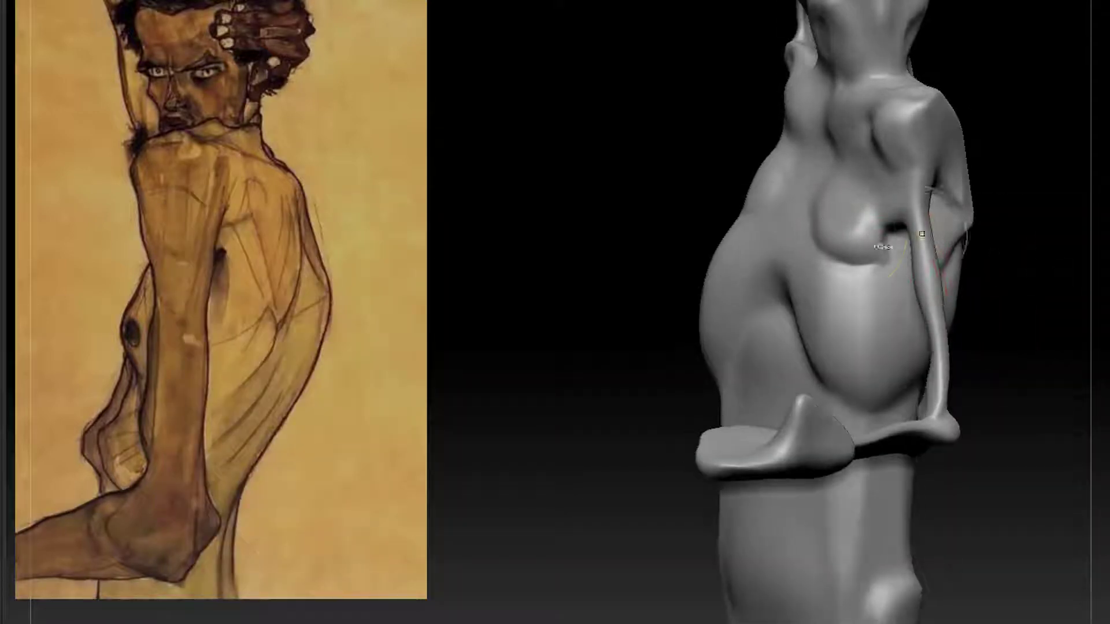
{"action": "left_click_drag", "start_coordinate": [1064, 255], "coordinate": [1040, 243]}
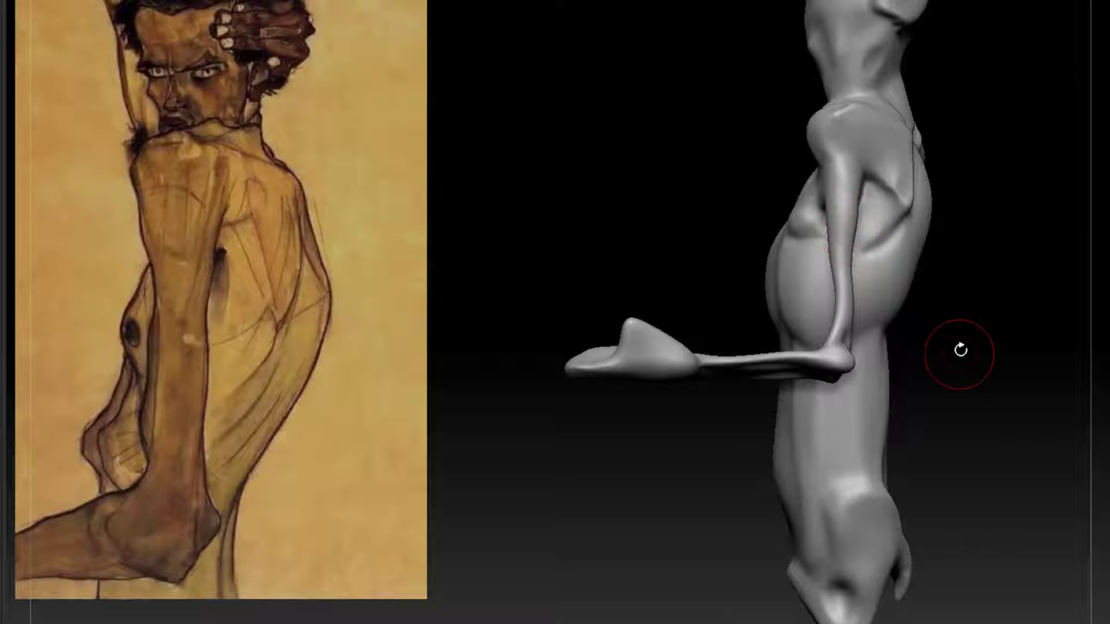
Thicken the lowered upper arm along its length and smooth it into the shoulder.
{"action": "left_click_drag", "start_coordinate": [959, 349], "coordinate": [933, 347]}
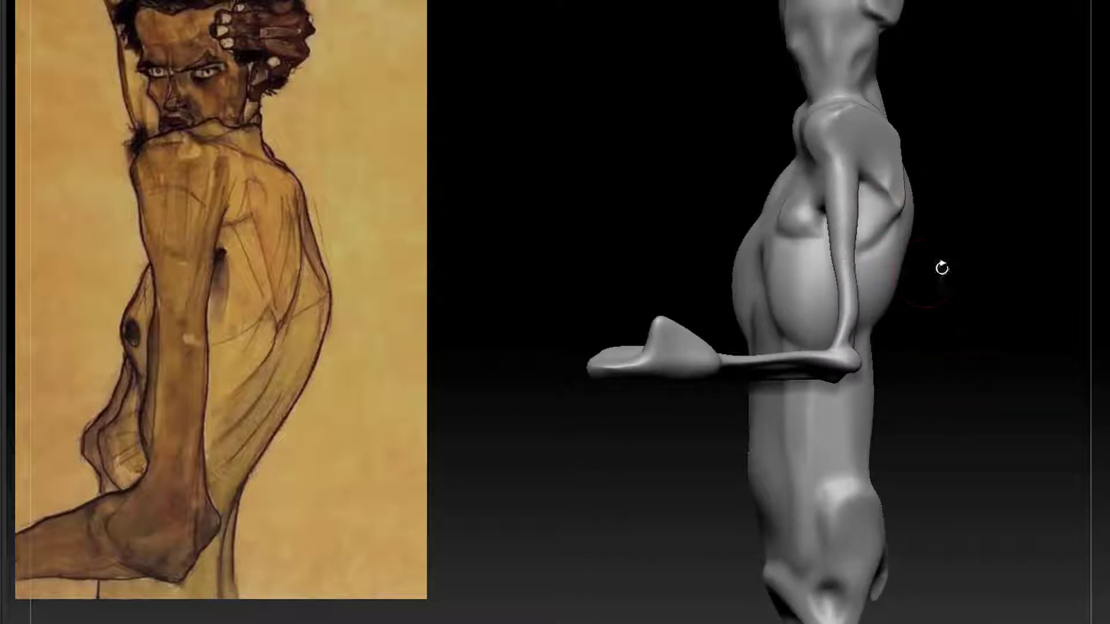
{"action": "mouse_move", "coordinate": [941, 268]}
{"action": "left_mouse_down"}
{"action": "mouse_move", "coordinate": [954, 248]}
{"action": "mouse_move", "coordinate": [842, 225]}
{"action": "mouse_move", "coordinate": [830, 305]}
{"action": "left_mouse_up"}
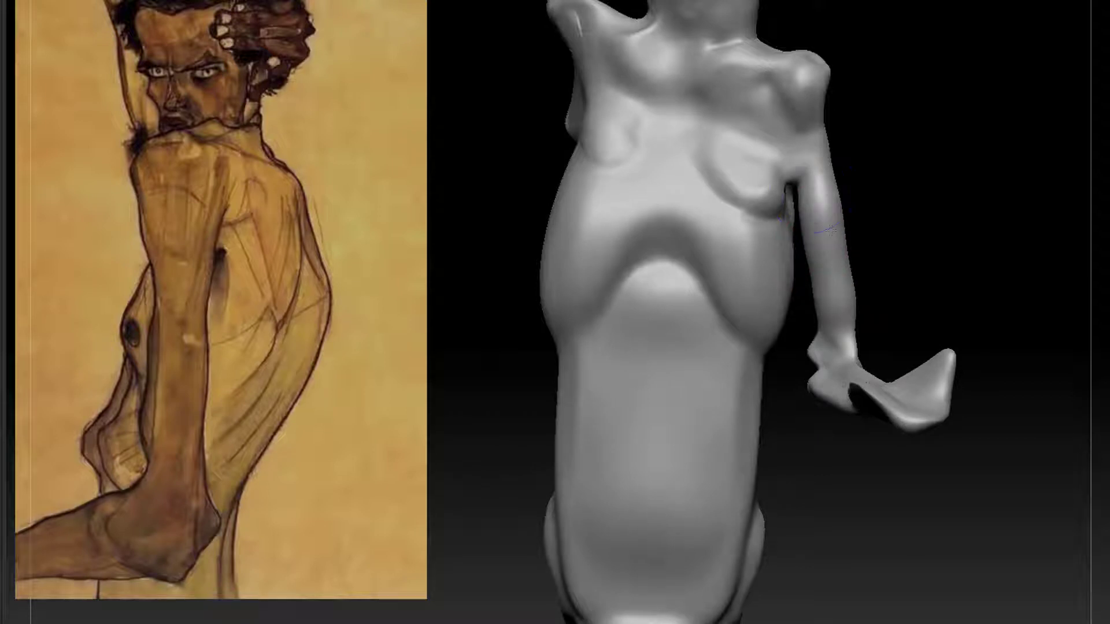
{"action": "mouse_move", "coordinate": [942, 213]}
{"action": "left_mouse_down"}
{"action": "mouse_move", "coordinate": [994, 242]}
{"action": "mouse_move", "coordinate": [975, 314]}
{"action": "left_mouse_up"}
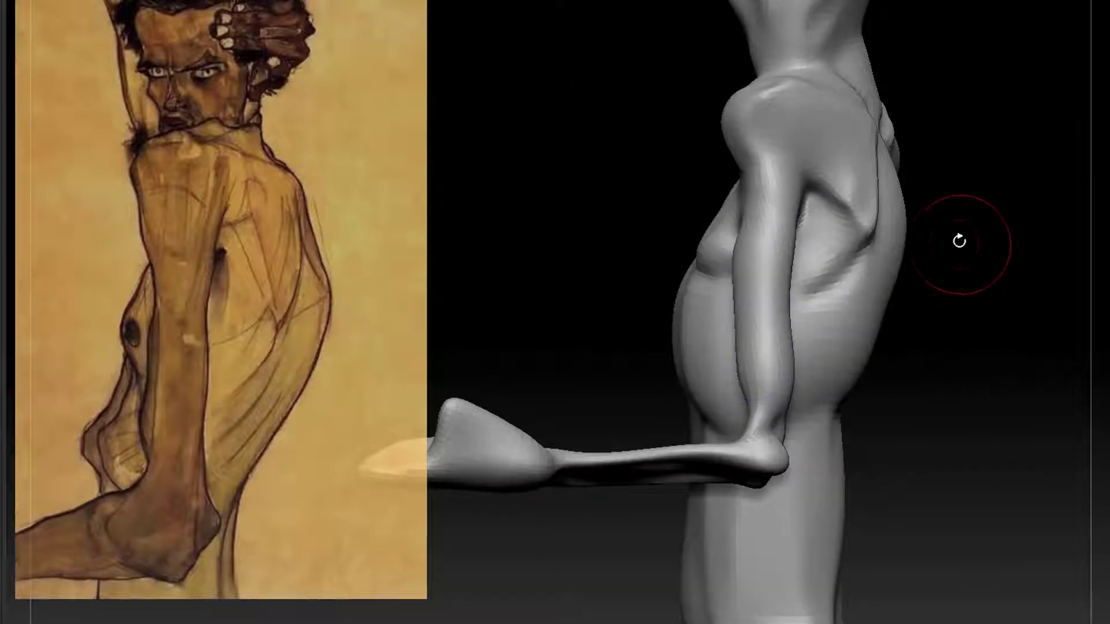
{"action": "mouse_move", "coordinate": [959, 241]}
{"action": "left_mouse_down"}
{"action": "mouse_move", "coordinate": [978, 280]}
{"action": "mouse_move", "coordinate": [927, 273]}
{"action": "left_mouse_up"}
{"action": "left_click_drag", "start_coordinate": [778, 263], "coordinate": [785, 223]}
{"action": "left_click_drag", "start_coordinate": [702, 296], "coordinate": [907, 291]}
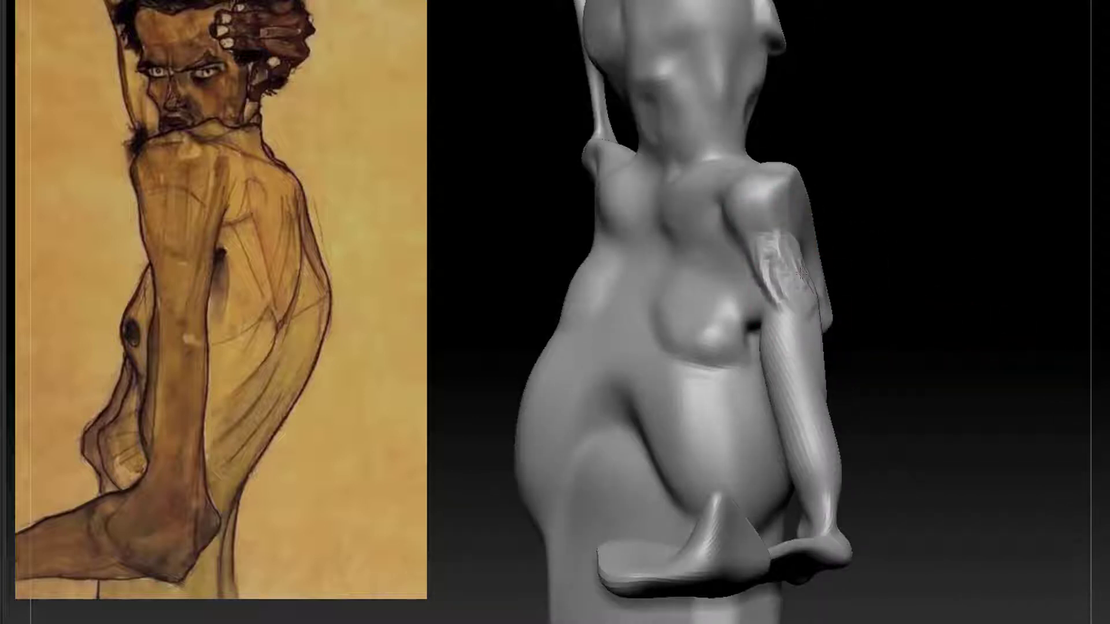
{"action": "left_click_drag", "start_coordinate": [800, 266], "coordinate": [960, 285]}
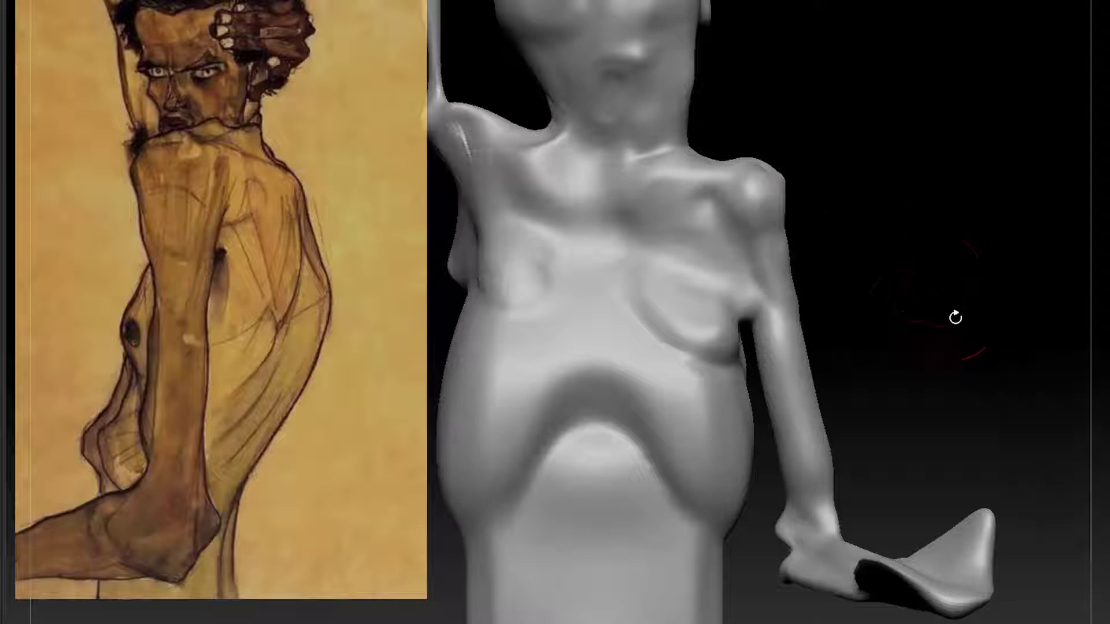
Carve the crease separating the lowered arm's shoulder from the pectoral with the DamStandard brush.
{"action": "key", "text": "b"}
{"action": "key", "text": "d"}
{"action": "key", "text": "s"}
{"action": "left_click_drag", "start_coordinate": [948, 302], "coordinate": [775, 184]}
{"action": "left_click_drag", "start_coordinate": [748, 249], "coordinate": [771, 290]}
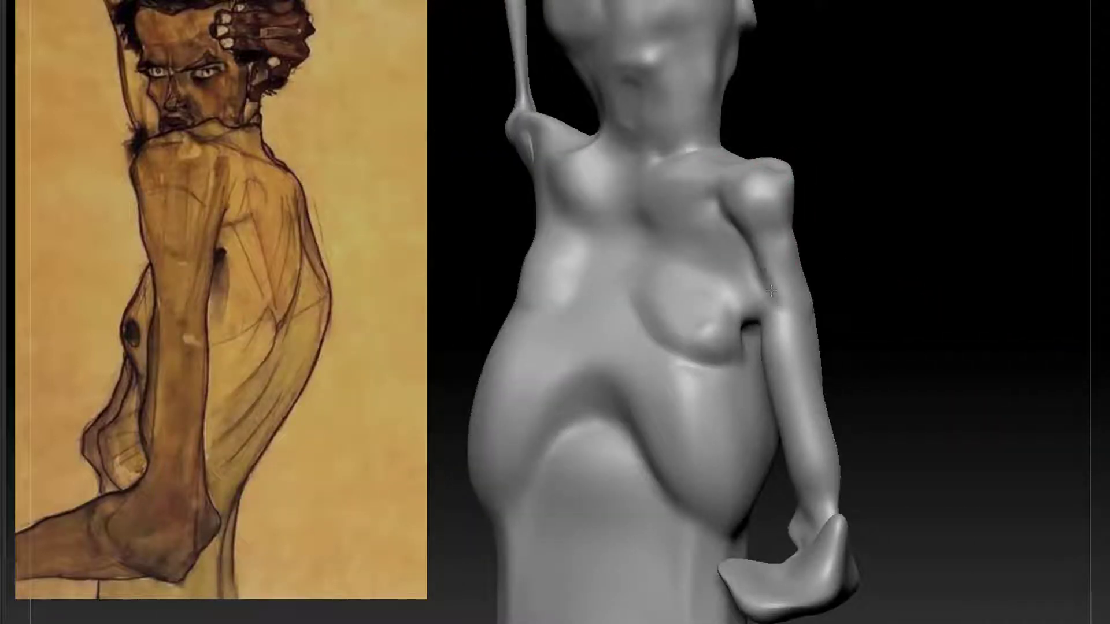
Define the outer shoulder muscle of the lowered arm with DamStandard and smooth its transition into the upper arm.
{"action": "mouse_move", "coordinate": [954, 278]}
{"action": "left_mouse_down"}
{"action": "mouse_move", "coordinate": [806, 261]}
{"action": "mouse_move", "coordinate": [800, 238]}
{"action": "mouse_move", "coordinate": [789, 293]}
{"action": "left_mouse_up"}
{"action": "key", "text": "b"}
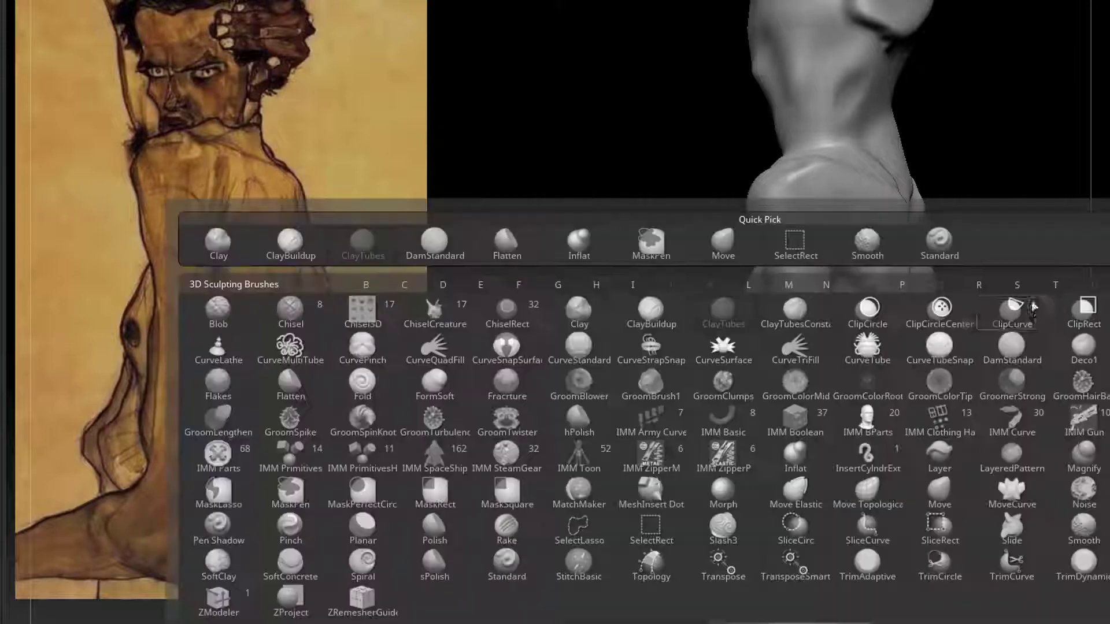
{"action": "key", "text": "d"}
{"action": "key", "text": "s"}
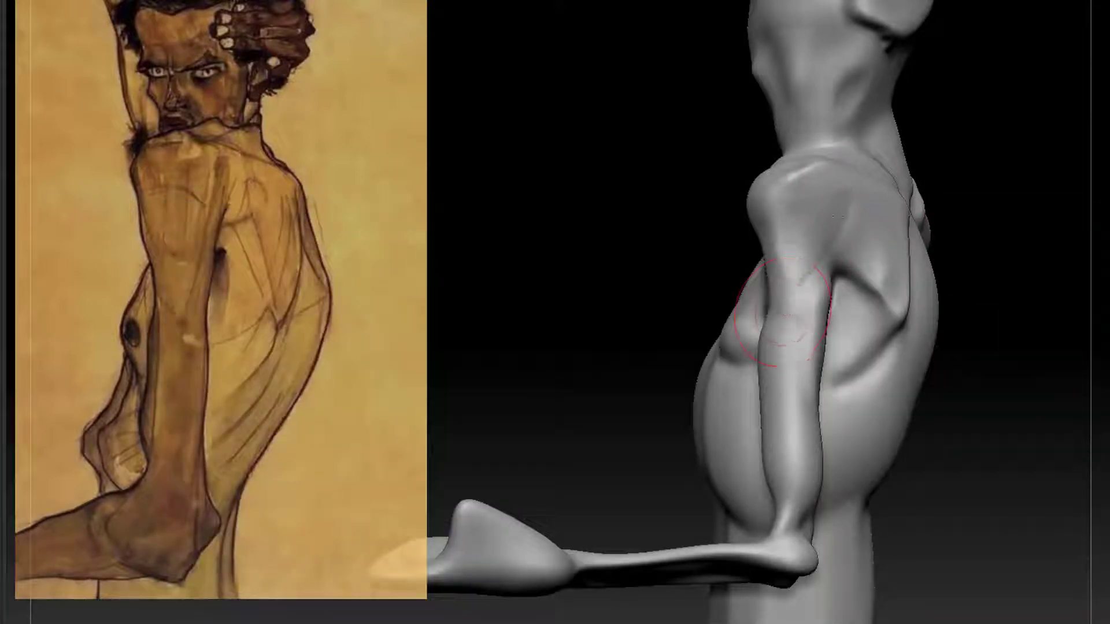
{"action": "left_click_drag", "start_coordinate": [855, 179], "coordinate": [789, 303], "text": "shift"}
{"action": "mouse_move", "coordinate": [806, 238]}
{"action": "left_mouse_down"}
{"action": "mouse_move", "coordinate": [823, 226]}
{"action": "mouse_move", "coordinate": [802, 270]}
{"action": "left_mouse_up"}
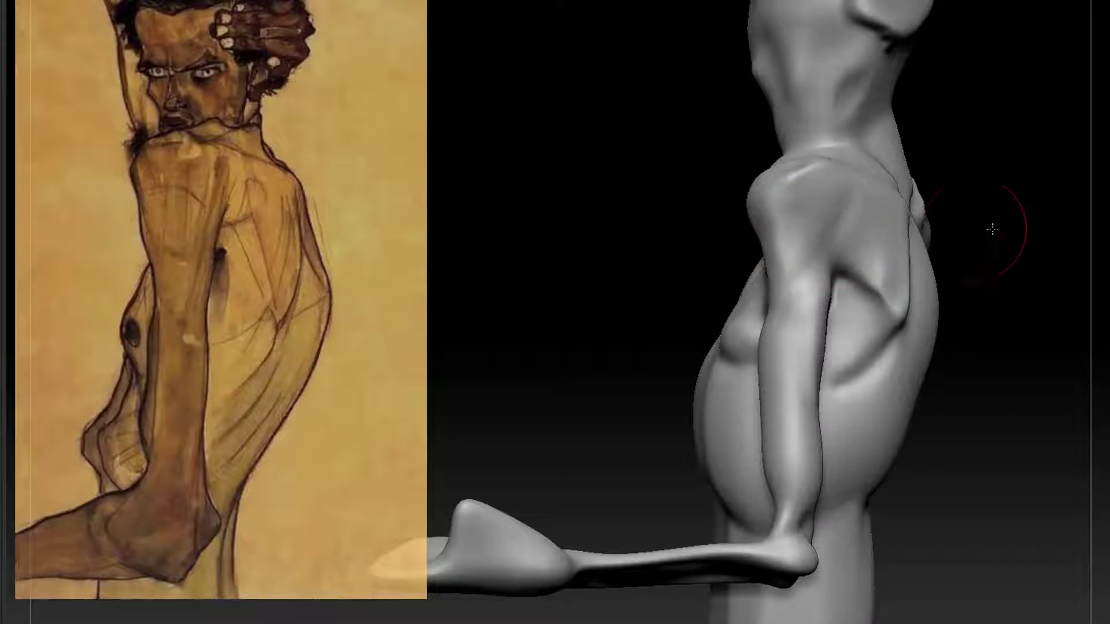
Soften the shoulder blade's lower edge and fill the hollow behind the lowered arm's armpit.
{"action": "mouse_move", "coordinate": [991, 230]}
{"action": "left_mouse_down"}
{"action": "mouse_move", "coordinate": [909, 178]}
{"action": "mouse_move", "coordinate": [897, 247]}
{"action": "mouse_move", "coordinate": [872, 258]}
{"action": "mouse_move", "coordinate": [849, 184]}
{"action": "left_mouse_up"}
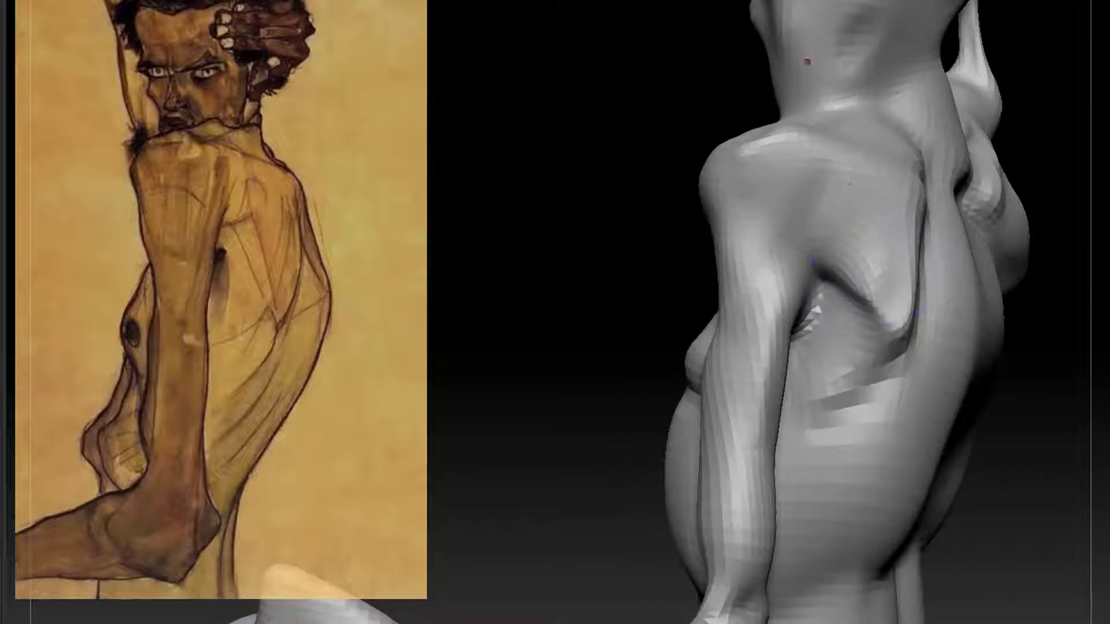
{"action": "left_click_drag", "start_coordinate": [866, 272], "coordinate": [832, 417], "text": "shift"}
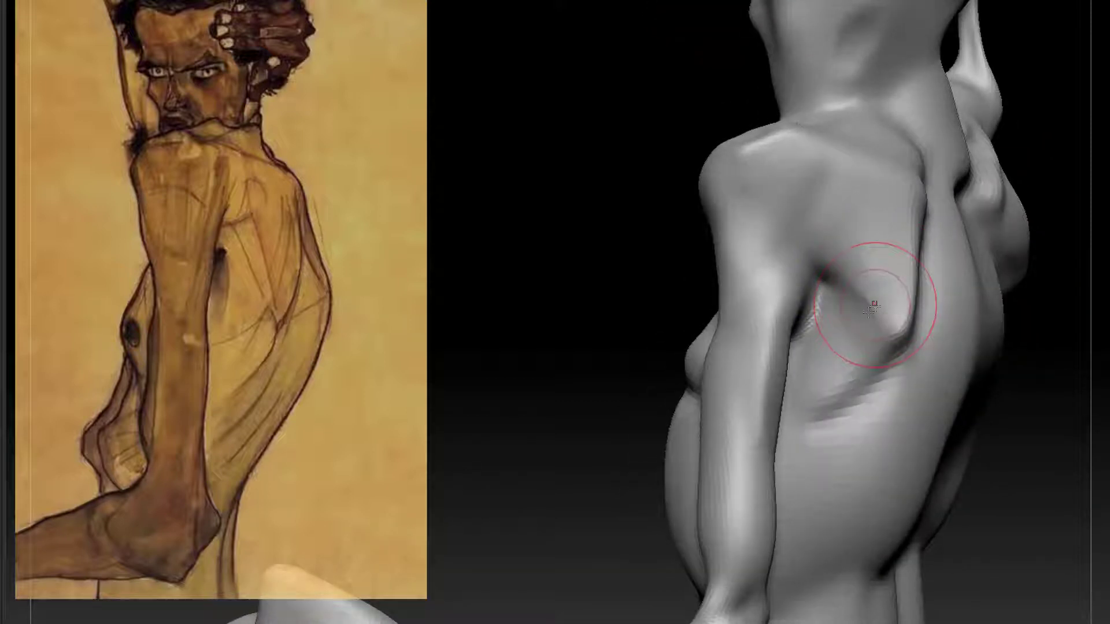
{"action": "left_click_drag", "start_coordinate": [873, 306], "coordinate": [862, 287], "text": "alt"}
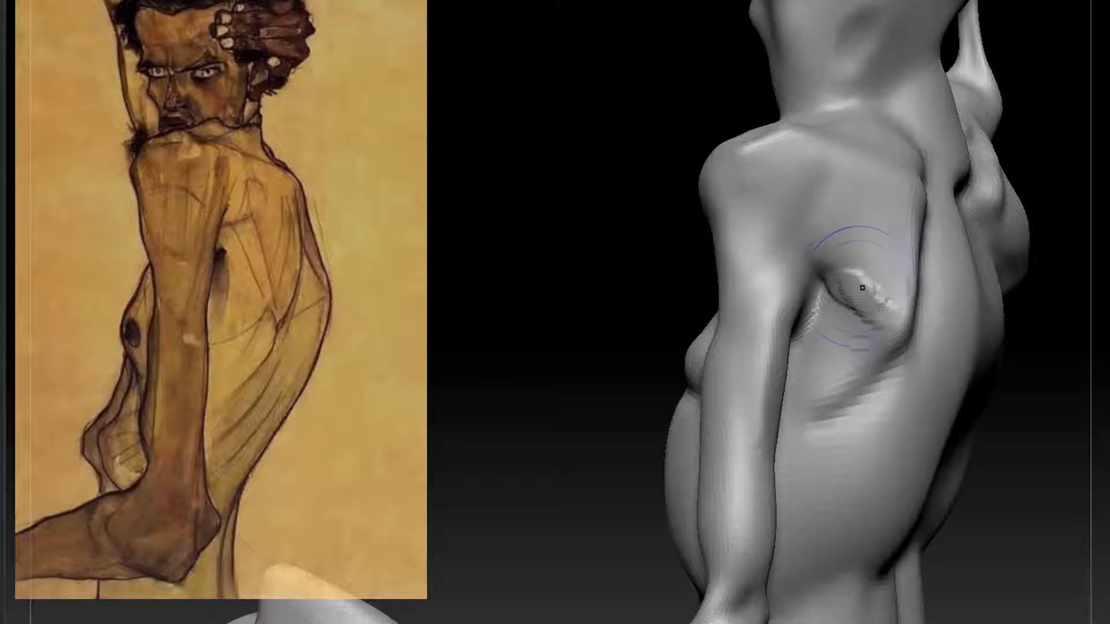
{"action": "left_click_drag", "start_coordinate": [1073, 251], "coordinate": [969, 228]}
{"action": "mouse_move", "coordinate": [872, 228]}
{"action": "left_mouse_down"}
{"action": "mouse_move", "coordinate": [866, 211]}
{"action": "mouse_move", "coordinate": [863, 220]}
{"action": "mouse_move", "coordinate": [827, 208]}
{"action": "mouse_move", "coordinate": [823, 181]}
{"action": "left_mouse_up"}
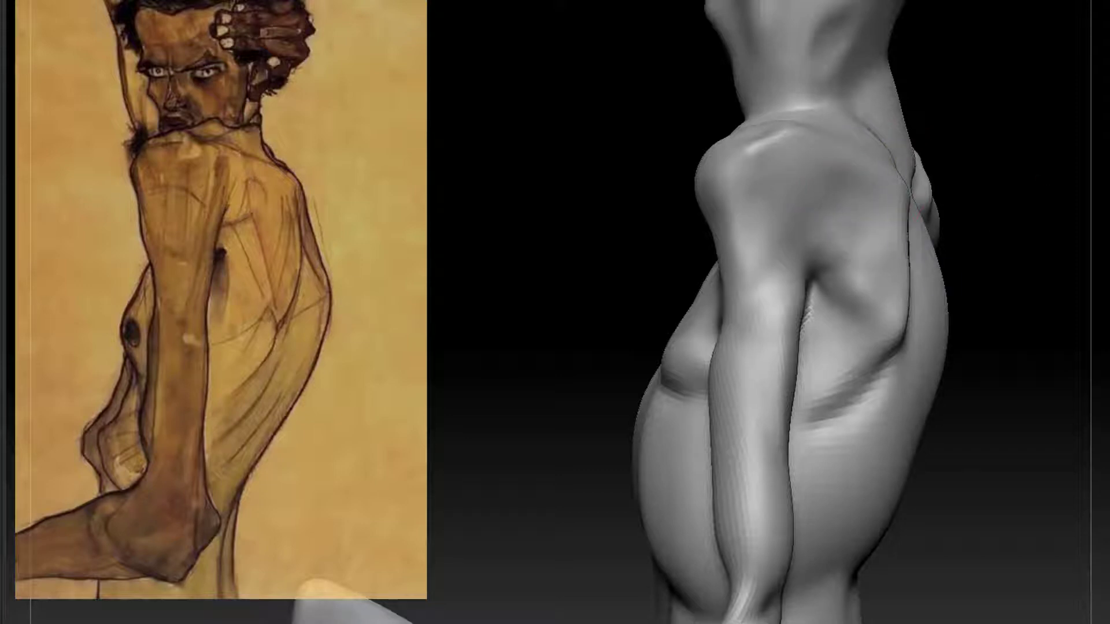
{"action": "left_click_drag", "start_coordinate": [936, 168], "coordinate": [924, 144]}
Carve diagonal folds at the back of the neck's base with the DamStandard brush.
{"action": "mouse_move", "coordinate": [976, 259]}
{"action": "left_mouse_down"}
{"action": "mouse_move", "coordinate": [985, 309]}
{"action": "mouse_move", "coordinate": [948, 328]}
{"action": "left_mouse_up"}
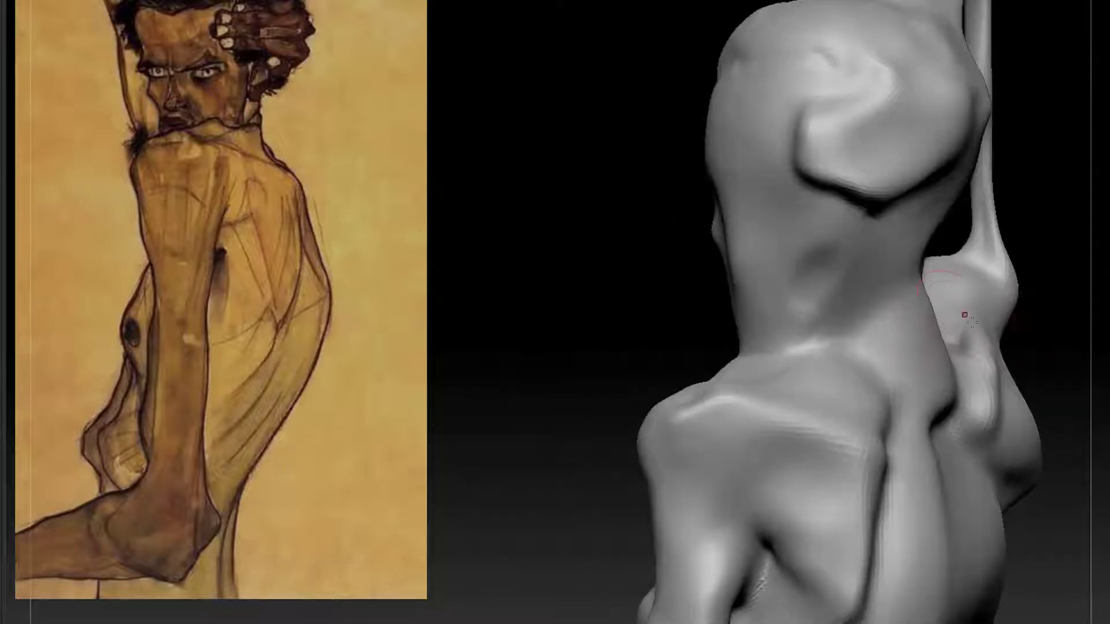
{"action": "key", "text": "b"}
{"action": "key", "text": "d"}
{"action": "left_click", "coordinate": [1010, 347]}
{"action": "left_click_drag", "start_coordinate": [1054, 219], "coordinate": [879, 298]}
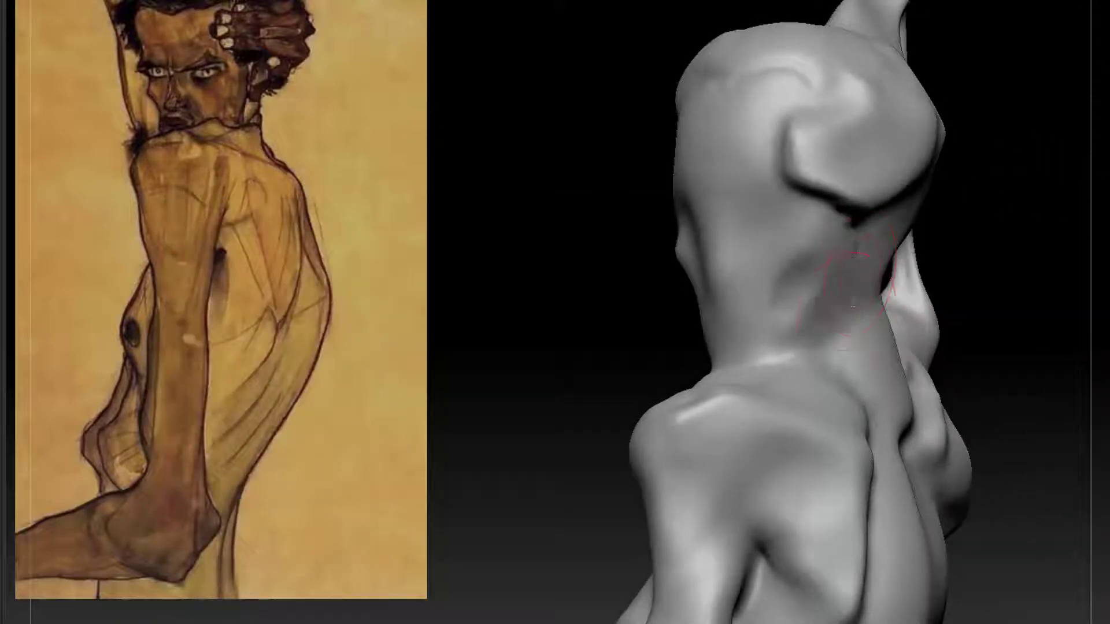
{"action": "left_click_drag", "start_coordinate": [984, 248], "coordinate": [951, 252]}
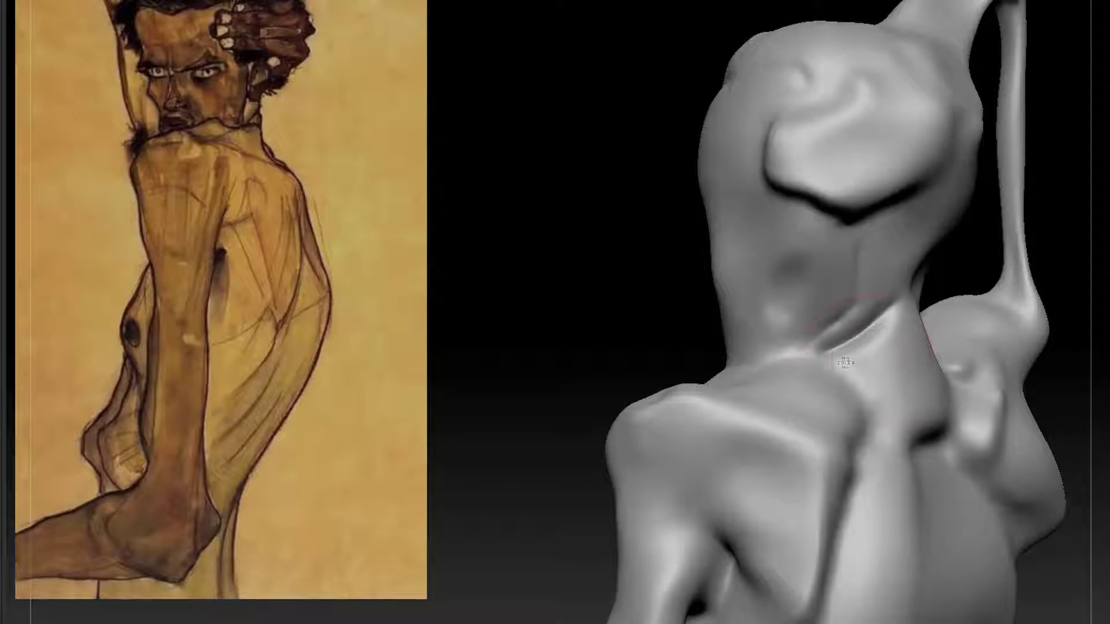
{"action": "left_click_drag", "start_coordinate": [845, 363], "coordinate": [903, 341]}
{"action": "left_click_drag", "start_coordinate": [1062, 253], "coordinate": [986, 174], "text": "alt"}
{"action": "mouse_move", "coordinate": [987, 174]}
{"action": "left_mouse_down"}
{"action": "mouse_move", "coordinate": [1026, 191]}
{"action": "mouse_move", "coordinate": [1000, 377]}
{"action": "left_mouse_up"}
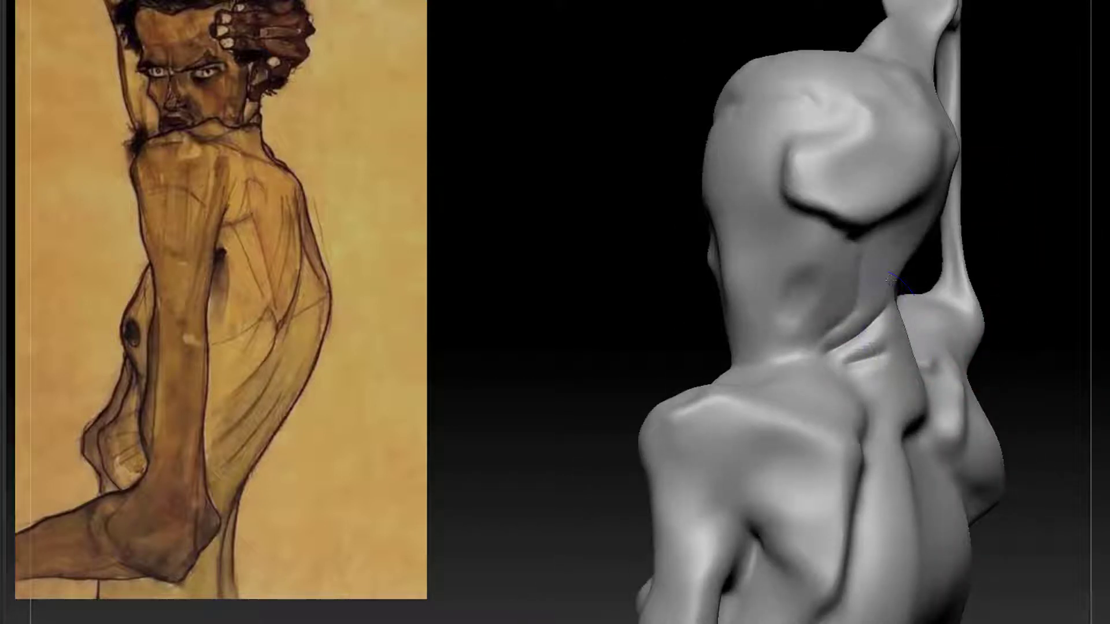
{"action": "mouse_move", "coordinate": [938, 217]}
{"action": "left_mouse_down"}
{"action": "mouse_move", "coordinate": [921, 198]}
{"action": "mouse_move", "coordinate": [1004, 270]}
{"action": "mouse_move", "coordinate": [966, 337]}
{"action": "mouse_move", "coordinate": [976, 407]}
{"action": "left_mouse_up"}
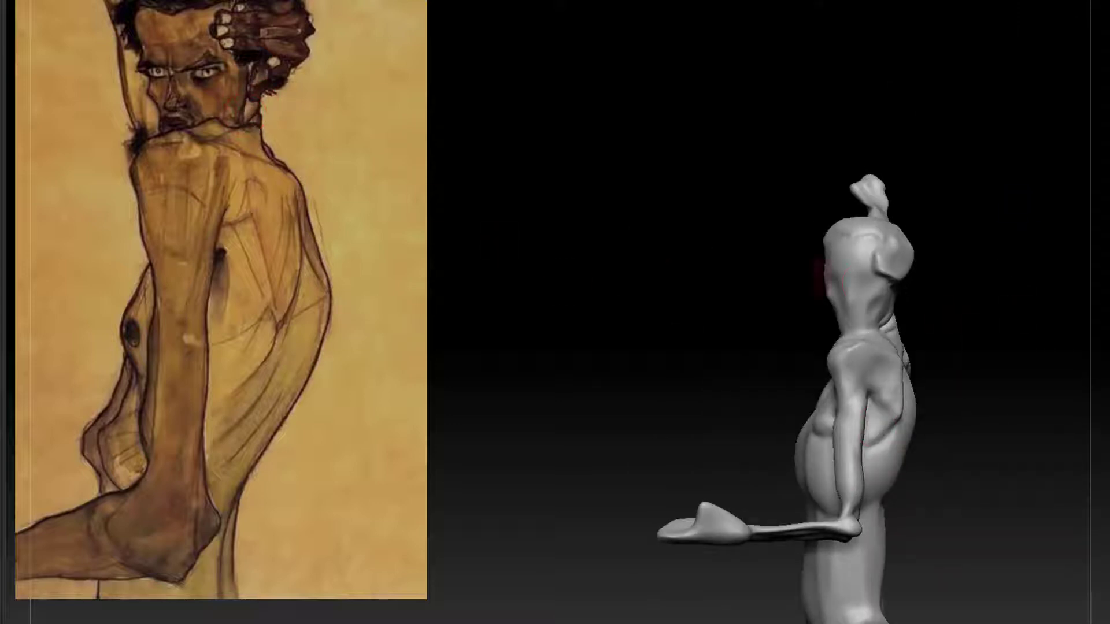
Extend the protruding mass on the back of the head across towards the raised arm's side.
{"action": "mouse_move", "coordinate": [958, 258]}
{"action": "left_mouse_down", "text": "alt"}
{"action": "mouse_move", "coordinate": [942, 327]}
{"action": "mouse_move", "coordinate": [959, 339]}
{"action": "mouse_move", "coordinate": [947, 369]}
{"action": "left_mouse_up", "text": "alt"}
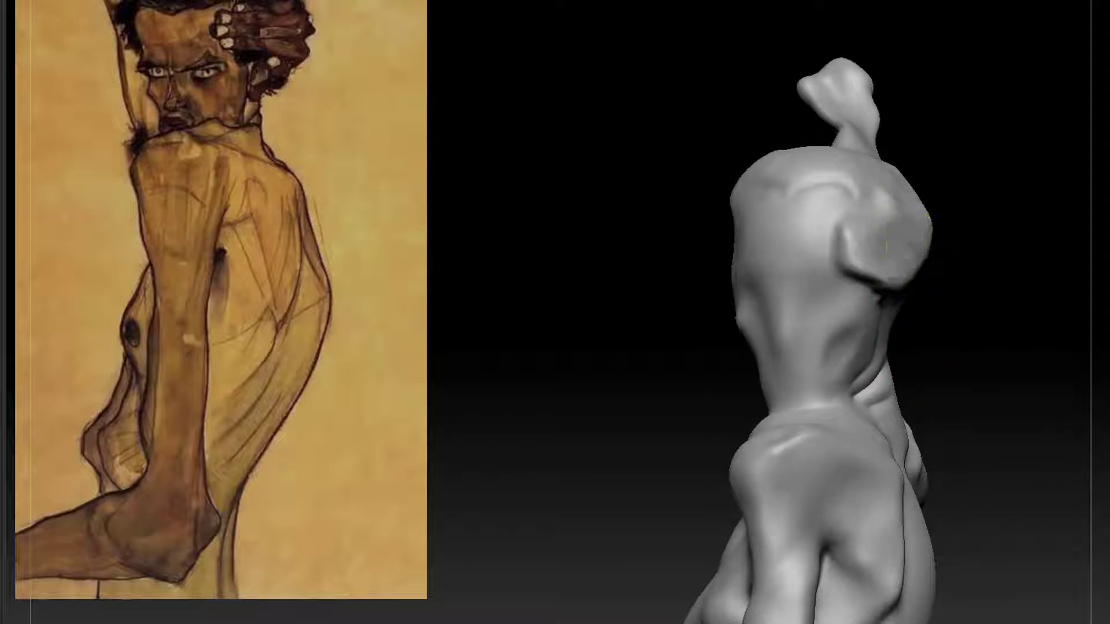
{"action": "left_click_drag", "start_coordinate": [908, 238], "coordinate": [917, 262], "text": "ctrl"}
{"action": "left_click_drag", "start_coordinate": [803, 454], "coordinate": [866, 450], "text": "ctrl"}
{"action": "mouse_move", "coordinate": [955, 405]}
{"action": "left_mouse_down", "text": "ctrl"}
{"action": "mouse_move", "coordinate": [981, 471]}
{"action": "mouse_move", "coordinate": [874, 295]}
{"action": "left_mouse_up", "text": "ctrl"}
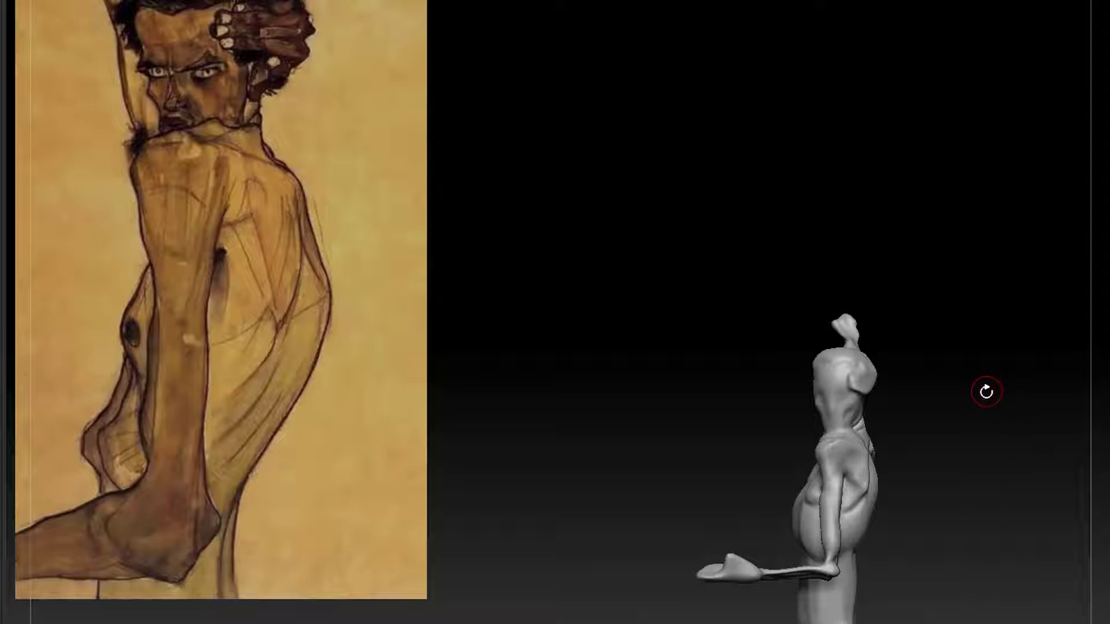
{"action": "mouse_move", "coordinate": [986, 392]}
{"action": "left_mouse_down"}
{"action": "mouse_move", "coordinate": [953, 377]}
{"action": "mouse_move", "coordinate": [981, 374]}
{"action": "mouse_move", "coordinate": [974, 366]}
{"action": "mouse_move", "coordinate": [983, 419]}
{"action": "mouse_move", "coordinate": [968, 371]}
{"action": "mouse_move", "coordinate": [960, 457]}
{"action": "mouse_move", "coordinate": [826, 416]}
{"action": "left_mouse_up"}
{"action": "mouse_move", "coordinate": [976, 322]}
{"action": "left_mouse_down"}
{"action": "mouse_move", "coordinate": [924, 312]}
{"action": "mouse_move", "coordinate": [918, 322]}
{"action": "left_mouse_up"}
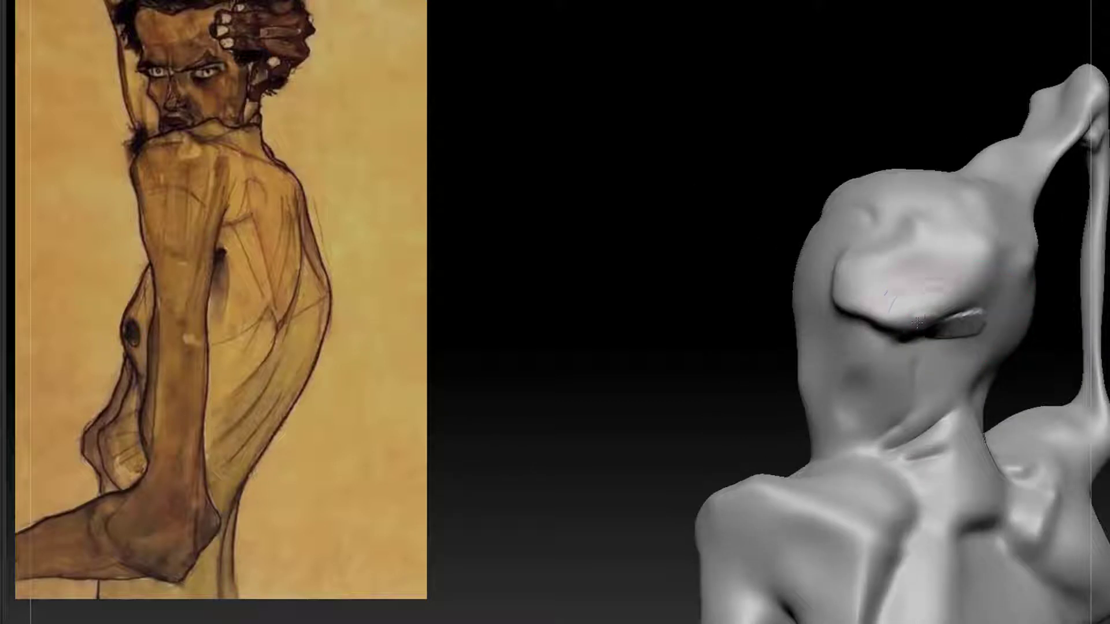
{"action": "mouse_move", "coordinate": [694, 367]}
{"action": "left_mouse_down"}
{"action": "mouse_move", "coordinate": [1060, 324]}
{"action": "mouse_move", "coordinate": [991, 315]}
{"action": "left_mouse_up"}
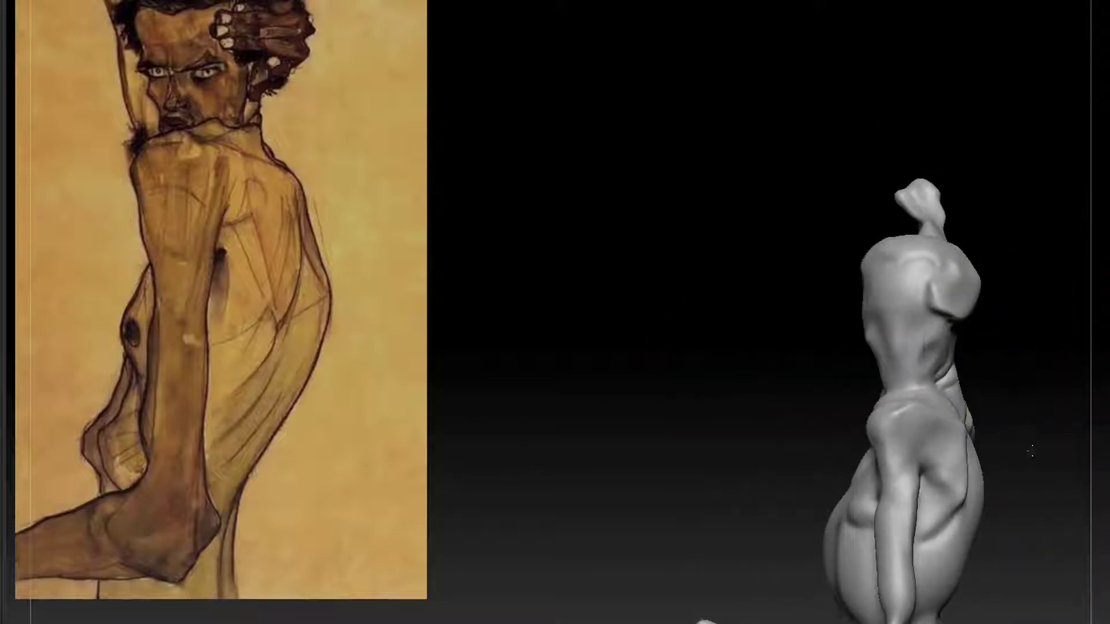
Reshape the shoulder line of the lowered arm where it meets the base of the neck.
{"action": "left_click_drag", "start_coordinate": [1031, 451], "coordinate": [938, 417]}
{"action": "mouse_move", "coordinate": [1015, 479]}
{"action": "left_mouse_down", "text": "alt"}
{"action": "mouse_move", "coordinate": [1014, 433]}
{"action": "mouse_move", "coordinate": [1018, 487]}
{"action": "left_mouse_up", "text": "alt"}
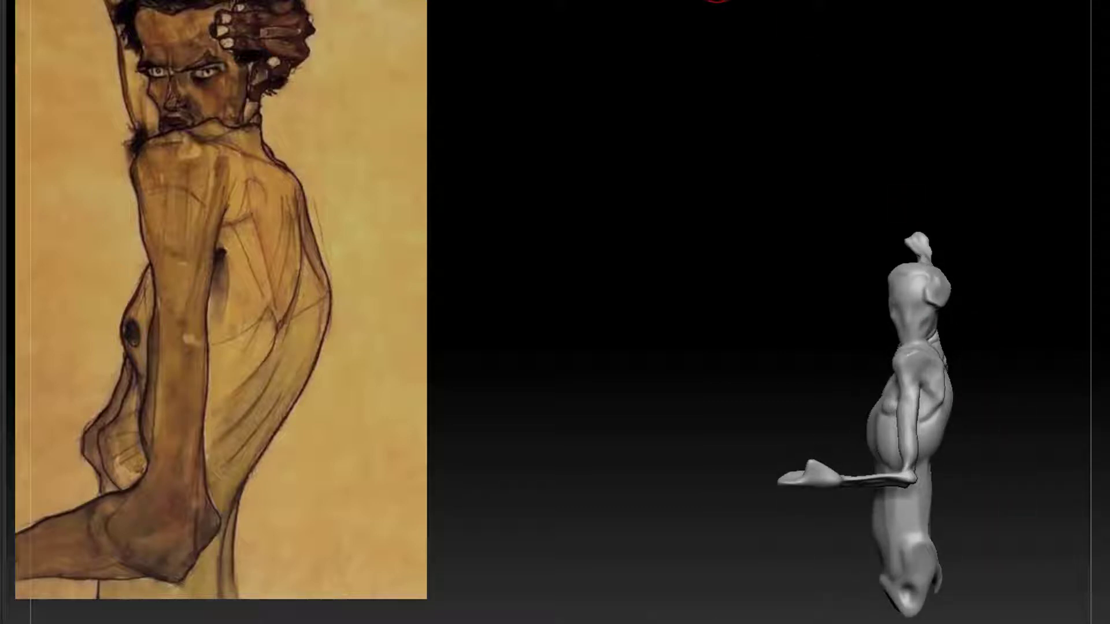
{"action": "left_click_drag", "start_coordinate": [911, 341], "coordinate": [908, 345]}
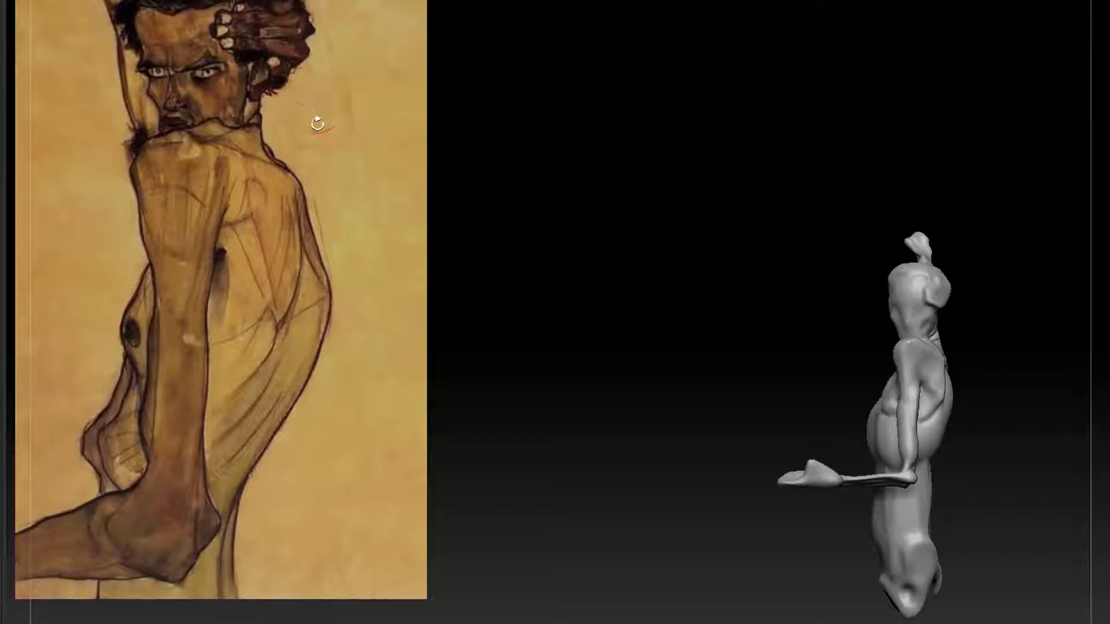
Move the reference painting slightly down so more of the head and raised arm shows.
{"action": "key", "text": "z"}
{"action": "left_click_drag", "start_coordinate": [320, 114], "coordinate": [319, 146]}
{"action": "key", "text": "z"}
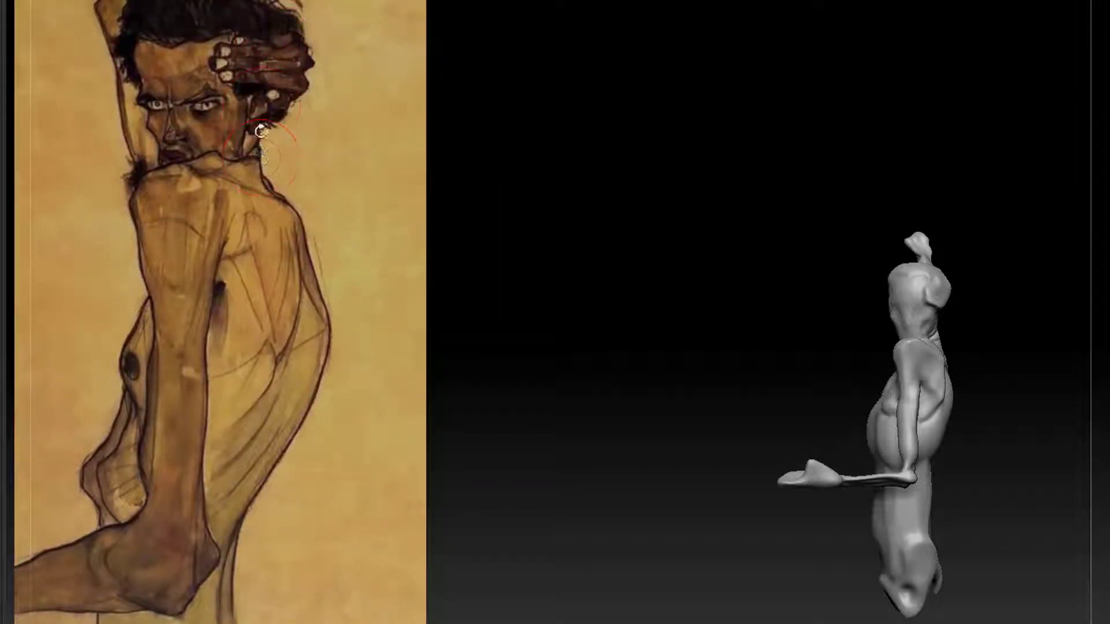
Refine the back of the head and the top of the lowered arm's shoulder from behind.
{"action": "left_click_drag", "start_coordinate": [1014, 259], "coordinate": [986, 329], "text": "alt"}
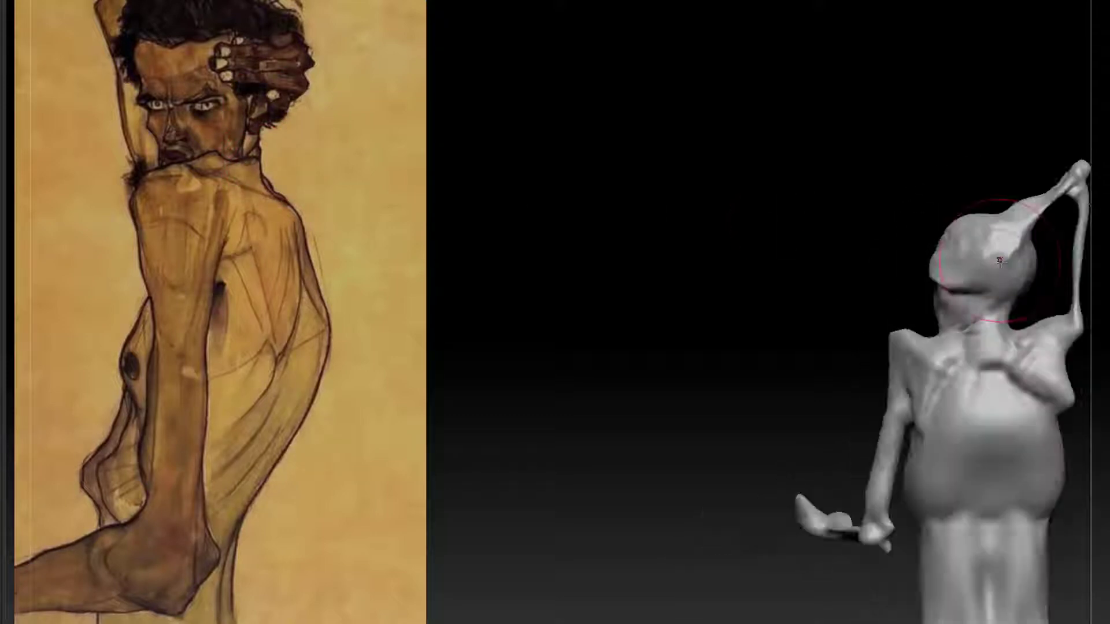
{"action": "left_click_drag", "start_coordinate": [1004, 256], "coordinate": [1024, 220]}
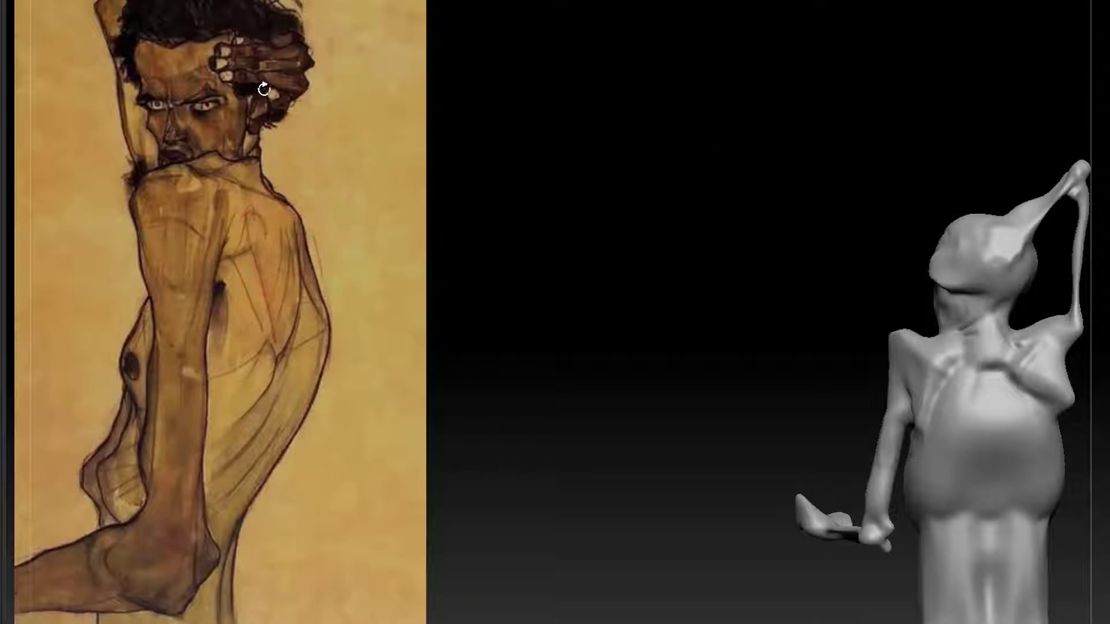
{"action": "mouse_move", "coordinate": [734, 375]}
{"action": "left_mouse_down"}
{"action": "mouse_move", "coordinate": [862, 402]}
{"action": "mouse_move", "coordinate": [1098, 481]}
{"action": "mouse_move", "coordinate": [1003, 463]}
{"action": "mouse_move", "coordinate": [1014, 416]}
{"action": "mouse_move", "coordinate": [961, 477]}
{"action": "left_mouse_up"}
{"action": "mouse_move", "coordinate": [1032, 439]}
{"action": "left_mouse_down", "text": "alt"}
{"action": "mouse_move", "coordinate": [1023, 359]}
{"action": "mouse_move", "coordinate": [1011, 408]}
{"action": "mouse_move", "coordinate": [1035, 441]}
{"action": "mouse_move", "coordinate": [978, 433]}
{"action": "left_mouse_up", "text": "alt"}
{"action": "mouse_move", "coordinate": [682, 177]}
{"action": "left_mouse_down"}
{"action": "mouse_move", "coordinate": [943, 261]}
{"action": "mouse_move", "coordinate": [940, 349]}
{"action": "left_mouse_up"}
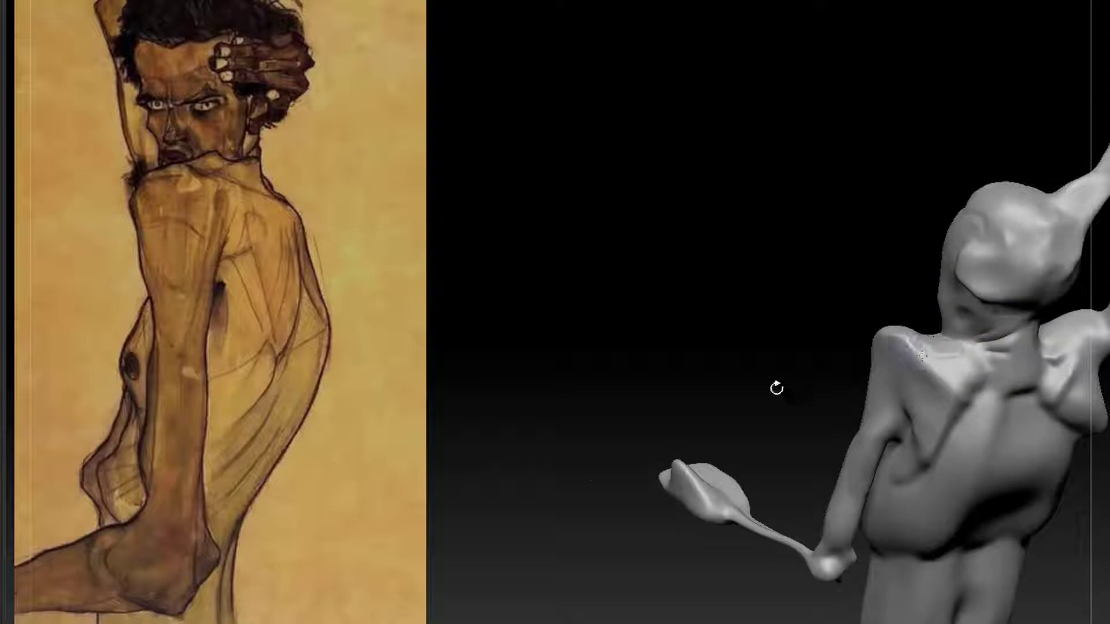
{"action": "mouse_move", "coordinate": [775, 386]}
{"action": "left_mouse_down"}
{"action": "mouse_move", "coordinate": [1047, 444]}
{"action": "mouse_move", "coordinate": [1028, 366]}
{"action": "mouse_move", "coordinate": [1012, 396]}
{"action": "mouse_move", "coordinate": [1038, 406]}
{"action": "mouse_move", "coordinate": [978, 403]}
{"action": "mouse_move", "coordinate": [1015, 526]}
{"action": "left_mouse_up"}
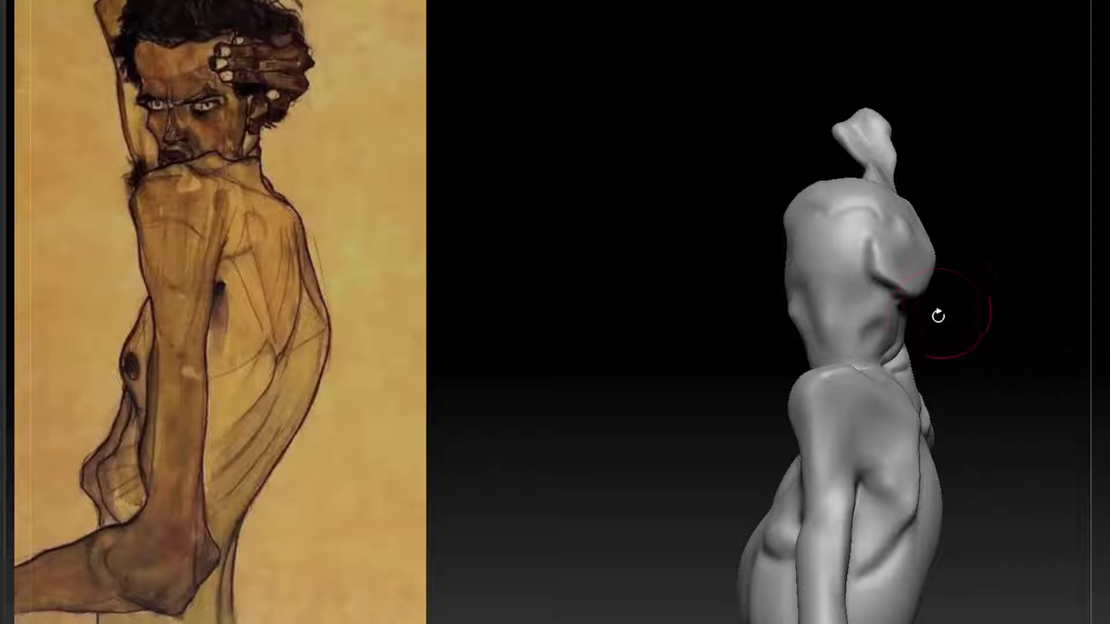
{"action": "key", "text": "ctrl"}
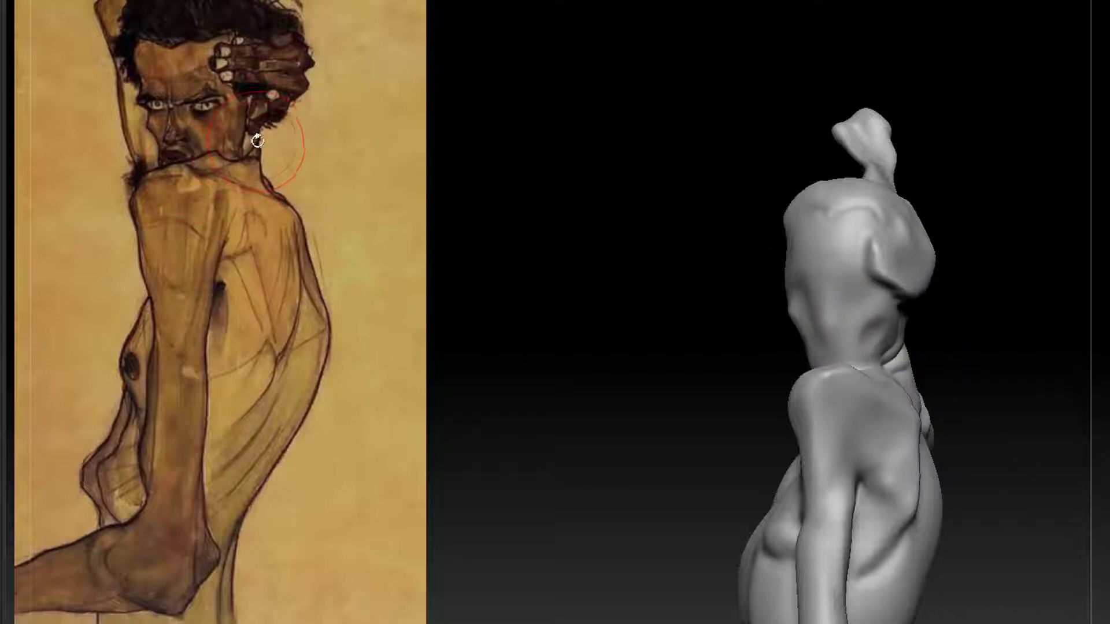
{"action": "left_click_drag", "start_coordinate": [527, 100], "coordinate": [316, 133], "text": "ctrl"}
{"action": "left_click_drag", "start_coordinate": [106, 166], "coordinate": [77, 167], "text": "ctrl"}
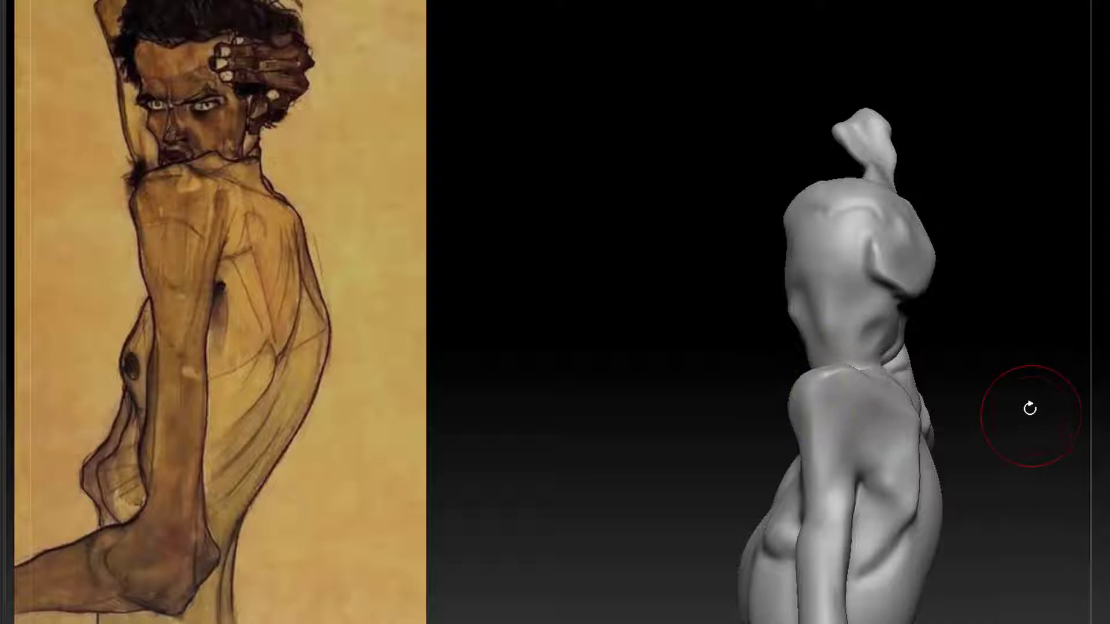
{"action": "left_click_drag", "start_coordinate": [963, 266], "coordinate": [722, 366], "text": "ctrl"}
{"action": "left_click_drag", "start_coordinate": [964, 344], "coordinate": [944, 355], "text": "ctrl"}
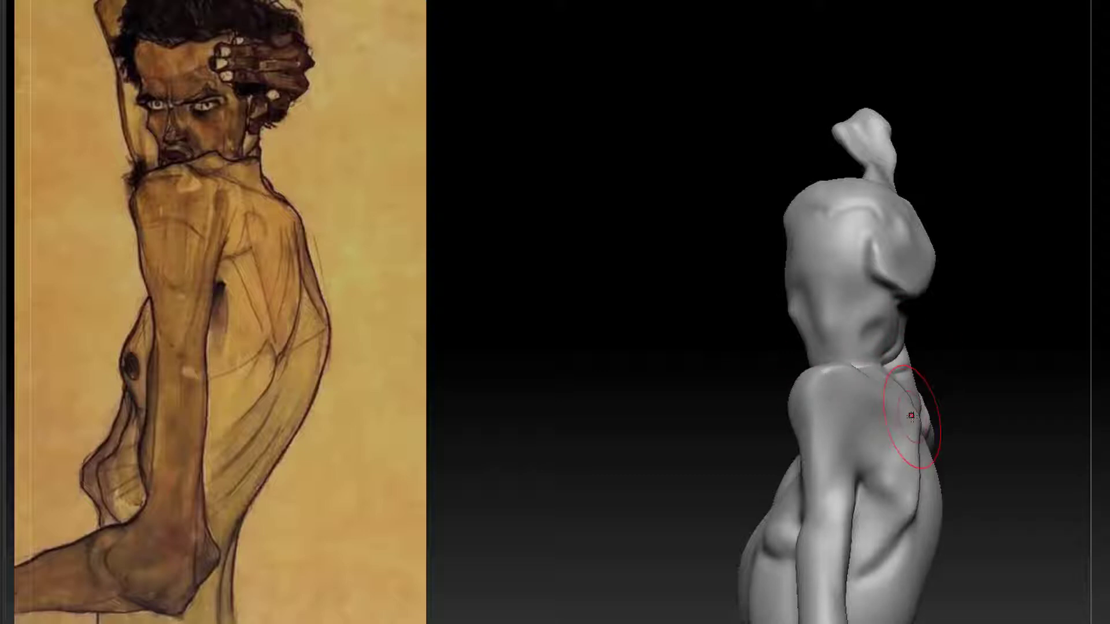
Extend the hair mass outward on the lowered arm's side of the head so it overhangs the neck.
{"action": "mouse_move", "coordinate": [1002, 399]}
{"action": "left_mouse_down", "text": "alt"}
{"action": "mouse_move", "coordinate": [773, 295]}
{"action": "mouse_move", "coordinate": [557, 287]}
{"action": "left_mouse_up", "text": "alt"}
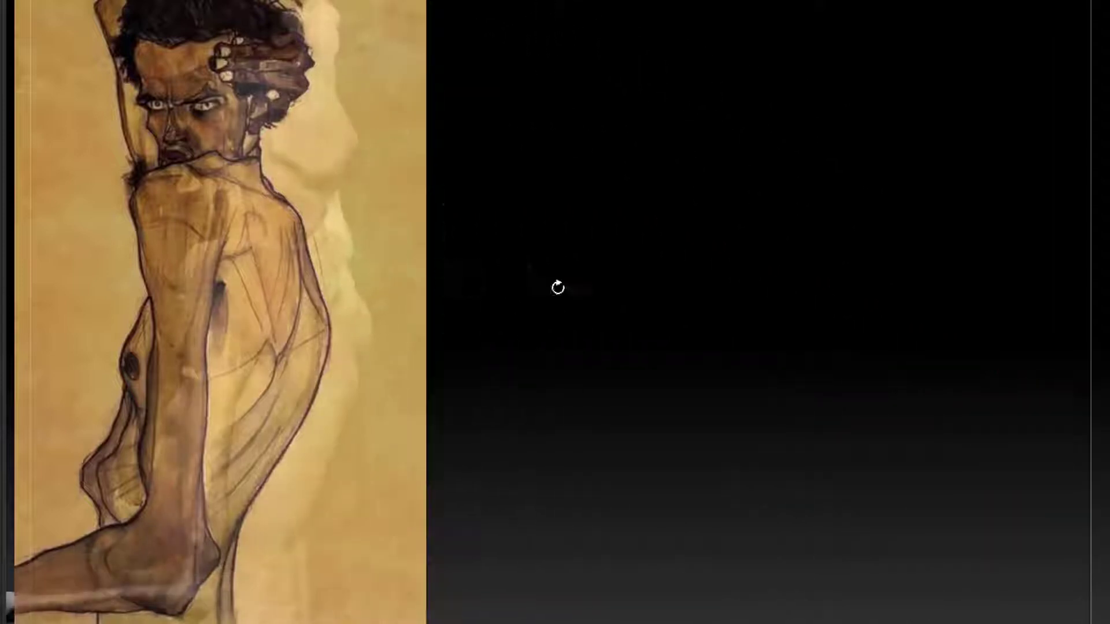
{"action": "mouse_move", "coordinate": [717, 347]}
{"action": "left_mouse_down", "text": "alt"}
{"action": "mouse_move", "coordinate": [662, 268]}
{"action": "mouse_move", "coordinate": [674, 300]}
{"action": "left_mouse_up", "text": "alt"}
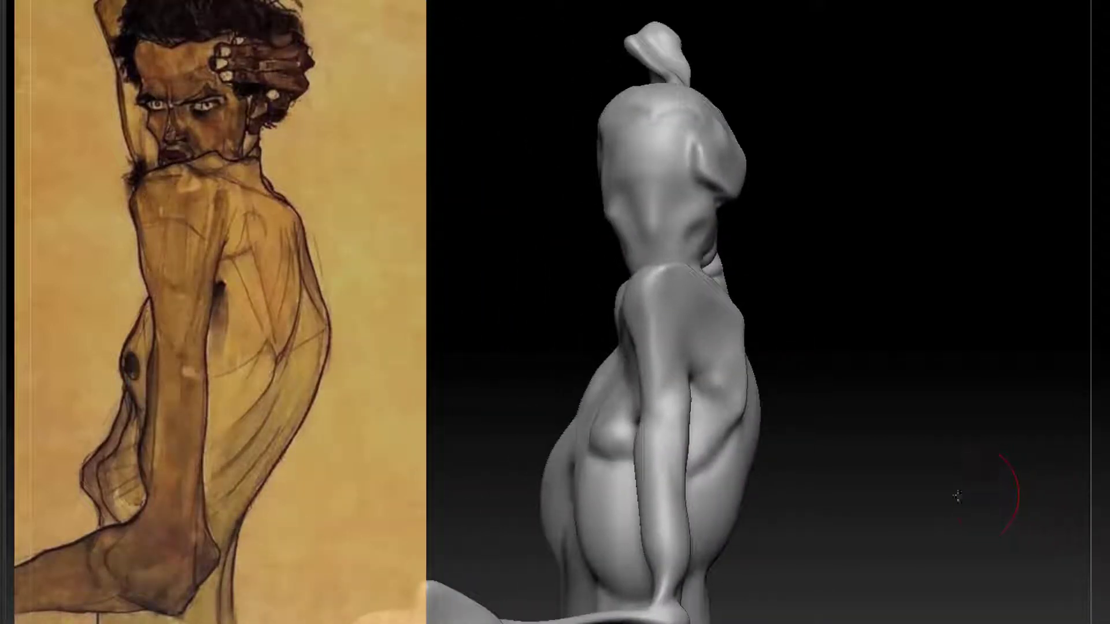
{"action": "mouse_move", "coordinate": [1007, 473]}
{"action": "left_mouse_down"}
{"action": "mouse_move", "coordinate": [887, 445]}
{"action": "mouse_move", "coordinate": [873, 358]}
{"action": "mouse_move", "coordinate": [883, 340]}
{"action": "left_mouse_up"}
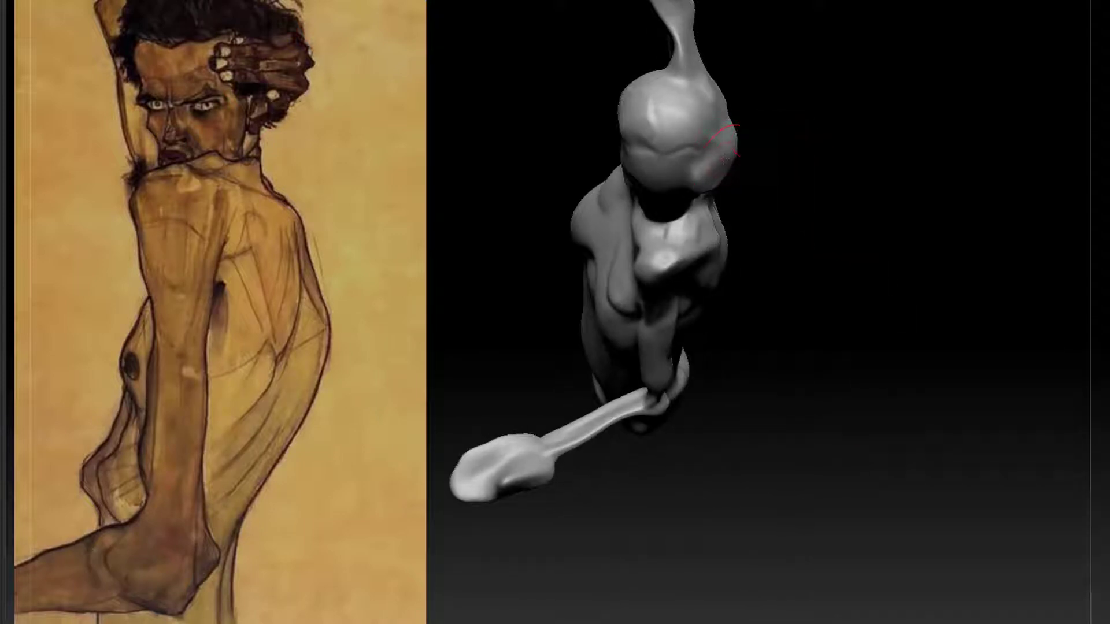
{"action": "left_click_drag", "start_coordinate": [784, 162], "coordinate": [795, 106], "text": "shift"}
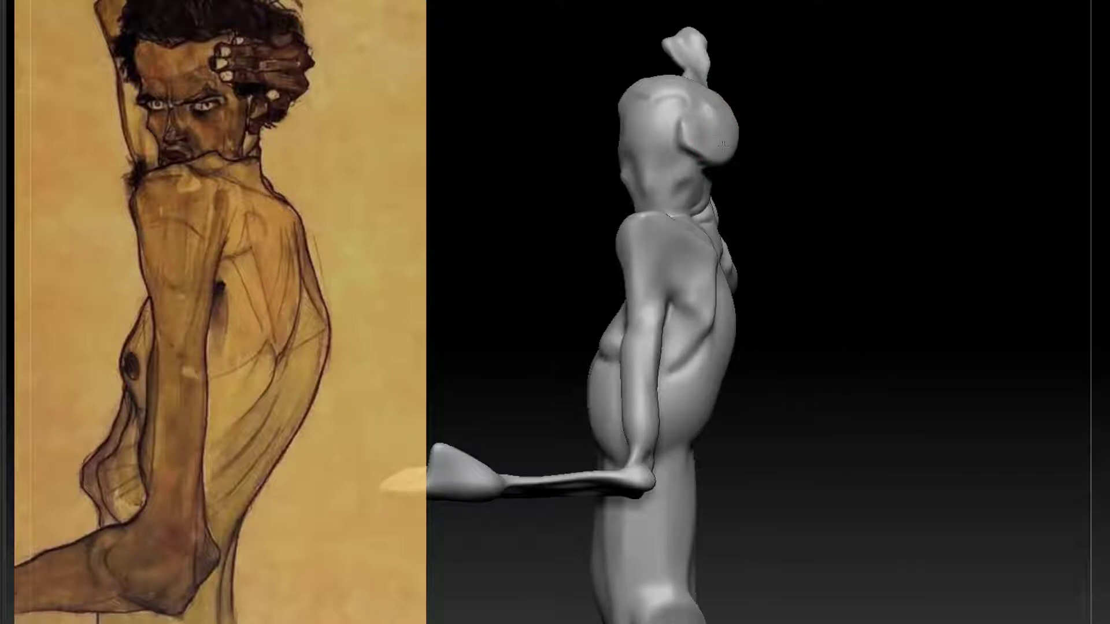
{"action": "mouse_move", "coordinate": [791, 156]}
{"action": "left_mouse_down"}
{"action": "mouse_move", "coordinate": [713, 151]}
{"action": "mouse_move", "coordinate": [762, 110]}
{"action": "mouse_move", "coordinate": [779, 125]}
{"action": "left_mouse_up"}
{"action": "mouse_move", "coordinate": [857, 146]}
{"action": "left_mouse_down"}
{"action": "mouse_move", "coordinate": [938, 144]}
{"action": "mouse_move", "coordinate": [954, 172]}
{"action": "left_mouse_up"}
{"action": "mouse_move", "coordinate": [978, 250]}
{"action": "left_mouse_down"}
{"action": "mouse_move", "coordinate": [1049, 240]}
{"action": "mouse_move", "coordinate": [1041, 232]}
{"action": "left_mouse_up"}
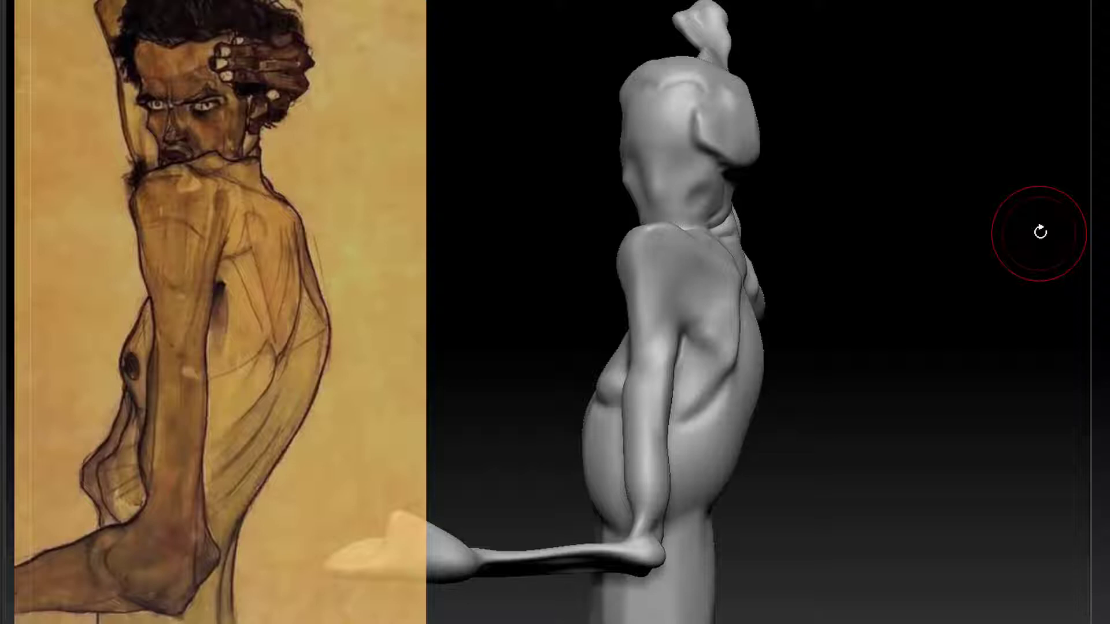
Form a brow ridge across the front of the head and smooth the forehead above it.
{"action": "mouse_move", "coordinate": [854, 76]}
{"action": "left_mouse_down"}
{"action": "mouse_move", "coordinate": [928, 252]}
{"action": "mouse_move", "coordinate": [683, 264]}
{"action": "mouse_move", "coordinate": [699, 234]}
{"action": "mouse_move", "coordinate": [780, 234]}
{"action": "left_mouse_up"}
{"action": "left_click_drag", "start_coordinate": [699, 234], "coordinate": [777, 232], "text": "shift"}
{"action": "mouse_move", "coordinate": [844, 210]}
{"action": "left_mouse_down"}
{"action": "mouse_move", "coordinate": [907, 214]}
{"action": "mouse_move", "coordinate": [842, 186]}
{"action": "mouse_move", "coordinate": [944, 215]}
{"action": "left_mouse_up"}
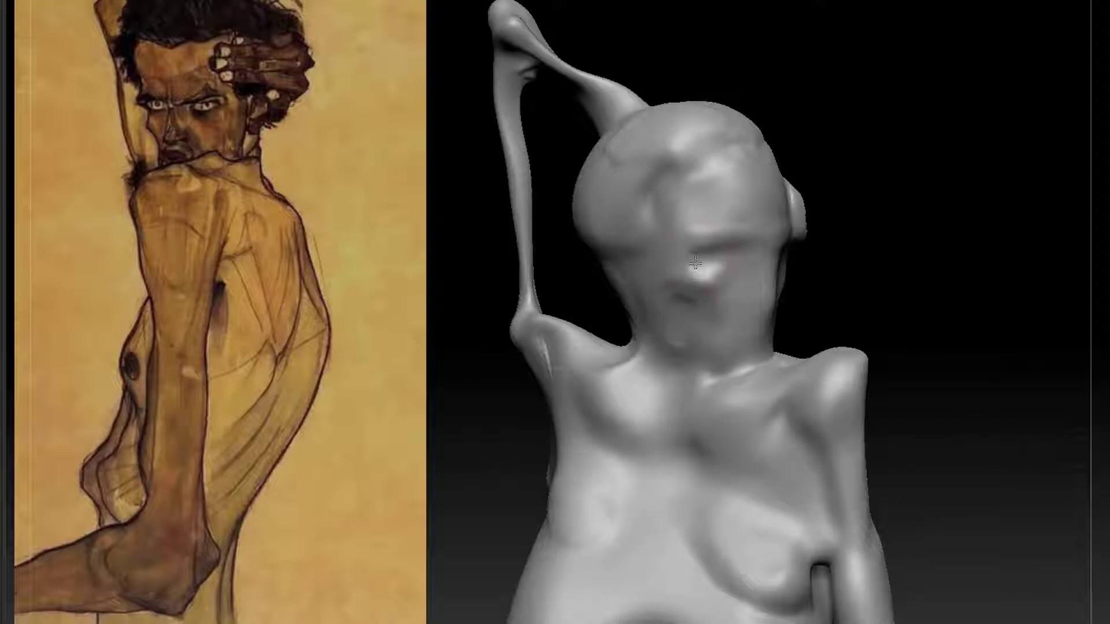
{"action": "mouse_move", "coordinate": [682, 254]}
{"action": "left_mouse_down"}
{"action": "mouse_move", "coordinate": [687, 229]}
{"action": "mouse_move", "coordinate": [675, 223]}
{"action": "left_mouse_up"}
{"action": "left_click_drag", "start_coordinate": [890, 194], "coordinate": [847, 185]}
{"action": "left_click_drag", "start_coordinate": [679, 184], "coordinate": [697, 181]}
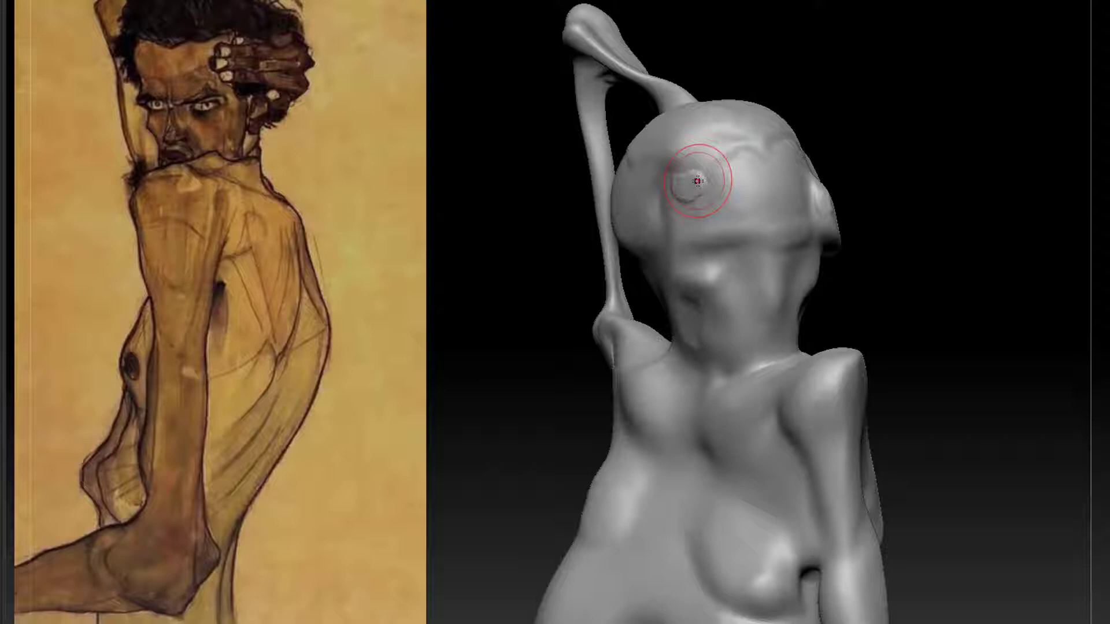
{"action": "left_click_drag", "start_coordinate": [937, 198], "coordinate": [991, 182]}
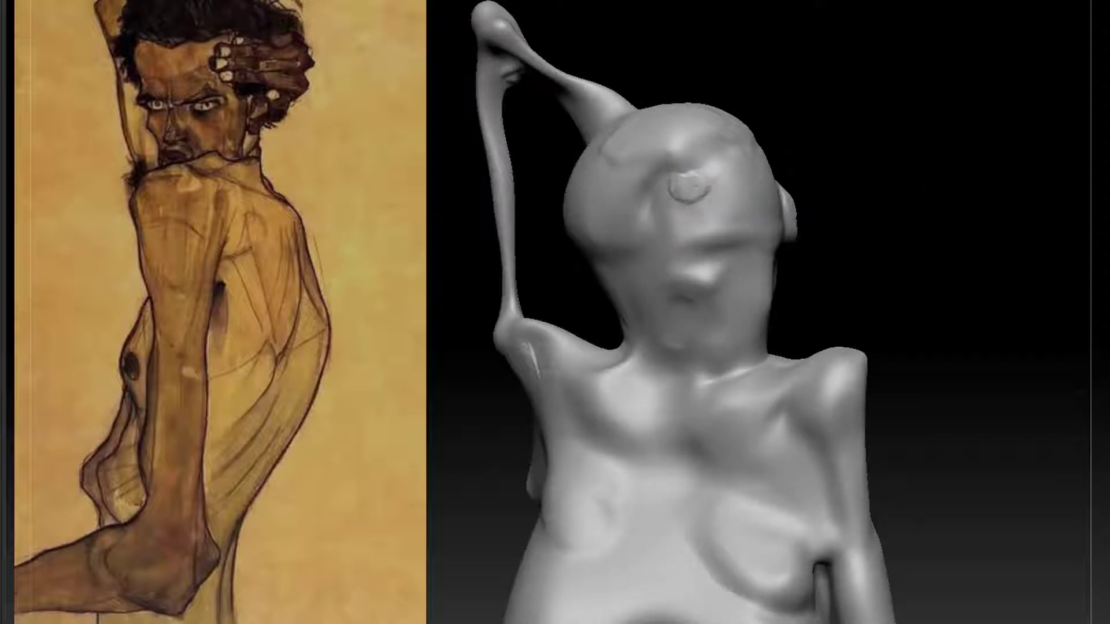
{"action": "key", "text": "ctrl+z"}
Carve hollows into the temples where the forehead meets the hair mass on each side.
{"action": "left_click_drag", "start_coordinate": [837, 166], "coordinate": [869, 175]}
{"action": "left_click_drag", "start_coordinate": [690, 196], "coordinate": [659, 219]}
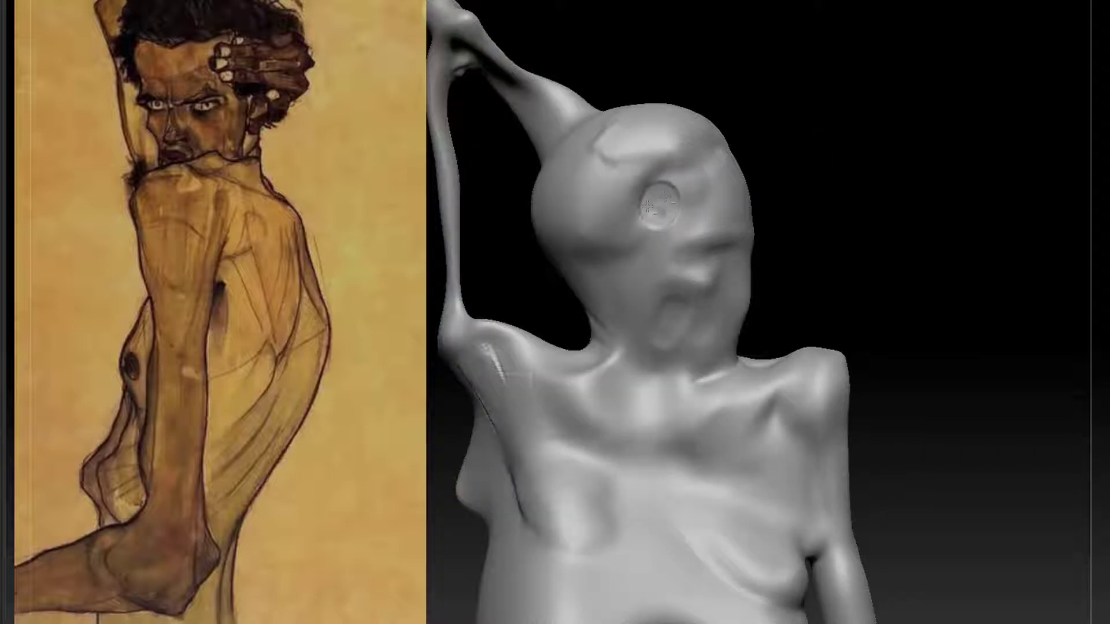
{"action": "mouse_move", "coordinate": [785, 152]}
{"action": "left_mouse_down"}
{"action": "mouse_move", "coordinate": [919, 104]}
{"action": "mouse_move", "coordinate": [933, 164]}
{"action": "mouse_move", "coordinate": [832, 145]}
{"action": "left_mouse_up"}
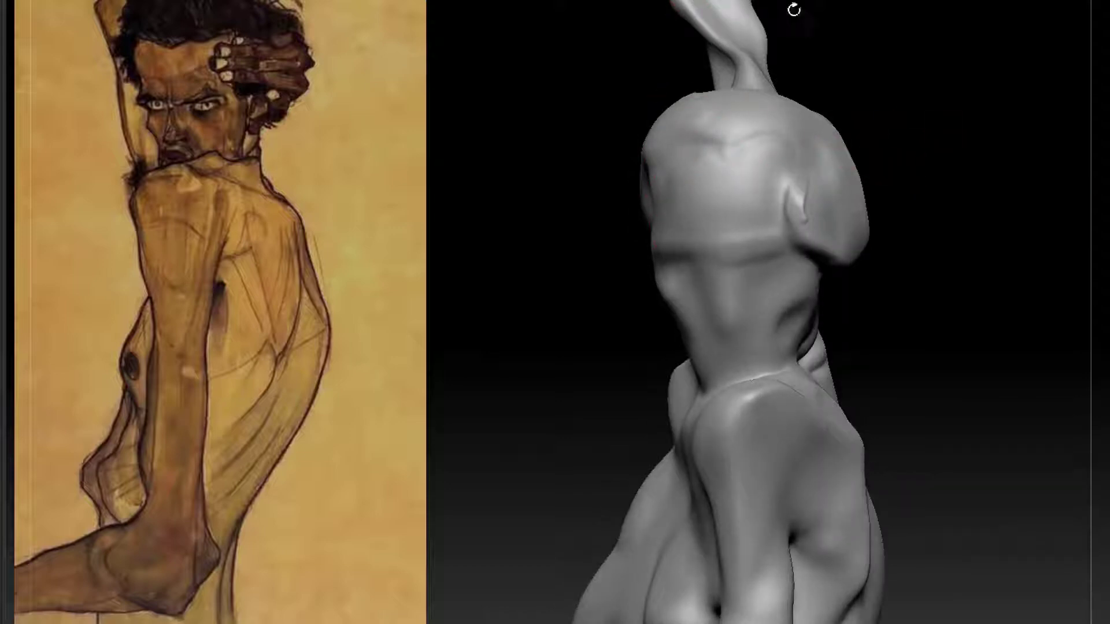
{"action": "mouse_move", "coordinate": [794, 10]}
{"action": "left_mouse_down"}
{"action": "mouse_move", "coordinate": [814, 193]}
{"action": "mouse_move", "coordinate": [636, 230]}
{"action": "left_mouse_up"}
Block in the eye sockets, nose bridge and cheekbones below the brow ridge.
{"action": "mouse_move", "coordinate": [899, 212]}
{"action": "left_mouse_down"}
{"action": "mouse_move", "coordinate": [922, 217]}
{"action": "mouse_move", "coordinate": [925, 202]}
{"action": "mouse_move", "coordinate": [848, 275]}
{"action": "left_mouse_up"}
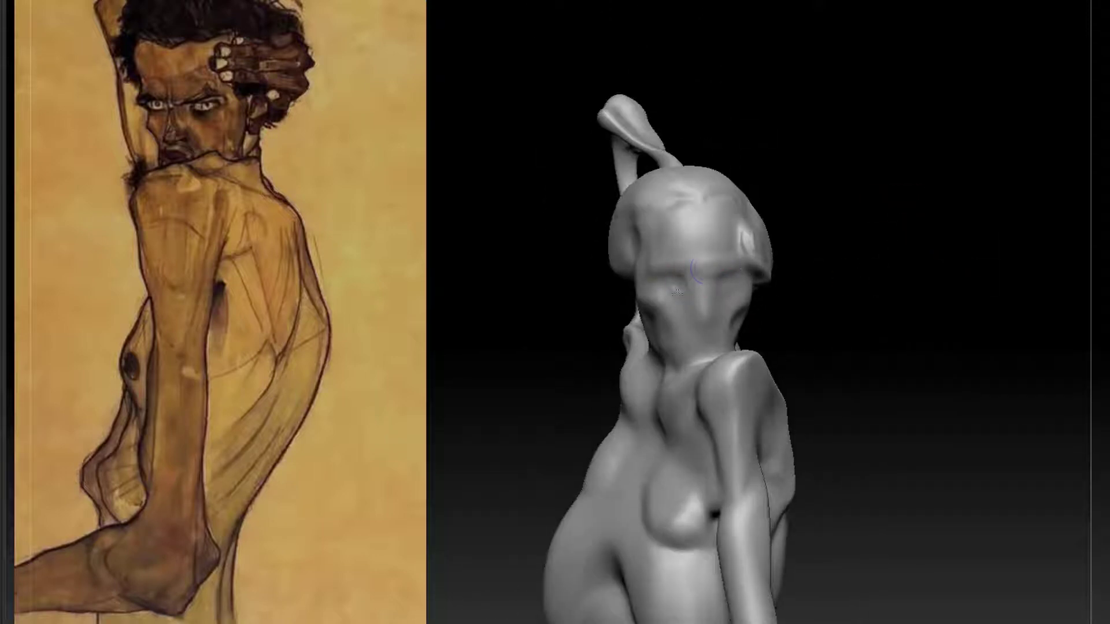
{"action": "mouse_move", "coordinate": [809, 284]}
{"action": "left_mouse_down"}
{"action": "mouse_move", "coordinate": [859, 272]}
{"action": "mouse_move", "coordinate": [879, 319]}
{"action": "mouse_move", "coordinate": [904, 327]}
{"action": "mouse_move", "coordinate": [884, 231]}
{"action": "mouse_move", "coordinate": [916, 347]}
{"action": "mouse_move", "coordinate": [901, 436]}
{"action": "mouse_move", "coordinate": [911, 389]}
{"action": "mouse_move", "coordinate": [954, 345]}
{"action": "left_mouse_up"}
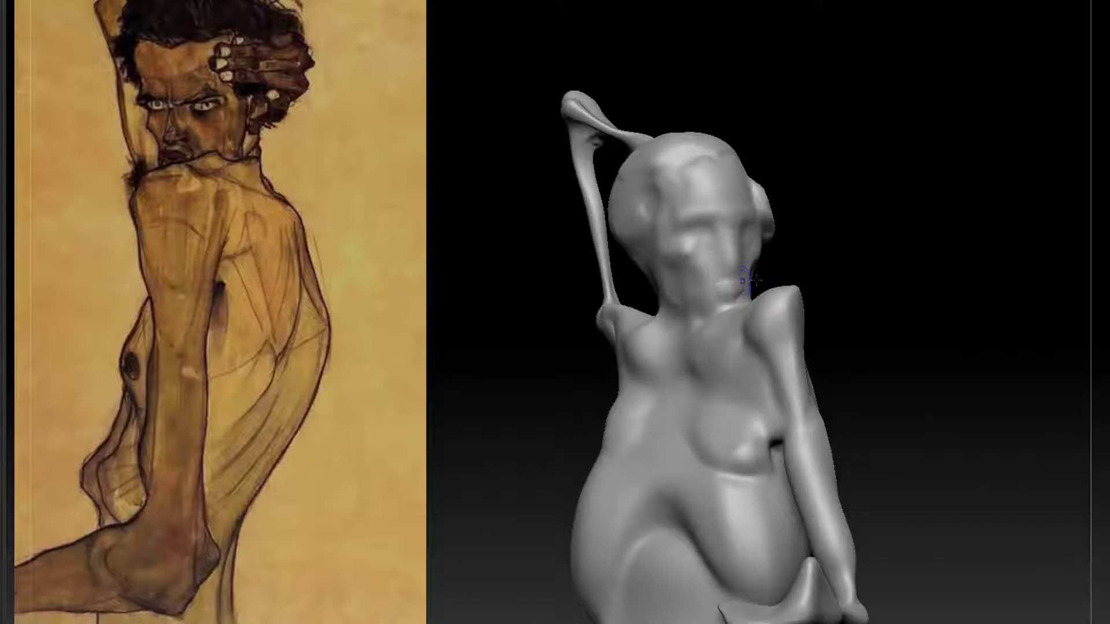
{"action": "mouse_move", "coordinate": [749, 281]}
{"action": "left_mouse_down"}
{"action": "mouse_move", "coordinate": [867, 267]}
{"action": "mouse_move", "coordinate": [917, 277]}
{"action": "mouse_move", "coordinate": [842, 240]}
{"action": "mouse_move", "coordinate": [854, 209]}
{"action": "mouse_move", "coordinate": [931, 469]}
{"action": "mouse_move", "coordinate": [994, 375]}
{"action": "mouse_move", "coordinate": [896, 285]}
{"action": "left_mouse_up"}
Switch brushes to carve the mouth line and shape the lips just above the lowered arm's shoulder.
{"action": "key", "text": "b"}
{"action": "key", "text": "Escape"}
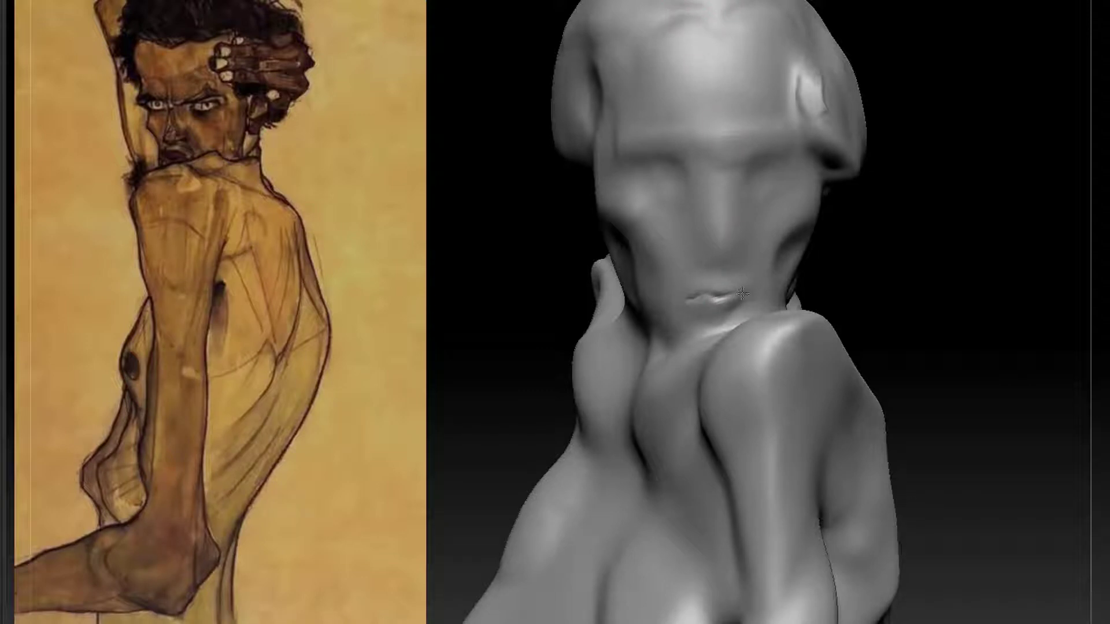
{"action": "mouse_move", "coordinate": [884, 262]}
{"action": "left_mouse_down"}
{"action": "mouse_move", "coordinate": [904, 255]}
{"action": "mouse_move", "coordinate": [862, 240]}
{"action": "mouse_move", "coordinate": [843, 252]}
{"action": "left_mouse_up"}
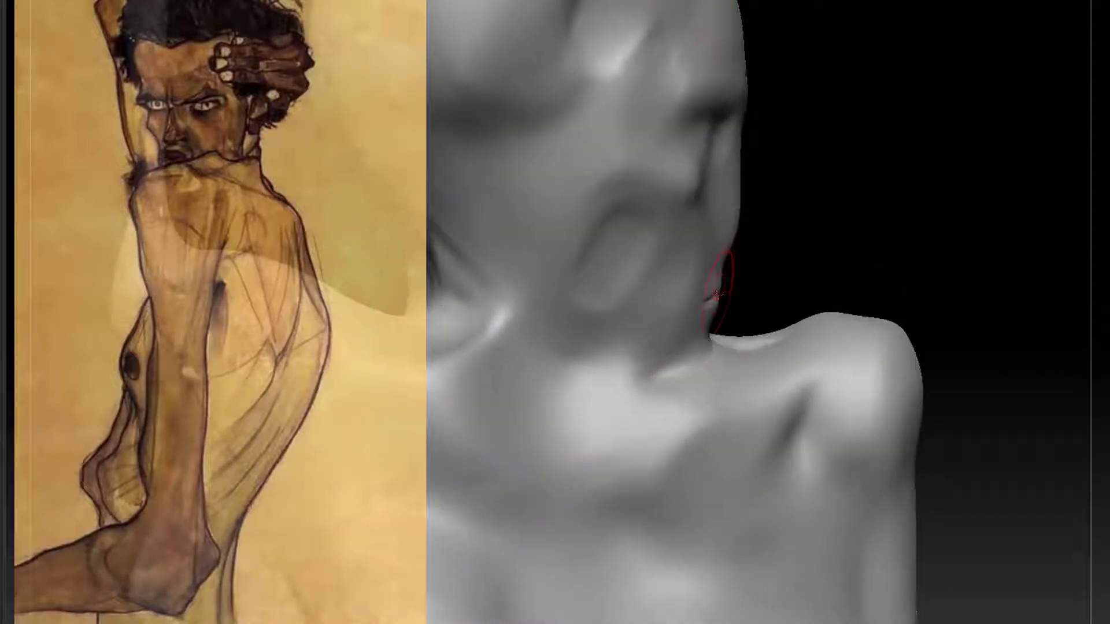
{"action": "left_click_drag", "start_coordinate": [706, 298], "coordinate": [699, 298]}
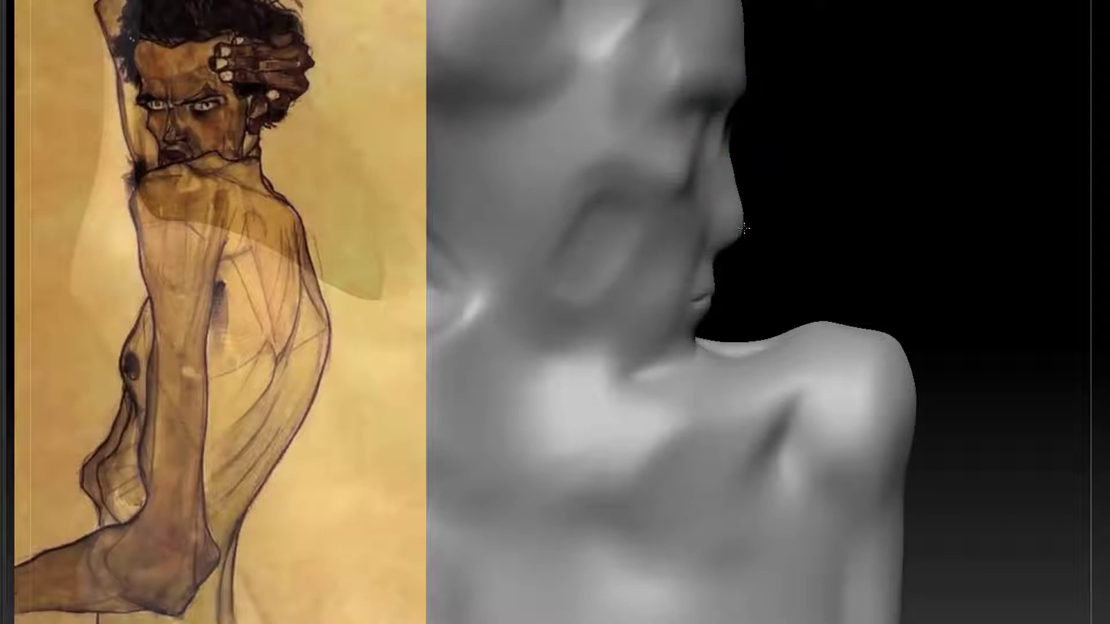
Refine the nose profile with a rounder projecting tip and a recessed bridge beneath the brow.
{"action": "left_click_drag", "start_coordinate": [772, 129], "coordinate": [779, 174], "text": "alt"}
{"action": "left_click_drag", "start_coordinate": [533, 328], "coordinate": [653, 330]}
{"action": "mouse_move", "coordinate": [722, 128]}
{"action": "left_mouse_down", "text": "alt"}
{"action": "mouse_move", "coordinate": [735, 150]}
{"action": "mouse_move", "coordinate": [712, 124]}
{"action": "mouse_move", "coordinate": [728, 111]}
{"action": "mouse_move", "coordinate": [740, 152]}
{"action": "mouse_move", "coordinate": [722, 139]}
{"action": "mouse_move", "coordinate": [735, 113]}
{"action": "left_mouse_up", "text": "alt"}
{"action": "mouse_move", "coordinate": [870, 121]}
{"action": "left_mouse_down"}
{"action": "mouse_move", "coordinate": [900, 126]}
{"action": "mouse_move", "coordinate": [809, 154]}
{"action": "mouse_move", "coordinate": [816, 119]}
{"action": "left_mouse_up"}
{"action": "left_click_drag", "start_coordinate": [942, 173], "coordinate": [1011, 168]}
{"action": "mouse_move", "coordinate": [744, 128]}
{"action": "left_mouse_down", "text": "alt"}
{"action": "mouse_move", "coordinate": [713, 119]}
{"action": "mouse_move", "coordinate": [731, 161]}
{"action": "left_mouse_up", "text": "alt"}
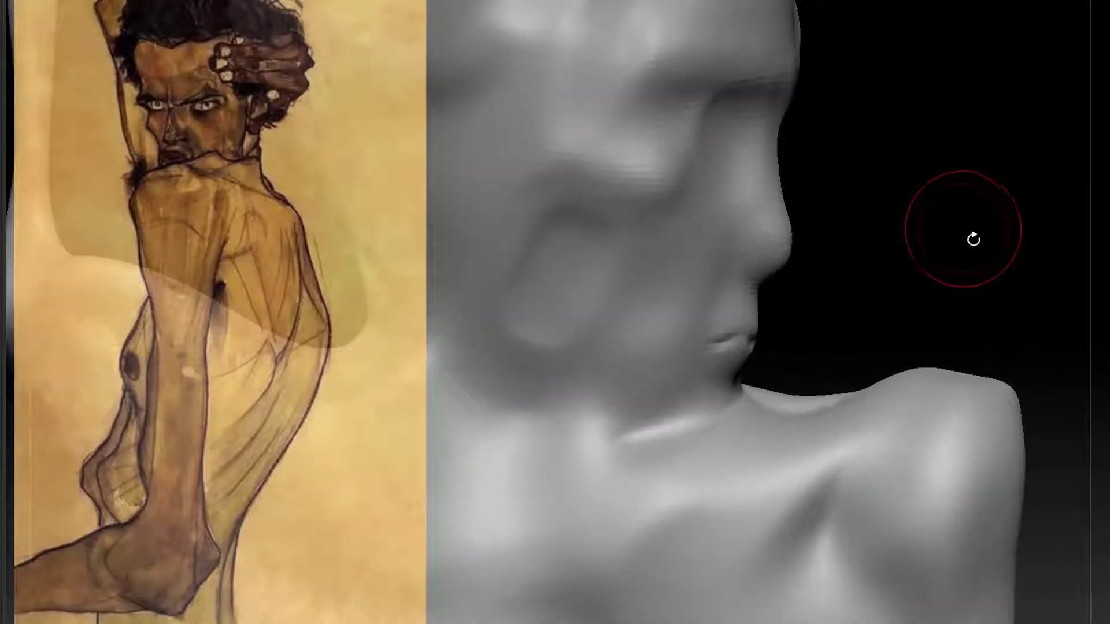
Carve the nostrils and outline curved nostril wings on both sides of the nose with a finer brush.
{"action": "key", "text": "b"}
{"action": "left_click", "coordinate": [1011, 345]}
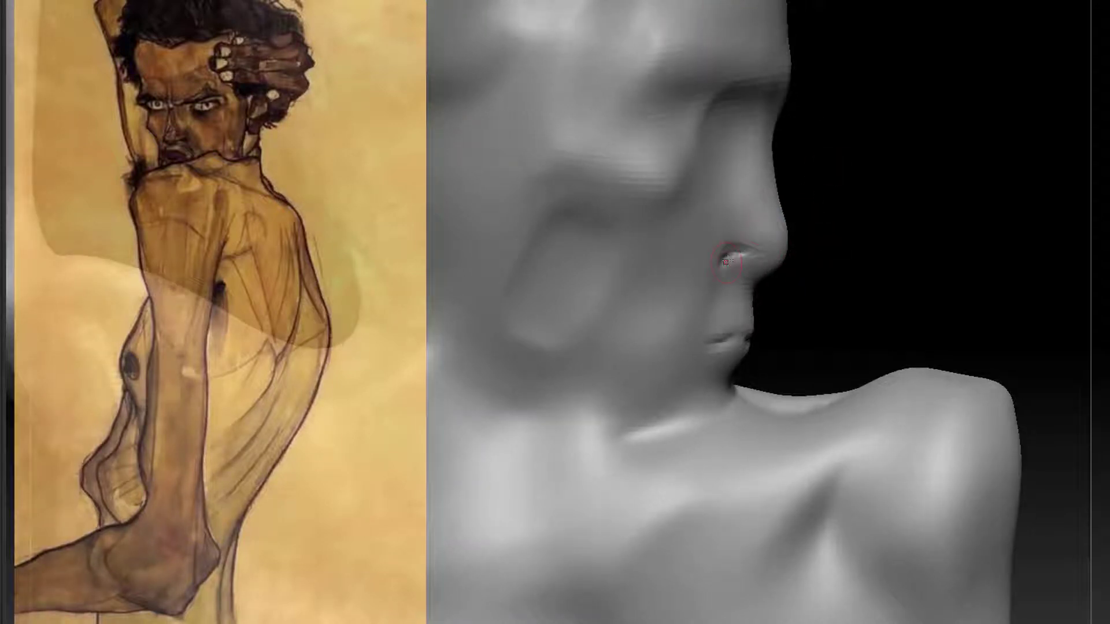
{"action": "mouse_move", "coordinate": [728, 262]}
{"action": "left_mouse_down"}
{"action": "mouse_move", "coordinate": [752, 258]}
{"action": "mouse_move", "coordinate": [711, 262]}
{"action": "left_mouse_up"}
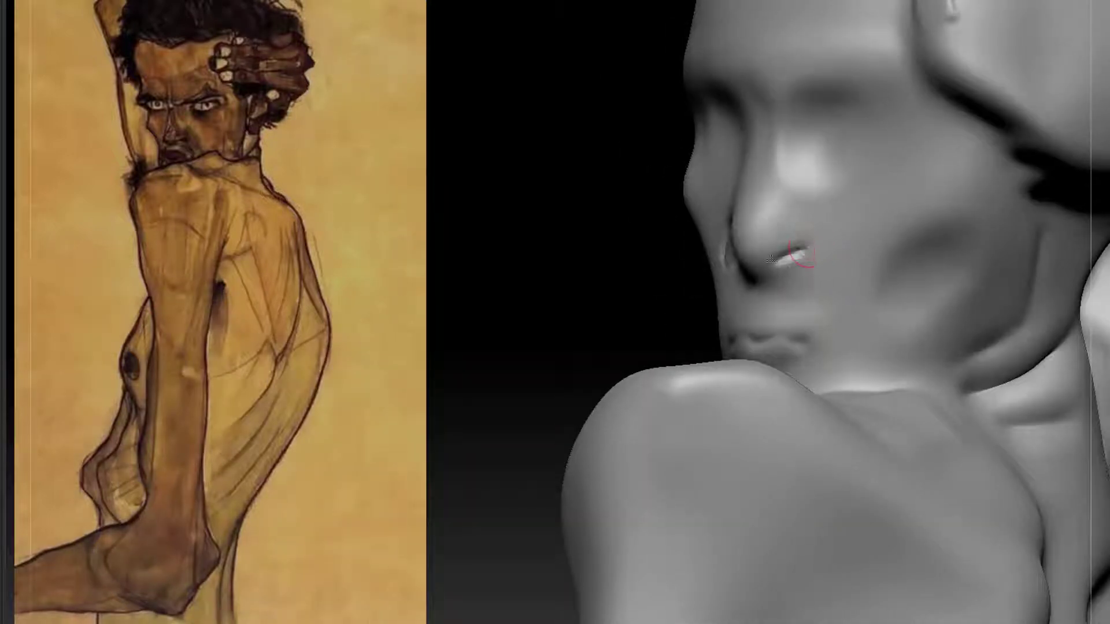
{"action": "left_click_drag", "start_coordinate": [816, 238], "coordinate": [770, 239]}
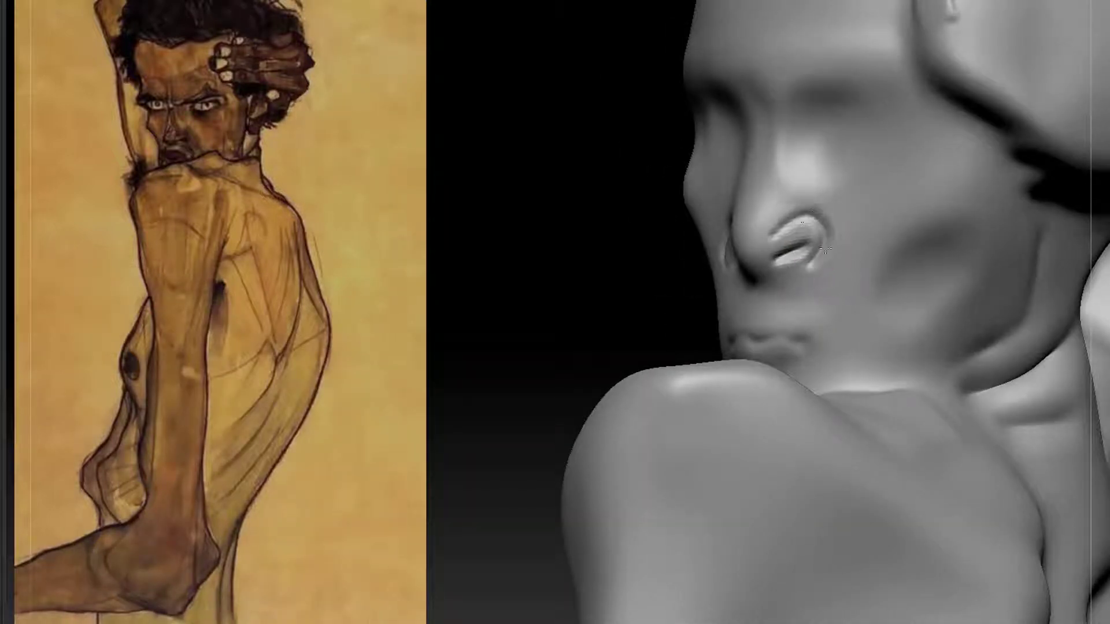
{"action": "left_click_drag", "start_coordinate": [700, 292], "coordinate": [775, 289]}
{"action": "mouse_move", "coordinate": [947, 245]}
{"action": "left_mouse_down"}
{"action": "mouse_move", "coordinate": [991, 245]}
{"action": "mouse_move", "coordinate": [983, 270]}
{"action": "left_mouse_up"}
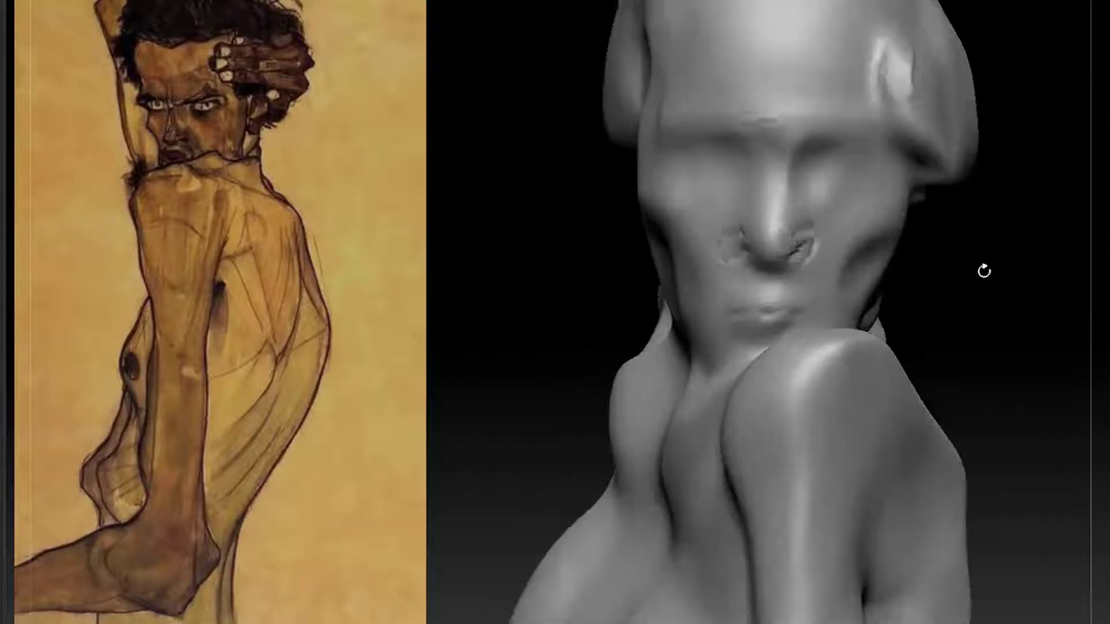
{"action": "left_click_drag", "start_coordinate": [792, 237], "coordinate": [810, 254]}
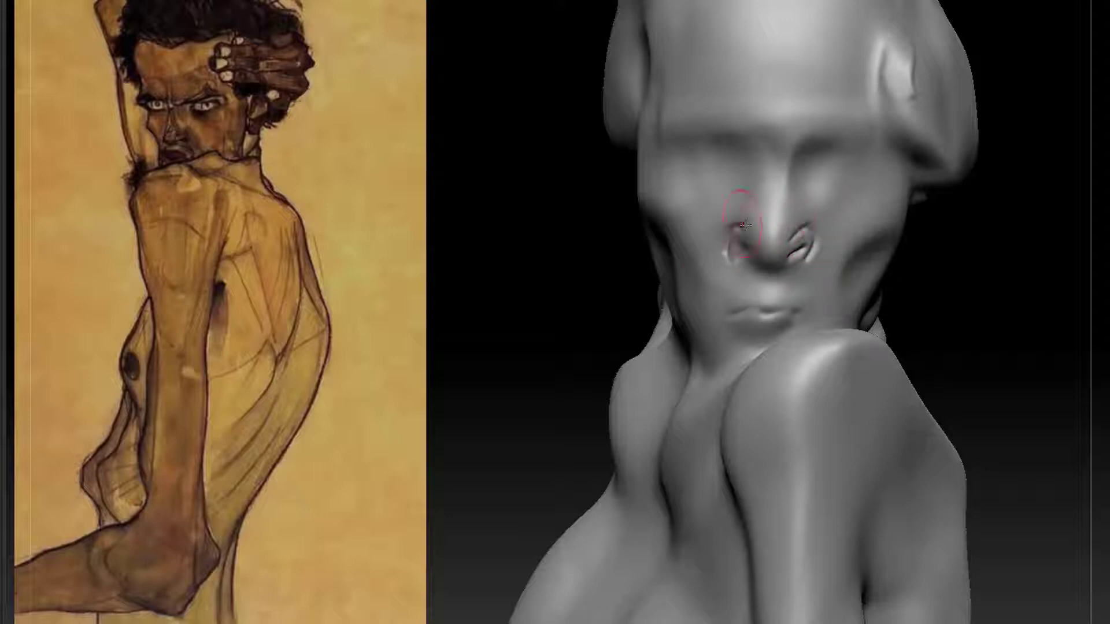
Adjust the lips and the corner of the mouth in profile.
{"action": "mouse_move", "coordinate": [932, 263]}
{"action": "left_mouse_down"}
{"action": "mouse_move", "coordinate": [1005, 255]}
{"action": "mouse_move", "coordinate": [995, 282]}
{"action": "left_mouse_up"}
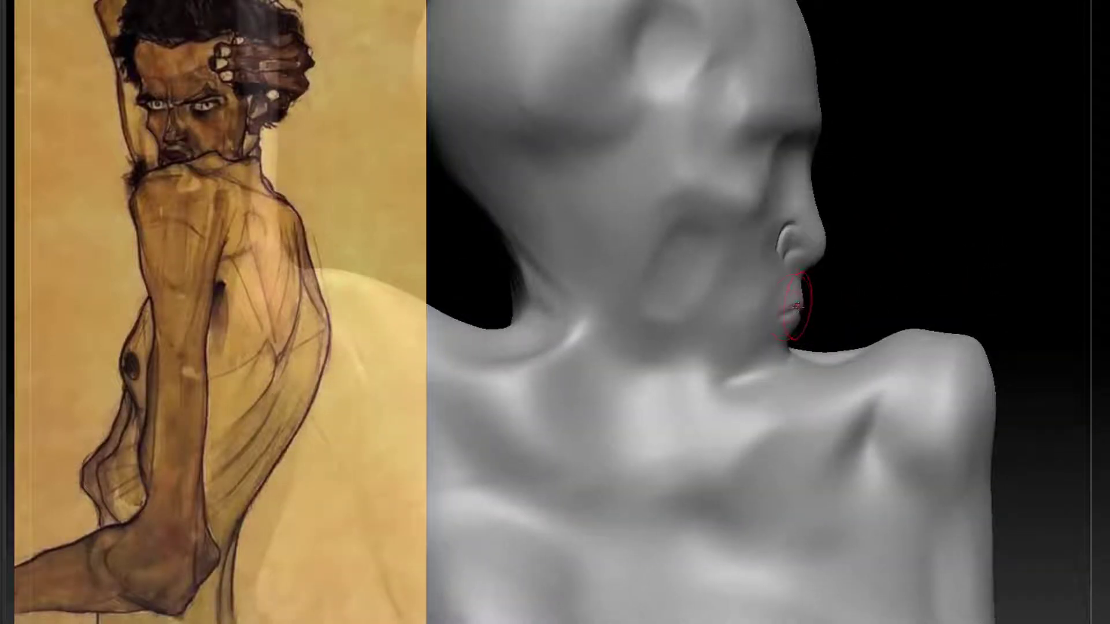
{"action": "mouse_move", "coordinate": [826, 314]}
{"action": "left_mouse_down"}
{"action": "mouse_move", "coordinate": [839, 311]}
{"action": "mouse_move", "coordinate": [877, 203]}
{"action": "mouse_move", "coordinate": [772, 303]}
{"action": "left_mouse_up"}
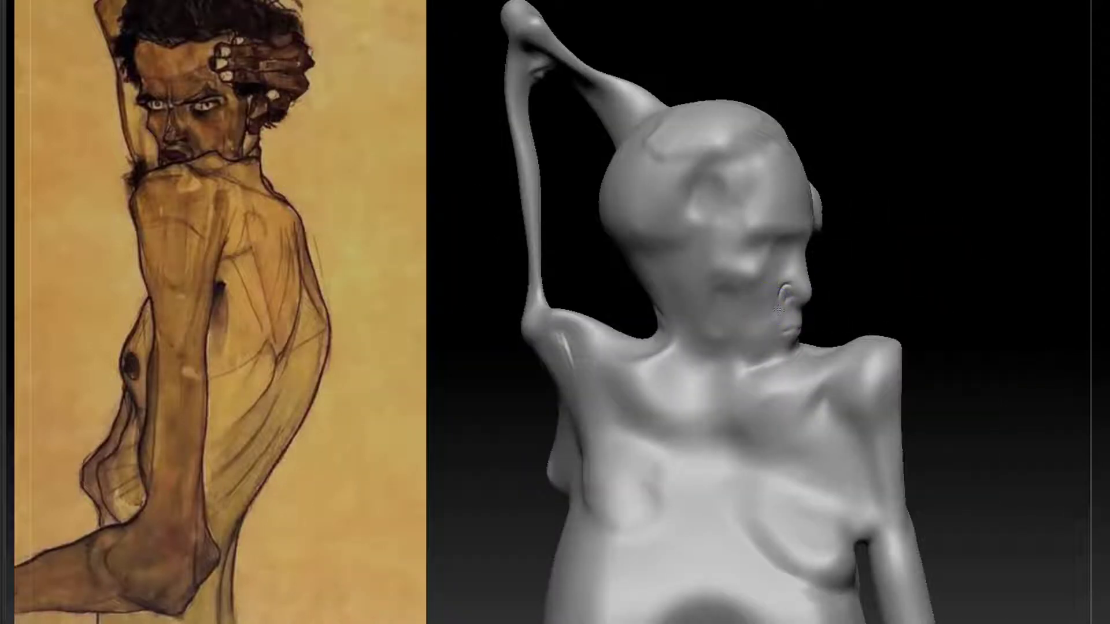
Examine the whole figure against the painting, checking the head, arms and overall proportions.
{"action": "mouse_move", "coordinate": [903, 263]}
{"action": "left_mouse_down"}
{"action": "mouse_move", "coordinate": [854, 255]}
{"action": "mouse_move", "coordinate": [876, 332]}
{"action": "left_mouse_up"}
{"action": "left_click_drag", "start_coordinate": [943, 312], "coordinate": [978, 448], "text": "ctrl"}
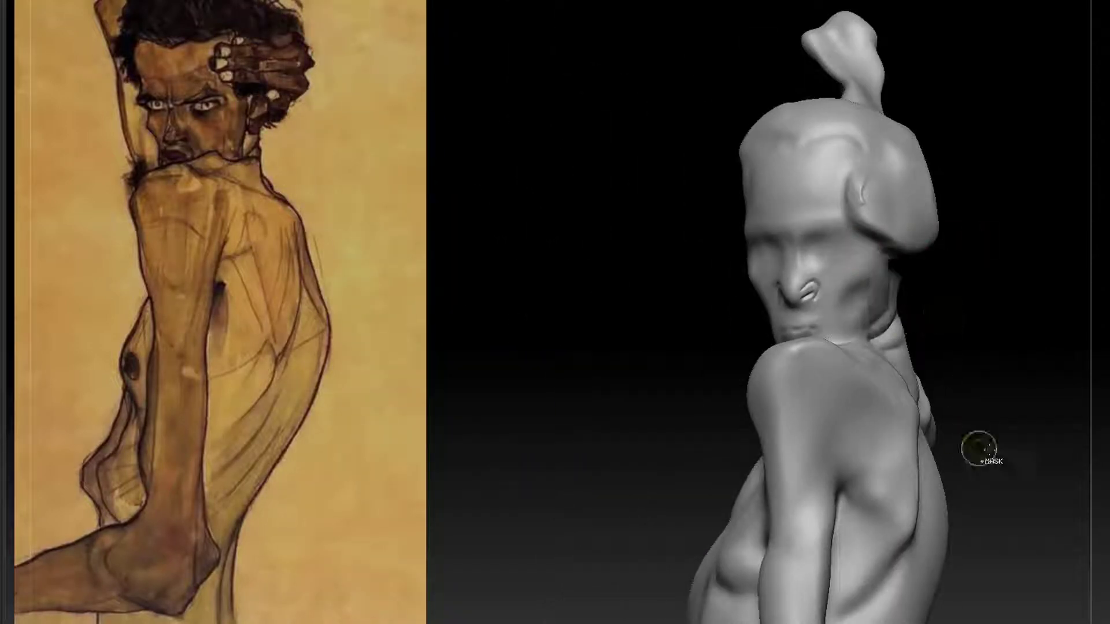
{"action": "mouse_move", "coordinate": [1011, 430]}
{"action": "right_mouse_down", "text": "ctrl"}
{"action": "mouse_move", "coordinate": [964, 304]}
{"action": "mouse_move", "coordinate": [966, 245]}
{"action": "mouse_move", "coordinate": [941, 327]}
{"action": "right_mouse_up", "text": "ctrl"}
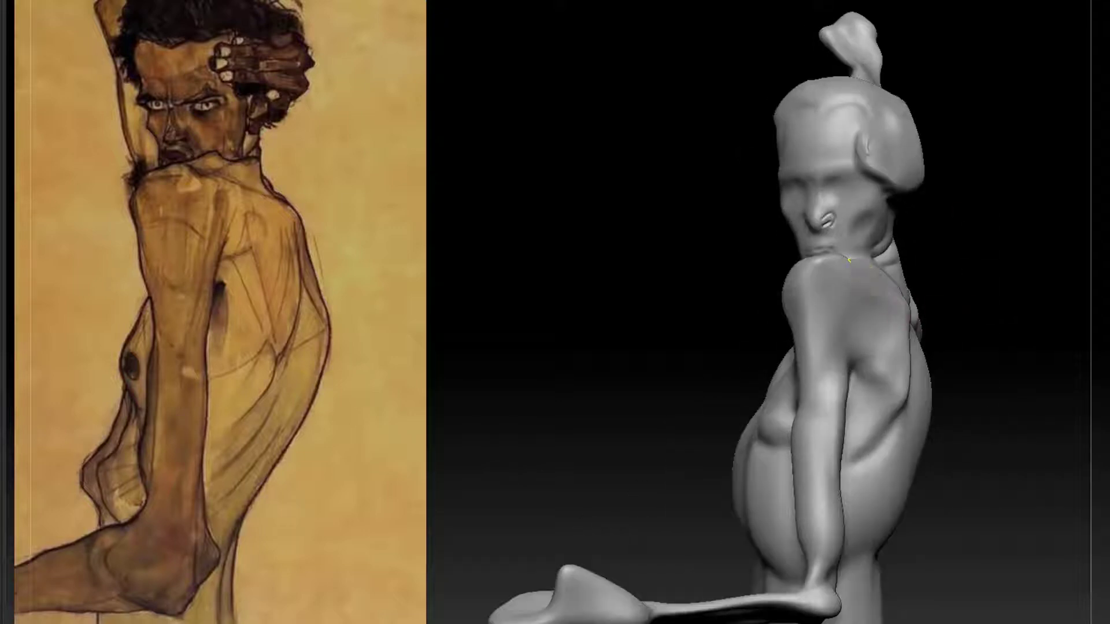
{"action": "left_click_drag", "start_coordinate": [860, 267], "coordinate": [860, 354], "text": "ctrl"}
{"action": "left_click_drag", "start_coordinate": [983, 319], "coordinate": [990, 438], "text": "ctrl"}
{"action": "right_click_drag", "start_coordinate": [983, 425], "coordinate": [933, 266], "text": "ctrl"}
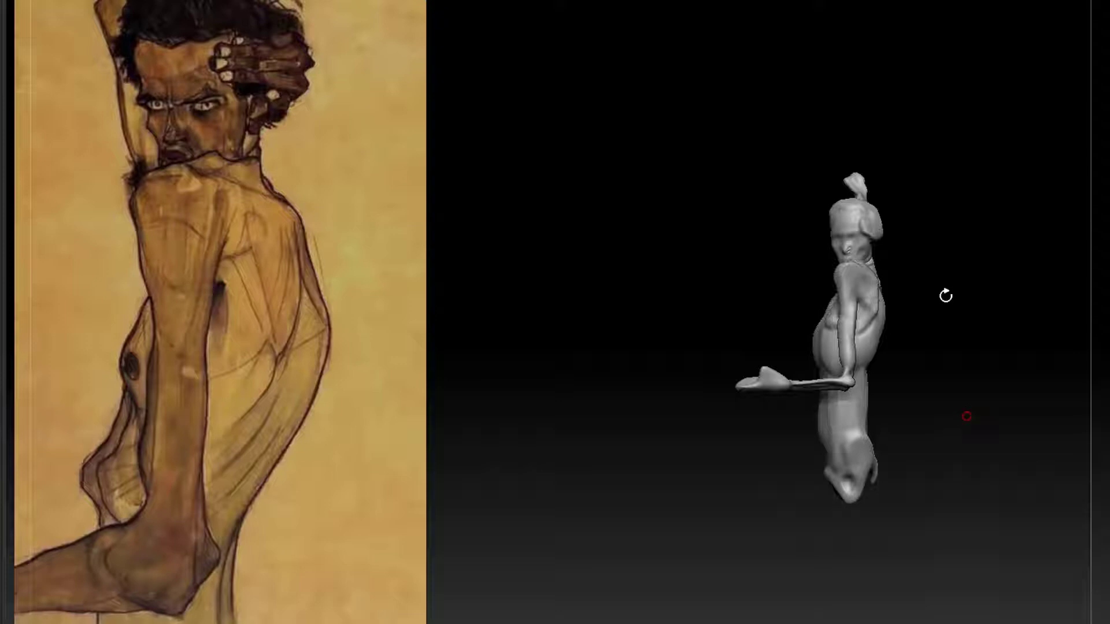
{"action": "right_click_drag", "start_coordinate": [956, 279], "coordinate": [973, 436], "text": "ctrl"}
{"action": "left_click_drag", "start_coordinate": [960, 300], "coordinate": [1003, 294]}
Blend the nostril wings into the cheeks and soften the forms around the eye sockets.
{"action": "right_click_drag", "start_coordinate": [997, 248], "coordinate": [969, 317], "text": "ctrl"}
{"action": "right_click_drag", "start_coordinate": [942, 204], "coordinate": [976, 305], "text": "alt"}
{"action": "right_click_drag", "start_coordinate": [939, 231], "coordinate": [909, 293], "text": "ctrl"}
{"action": "right_click_drag", "start_coordinate": [981, 243], "coordinate": [950, 310], "text": "ctrl"}
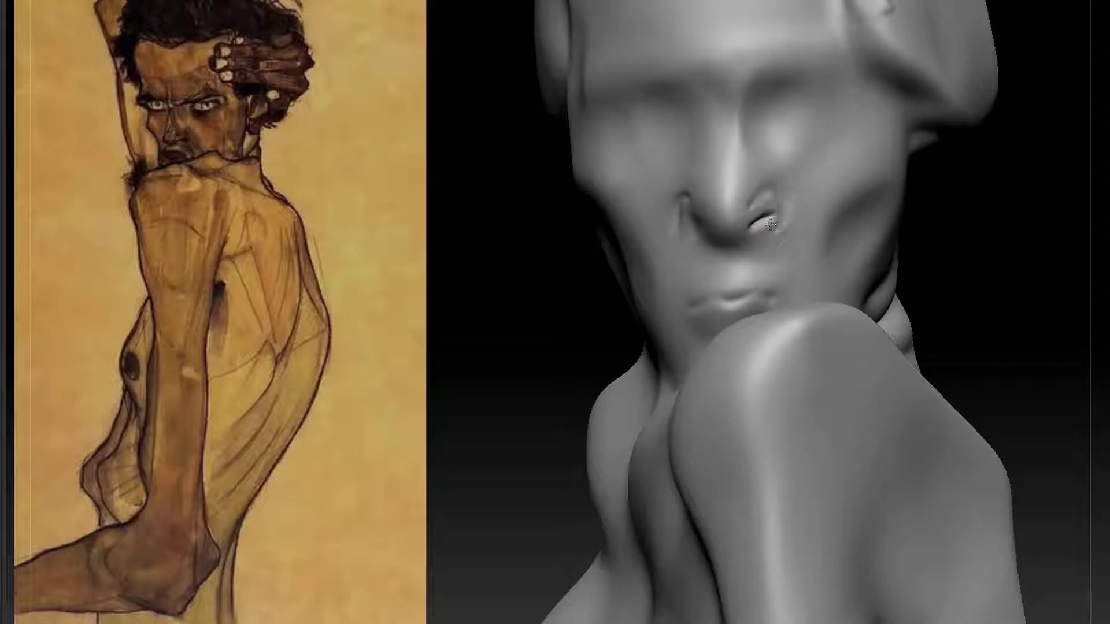
{"action": "mouse_move", "coordinate": [965, 217]}
{"action": "left_mouse_down"}
{"action": "mouse_move", "coordinate": [991, 235]}
{"action": "mouse_move", "coordinate": [1018, 234]}
{"action": "left_mouse_up"}
{"action": "left_click_drag", "start_coordinate": [706, 139], "coordinate": [698, 188]}
{"action": "mouse_move", "coordinate": [707, 119]}
{"action": "left_mouse_down"}
{"action": "mouse_move", "coordinate": [691, 192]}
{"action": "mouse_move", "coordinate": [697, 116]}
{"action": "left_mouse_up"}
{"action": "left_click_drag", "start_coordinate": [991, 151], "coordinate": [976, 110], "text": "alt"}
{"action": "left_click_drag", "start_coordinate": [976, 138], "coordinate": [909, 166]}
{"action": "mouse_move", "coordinate": [953, 364]}
{"action": "left_mouse_down"}
{"action": "mouse_move", "coordinate": [976, 453]}
{"action": "mouse_move", "coordinate": [893, 334]}
{"action": "left_mouse_up"}
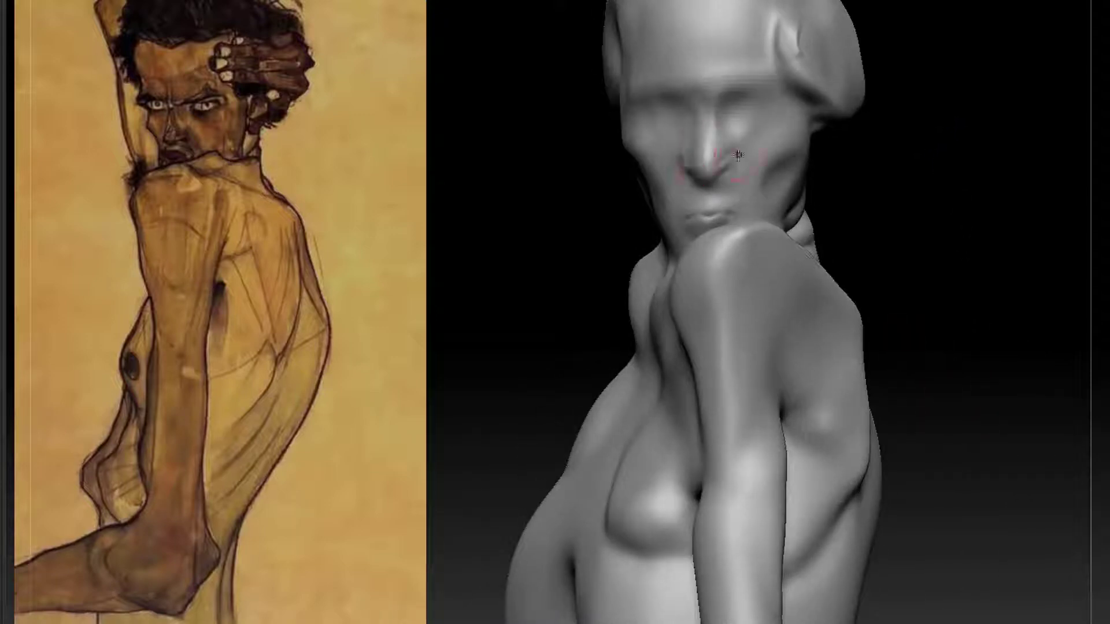
{"action": "left_click_drag", "start_coordinate": [750, 101], "coordinate": [755, 103], "text": "shift"}
Pull out the sides of the lowered arm's elbow to make it a broad, bulbous joint.
{"action": "left_click_drag", "start_coordinate": [955, 235], "coordinate": [952, 200], "text": "alt"}
{"action": "mouse_move", "coordinate": [948, 277]}
{"action": "left_mouse_down"}
{"action": "mouse_move", "coordinate": [968, 371]}
{"action": "mouse_move", "coordinate": [877, 294]}
{"action": "left_mouse_up"}
{"action": "left_click_drag", "start_coordinate": [877, 294], "coordinate": [939, 445]}
{"action": "left_click_drag", "start_coordinate": [940, 444], "coordinate": [930, 310], "text": "alt"}
{"action": "mouse_move", "coordinate": [930, 310]}
{"action": "left_mouse_down", "text": "alt"}
{"action": "mouse_move", "coordinate": [911, 381]}
{"action": "mouse_move", "coordinate": [893, 390]}
{"action": "mouse_move", "coordinate": [874, 287]}
{"action": "mouse_move", "coordinate": [894, 349]}
{"action": "mouse_move", "coordinate": [855, 331]}
{"action": "left_mouse_up", "text": "alt"}
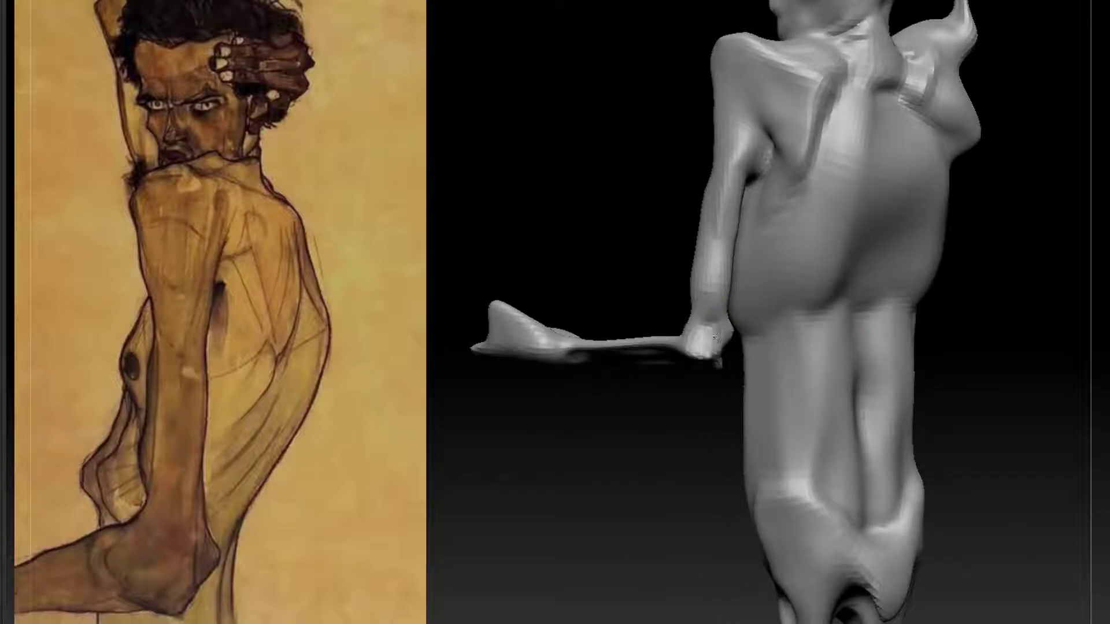
{"action": "mouse_move", "coordinate": [711, 419]}
{"action": "left_mouse_down"}
{"action": "mouse_move", "coordinate": [699, 429]}
{"action": "mouse_move", "coordinate": [704, 448]}
{"action": "mouse_move", "coordinate": [707, 428]}
{"action": "left_mouse_up"}
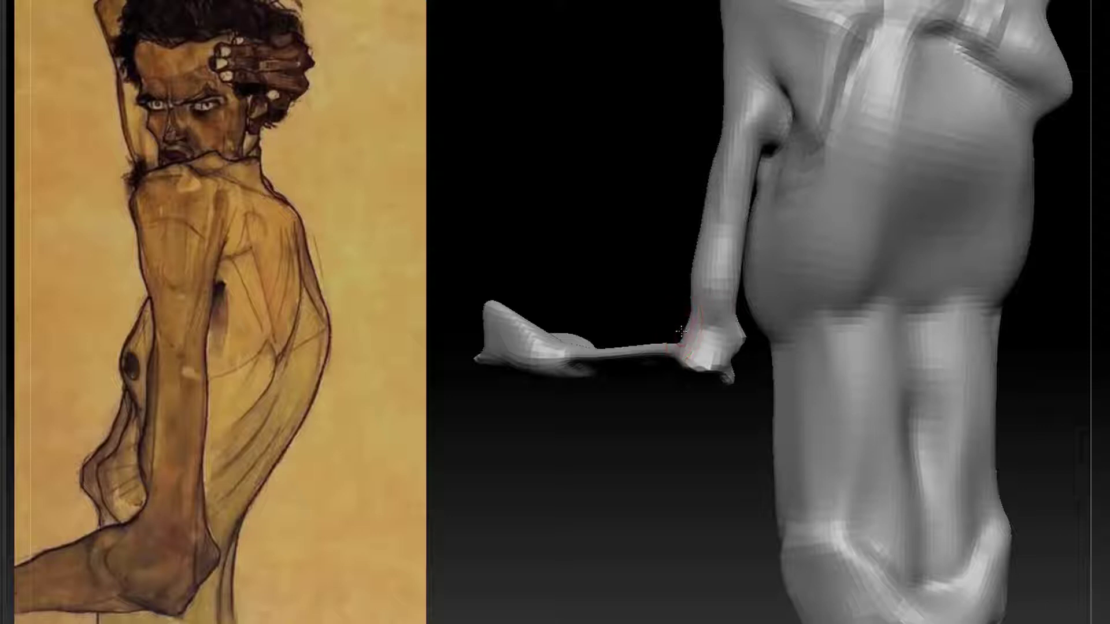
{"action": "mouse_move", "coordinate": [699, 325]}
{"action": "left_mouse_down"}
{"action": "mouse_move", "coordinate": [659, 324]}
{"action": "mouse_move", "coordinate": [673, 325]}
{"action": "left_mouse_up"}
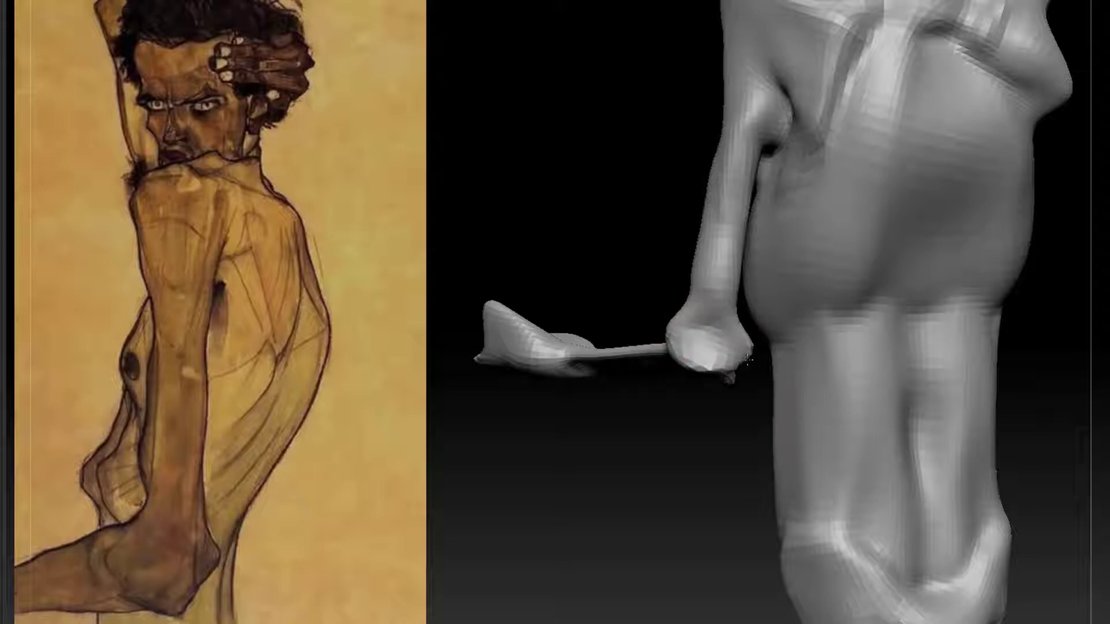
{"action": "left_click_drag", "start_coordinate": [187, 523], "coordinate": [240, 560]}
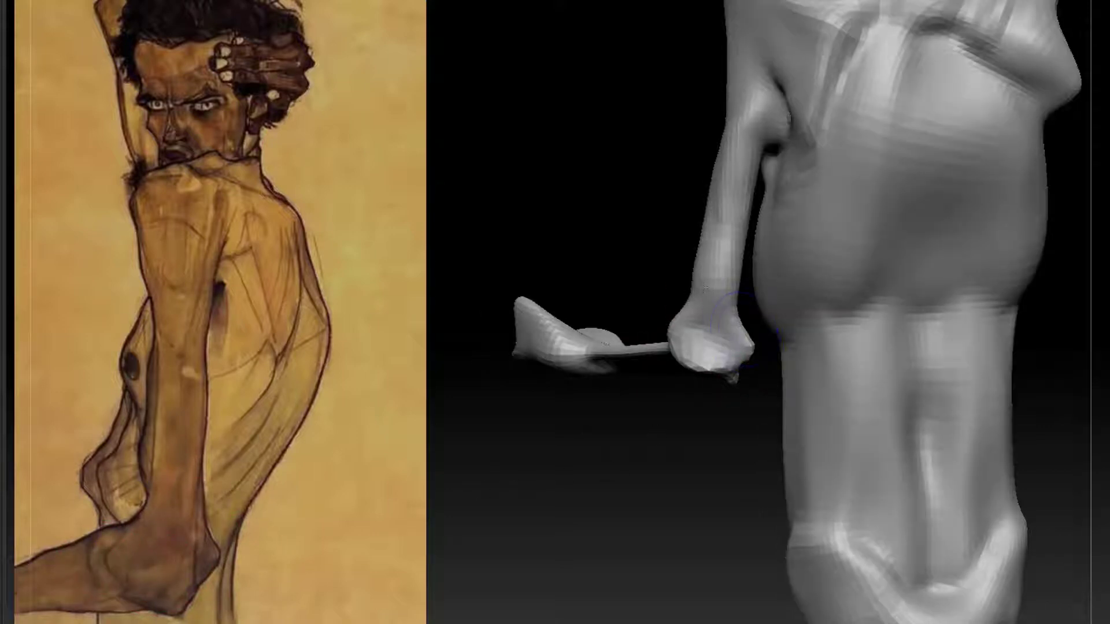
Smooth the lowered arm's elbow at a higher subdivision level and build up the inner forearm just below it.
{"action": "key", "text": "d"}
{"action": "mouse_move", "coordinate": [702, 423]}
{"action": "left_mouse_down"}
{"action": "mouse_move", "coordinate": [752, 423]}
{"action": "mouse_move", "coordinate": [699, 384]}
{"action": "left_mouse_up"}
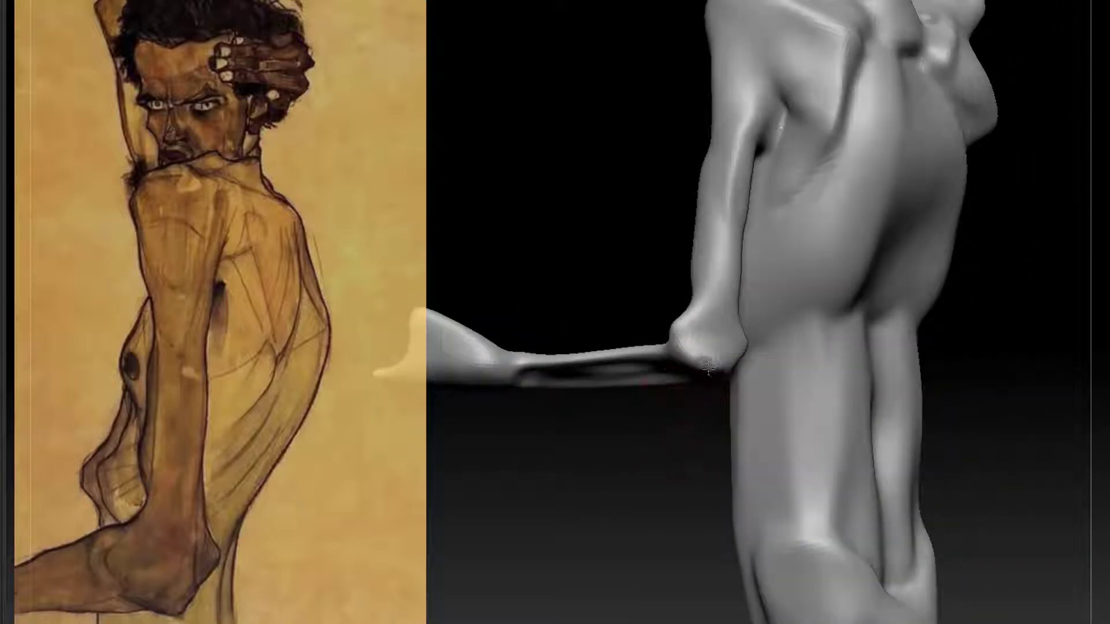
{"action": "mouse_move", "coordinate": [995, 396]}
{"action": "left_mouse_down"}
{"action": "mouse_move", "coordinate": [963, 359]}
{"action": "mouse_move", "coordinate": [865, 297]}
{"action": "left_mouse_up"}
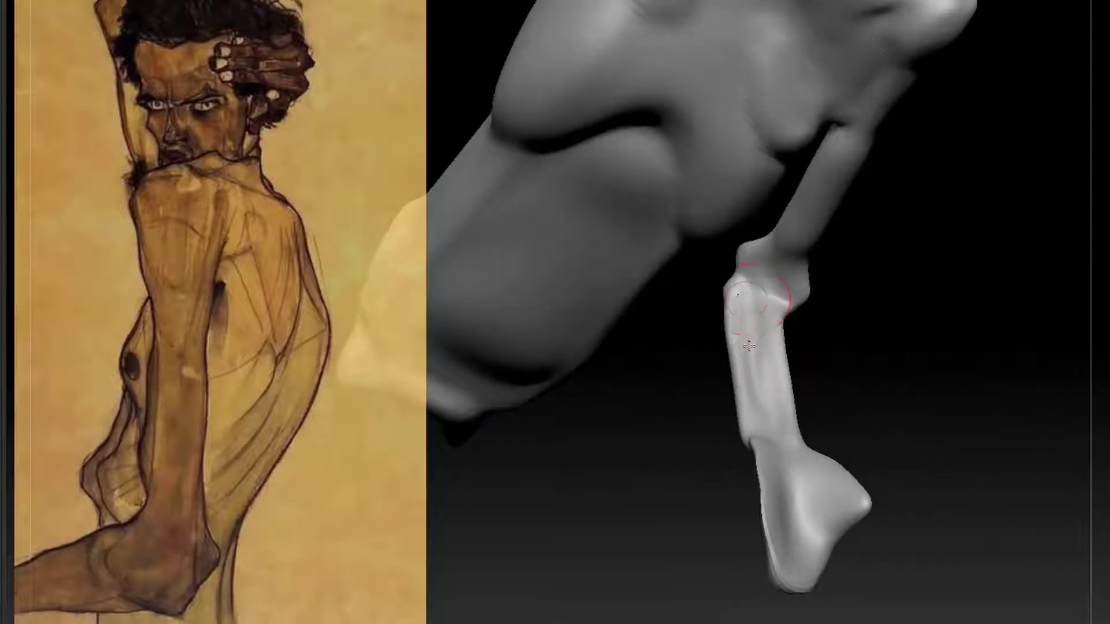
{"action": "key", "text": "ctrl+z"}
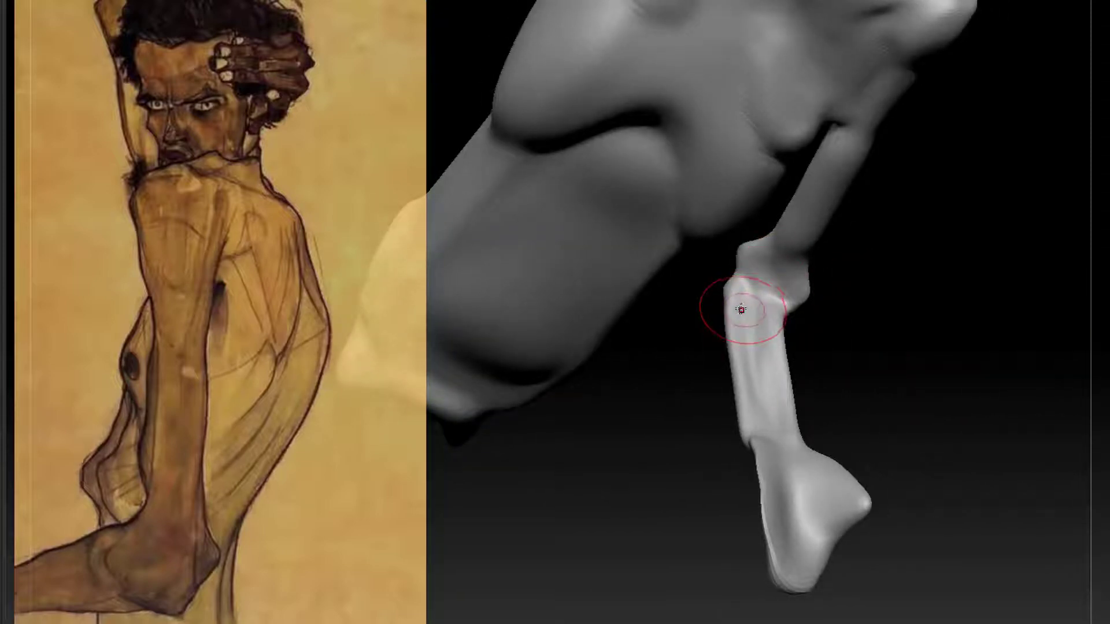
{"action": "mouse_move", "coordinate": [740, 310]}
{"action": "left_mouse_down"}
{"action": "mouse_move", "coordinate": [749, 356]}
{"action": "mouse_move", "coordinate": [736, 370]}
{"action": "left_mouse_up"}
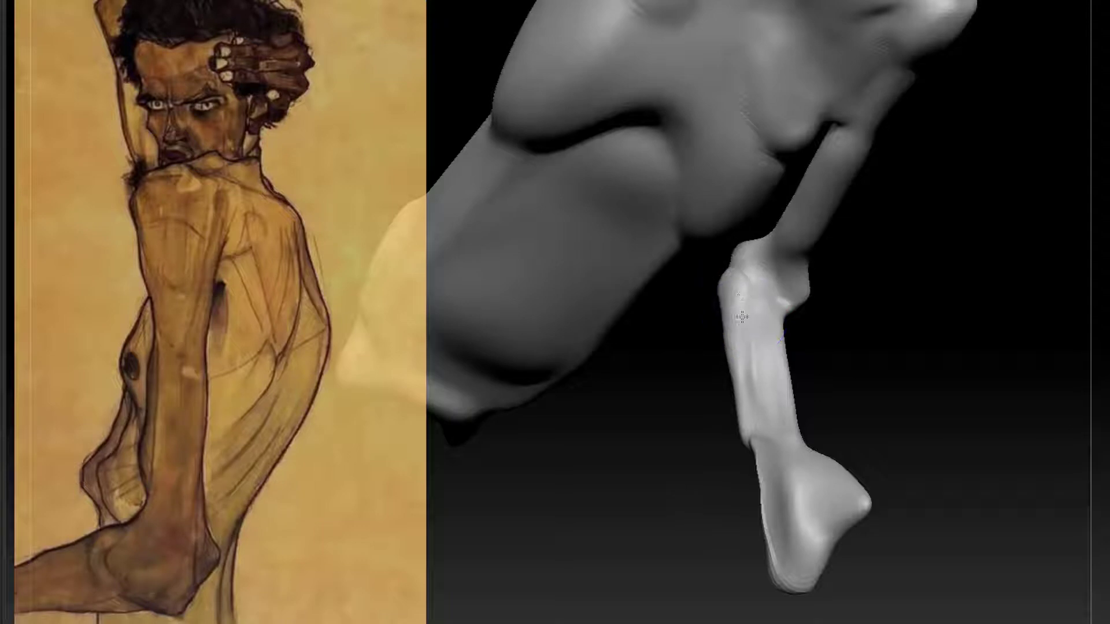
Reshape the edges of the lowered forearm near the elbow and sharpen the bony tip of the joint.
{"action": "mouse_move", "coordinate": [861, 308]}
{"action": "left_mouse_down"}
{"action": "mouse_move", "coordinate": [738, 292]}
{"action": "mouse_move", "coordinate": [914, 233]}
{"action": "mouse_move", "coordinate": [842, 290]}
{"action": "mouse_move", "coordinate": [823, 275]}
{"action": "mouse_move", "coordinate": [780, 303]}
{"action": "left_mouse_up"}
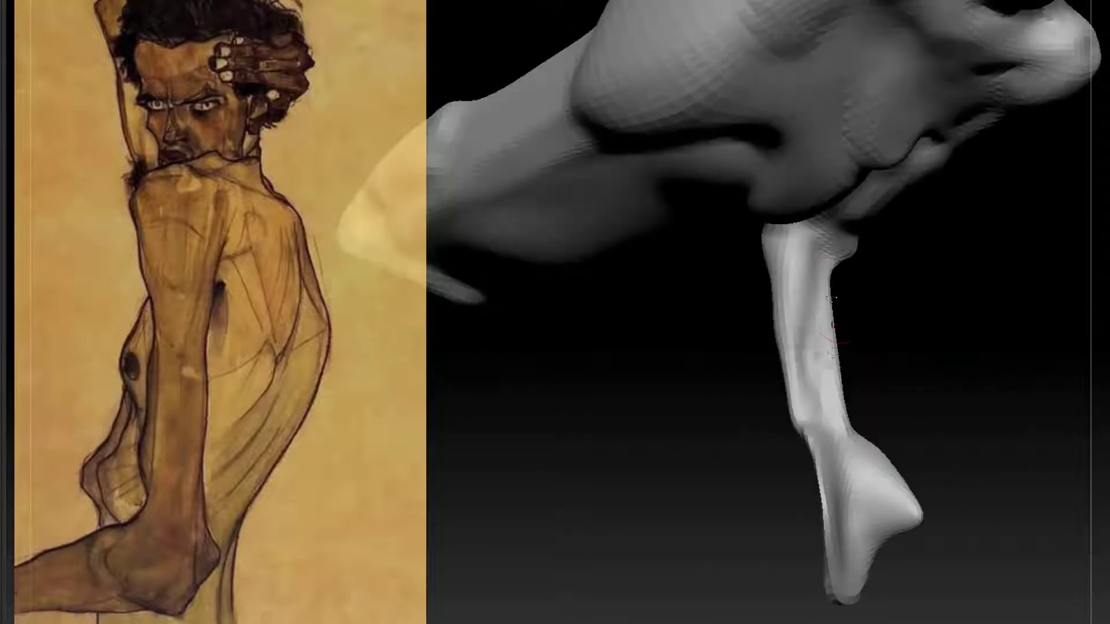
{"action": "left_click_drag", "start_coordinate": [871, 290], "coordinate": [959, 286]}
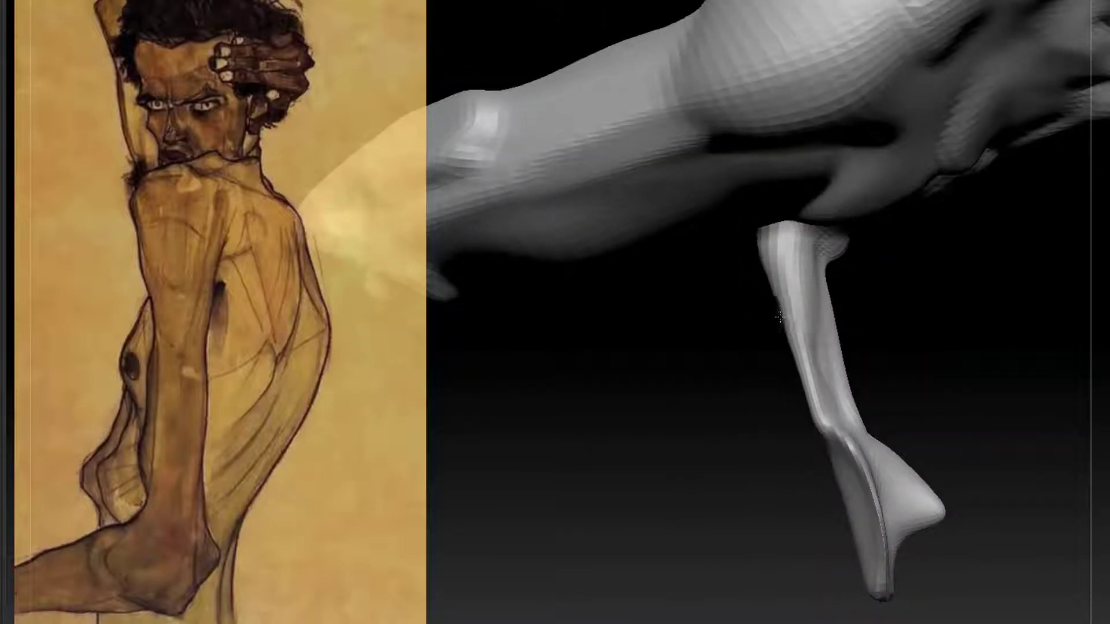
{"action": "mouse_move", "coordinate": [777, 273]}
{"action": "left_mouse_down"}
{"action": "mouse_move", "coordinate": [865, 315]}
{"action": "mouse_move", "coordinate": [788, 244]}
{"action": "left_mouse_up"}
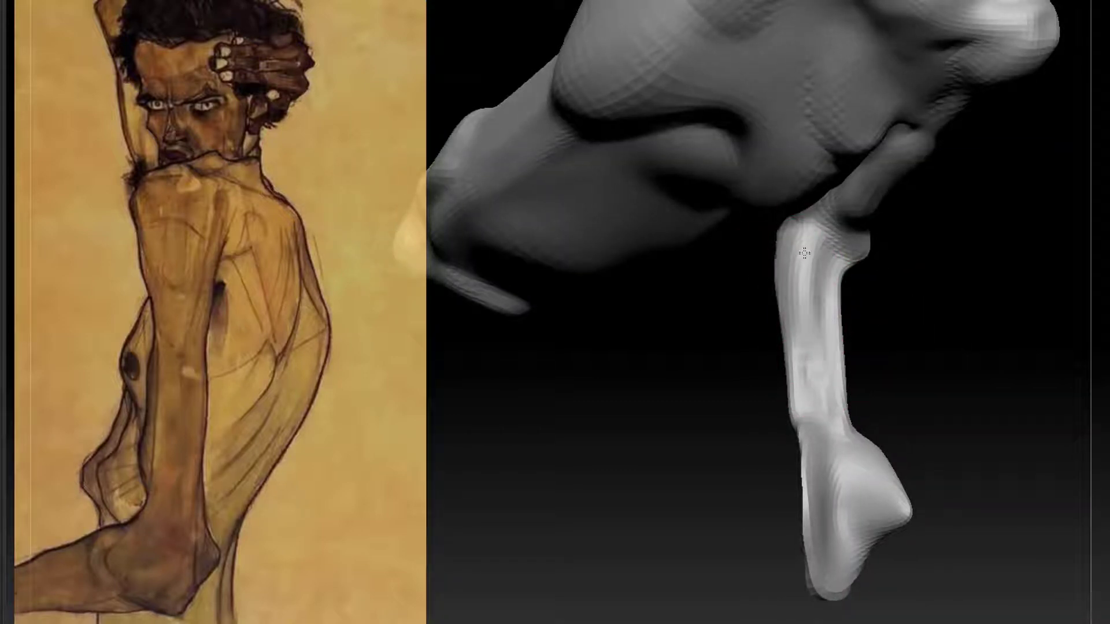
{"action": "mouse_move", "coordinate": [961, 329]}
{"action": "left_mouse_down"}
{"action": "mouse_move", "coordinate": [909, 288]}
{"action": "mouse_move", "coordinate": [921, 243]}
{"action": "mouse_move", "coordinate": [943, 273]}
{"action": "mouse_move", "coordinate": [911, 203]}
{"action": "left_mouse_up"}
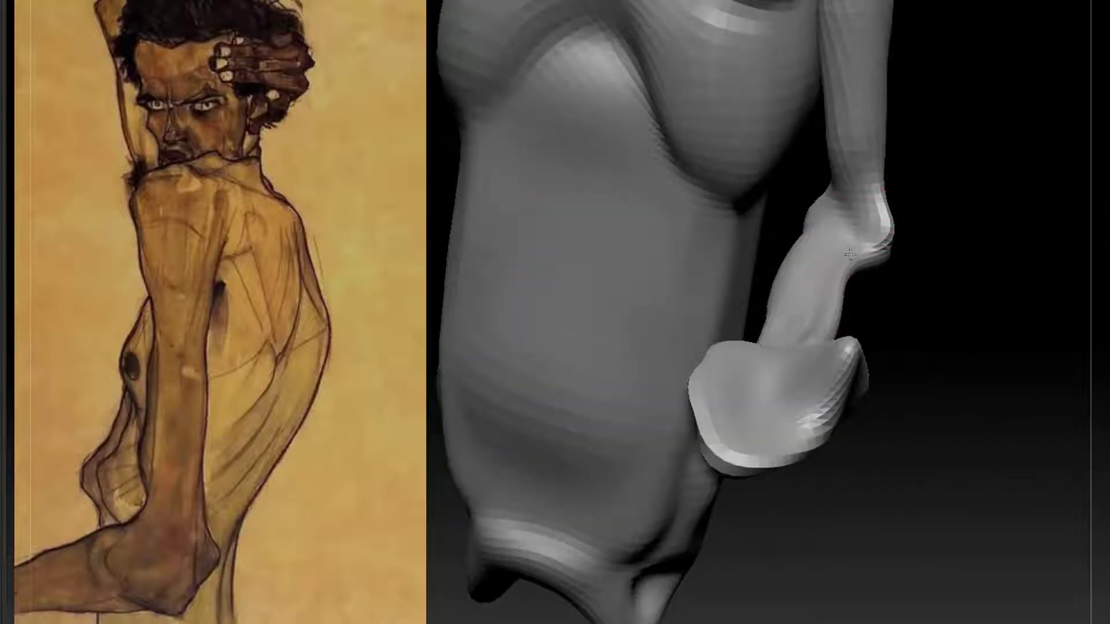
{"action": "mouse_move", "coordinate": [850, 254]}
{"action": "left_mouse_down"}
{"action": "mouse_move", "coordinate": [875, 234]}
{"action": "mouse_move", "coordinate": [867, 242]}
{"action": "mouse_move", "coordinate": [893, 240]}
{"action": "mouse_move", "coordinate": [826, 248]}
{"action": "mouse_move", "coordinate": [906, 222]}
{"action": "mouse_move", "coordinate": [867, 226]}
{"action": "mouse_move", "coordinate": [876, 246]}
{"action": "left_mouse_up"}
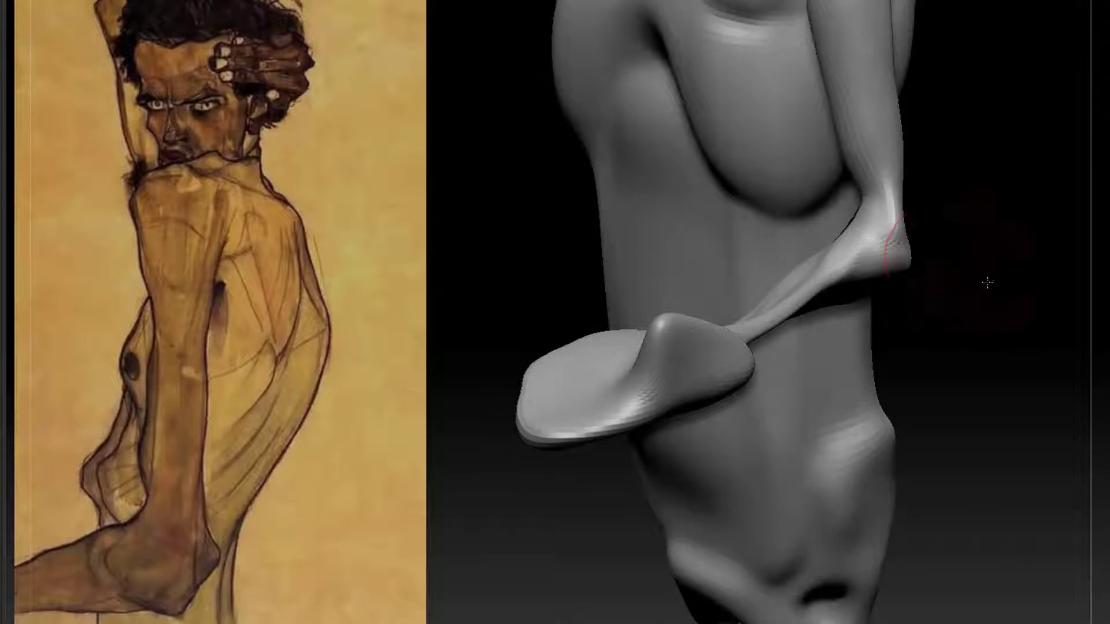
Check the bent arm and the whole body against the painting from the side, back and above.
{"action": "mouse_move", "coordinate": [987, 282]}
{"action": "left_mouse_down"}
{"action": "mouse_move", "coordinate": [998, 310]}
{"action": "mouse_move", "coordinate": [990, 297]}
{"action": "mouse_move", "coordinate": [974, 366]}
{"action": "mouse_move", "coordinate": [1018, 370]}
{"action": "mouse_move", "coordinate": [773, 614]}
{"action": "left_mouse_up"}
{"action": "mouse_move", "coordinate": [950, 256]}
{"action": "left_mouse_down", "text": "alt"}
{"action": "mouse_move", "coordinate": [909, 317]}
{"action": "mouse_move", "coordinate": [881, 224]}
{"action": "left_mouse_up", "text": "alt"}
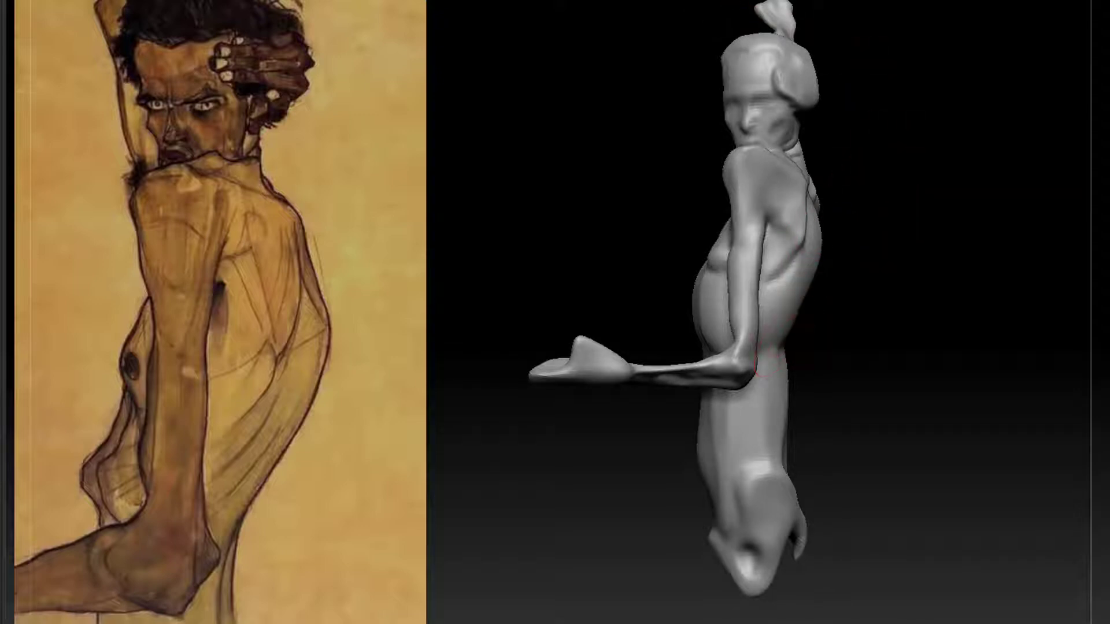
{"action": "left_click_drag", "start_coordinate": [911, 337], "coordinate": [796, 375], "text": "alt"}
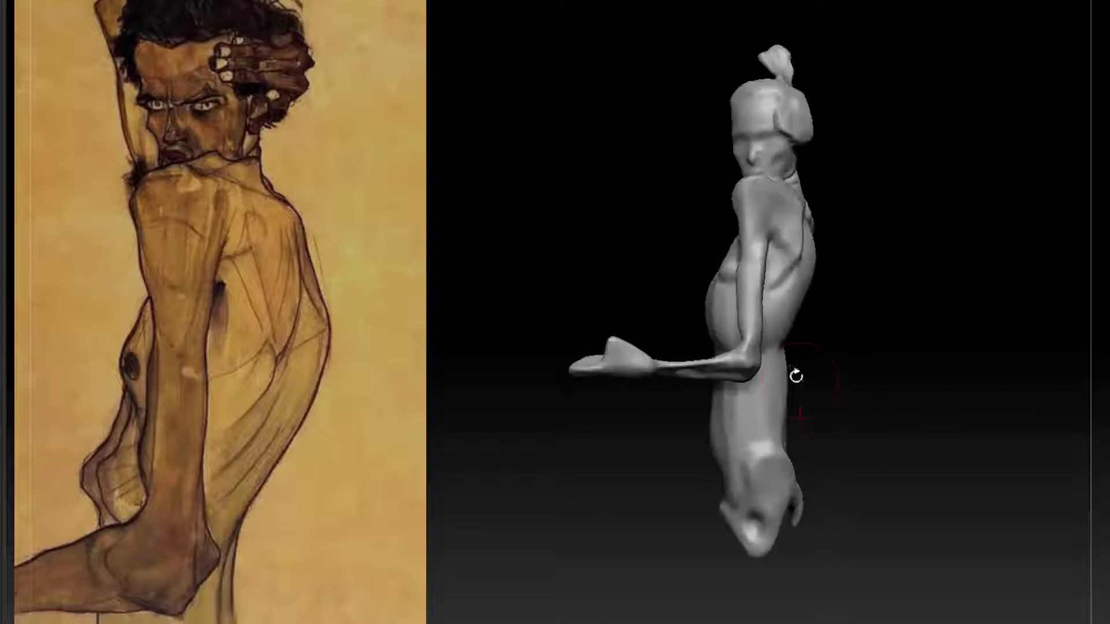
{"action": "mouse_move", "coordinate": [867, 392]}
{"action": "left_mouse_down", "text": "alt"}
{"action": "mouse_move", "coordinate": [862, 350]}
{"action": "mouse_move", "coordinate": [816, 415]}
{"action": "left_mouse_up", "text": "alt"}
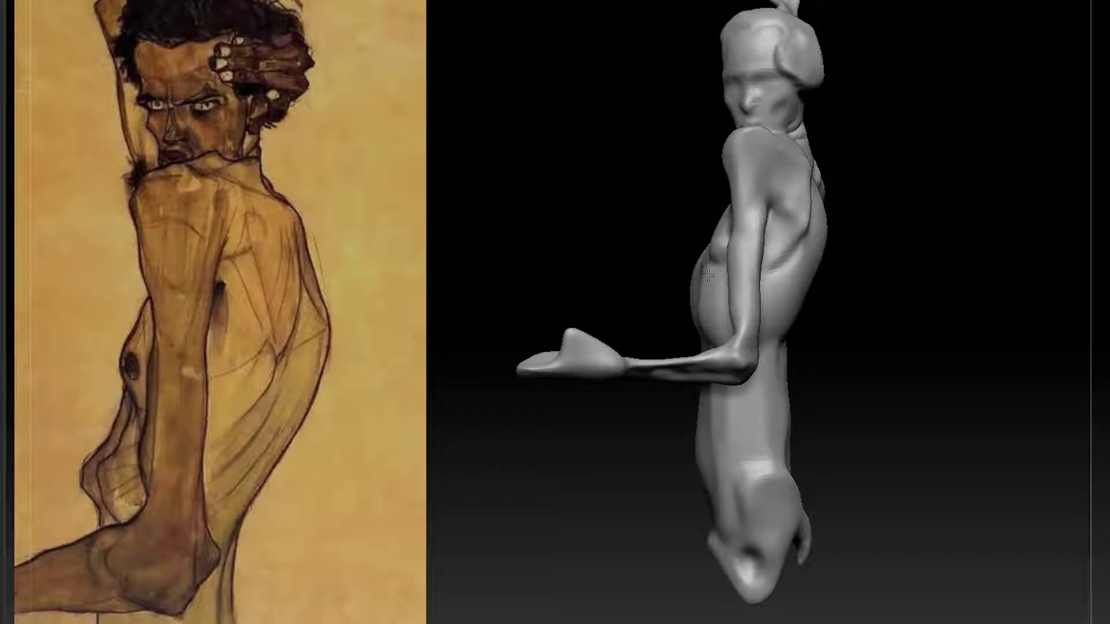
{"action": "left_click_drag", "start_coordinate": [657, 260], "coordinate": [805, 260]}
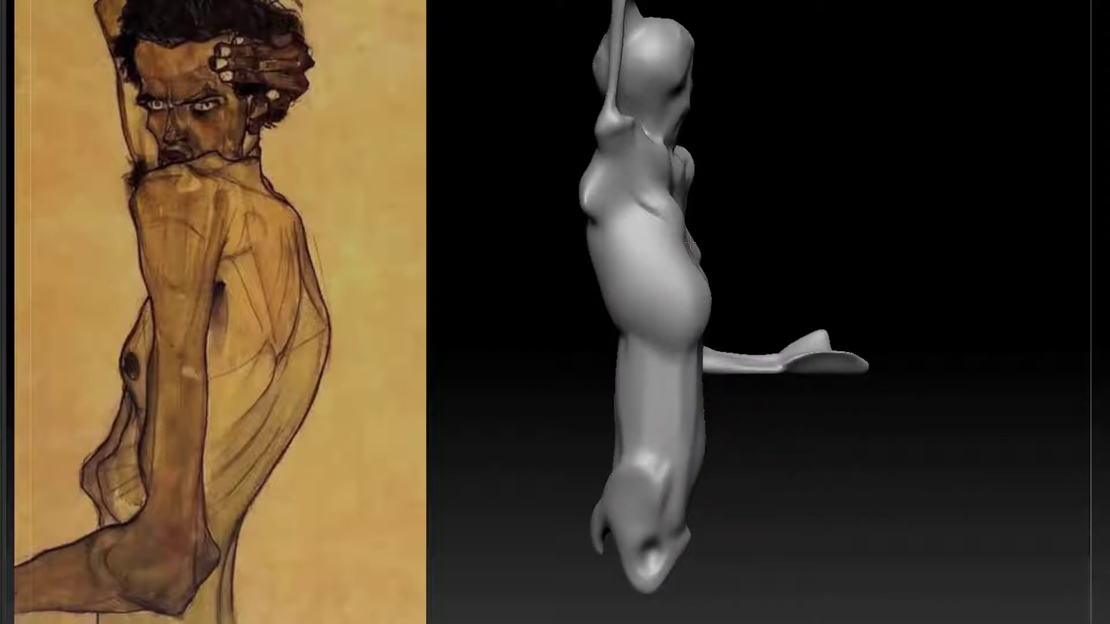
{"action": "left_click_drag", "start_coordinate": [711, 203], "coordinate": [890, 310], "text": "alt"}
{"action": "left_click_drag", "start_coordinate": [890, 310], "coordinate": [897, 411]}
Reposition the raised arm on the low-resolution mesh and return to the denser subdivision level.
{"action": "left_click_drag", "start_coordinate": [836, 267], "coordinate": [781, 263]}
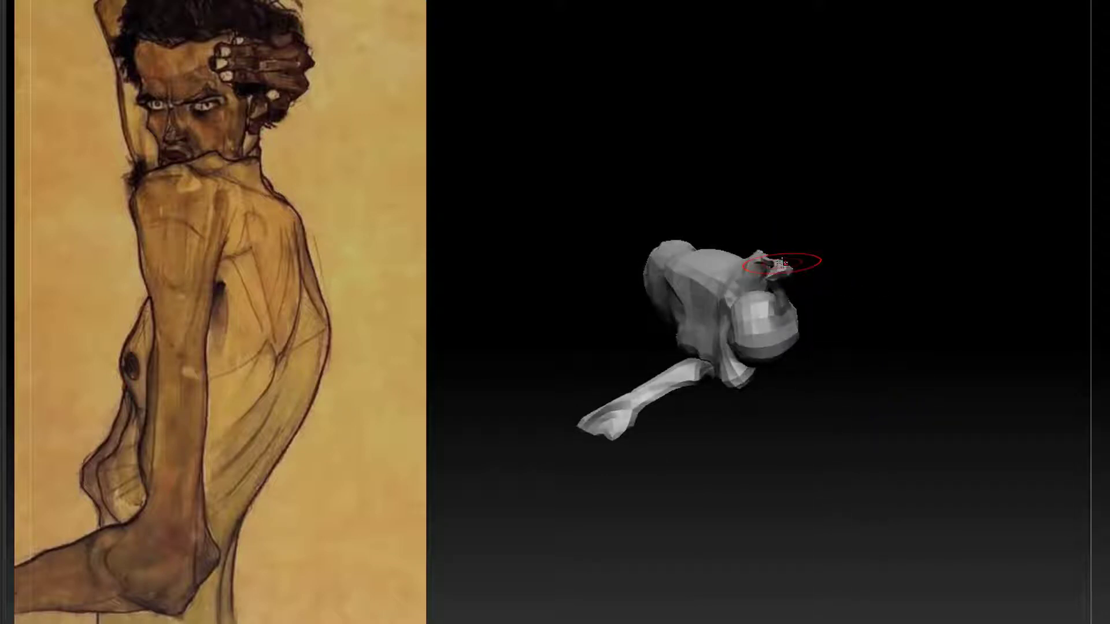
{"action": "left_click_drag", "start_coordinate": [822, 228], "coordinate": [814, 110]}
{"action": "left_click_drag", "start_coordinate": [781, 261], "coordinate": [786, 258]}
{"action": "mouse_move", "coordinate": [780, 209]}
{"action": "left_mouse_down"}
{"action": "mouse_move", "coordinate": [784, 237]}
{"action": "mouse_move", "coordinate": [775, 173]}
{"action": "left_mouse_up"}
{"action": "key", "text": "d"}
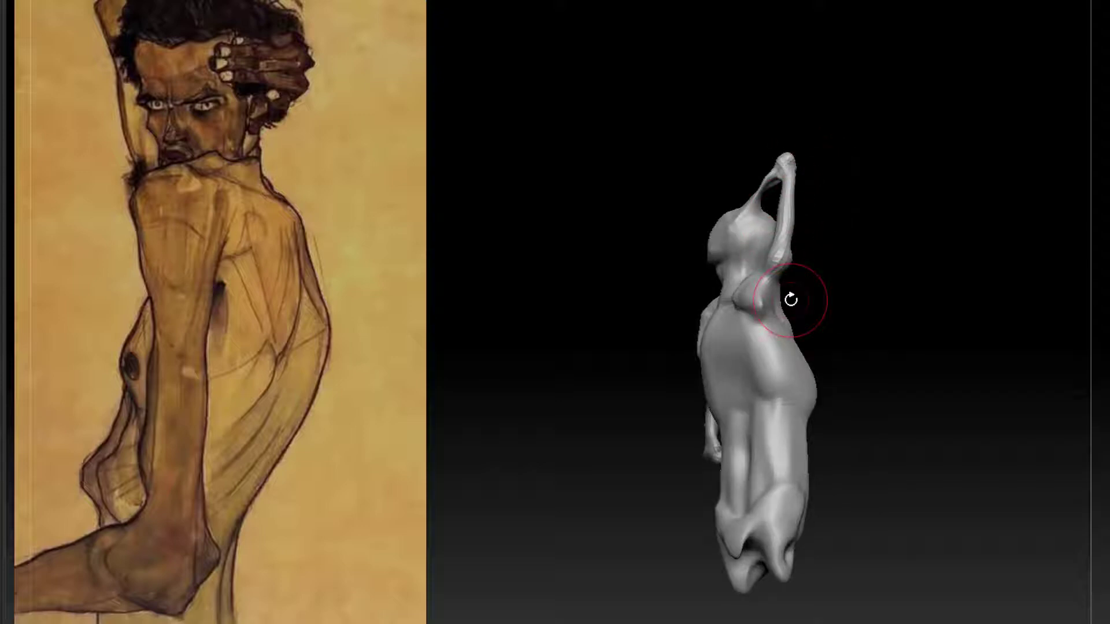
Smooth the raised upper arm where it joins the shoulder.
{"action": "left_click_drag", "start_coordinate": [855, 220], "coordinate": [834, 295], "text": "alt"}
{"action": "mouse_move", "coordinate": [777, 260]}
{"action": "left_mouse_down", "text": "shift"}
{"action": "mouse_move", "coordinate": [788, 203]}
{"action": "mouse_move", "coordinate": [785, 238]}
{"action": "left_mouse_up", "text": "shift"}
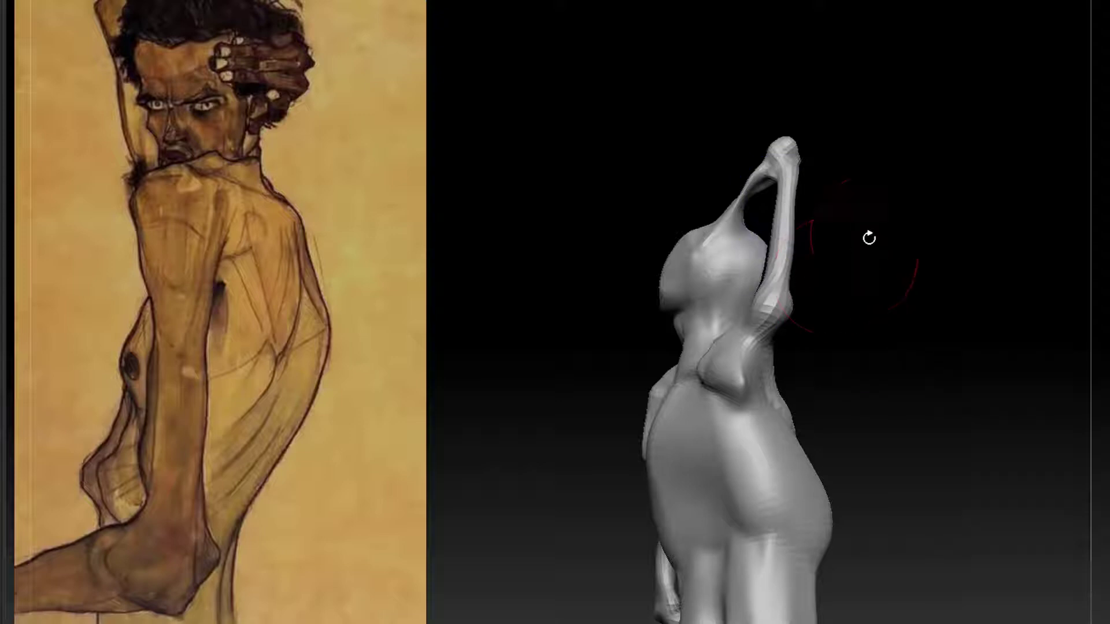
{"action": "left_click_drag", "start_coordinate": [873, 229], "coordinate": [855, 312], "text": "alt"}
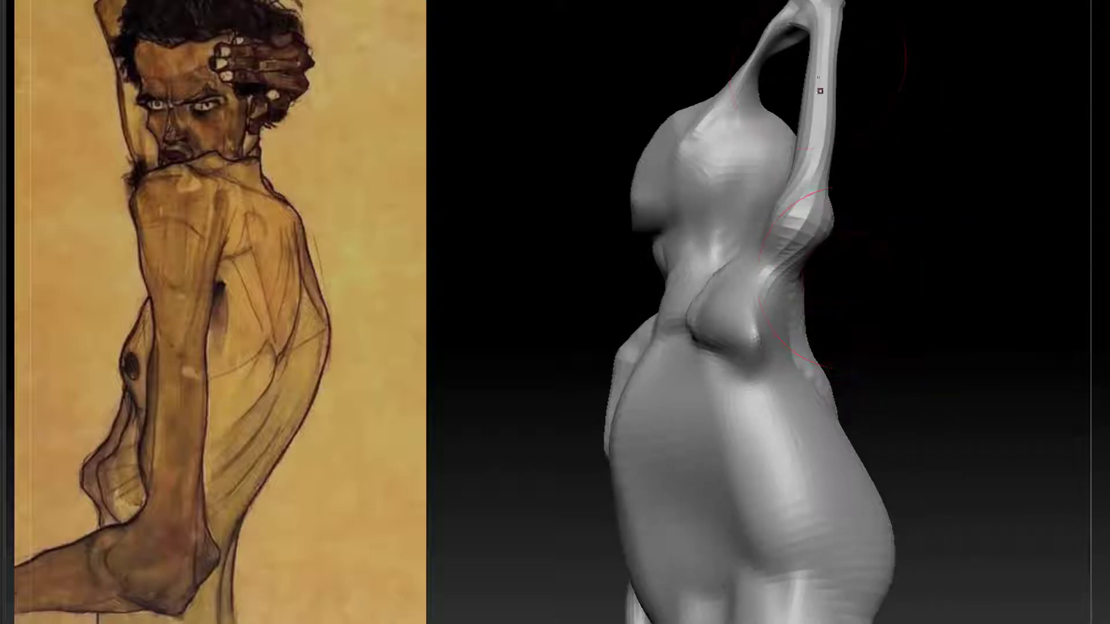
{"action": "left_click_drag", "start_coordinate": [895, 161], "coordinate": [903, 346], "text": "alt"}
{"action": "mouse_move", "coordinate": [833, 277]}
{"action": "left_mouse_down"}
{"action": "mouse_move", "coordinate": [828, 347]}
{"action": "mouse_move", "coordinate": [838, 301]}
{"action": "mouse_move", "coordinate": [855, 361]}
{"action": "mouse_move", "coordinate": [901, 416]}
{"action": "mouse_move", "coordinate": [906, 461]}
{"action": "mouse_move", "coordinate": [912, 341]}
{"action": "mouse_move", "coordinate": [979, 364]}
{"action": "mouse_move", "coordinate": [993, 357]}
{"action": "mouse_move", "coordinate": [933, 430]}
{"action": "mouse_move", "coordinate": [981, 335]}
{"action": "left_mouse_up"}
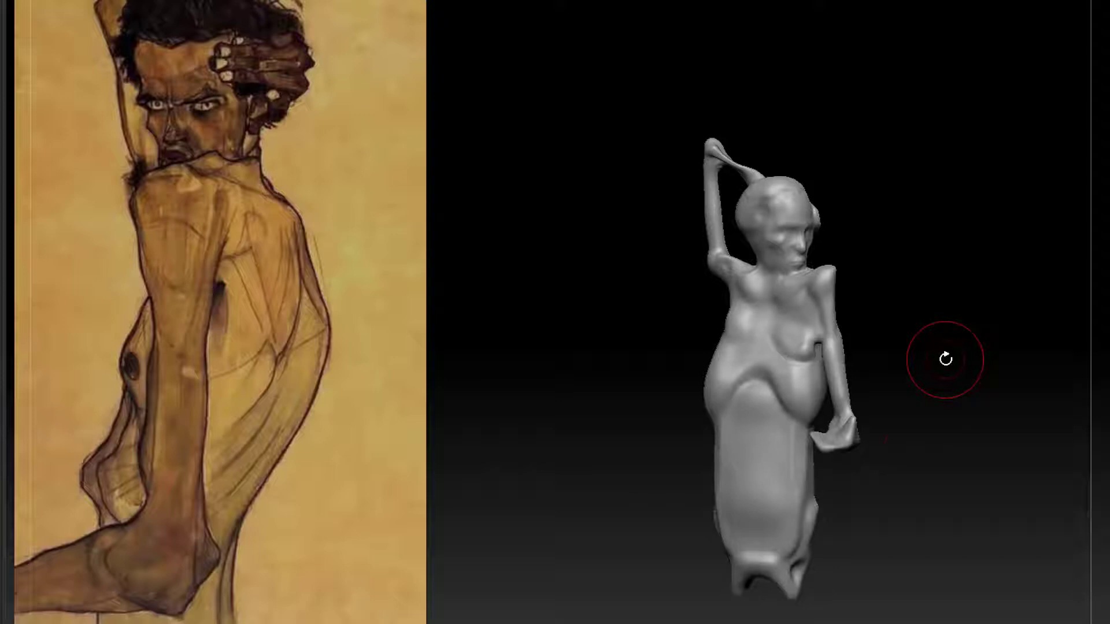
Adjust the chest, belly and waist outline in the side view to follow the painting's silhouette.
{"action": "mouse_move", "coordinate": [945, 360]}
{"action": "left_mouse_down", "text": "alt"}
{"action": "mouse_move", "coordinate": [904, 424]}
{"action": "mouse_move", "coordinate": [909, 391]}
{"action": "mouse_move", "coordinate": [901, 462]}
{"action": "left_mouse_up", "text": "alt"}
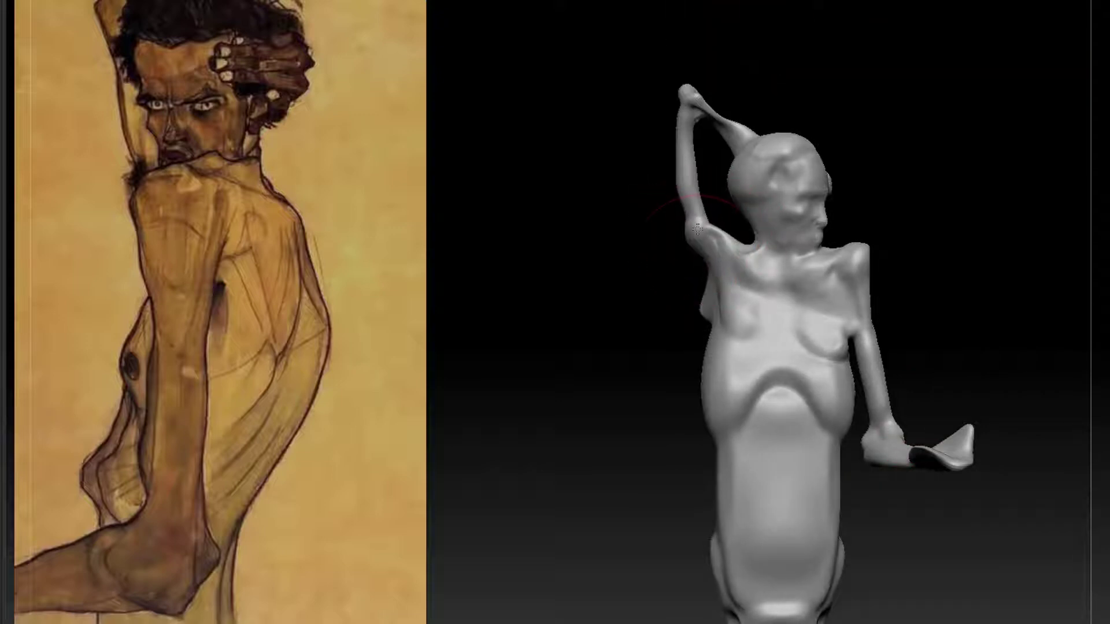
{"action": "mouse_move", "coordinate": [886, 215]}
{"action": "left_mouse_down", "text": "alt"}
{"action": "mouse_move", "coordinate": [981, 174]}
{"action": "mouse_move", "coordinate": [991, 208]}
{"action": "mouse_move", "coordinate": [973, 300]}
{"action": "mouse_move", "coordinate": [872, 288]}
{"action": "left_mouse_up", "text": "alt"}
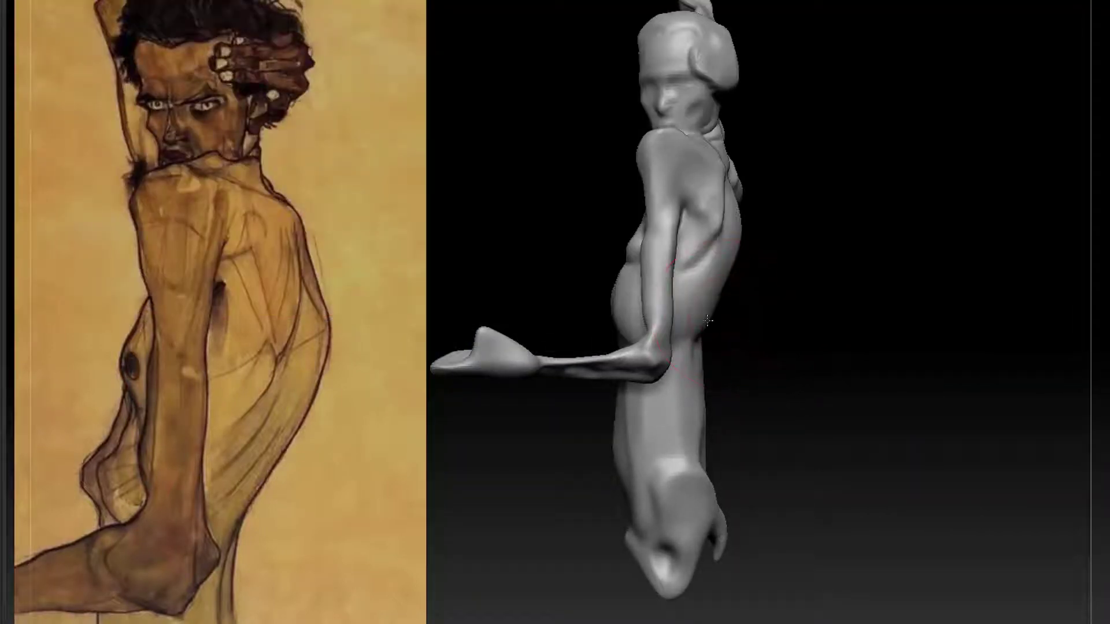
{"action": "mouse_move", "coordinate": [704, 314]}
{"action": "left_mouse_down"}
{"action": "mouse_move", "coordinate": [647, 248]}
{"action": "mouse_move", "coordinate": [594, 260]}
{"action": "mouse_move", "coordinate": [632, 220]}
{"action": "left_mouse_up"}
{"action": "left_click_drag", "start_coordinate": [780, 260], "coordinate": [720, 216], "text": "alt"}
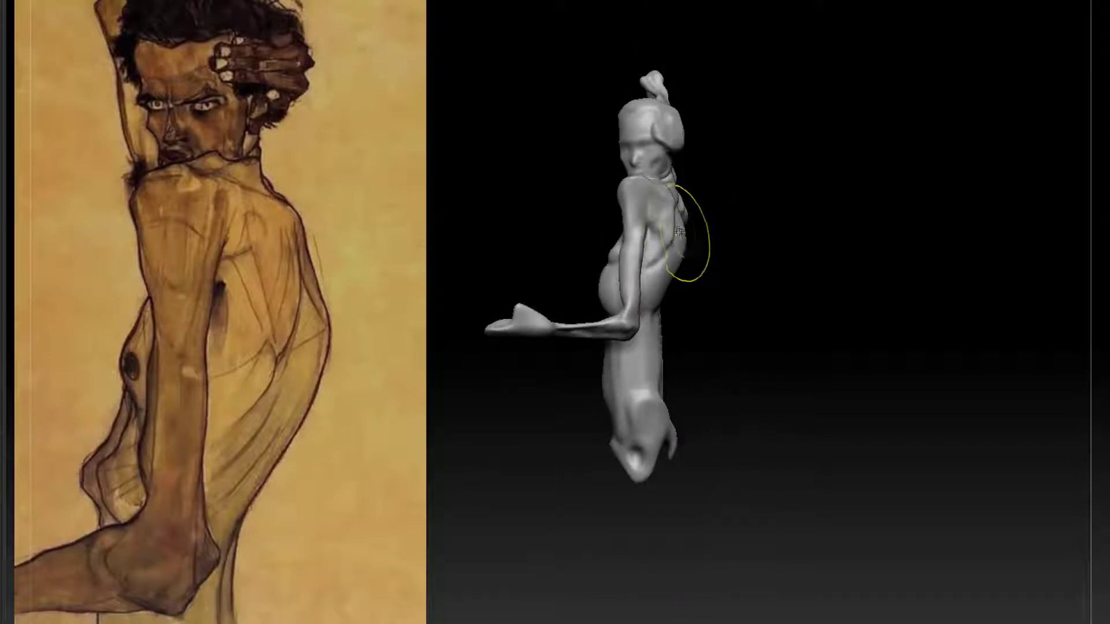
{"action": "mouse_move", "coordinate": [698, 282]}
{"action": "left_mouse_down", "text": "alt"}
{"action": "mouse_move", "coordinate": [782, 352]}
{"action": "mouse_move", "coordinate": [726, 168]}
{"action": "left_mouse_up", "text": "alt"}
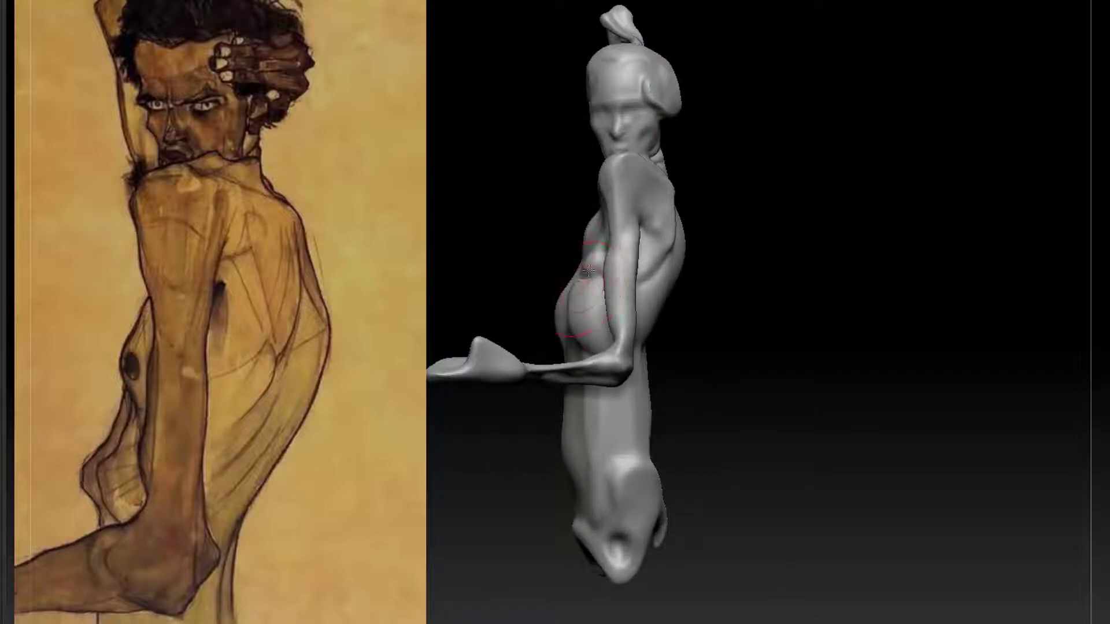
{"action": "mouse_move", "coordinate": [700, 277]}
{"action": "left_mouse_down"}
{"action": "mouse_move", "coordinate": [738, 280]}
{"action": "mouse_move", "coordinate": [726, 280]}
{"action": "left_mouse_up"}
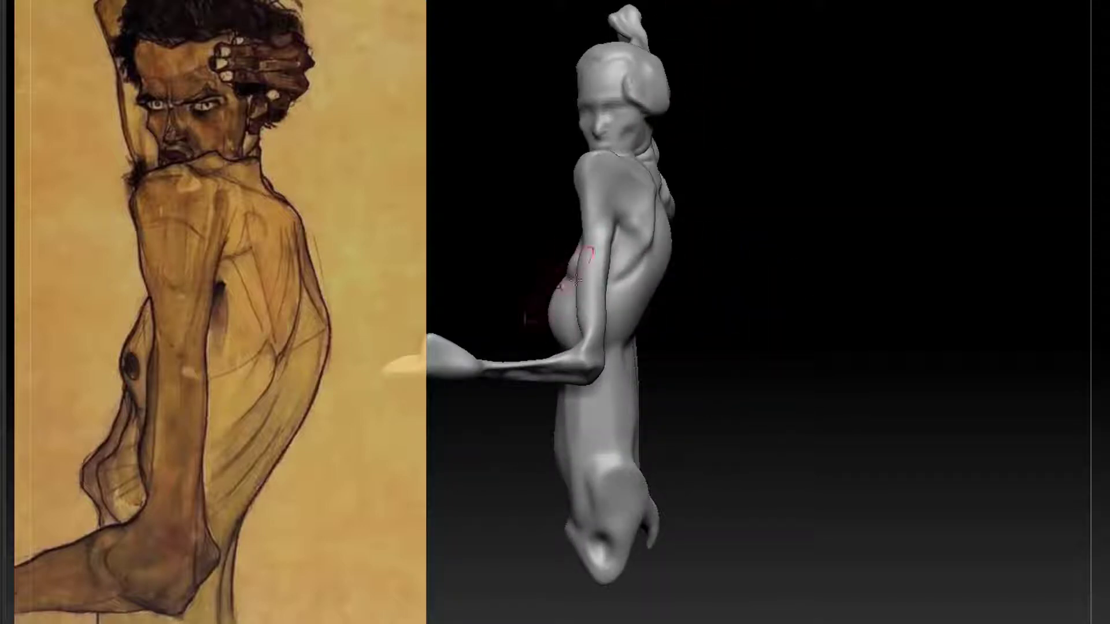
{"action": "left_click_drag", "start_coordinate": [576, 281], "coordinate": [681, 223], "text": "alt"}
{"action": "left_click_drag", "start_coordinate": [814, 366], "coordinate": [946, 366], "text": "alt"}
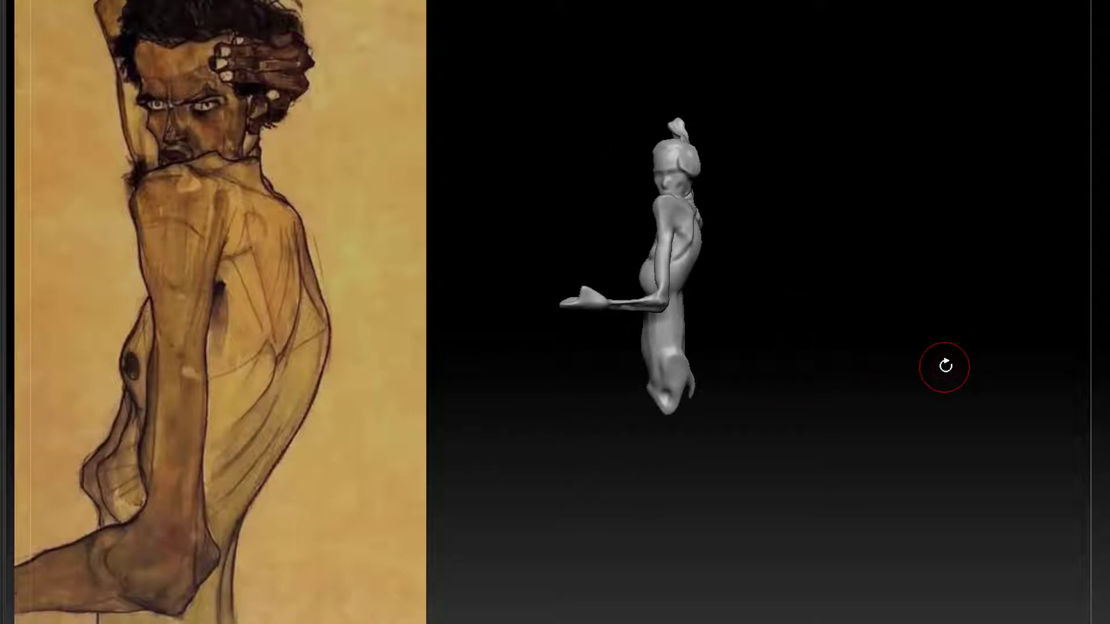
{"action": "mouse_move", "coordinate": [823, 279]}
{"action": "left_mouse_down", "text": "alt"}
{"action": "mouse_move", "coordinate": [821, 317]}
{"action": "mouse_move", "coordinate": [874, 408]}
{"action": "left_mouse_up", "text": "alt"}
{"action": "left_click_drag", "start_coordinate": [880, 344], "coordinate": [849, 397], "text": "alt"}
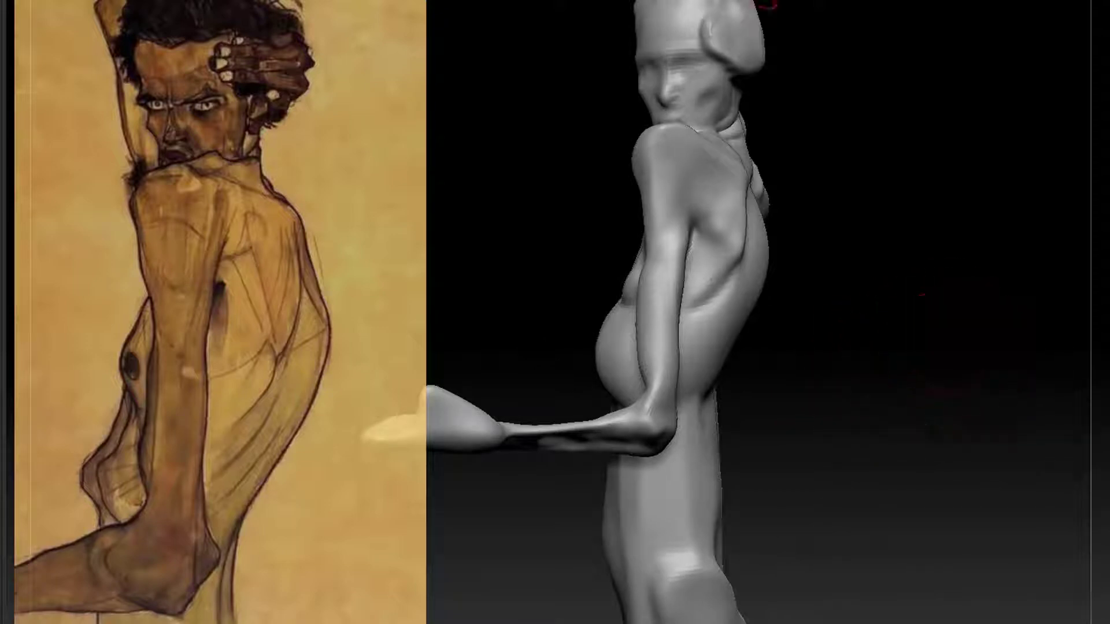
Refine the contour of the upper back and the shoulder below the jaw in profile.
{"action": "left_click_drag", "start_coordinate": [842, 134], "coordinate": [795, 168]}
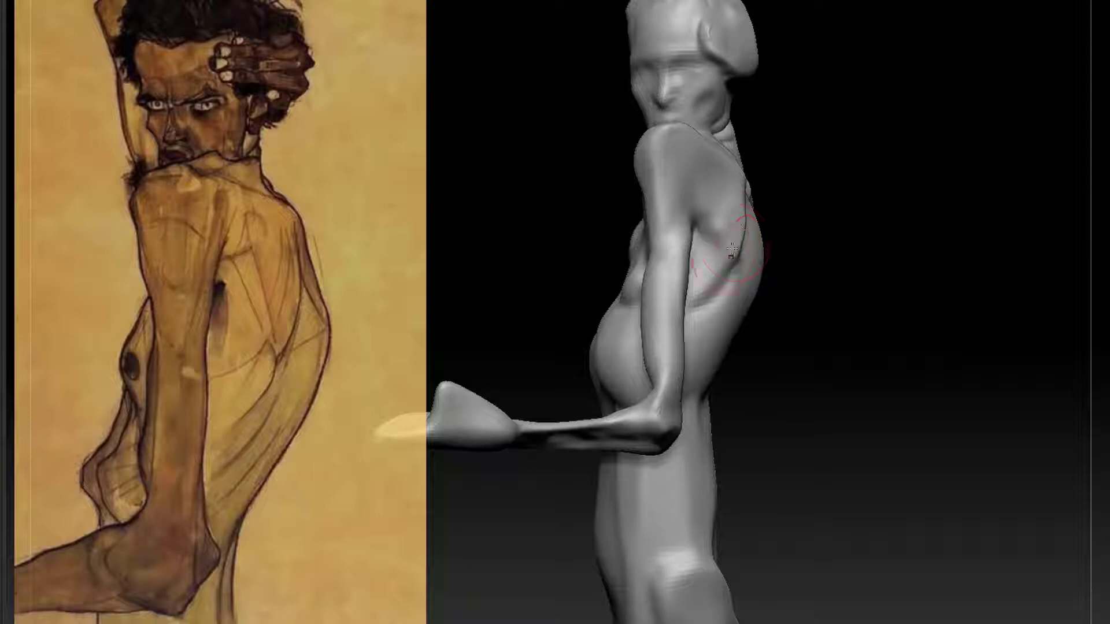
{"action": "left_click_drag", "start_coordinate": [797, 176], "coordinate": [796, 189]}
{"action": "mouse_move", "coordinate": [736, 170]}
{"action": "left_mouse_down"}
{"action": "mouse_move", "coordinate": [727, 158]}
{"action": "mouse_move", "coordinate": [729, 174]}
{"action": "mouse_move", "coordinate": [706, 163]}
{"action": "left_mouse_up"}
Shape the front of both hip bones and carve a short crease beside each bony point.
{"action": "mouse_move", "coordinate": [875, 195]}
{"action": "left_mouse_down", "text": "alt"}
{"action": "mouse_move", "coordinate": [837, 158]}
{"action": "mouse_move", "coordinate": [835, 208]}
{"action": "mouse_move", "coordinate": [911, 131]}
{"action": "mouse_move", "coordinate": [883, 322]}
{"action": "mouse_move", "coordinate": [919, 163]}
{"action": "mouse_move", "coordinate": [913, 233]}
{"action": "mouse_move", "coordinate": [885, 243]}
{"action": "left_mouse_up", "text": "alt"}
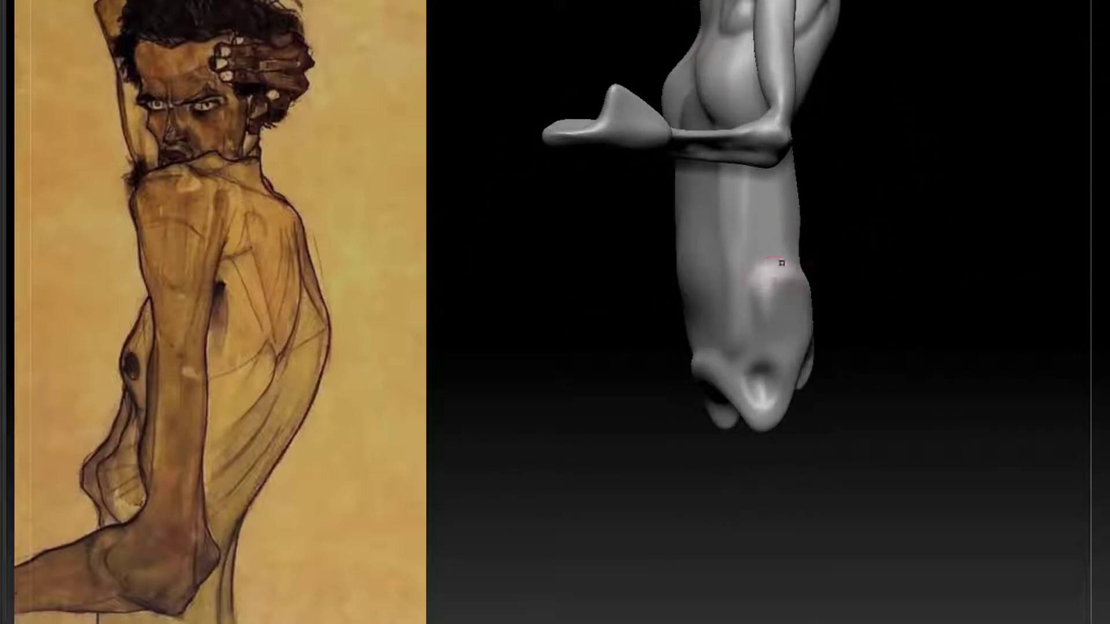
{"action": "left_click_drag", "start_coordinate": [782, 263], "coordinate": [774, 301]}
{"action": "key", "text": "b"}
{"action": "key", "text": "d"}
{"action": "key", "text": "s"}
{"action": "left_click_drag", "start_coordinate": [774, 293], "coordinate": [761, 290]}
{"action": "mouse_move", "coordinate": [855, 243]}
{"action": "left_mouse_down"}
{"action": "mouse_move", "coordinate": [933, 213]}
{"action": "mouse_move", "coordinate": [819, 241]}
{"action": "mouse_move", "coordinate": [780, 301]}
{"action": "left_mouse_up"}
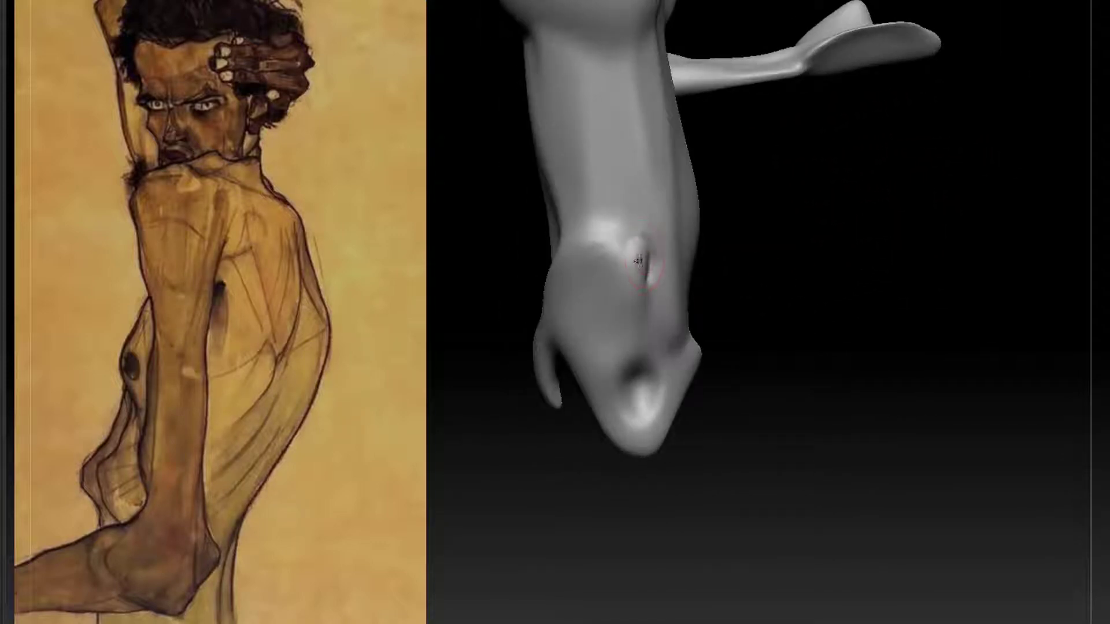
{"action": "left_click_drag", "start_coordinate": [645, 265], "coordinate": [646, 283]}
{"action": "left_click_drag", "start_coordinate": [768, 265], "coordinate": [713, 267]}
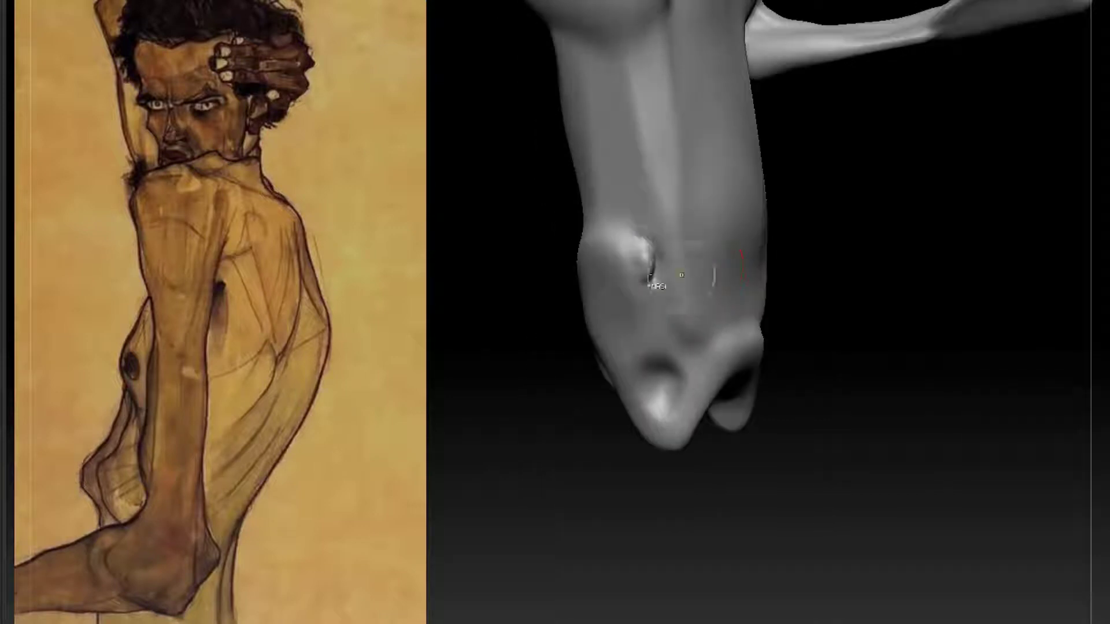
Smooth the front of the pelvis and carve a curved crease along the lower belly from one hip to the centre.
{"action": "mouse_move", "coordinate": [856, 248]}
{"action": "left_mouse_down"}
{"action": "mouse_move", "coordinate": [928, 265]}
{"action": "mouse_move", "coordinate": [894, 258]}
{"action": "left_mouse_up"}
{"action": "left_click_drag", "start_coordinate": [829, 284], "coordinate": [825, 306], "text": "shift"}
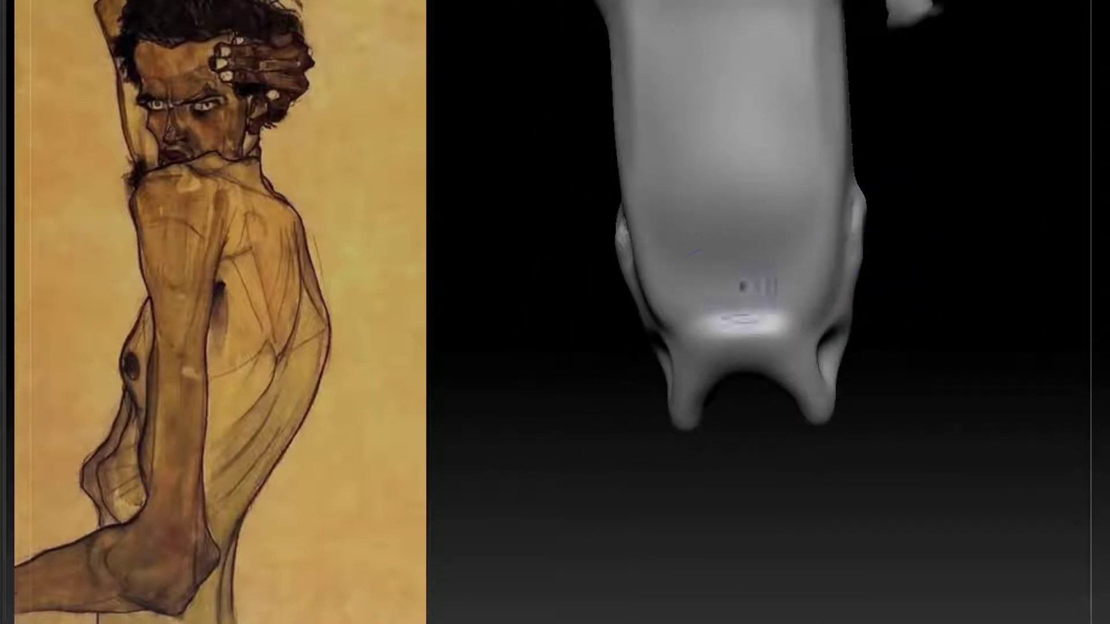
{"action": "left_click_drag", "start_coordinate": [656, 312], "coordinate": [653, 298], "text": "shift"}
{"action": "mouse_move", "coordinate": [637, 250]}
{"action": "left_mouse_down"}
{"action": "mouse_move", "coordinate": [657, 288]}
{"action": "mouse_move", "coordinate": [723, 298]}
{"action": "left_mouse_up"}
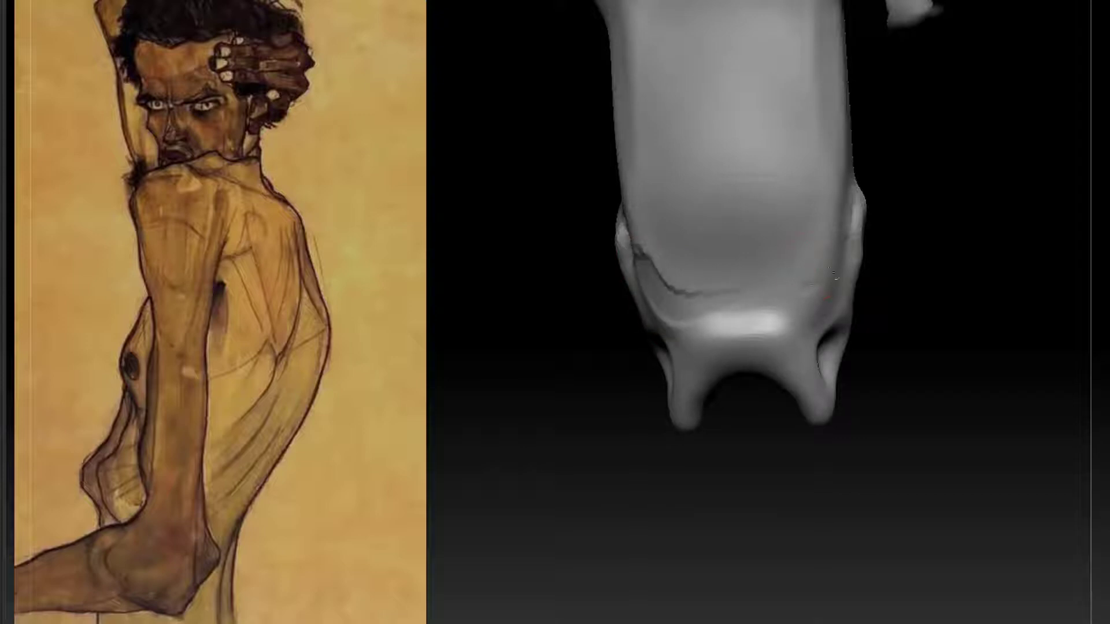
{"action": "mouse_move", "coordinate": [937, 228]}
{"action": "left_mouse_down"}
{"action": "mouse_move", "coordinate": [909, 235]}
{"action": "mouse_move", "coordinate": [926, 212]}
{"action": "left_mouse_up"}
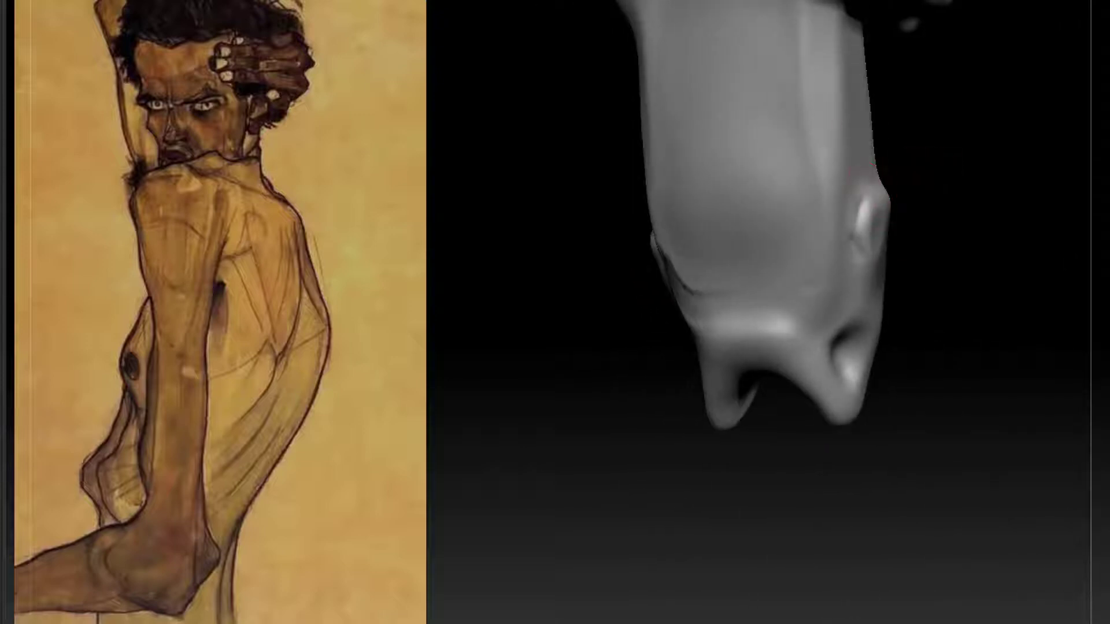
Switch brushes to rework the bony points on both front hips and smooth their surface.
{"action": "key", "text": "b"}
{"action": "key", "text": "d"}
{"action": "left_click", "coordinate": [989, 118]}
{"action": "left_click_drag", "start_coordinate": [867, 222], "coordinate": [873, 199]}
{"action": "left_click_drag", "start_coordinate": [981, 167], "coordinate": [905, 173]}
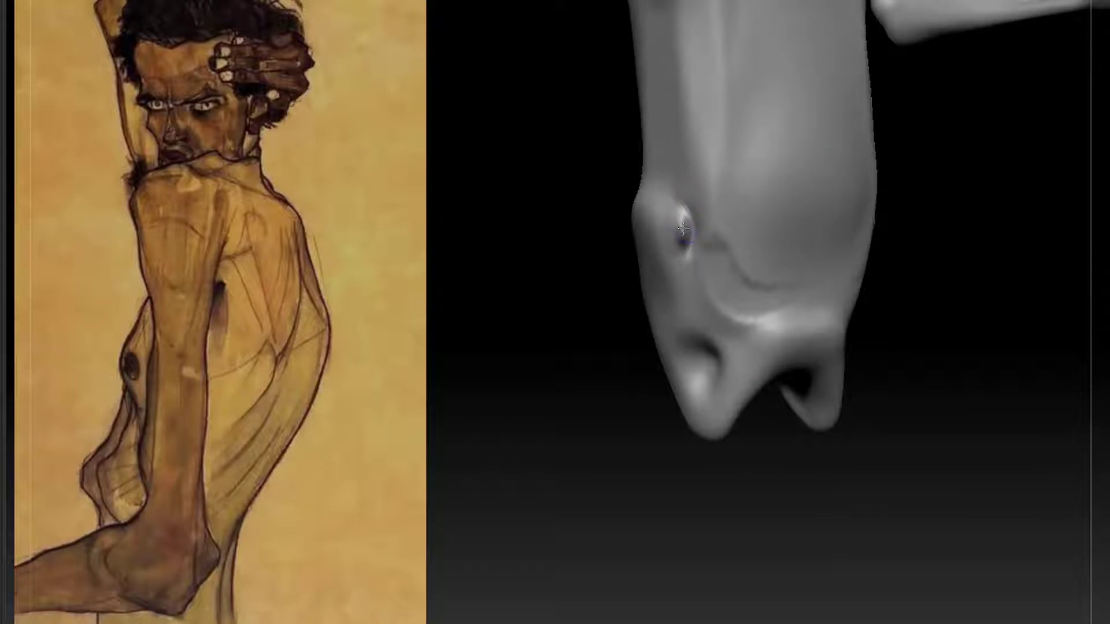
{"action": "left_click_drag", "start_coordinate": [683, 229], "coordinate": [685, 238], "text": "shift"}
Build up the lower belly into a rounded bulge above the pelvis and soften its lower edge.
{"action": "mouse_move", "coordinate": [930, 231]}
{"action": "left_mouse_down", "text": "alt"}
{"action": "mouse_move", "coordinate": [922, 168]}
{"action": "mouse_move", "coordinate": [878, 128]}
{"action": "left_mouse_up", "text": "alt"}
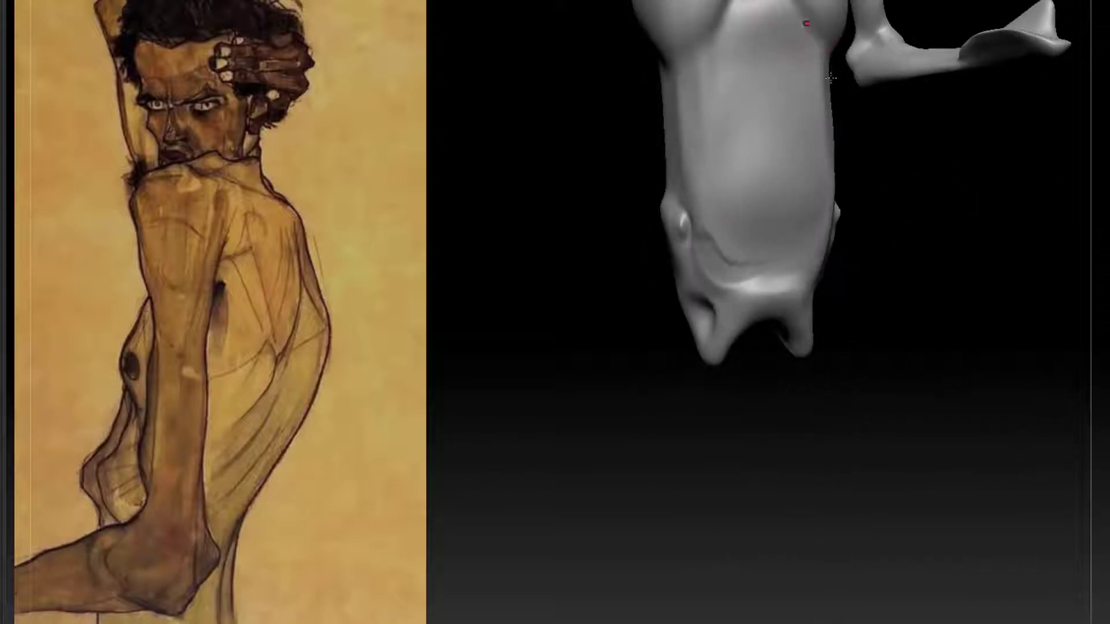
{"action": "mouse_move", "coordinate": [723, 202]}
{"action": "left_mouse_down"}
{"action": "mouse_move", "coordinate": [753, 162]}
{"action": "mouse_move", "coordinate": [743, 176]}
{"action": "mouse_move", "coordinate": [754, 196]}
{"action": "mouse_move", "coordinate": [746, 185]}
{"action": "mouse_move", "coordinate": [726, 193]}
{"action": "mouse_move", "coordinate": [797, 181]}
{"action": "mouse_move", "coordinate": [751, 158]}
{"action": "mouse_move", "coordinate": [793, 228]}
{"action": "left_mouse_up"}
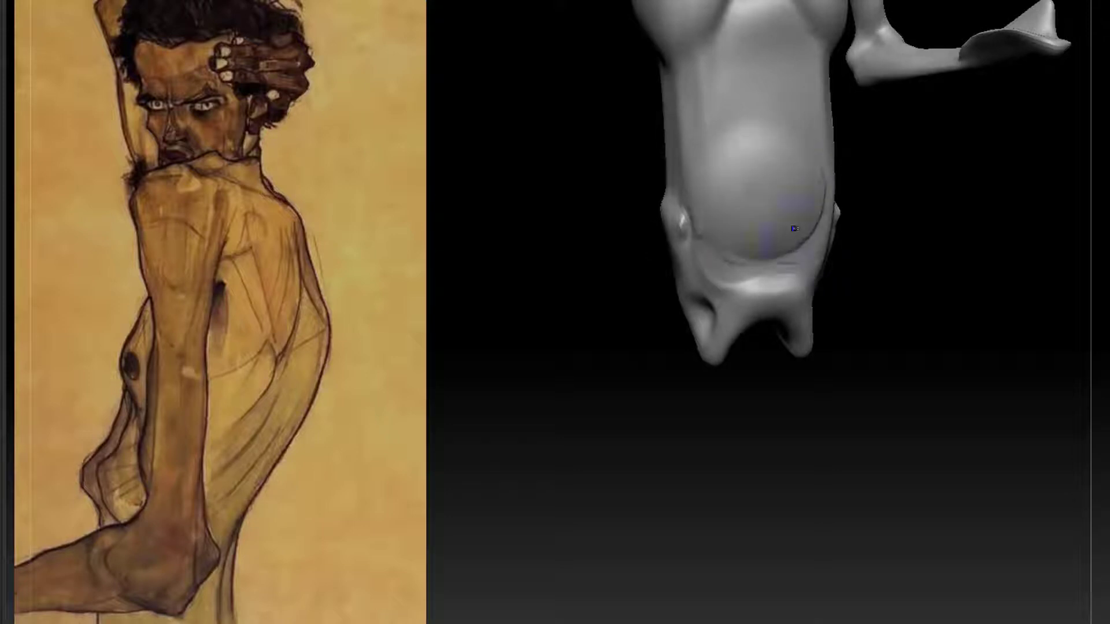
{"action": "left_click_drag", "start_coordinate": [931, 231], "coordinate": [896, 226]}
{"action": "left_click_drag", "start_coordinate": [878, 123], "coordinate": [899, 122]}
{"action": "mouse_move", "coordinate": [840, 67]}
{"action": "left_mouse_down"}
{"action": "mouse_move", "coordinate": [847, 124]}
{"action": "mouse_move", "coordinate": [836, 103]}
{"action": "left_mouse_up"}
{"action": "left_click_drag", "start_coordinate": [906, 132], "coordinate": [948, 119]}
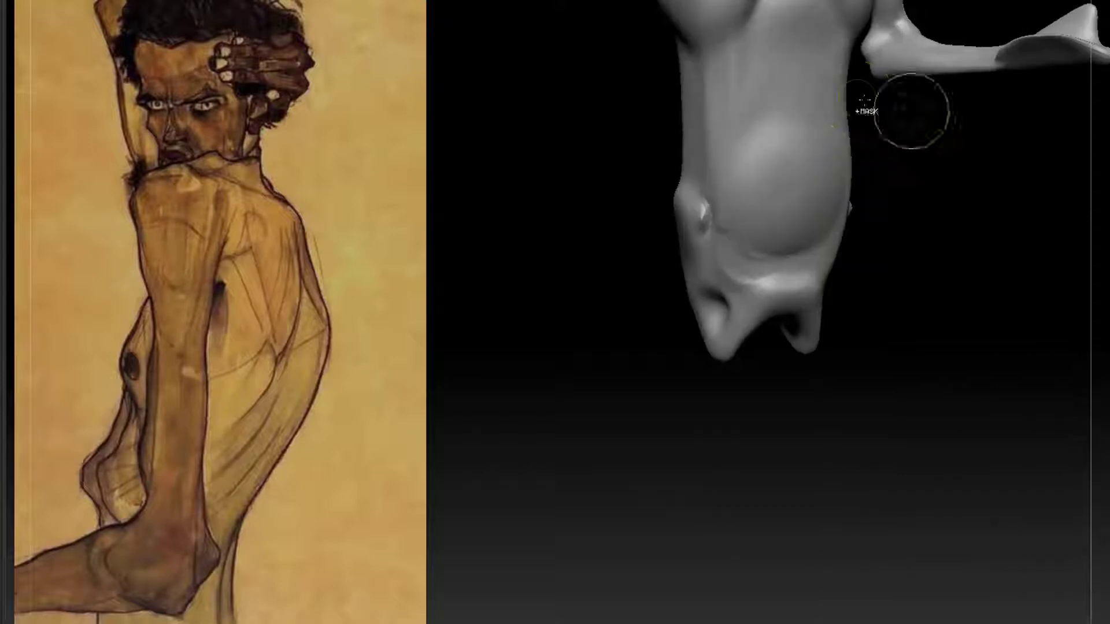
Smooth the rough marks on the belly bulge into an even, rounded surface.
{"action": "mouse_move", "coordinate": [729, 75]}
{"action": "left_mouse_down"}
{"action": "mouse_move", "coordinate": [722, 135]}
{"action": "mouse_move", "coordinate": [729, 63]}
{"action": "left_mouse_up"}
{"action": "key", "text": "d"}
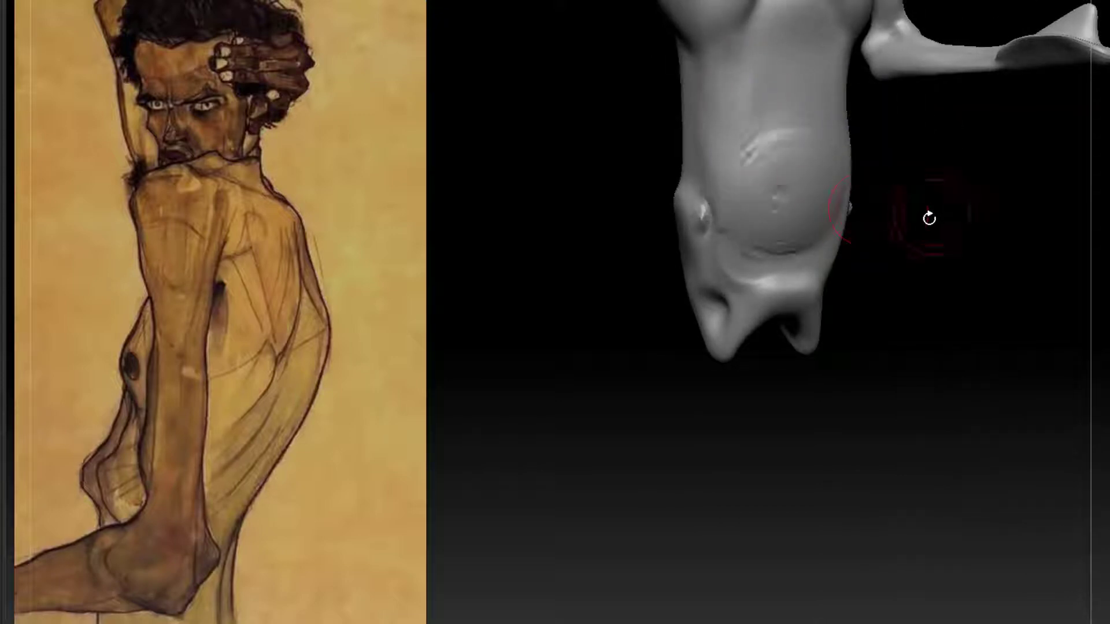
{"action": "left_click_drag", "start_coordinate": [929, 217], "coordinate": [954, 214], "text": "shift"}
{"action": "left_click_drag", "start_coordinate": [833, 184], "coordinate": [769, 177], "text": "shift"}
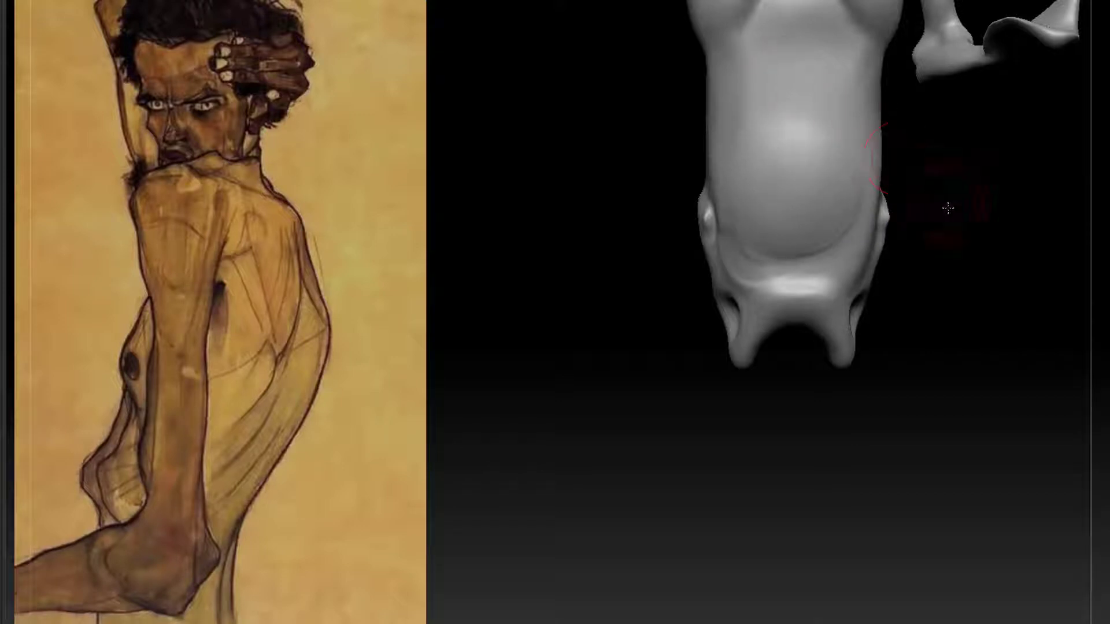
Carve a small navel in the middle of the lower belly with the DamStandard brush.
{"action": "left_click_drag", "start_coordinate": [948, 208], "coordinate": [813, 178], "text": "alt"}
{"action": "mouse_move", "coordinate": [929, 215]}
{"action": "left_mouse_down", "text": "alt"}
{"action": "mouse_move", "coordinate": [883, 154]}
{"action": "mouse_move", "coordinate": [916, 427]}
{"action": "left_mouse_up", "text": "alt"}
{"action": "left_click_drag", "start_coordinate": [796, 127], "coordinate": [792, 321]}
{"action": "key", "text": "ctrl+z"}
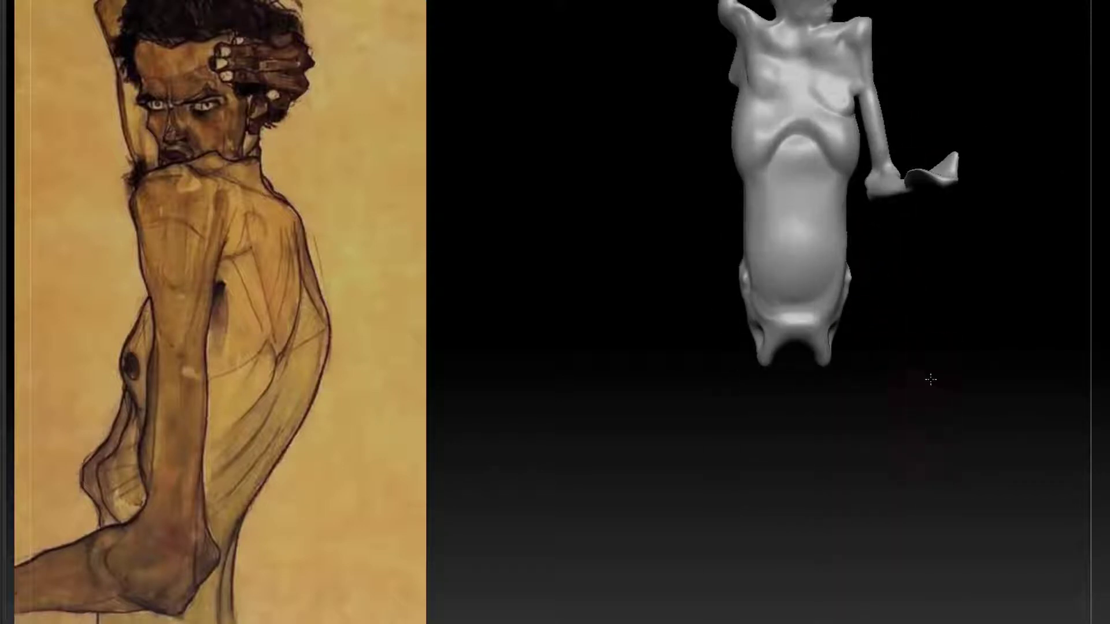
{"action": "left_click_drag", "start_coordinate": [929, 379], "coordinate": [921, 327], "text": "alt"}
{"action": "key", "text": "b"}
{"action": "key", "text": "d"}
{"action": "left_click", "coordinate": [1011, 346]}
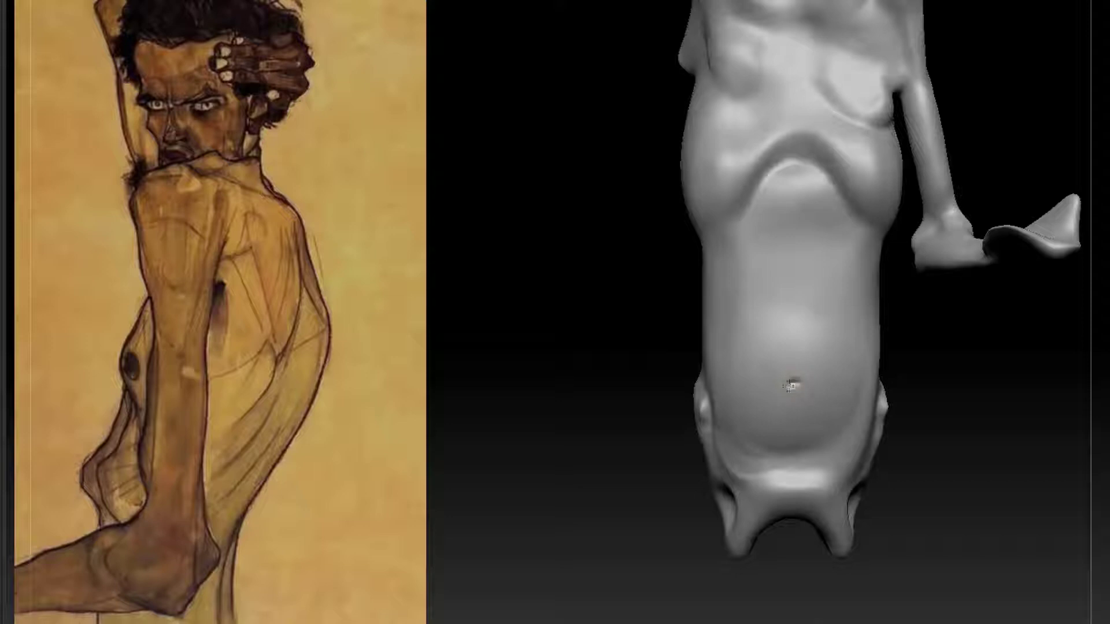
{"action": "left_click_drag", "start_coordinate": [923, 358], "coordinate": [570, 383], "text": "ctrl"}
{"action": "left_click_drag", "start_coordinate": [942, 407], "coordinate": [953, 421], "text": "ctrl"}
Check the whole figure, then shape the bony tip of the breastbone above the peak of the rib arch.
{"action": "mouse_move", "coordinate": [948, 428]}
{"action": "left_mouse_down", "text": "alt"}
{"action": "mouse_move", "coordinate": [897, 384]}
{"action": "mouse_move", "coordinate": [960, 438]}
{"action": "left_mouse_up", "text": "alt"}
{"action": "left_click_drag", "start_coordinate": [917, 391], "coordinate": [887, 200], "text": "alt"}
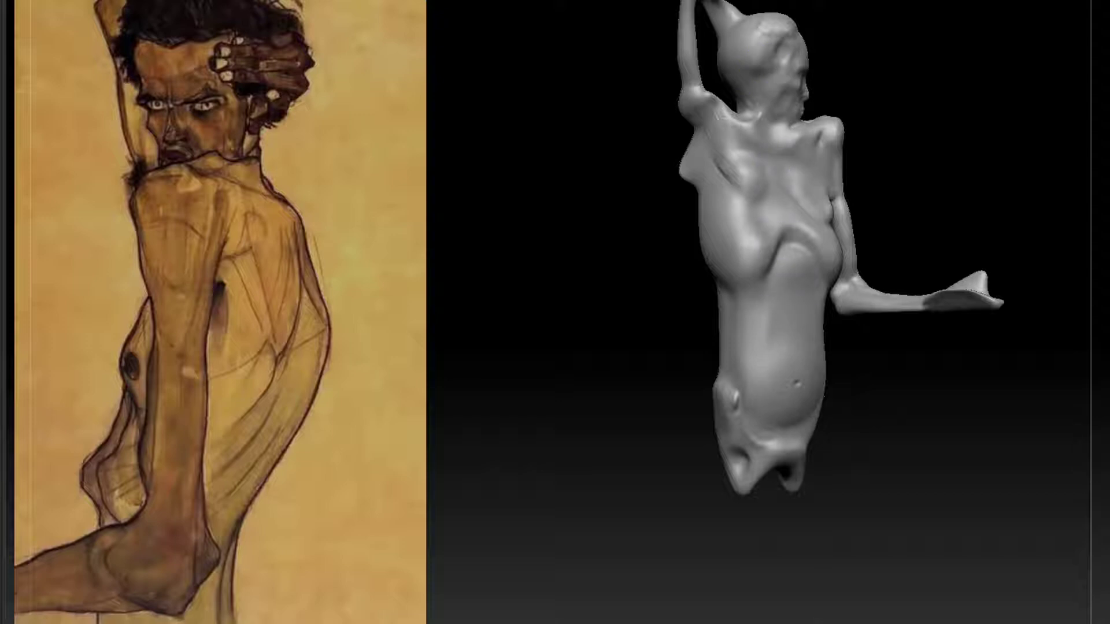
{"action": "left_click_drag", "start_coordinate": [904, 411], "coordinate": [930, 370], "text": "alt"}
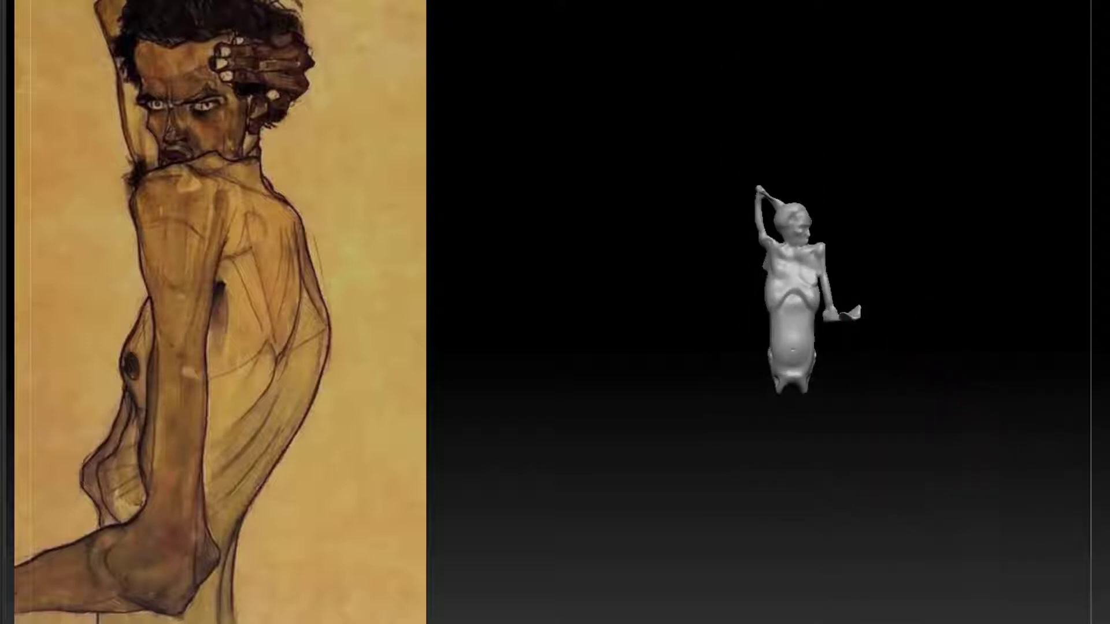
{"action": "left_click_drag", "start_coordinate": [933, 448], "coordinate": [855, 303], "text": "alt"}
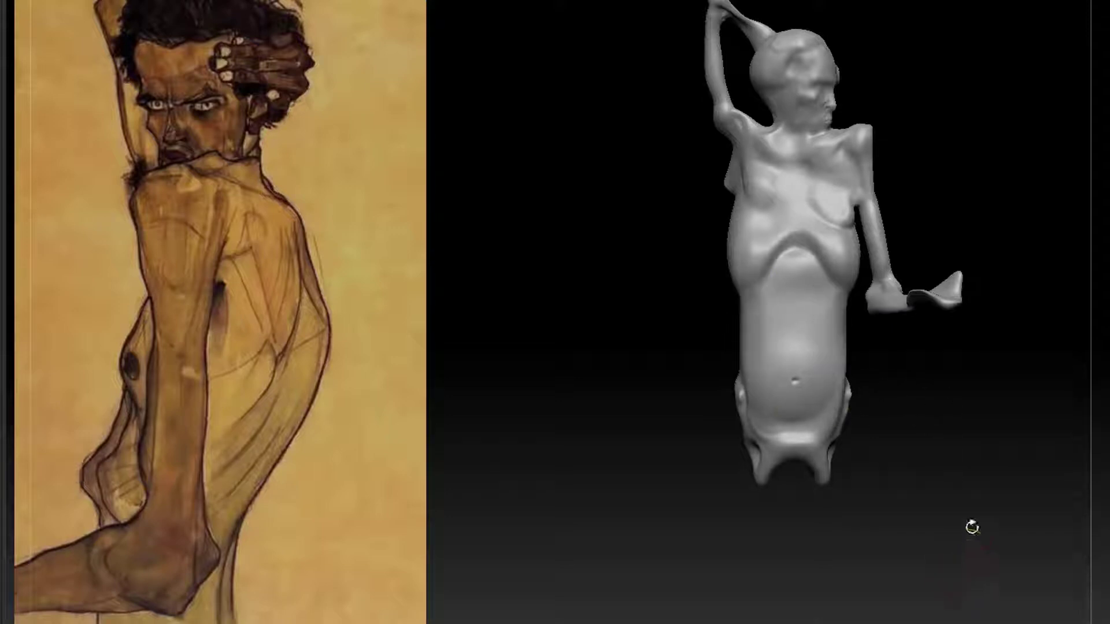
{"action": "mouse_move", "coordinate": [972, 527]}
{"action": "left_mouse_down", "text": "alt"}
{"action": "mouse_move", "coordinate": [941, 407]}
{"action": "mouse_move", "coordinate": [951, 379]}
{"action": "mouse_move", "coordinate": [855, 428]}
{"action": "mouse_move", "coordinate": [832, 403]}
{"action": "mouse_move", "coordinate": [909, 404]}
{"action": "mouse_move", "coordinate": [948, 445]}
{"action": "left_mouse_up", "text": "alt"}
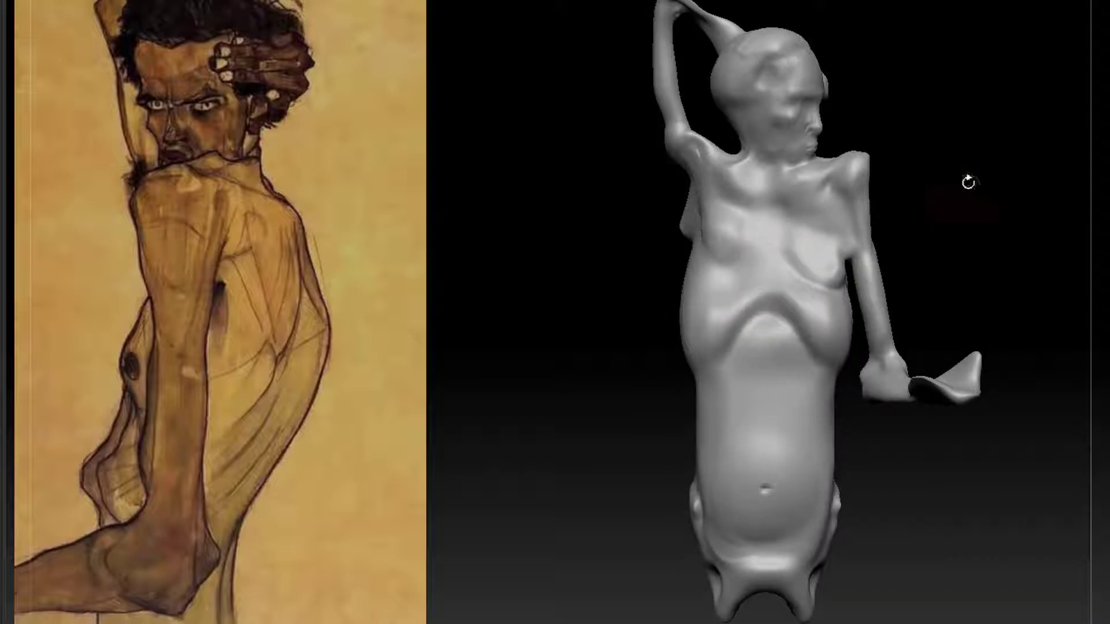
{"action": "left_click_drag", "start_coordinate": [968, 181], "coordinate": [973, 211], "text": "alt"}
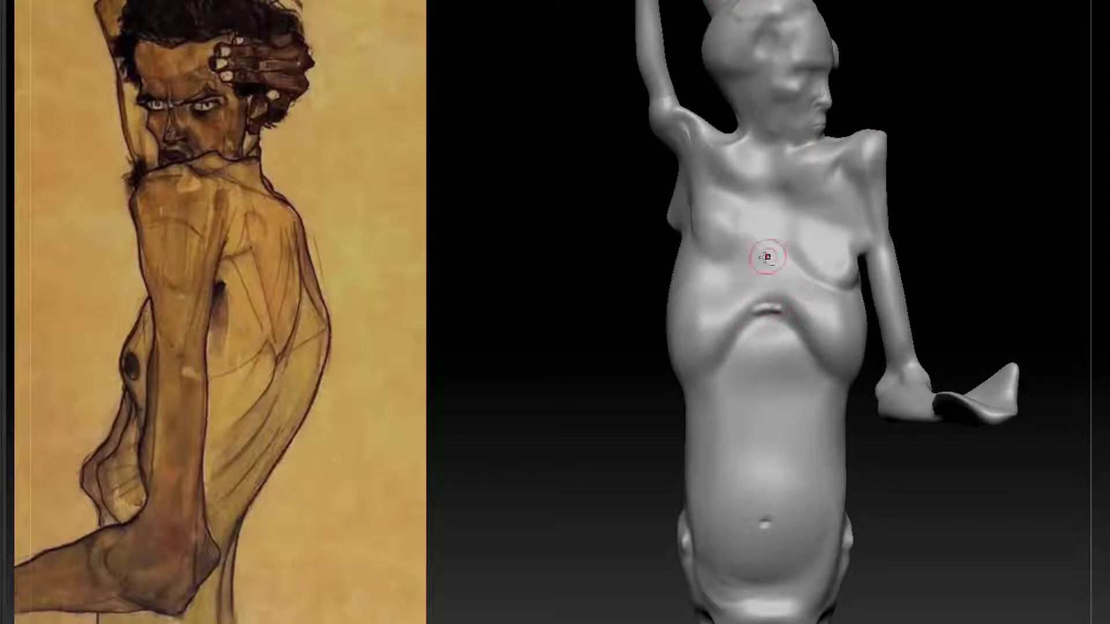
{"action": "left_click_drag", "start_coordinate": [760, 256], "coordinate": [779, 256]}
{"action": "left_click_drag", "start_coordinate": [994, 237], "coordinate": [969, 270]}
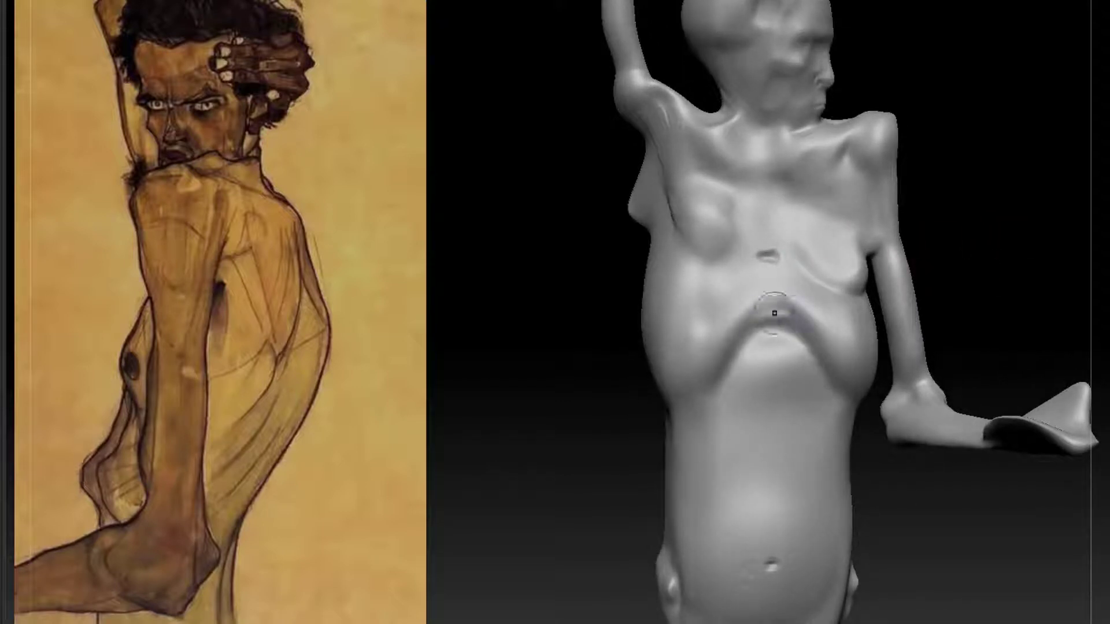
{"action": "mouse_move", "coordinate": [769, 267]}
{"action": "left_mouse_down"}
{"action": "mouse_move", "coordinate": [775, 283]}
{"action": "mouse_move", "coordinate": [749, 323]}
{"action": "mouse_move", "coordinate": [792, 339]}
{"action": "mouse_move", "coordinate": [758, 289]}
{"action": "mouse_move", "coordinate": [775, 274]}
{"action": "left_mouse_up"}
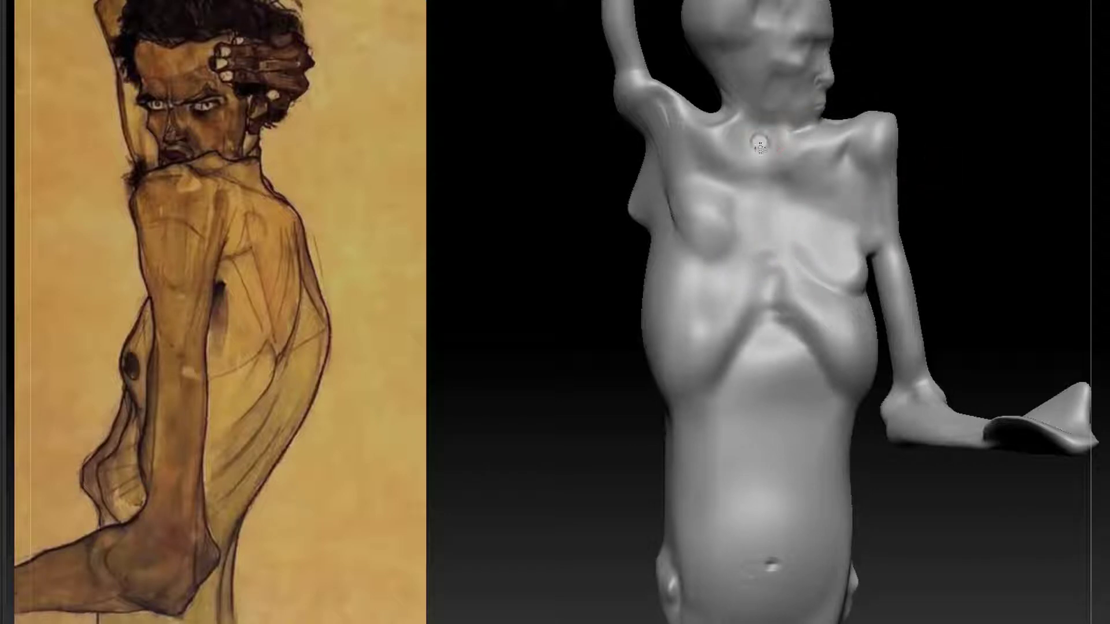
Shape the pit of the neck and the inner part of the collarbone on the raised-arm side.
{"action": "left_click_drag", "start_coordinate": [960, 130], "coordinate": [953, 186], "text": "alt"}
{"action": "mouse_move", "coordinate": [742, 154]}
{"action": "left_mouse_down"}
{"action": "mouse_move", "coordinate": [724, 162]}
{"action": "mouse_move", "coordinate": [735, 174]}
{"action": "mouse_move", "coordinate": [723, 163]}
{"action": "mouse_move", "coordinate": [719, 176]}
{"action": "mouse_move", "coordinate": [752, 189]}
{"action": "left_mouse_up"}
{"action": "left_click_drag", "start_coordinate": [894, 29], "coordinate": [879, 13]}
{"action": "left_click_drag", "start_coordinate": [722, 104], "coordinate": [720, 118]}
{"action": "left_click_drag", "start_coordinate": [879, 76], "coordinate": [860, 77]}
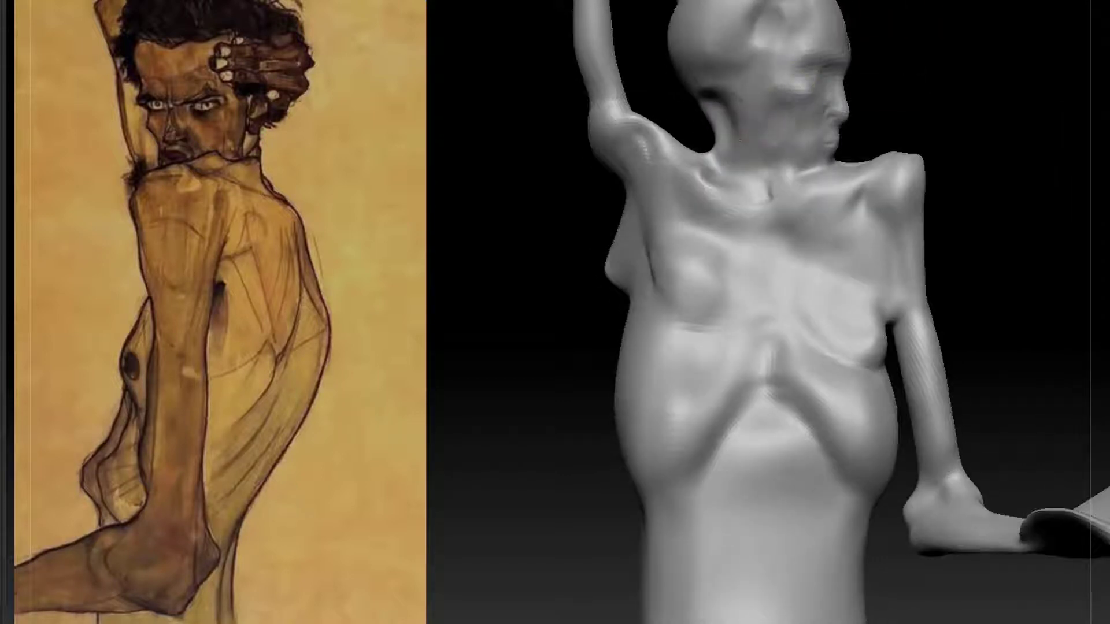
Carve a groove down the side of the neck behind the jaw and blend it into the surface.
{"action": "left_click_drag", "start_coordinate": [734, 100], "coordinate": [743, 156]}
{"action": "left_click_drag", "start_coordinate": [726, 119], "coordinate": [732, 161]}
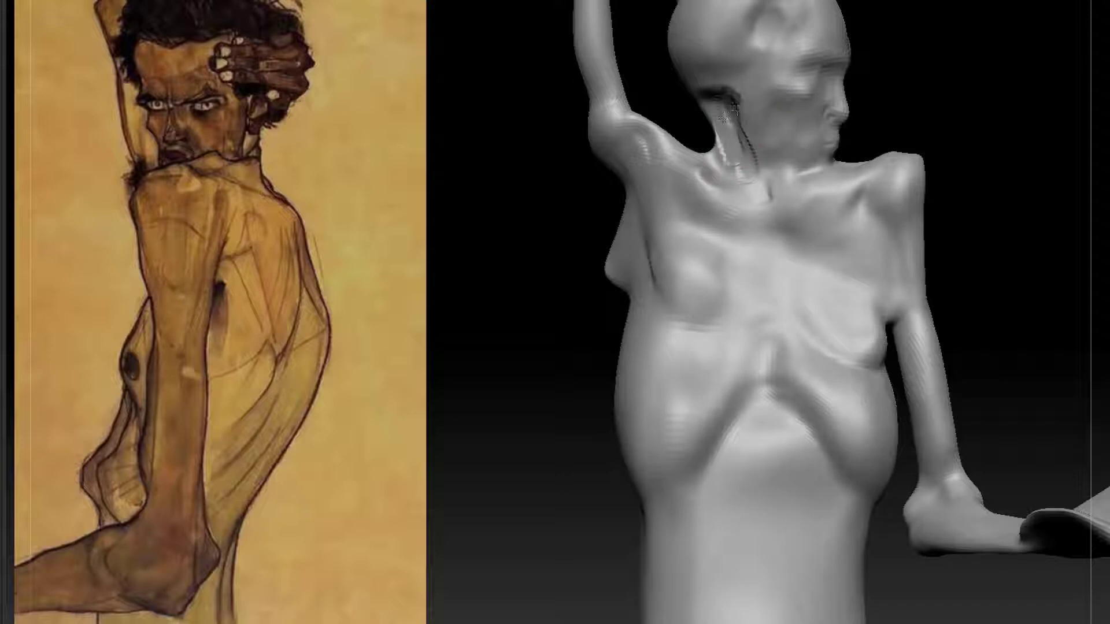
{"action": "mouse_move", "coordinate": [730, 94]}
{"action": "left_mouse_down"}
{"action": "mouse_move", "coordinate": [741, 130]}
{"action": "mouse_move", "coordinate": [731, 164]}
{"action": "left_mouse_up"}
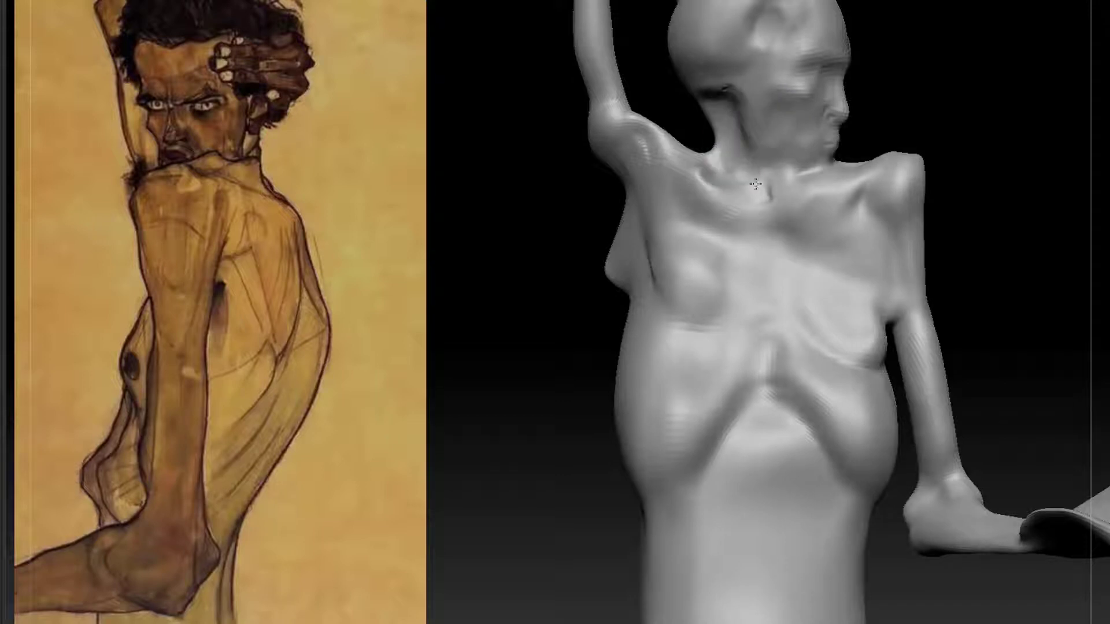
{"action": "mouse_move", "coordinate": [942, 60]}
{"action": "left_mouse_down"}
{"action": "mouse_move", "coordinate": [1048, 54]}
{"action": "mouse_move", "coordinate": [950, 58]}
{"action": "left_mouse_up"}
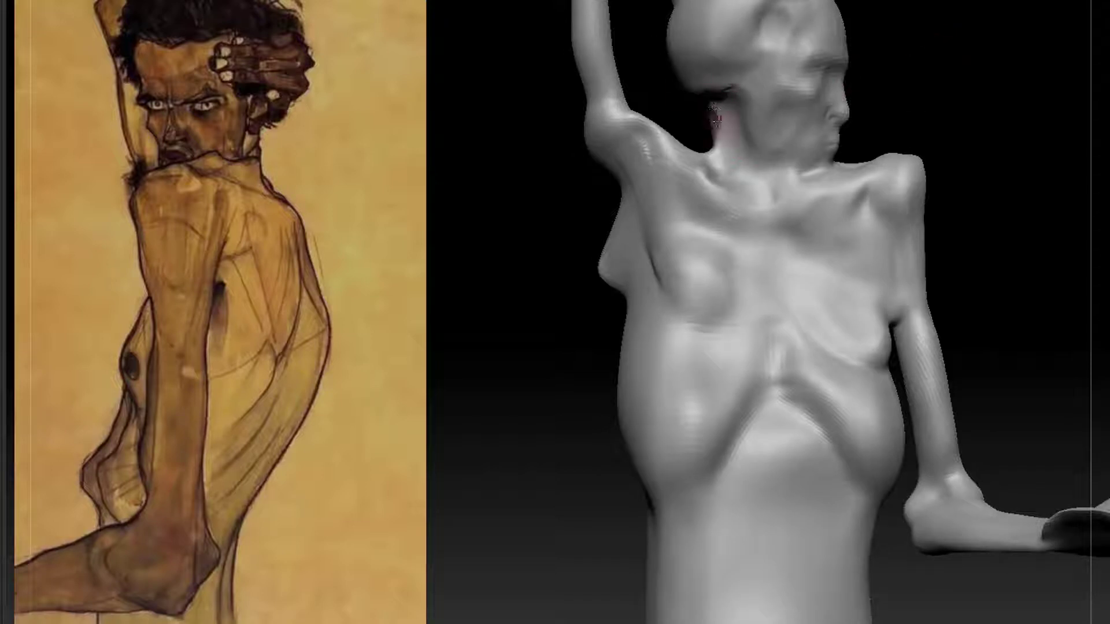
Rework the hollow at the pit of the neck between the inner ends of the collarbones.
{"action": "mouse_move", "coordinate": [916, 104]}
{"action": "left_mouse_down", "text": "alt"}
{"action": "mouse_move", "coordinate": [899, 49]}
{"action": "mouse_move", "coordinate": [913, 54]}
{"action": "mouse_move", "coordinate": [936, 134]}
{"action": "mouse_move", "coordinate": [928, 81]}
{"action": "mouse_move", "coordinate": [975, 133]}
{"action": "left_mouse_up", "text": "alt"}
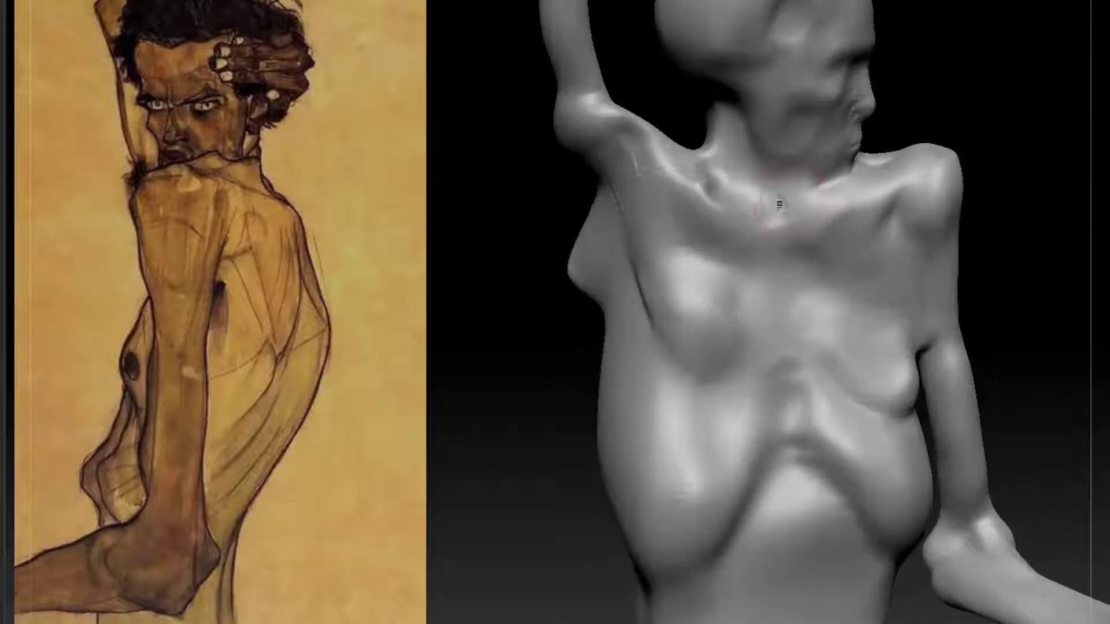
{"action": "mouse_move", "coordinate": [778, 203]}
{"action": "left_mouse_down"}
{"action": "mouse_move", "coordinate": [764, 194]}
{"action": "mouse_move", "coordinate": [776, 213]}
{"action": "left_mouse_up"}
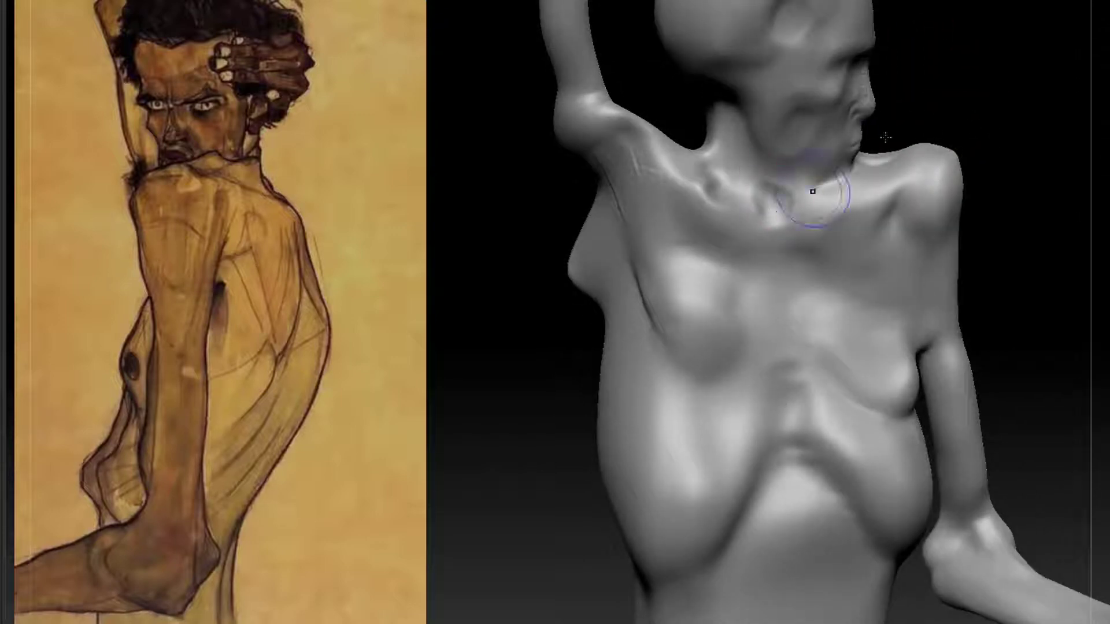
{"action": "left_click_drag", "start_coordinate": [884, 139], "coordinate": [799, 85]}
Build the long neck muscle as a raised strip from behind the jaw to the pit of the neck.
{"action": "left_click_drag", "start_coordinate": [734, 104], "coordinate": [777, 208]}
{"action": "left_click_drag", "start_coordinate": [731, 116], "coordinate": [773, 200]}
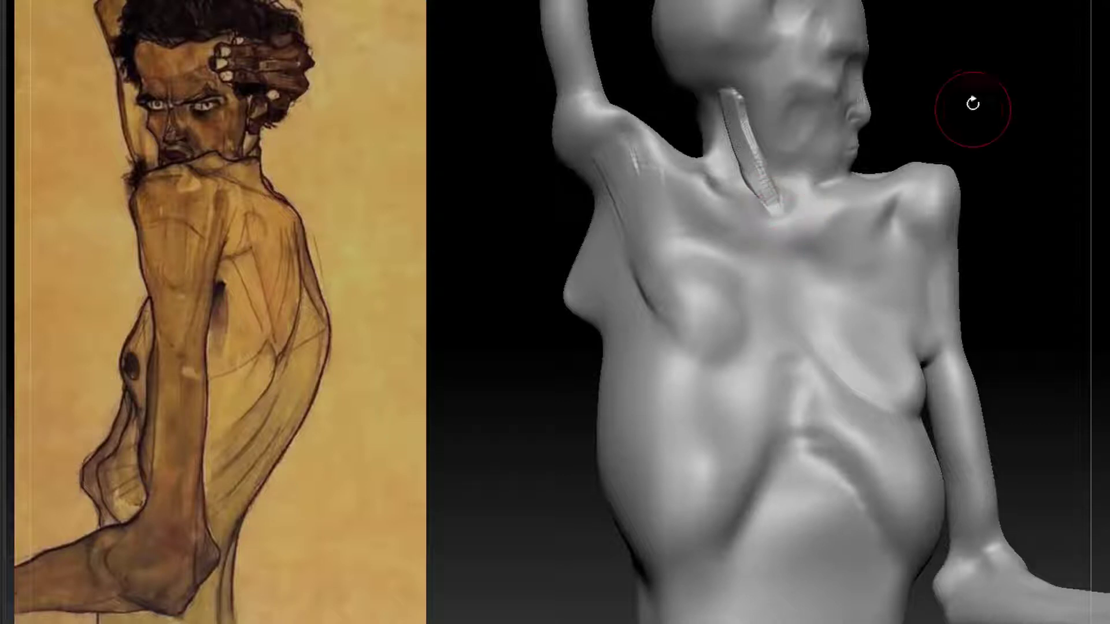
{"action": "left_click_drag", "start_coordinate": [971, 104], "coordinate": [925, 156]}
{"action": "left_click_drag", "start_coordinate": [724, 155], "coordinate": [747, 219]}
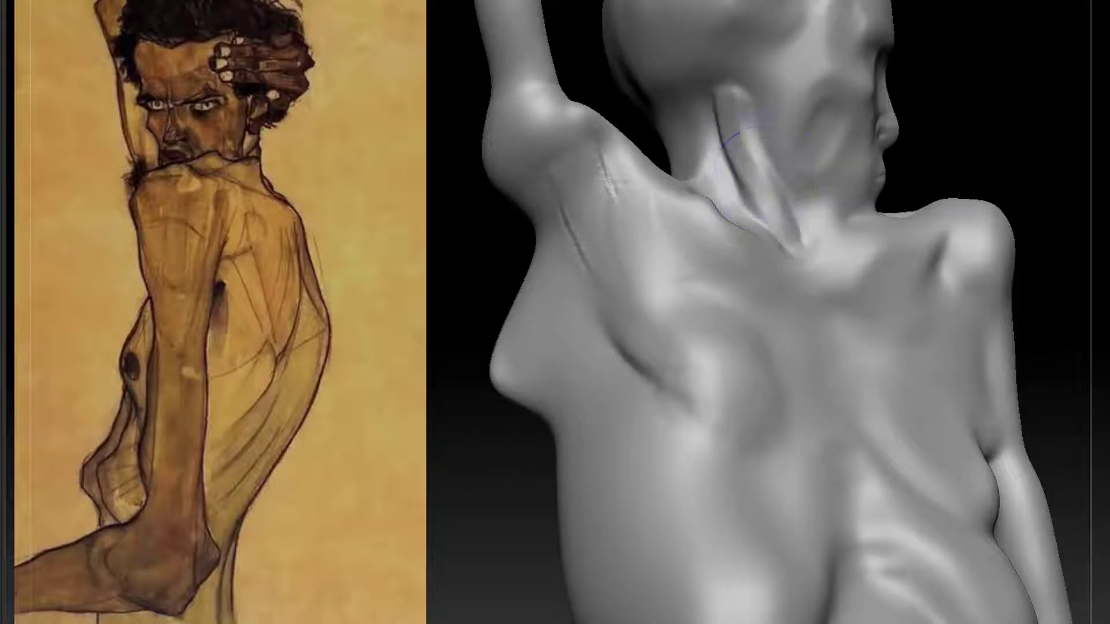
{"action": "left_click_drag", "start_coordinate": [719, 110], "coordinate": [772, 203]}
Blend the upper end of the long neck muscle into the skull behind the jaw.
{"action": "mouse_move", "coordinate": [1023, 109]}
{"action": "left_mouse_down"}
{"action": "mouse_move", "coordinate": [993, 104]}
{"action": "mouse_move", "coordinate": [916, 37]}
{"action": "mouse_move", "coordinate": [909, 138]}
{"action": "left_mouse_up"}
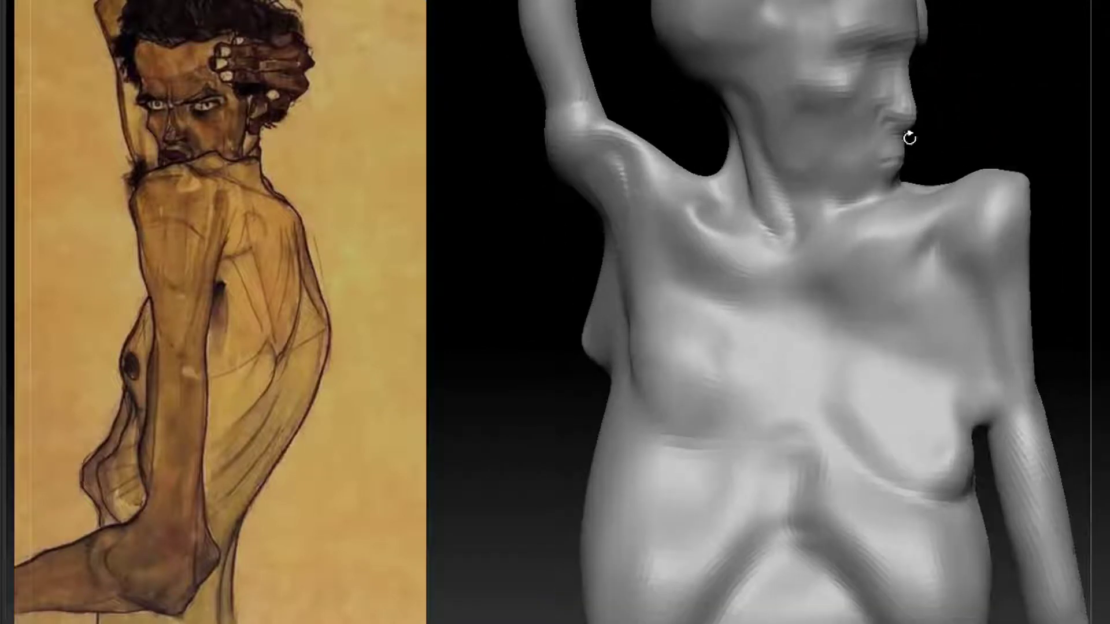
{"action": "left_click_drag", "start_coordinate": [761, 95], "coordinate": [720, 118]}
{"action": "mouse_move", "coordinate": [1017, 62]}
{"action": "left_mouse_down"}
{"action": "mouse_move", "coordinate": [1017, 43]}
{"action": "mouse_move", "coordinate": [956, 85]}
{"action": "mouse_move", "coordinate": [817, 62]}
{"action": "left_mouse_up"}
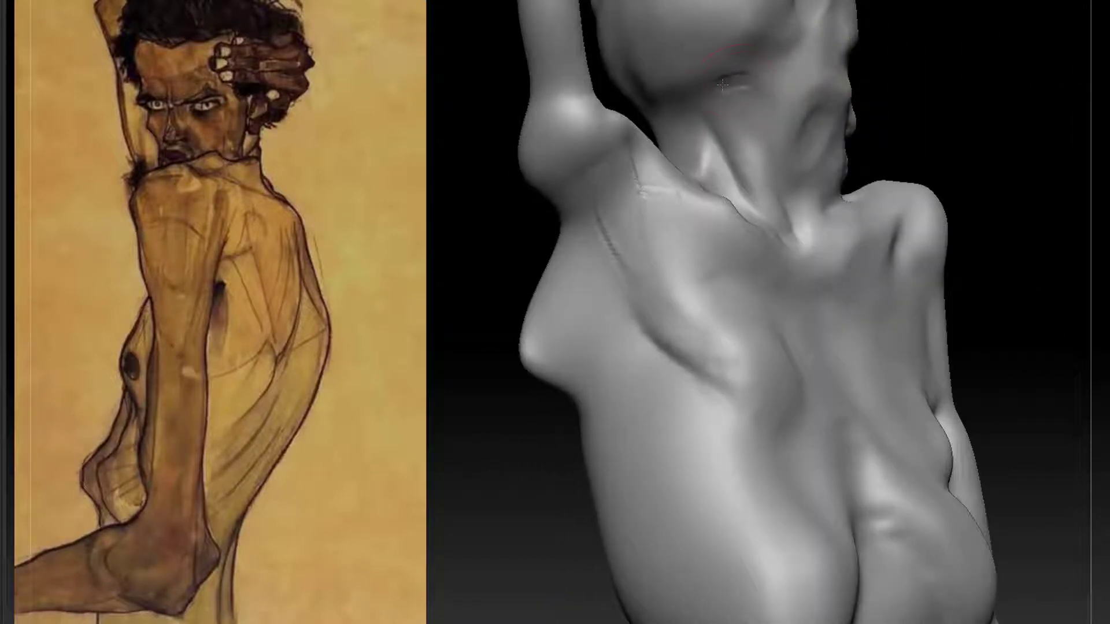
{"action": "mouse_move", "coordinate": [938, 76]}
{"action": "left_mouse_down"}
{"action": "mouse_move", "coordinate": [924, 52]}
{"action": "mouse_move", "coordinate": [829, 3]}
{"action": "left_mouse_up"}
Carve fine creases along the neck tendon down to the pit of the neck with the DamStandard brush.
{"action": "key", "text": "b"}
{"action": "key", "text": "d"}
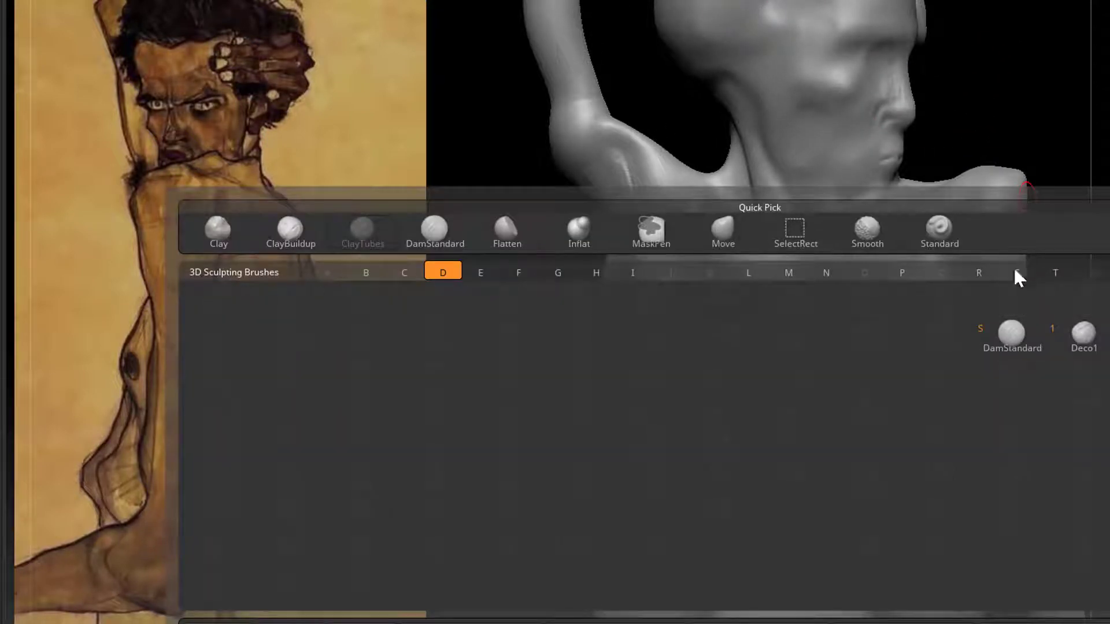
{"action": "key", "text": "s"}
{"action": "left_click_drag", "start_coordinate": [793, 231], "coordinate": [783, 248]}
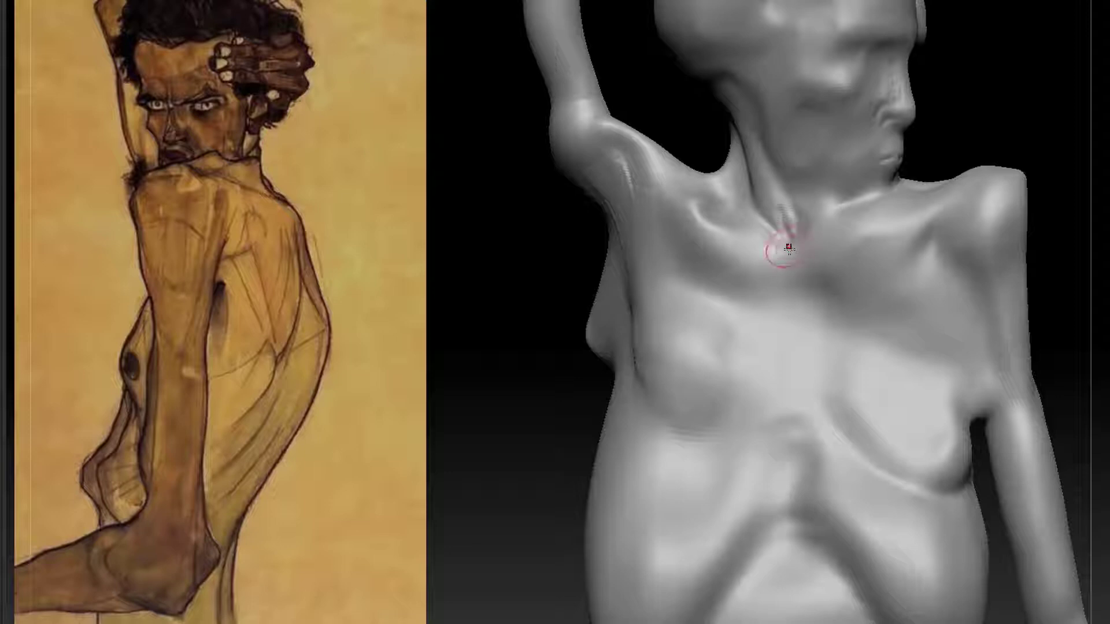
{"action": "left_click_drag", "start_coordinate": [994, 84], "coordinate": [1007, 80]}
{"action": "left_click_drag", "start_coordinate": [788, 208], "coordinate": [791, 252]}
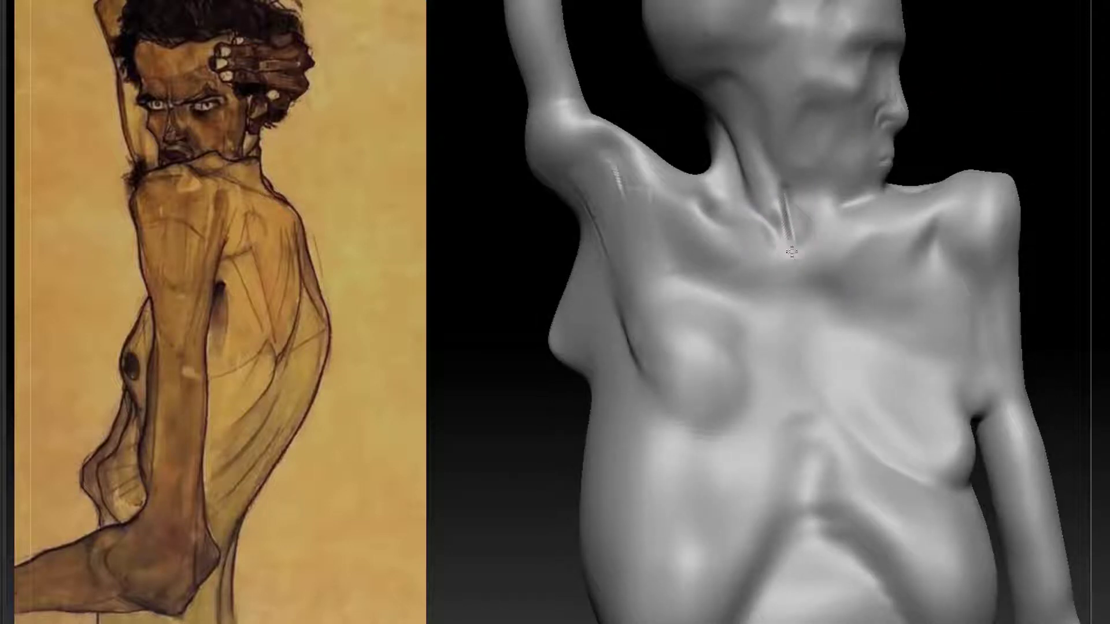
{"action": "left_click_drag", "start_coordinate": [783, 191], "coordinate": [787, 238]}
{"action": "left_click_drag", "start_coordinate": [777, 163], "coordinate": [788, 235]}
Define the collarbone on the lowered-arm side by carving a crease along it from shoulder to neck.
{"action": "left_click_drag", "start_coordinate": [994, 114], "coordinate": [1014, 84], "text": "alt"}
{"action": "mouse_move", "coordinate": [832, 169]}
{"action": "left_mouse_down"}
{"action": "mouse_move", "coordinate": [893, 171]}
{"action": "mouse_move", "coordinate": [837, 173]}
{"action": "left_mouse_up"}
{"action": "left_click_drag", "start_coordinate": [979, 119], "coordinate": [1010, 120]}
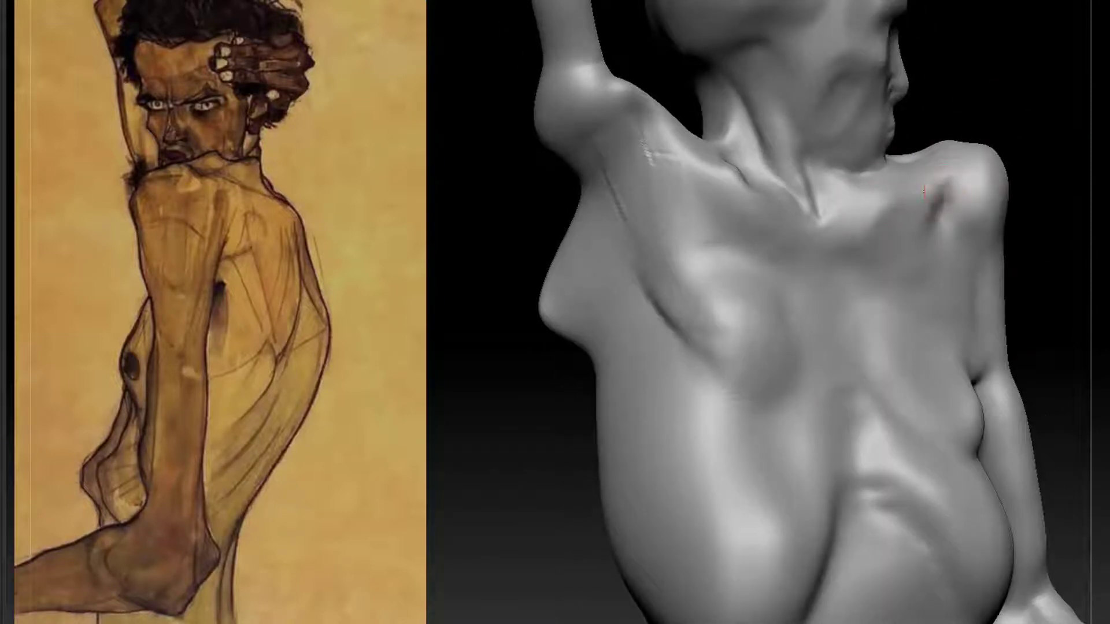
{"action": "left_click_drag", "start_coordinate": [924, 190], "coordinate": [833, 237]}
{"action": "mouse_move", "coordinate": [856, 189]}
{"action": "left_mouse_down"}
{"action": "mouse_move", "coordinate": [836, 199]}
{"action": "mouse_move", "coordinate": [919, 193]}
{"action": "left_mouse_up"}
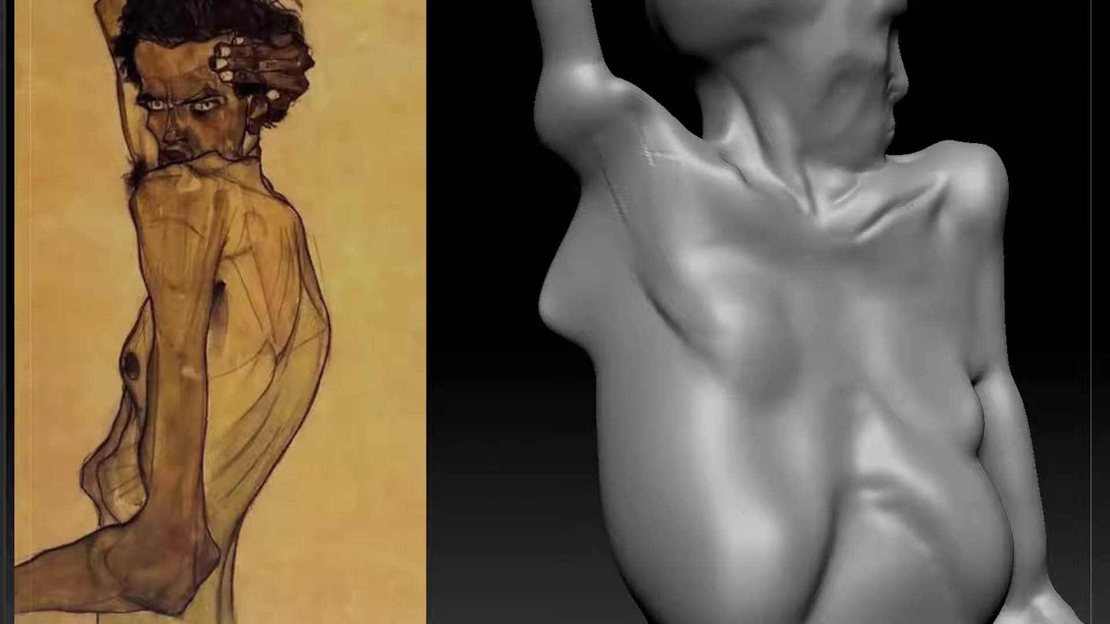
Refine the outer end of the collarbone and the hollow beside the lowered arm's shoulder.
{"action": "left_click_drag", "start_coordinate": [1022, 139], "coordinate": [977, 133]}
{"action": "left_click_drag", "start_coordinate": [952, 184], "coordinate": [920, 200]}
{"action": "left_click_drag", "start_coordinate": [1017, 113], "coordinate": [1004, 113]}
{"action": "mouse_move", "coordinate": [952, 174]}
{"action": "left_mouse_down"}
{"action": "mouse_move", "coordinate": [922, 194]}
{"action": "mouse_move", "coordinate": [939, 186]}
{"action": "mouse_move", "coordinate": [936, 199]}
{"action": "mouse_move", "coordinate": [921, 194]}
{"action": "left_mouse_up"}
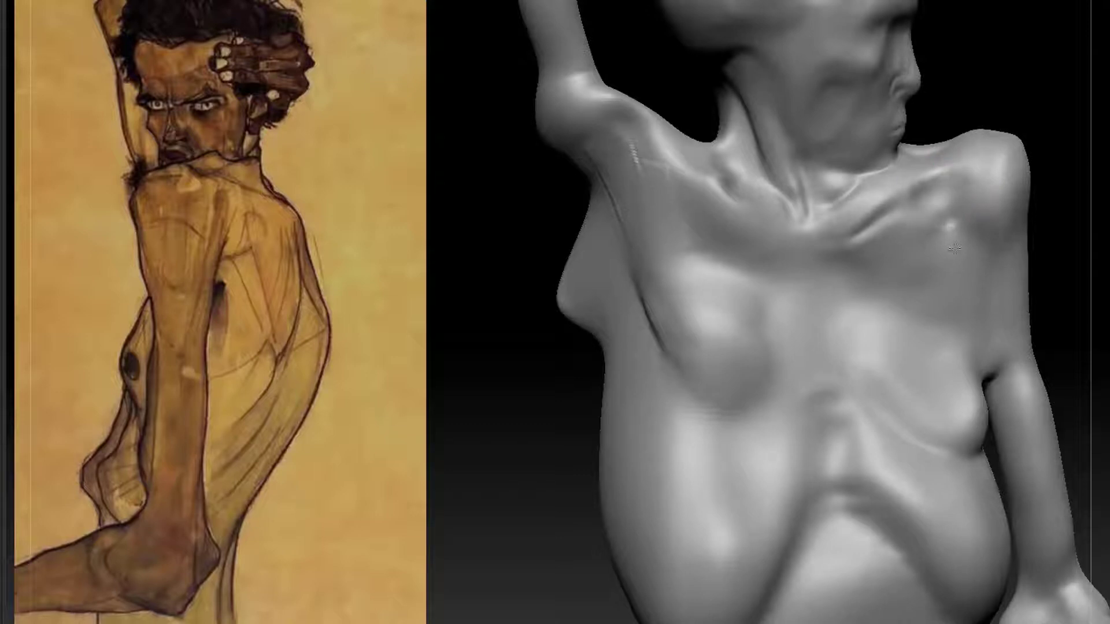
Build up the upper breastbone just below the pit of the neck.
{"action": "mouse_move", "coordinate": [1061, 217]}
{"action": "left_mouse_down"}
{"action": "mouse_move", "coordinate": [1040, 151]}
{"action": "mouse_move", "coordinate": [1023, 232]}
{"action": "left_mouse_up"}
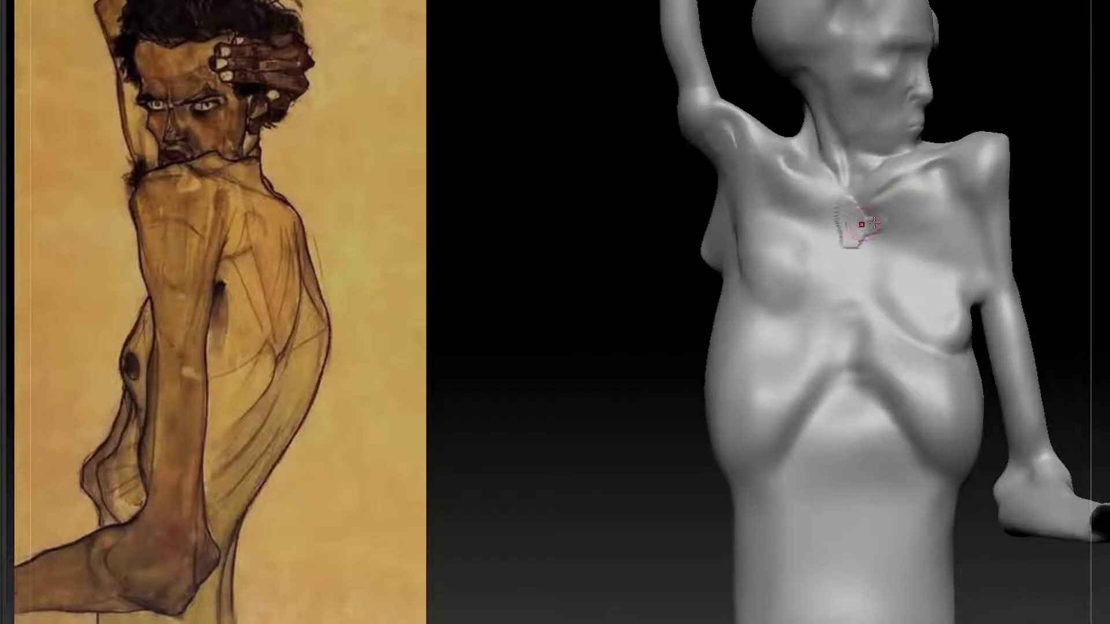
{"action": "mouse_move", "coordinate": [873, 221]}
{"action": "left_mouse_down"}
{"action": "mouse_move", "coordinate": [855, 223]}
{"action": "mouse_move", "coordinate": [863, 241]}
{"action": "left_mouse_up"}
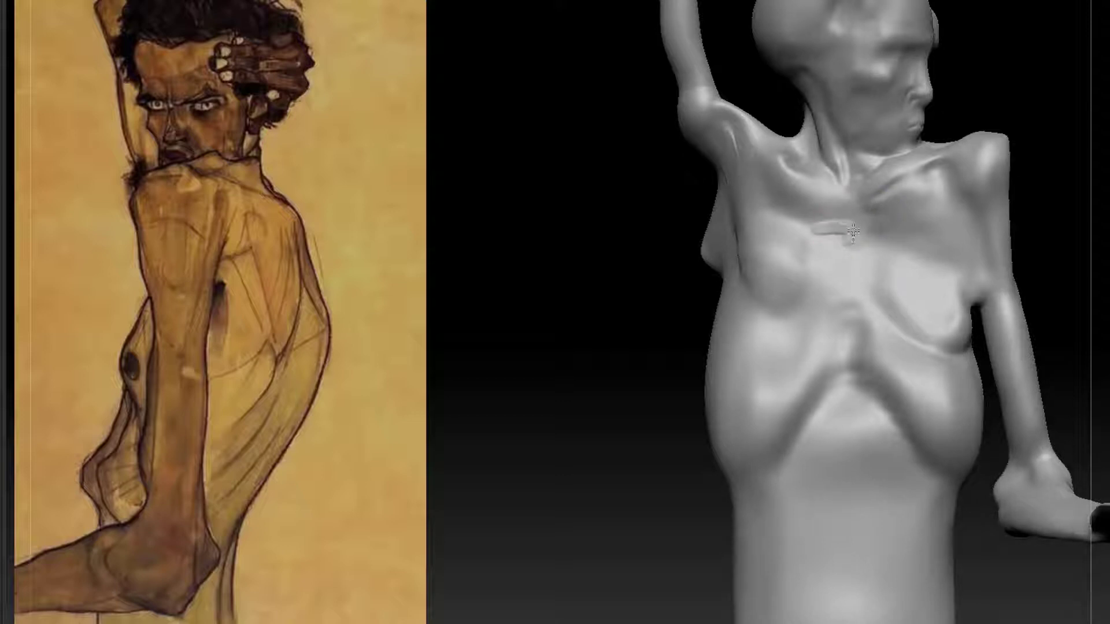
{"action": "mouse_move", "coordinate": [1035, 173]}
{"action": "left_mouse_down", "text": "alt"}
{"action": "mouse_move", "coordinate": [1048, 105]}
{"action": "mouse_move", "coordinate": [1023, 346]}
{"action": "left_mouse_up", "text": "alt"}
Carve a crease below the lowered-arm side's collarbone, from the breastbone across the upper chest, with the DamStandard brush.
{"action": "key", "text": "b"}
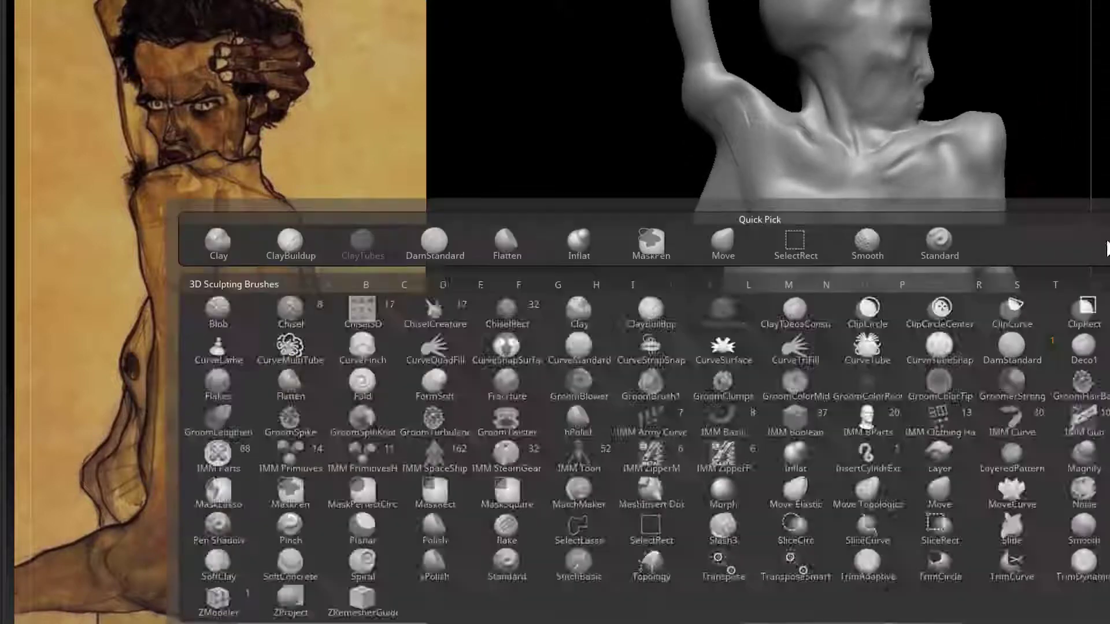
{"action": "key", "text": "d"}
{"action": "left_click", "coordinate": [1011, 347]}
{"action": "left_click_drag", "start_coordinate": [878, 176], "coordinate": [960, 226]}
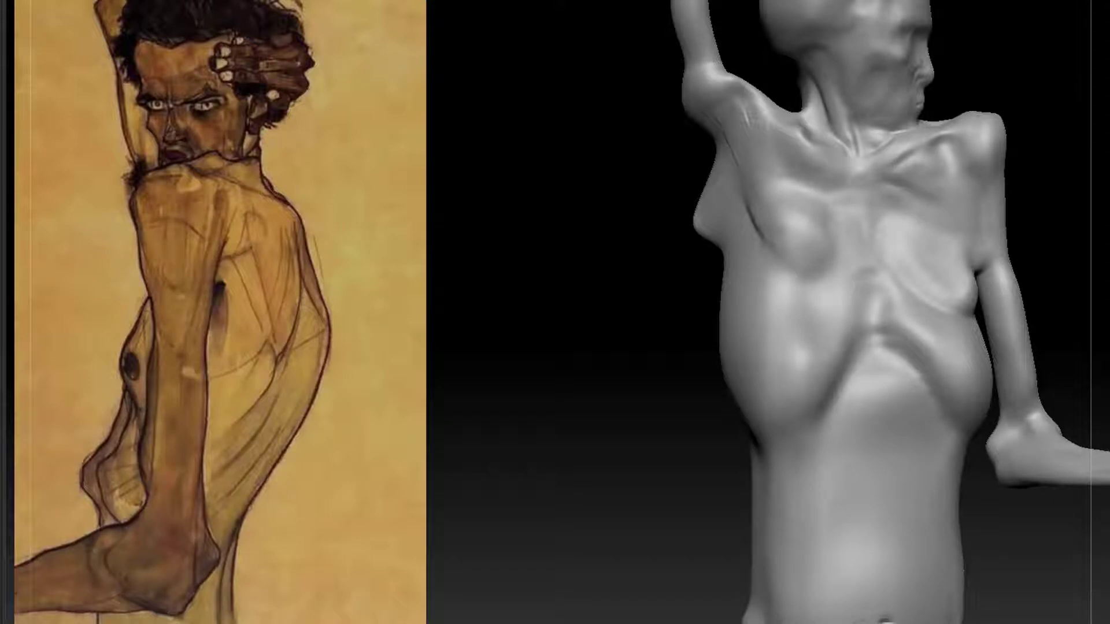
{"action": "left_click_drag", "start_coordinate": [939, 154], "coordinate": [872, 144], "text": "alt"}
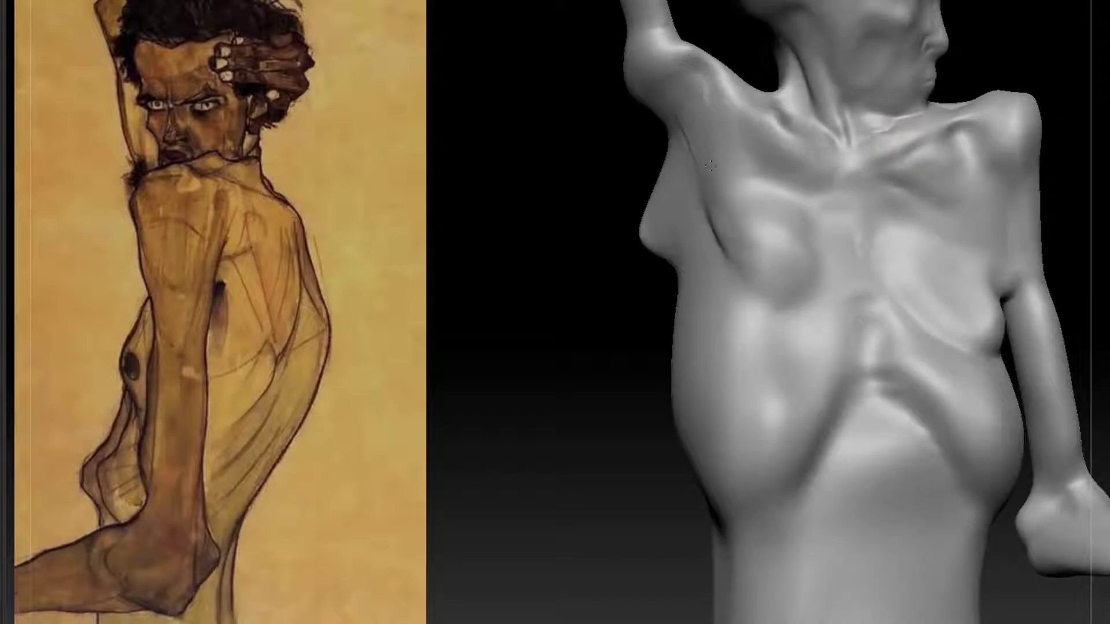
Carve the line of the spine down the middle of the back, from the base of the neck to the waist.
{"action": "mouse_move", "coordinate": [1011, 174]}
{"action": "left_mouse_down"}
{"action": "mouse_move", "coordinate": [1018, 154]}
{"action": "mouse_move", "coordinate": [988, 146]}
{"action": "mouse_move", "coordinate": [1013, 196]}
{"action": "mouse_move", "coordinate": [1014, 263]}
{"action": "left_mouse_up"}
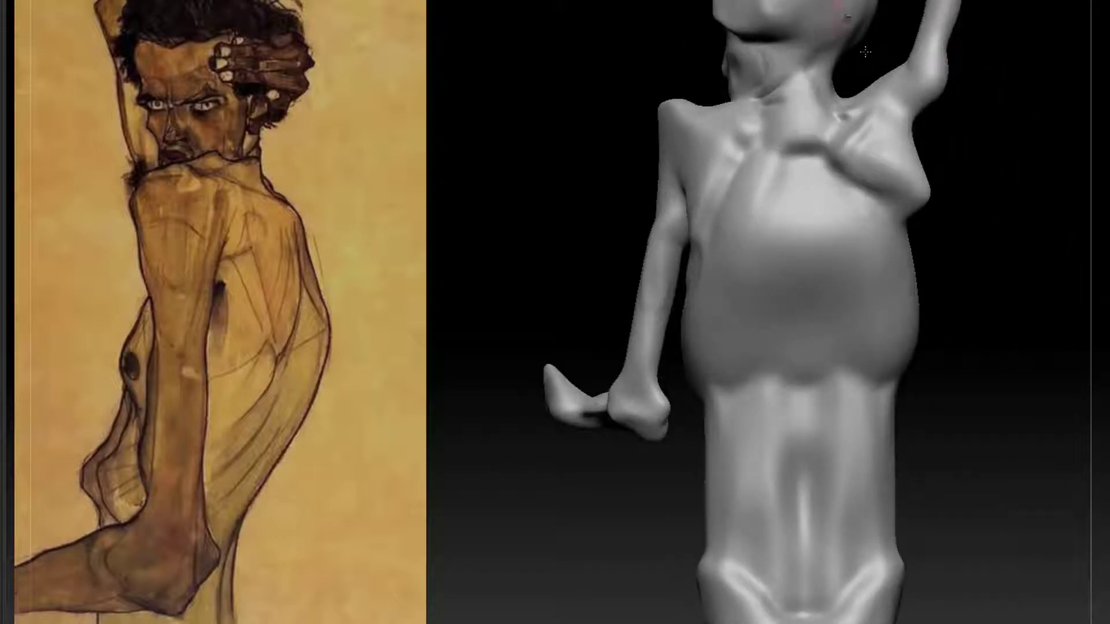
{"action": "left_click_drag", "start_coordinate": [825, 114], "coordinate": [813, 139]}
{"action": "mouse_move", "coordinate": [814, 140]}
{"action": "left_mouse_down"}
{"action": "mouse_move", "coordinate": [801, 394]}
{"action": "mouse_move", "coordinate": [809, 302]}
{"action": "left_mouse_up"}
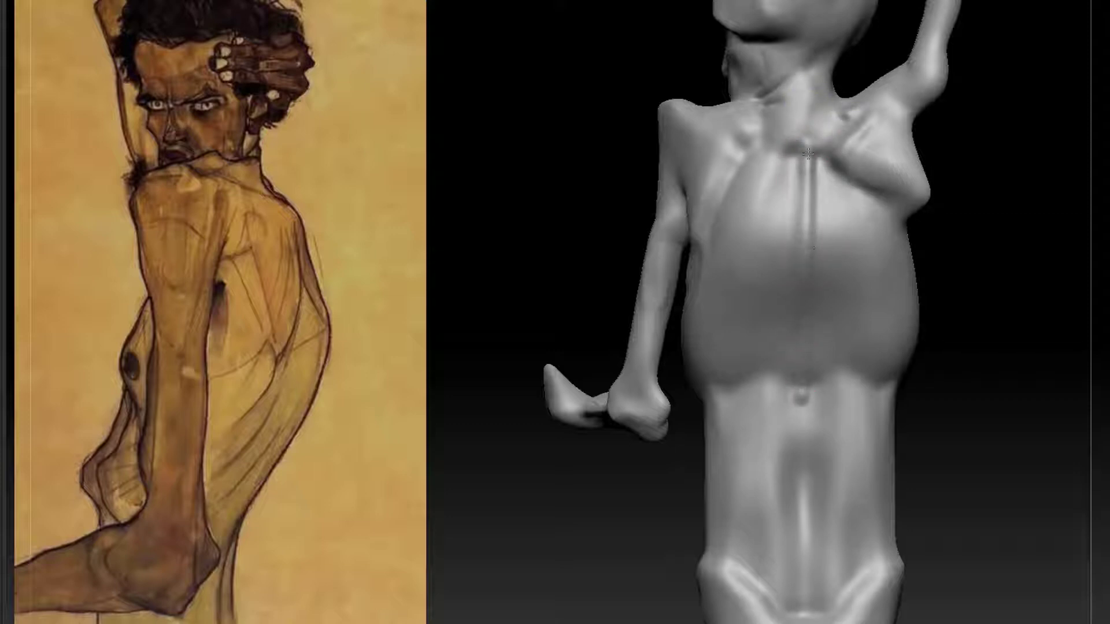
{"action": "left_click_drag", "start_coordinate": [1066, 256], "coordinate": [935, 234]}
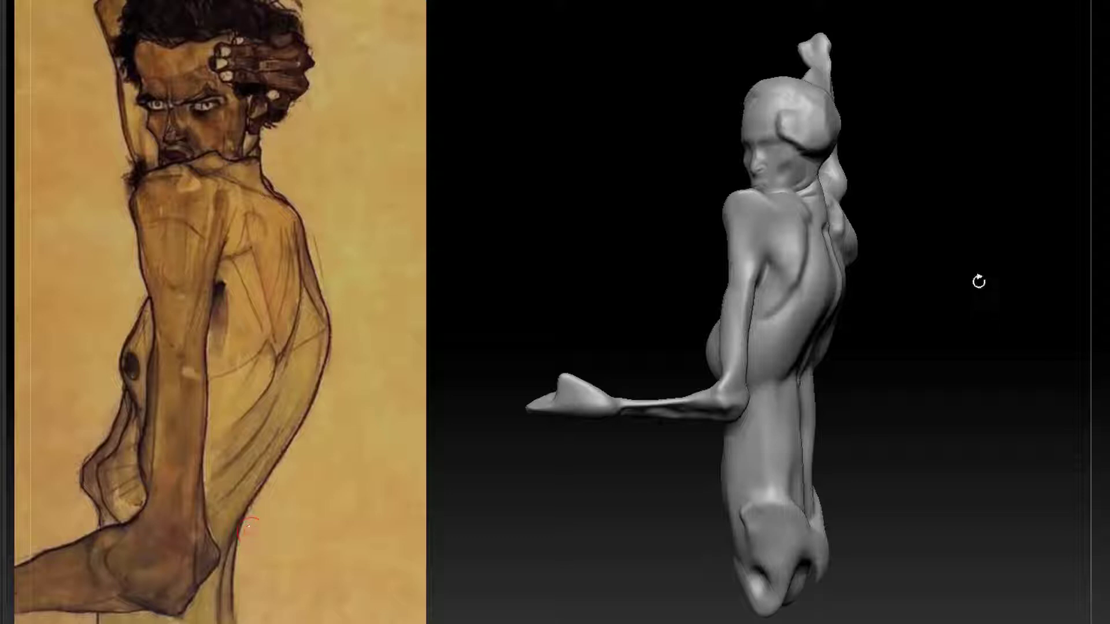
{"action": "left_click_drag", "start_coordinate": [983, 262], "coordinate": [972, 375], "text": "alt"}
{"action": "mouse_move", "coordinate": [971, 327]}
{"action": "left_mouse_down"}
{"action": "mouse_move", "coordinate": [996, 302]}
{"action": "mouse_move", "coordinate": [926, 188]}
{"action": "mouse_move", "coordinate": [964, 198]}
{"action": "left_mouse_up"}
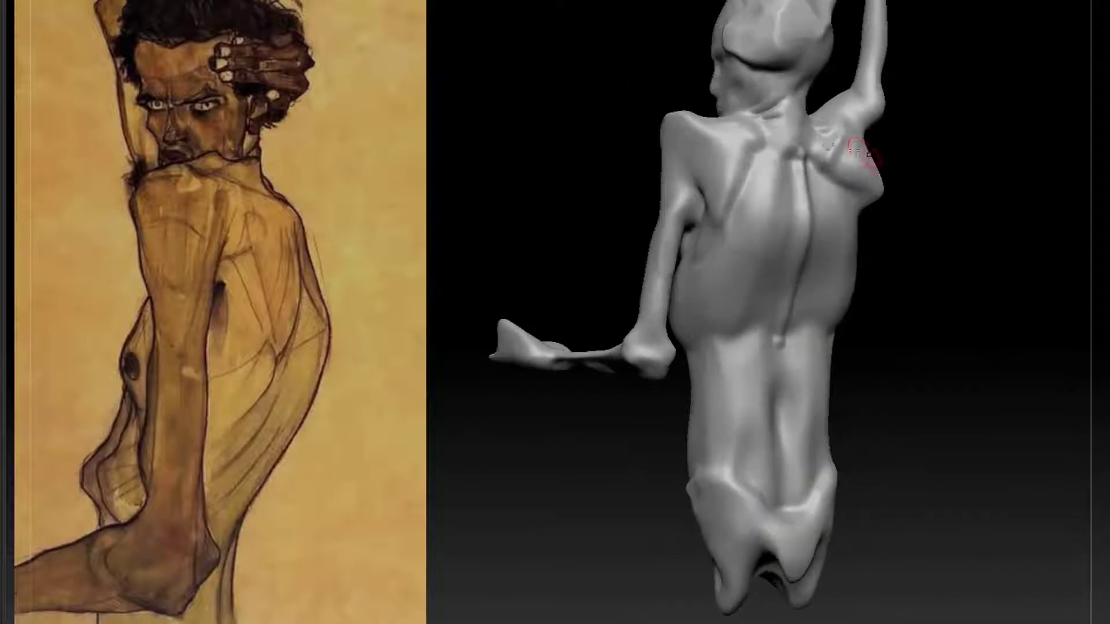
Refine the shoulder blade and the top of the shoulder on the lowered-arm side.
{"action": "mouse_move", "coordinate": [753, 157]}
{"action": "left_mouse_down"}
{"action": "mouse_move", "coordinate": [734, 190]}
{"action": "mouse_move", "coordinate": [729, 168]}
{"action": "left_mouse_up"}
{"action": "mouse_move", "coordinate": [922, 143]}
{"action": "left_mouse_down"}
{"action": "mouse_move", "coordinate": [964, 137]}
{"action": "mouse_move", "coordinate": [946, 169]}
{"action": "mouse_move", "coordinate": [967, 209]}
{"action": "mouse_move", "coordinate": [931, 203]}
{"action": "left_mouse_up"}
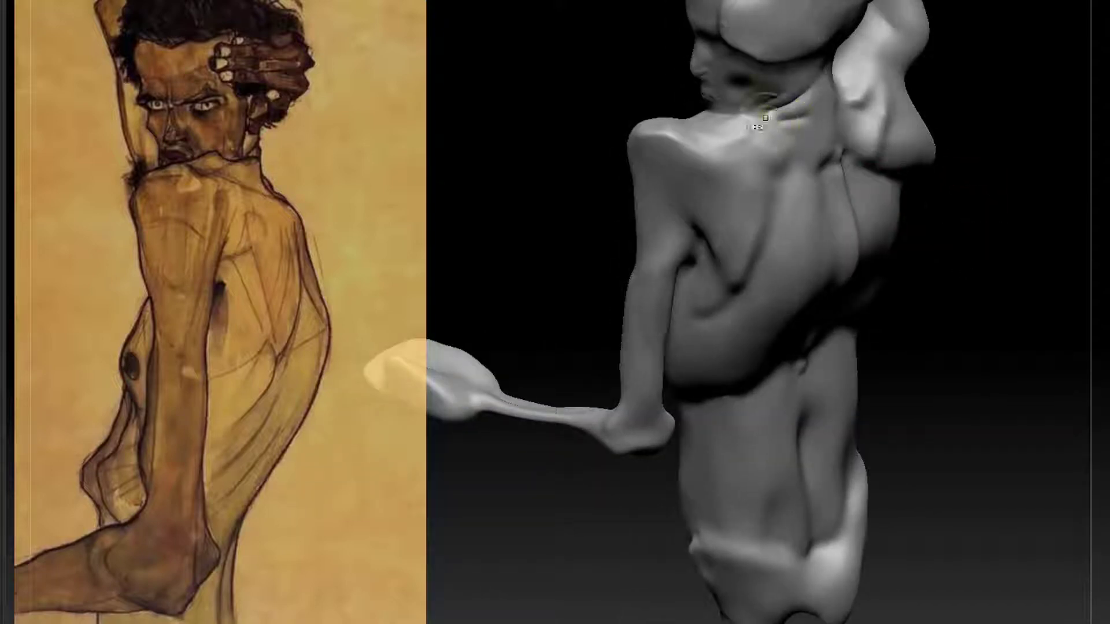
{"action": "left_click_drag", "start_coordinate": [585, 159], "coordinate": [582, 225]}
{"action": "left_click_drag", "start_coordinate": [667, 125], "coordinate": [670, 125]}
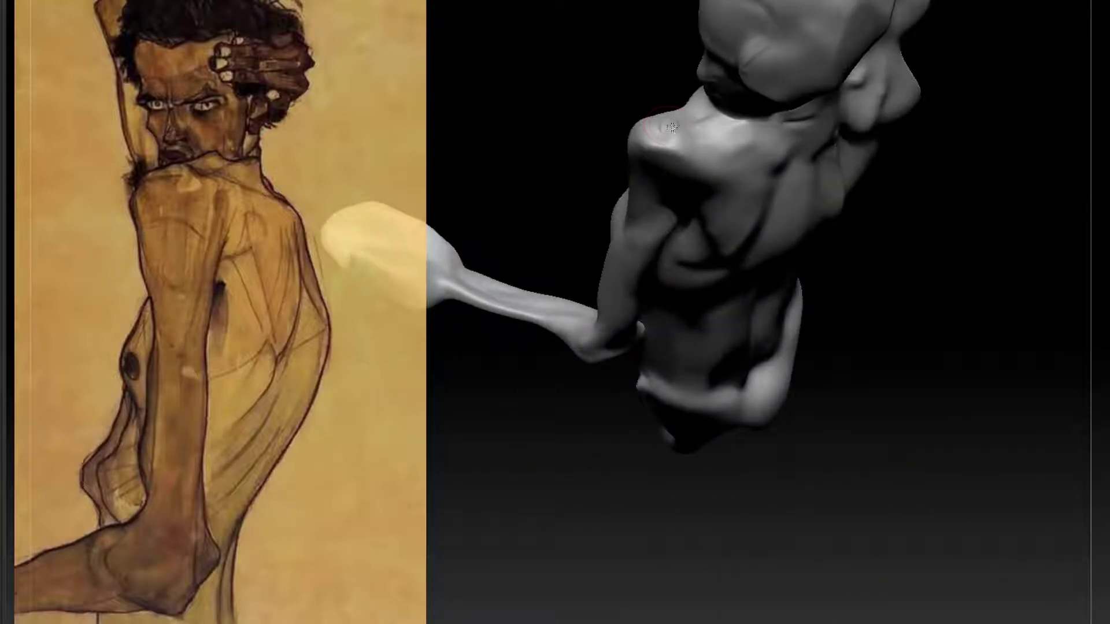
{"action": "mouse_move", "coordinate": [966, 235]}
{"action": "left_mouse_down"}
{"action": "mouse_move", "coordinate": [966, 136]}
{"action": "mouse_move", "coordinate": [971, 174]}
{"action": "left_mouse_up"}
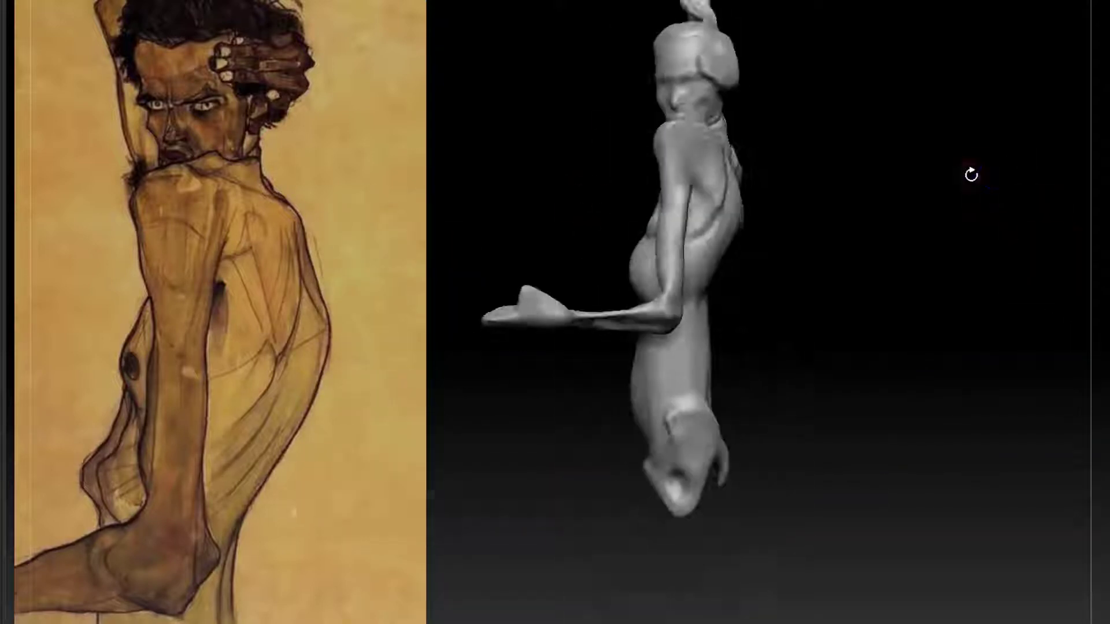
Examine the whole figure from the side and front, comparing its silhouette and torso forms with the painting.
{"action": "mouse_move", "coordinate": [953, 275]}
{"action": "left_mouse_down", "text": "alt"}
{"action": "mouse_move", "coordinate": [983, 274]}
{"action": "mouse_move", "coordinate": [956, 248]}
{"action": "mouse_move", "coordinate": [946, 322]}
{"action": "mouse_move", "coordinate": [913, 193]}
{"action": "mouse_move", "coordinate": [892, 290]}
{"action": "mouse_move", "coordinate": [861, 199]}
{"action": "mouse_move", "coordinate": [809, 202]}
{"action": "left_mouse_up", "text": "alt"}
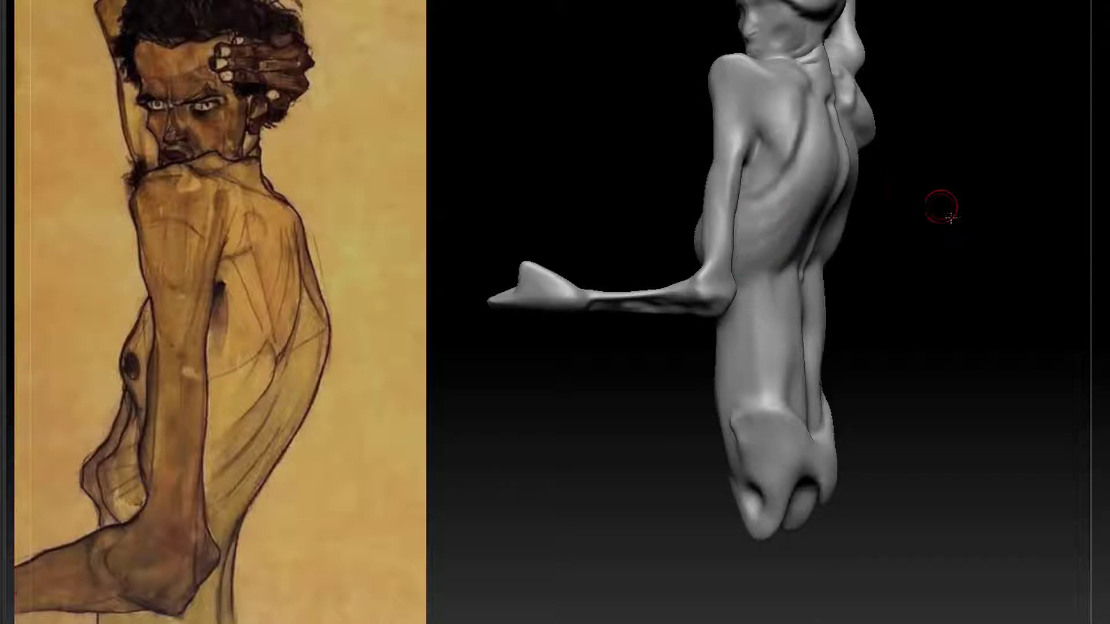
{"action": "mouse_move", "coordinate": [941, 205]}
{"action": "left_mouse_down"}
{"action": "mouse_move", "coordinate": [786, 222]}
{"action": "mouse_move", "coordinate": [754, 239]}
{"action": "mouse_move", "coordinate": [904, 243]}
{"action": "mouse_move", "coordinate": [941, 276]}
{"action": "left_mouse_up"}
{"action": "mouse_move", "coordinate": [941, 276]}
{"action": "left_mouse_down", "text": "alt"}
{"action": "mouse_move", "coordinate": [909, 213]}
{"action": "mouse_move", "coordinate": [877, 219]}
{"action": "left_mouse_up", "text": "alt"}
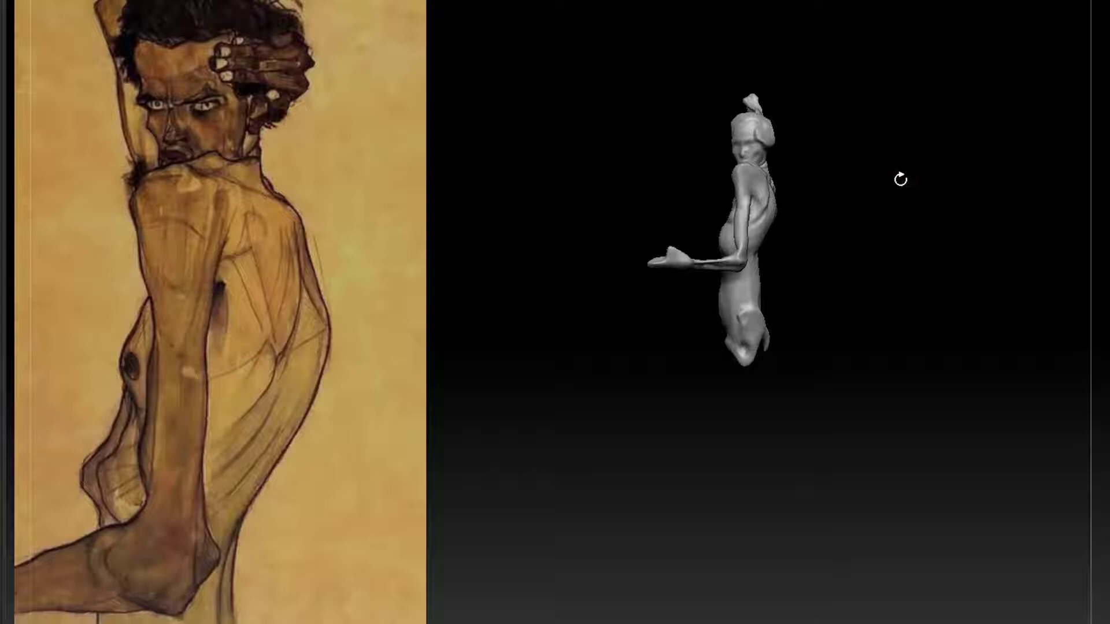
{"action": "mouse_move", "coordinate": [900, 179]}
{"action": "left_mouse_down", "text": "alt"}
{"action": "mouse_move", "coordinate": [963, 327]}
{"action": "mouse_move", "coordinate": [874, 219]}
{"action": "mouse_move", "coordinate": [852, 232]}
{"action": "left_mouse_up", "text": "alt"}
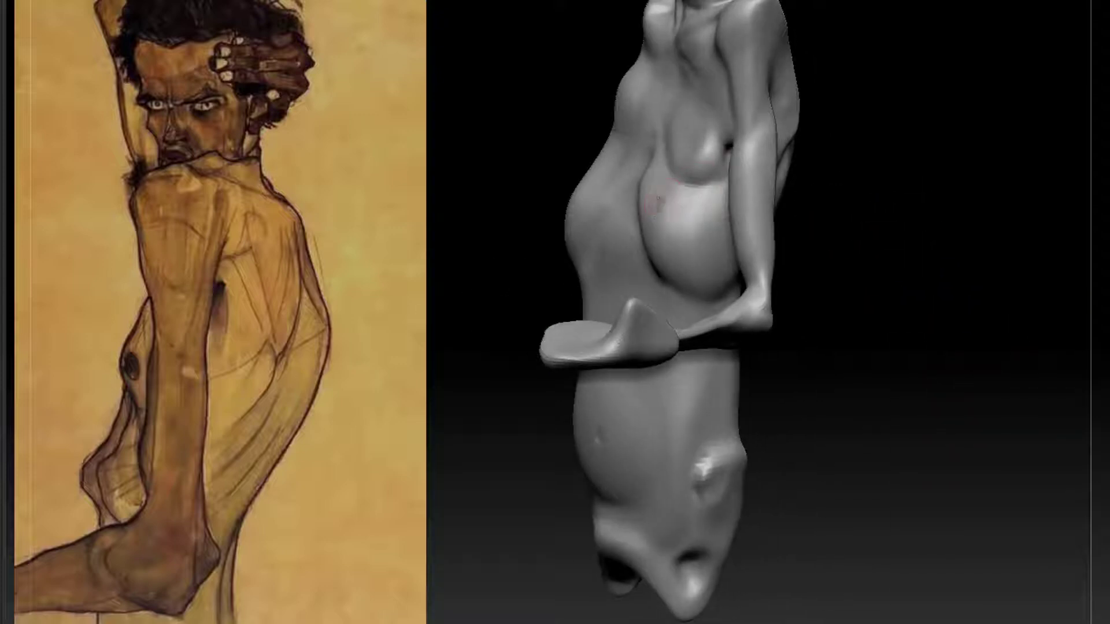
{"action": "mouse_move", "coordinate": [872, 184]}
{"action": "left_mouse_down"}
{"action": "mouse_move", "coordinate": [969, 164]}
{"action": "mouse_move", "coordinate": [976, 214]}
{"action": "left_mouse_up"}
{"action": "left_click_drag", "start_coordinate": [836, 119], "coordinate": [930, 144], "text": "alt"}
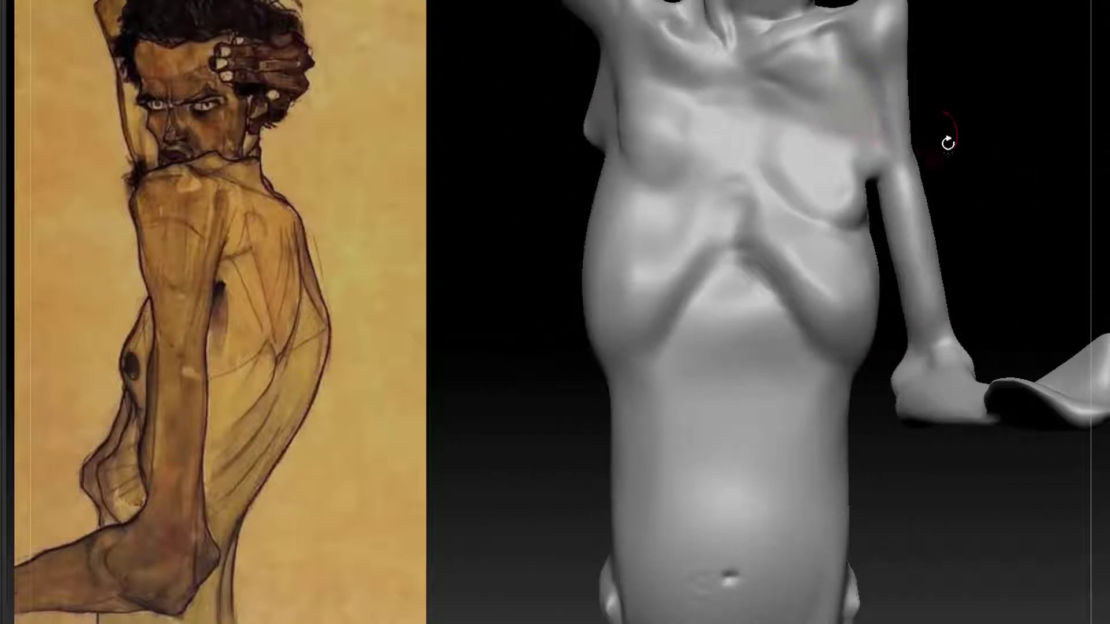
{"action": "mouse_move", "coordinate": [1006, 161]}
{"action": "left_mouse_down", "text": "alt"}
{"action": "mouse_move", "coordinate": [992, 181]}
{"action": "mouse_move", "coordinate": [1033, 182]}
{"action": "mouse_move", "coordinate": [980, 146]}
{"action": "mouse_move", "coordinate": [986, 175]}
{"action": "mouse_move", "coordinate": [1030, 235]}
{"action": "mouse_move", "coordinate": [1018, 287]}
{"action": "left_mouse_up", "text": "alt"}
{"action": "mouse_move", "coordinate": [976, 172]}
{"action": "left_mouse_down"}
{"action": "mouse_move", "coordinate": [994, 174]}
{"action": "mouse_move", "coordinate": [902, 168]}
{"action": "left_mouse_up"}
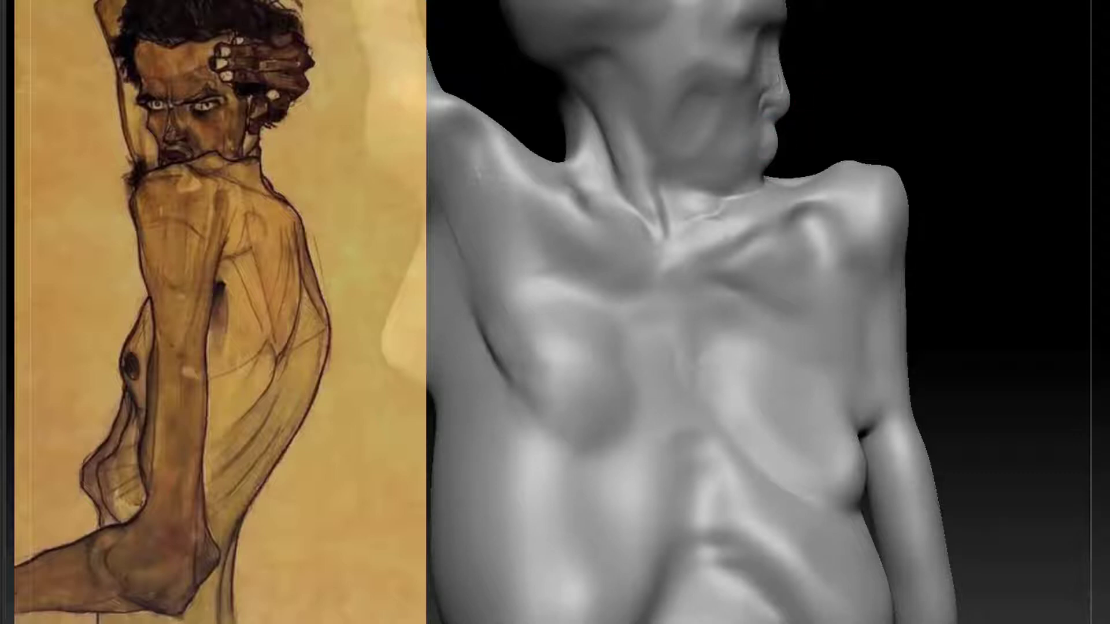
Hollow the cheek beside the nose and shape both eyes beneath the brow.
{"action": "mouse_move", "coordinate": [861, 98]}
{"action": "left_mouse_down"}
{"action": "mouse_move", "coordinate": [899, 102]}
{"action": "mouse_move", "coordinate": [901, 75]}
{"action": "mouse_move", "coordinate": [893, 95]}
{"action": "left_mouse_up"}
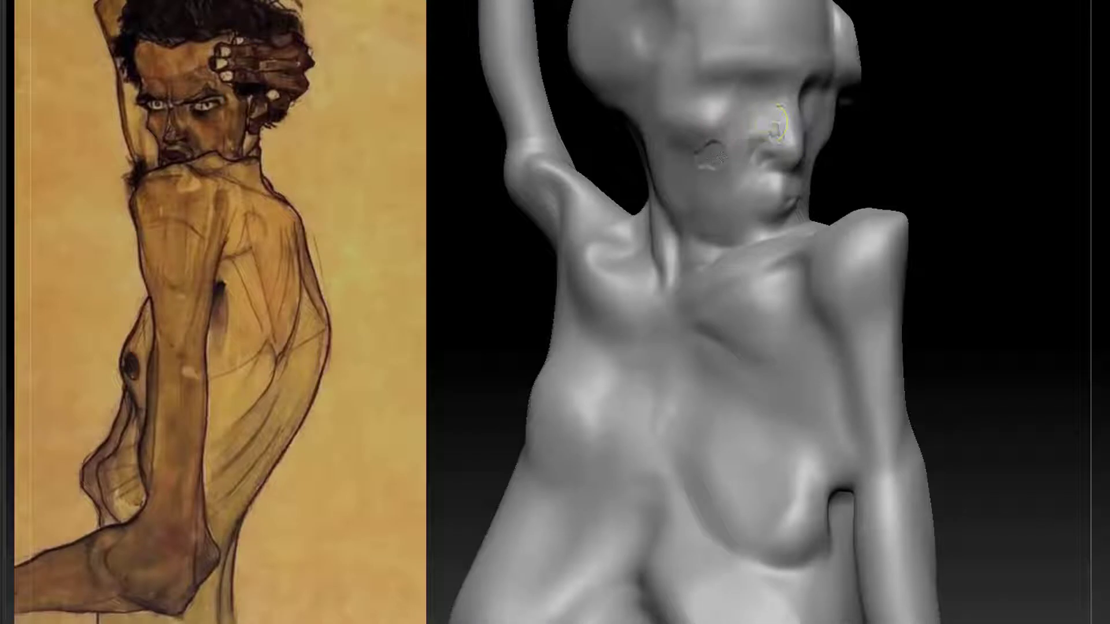
{"action": "mouse_move", "coordinate": [720, 156]}
{"action": "left_mouse_down"}
{"action": "mouse_move", "coordinate": [725, 179]}
{"action": "mouse_move", "coordinate": [712, 141]}
{"action": "left_mouse_up"}
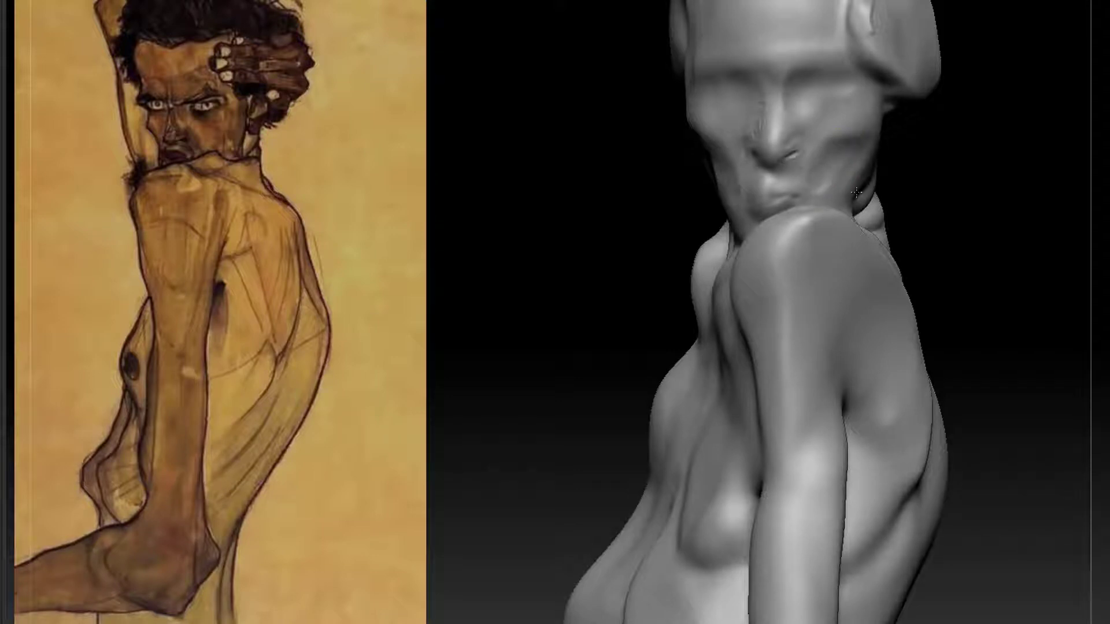
{"action": "left_click_drag", "start_coordinate": [961, 109], "coordinate": [943, 173], "text": "alt"}
{"action": "left_click_drag", "start_coordinate": [834, 153], "coordinate": [794, 154]}
{"action": "left_click_drag", "start_coordinate": [959, 191], "coordinate": [1015, 193]}
{"action": "left_click_drag", "start_coordinate": [740, 144], "coordinate": [704, 145]}
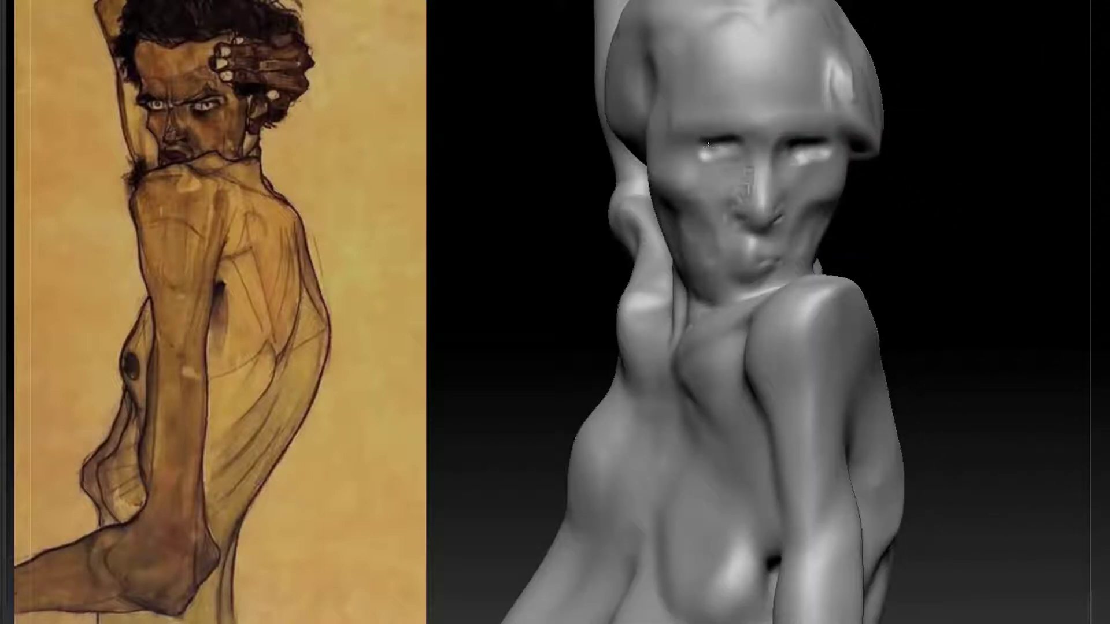
Refine the eyes and the edge of the brow, matching the painting's three-quarter view of the face.
{"action": "left_click_drag", "start_coordinate": [970, 117], "coordinate": [986, 122]}
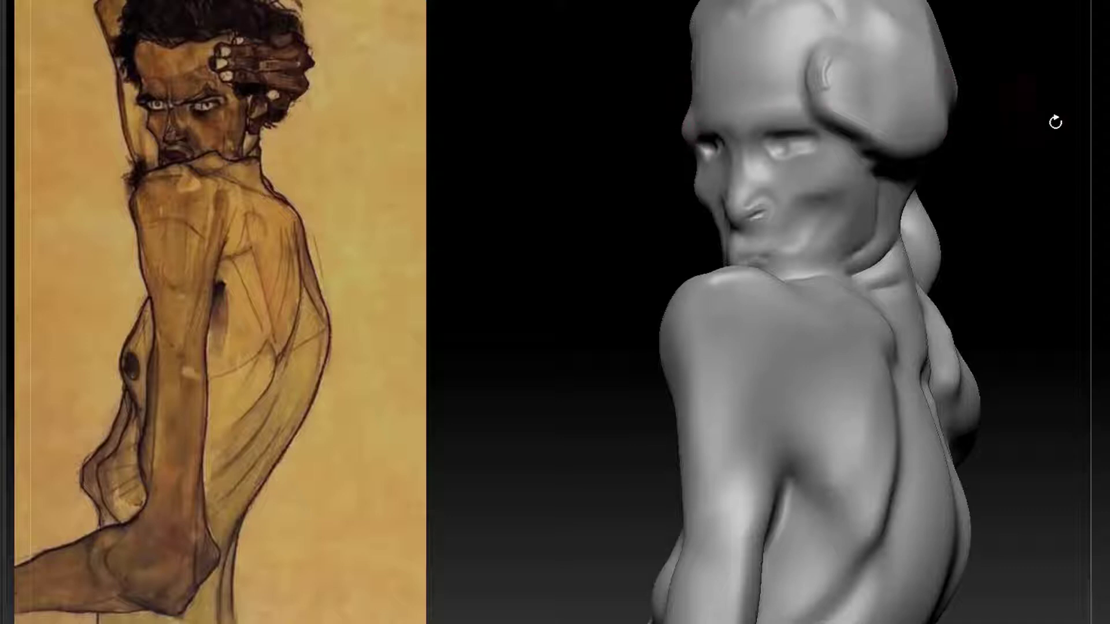
{"action": "left_click_drag", "start_coordinate": [1055, 122], "coordinate": [1008, 125]}
{"action": "mouse_move", "coordinate": [640, 158]}
{"action": "left_mouse_down"}
{"action": "mouse_move", "coordinate": [670, 168]}
{"action": "mouse_move", "coordinate": [754, 162]}
{"action": "mouse_move", "coordinate": [612, 176]}
{"action": "left_mouse_up"}
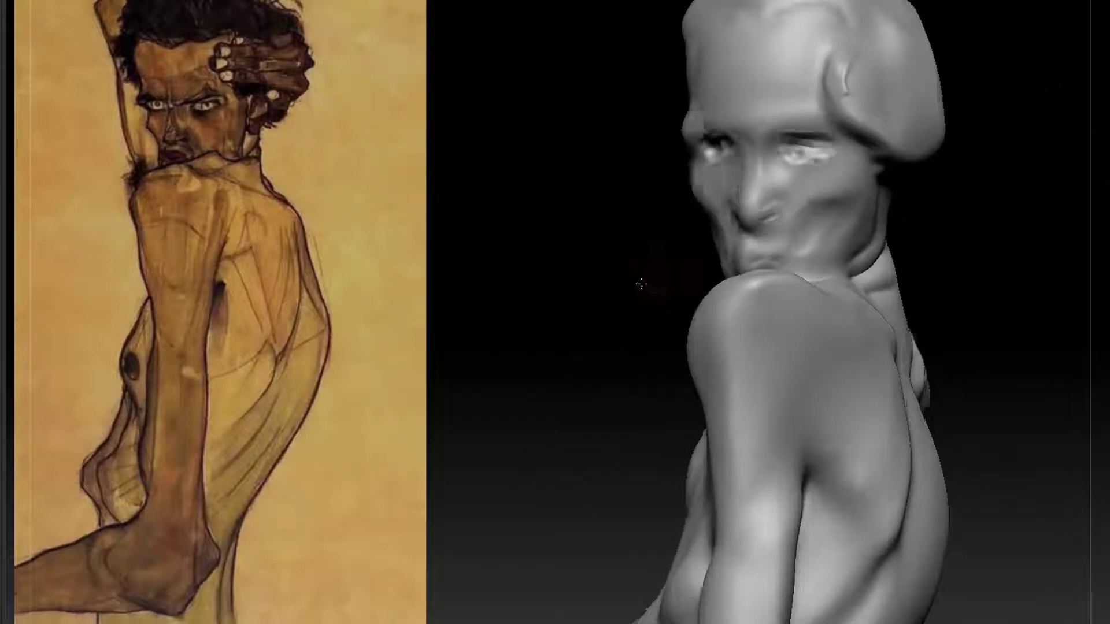
{"action": "left_click_drag", "start_coordinate": [641, 283], "coordinate": [620, 296]}
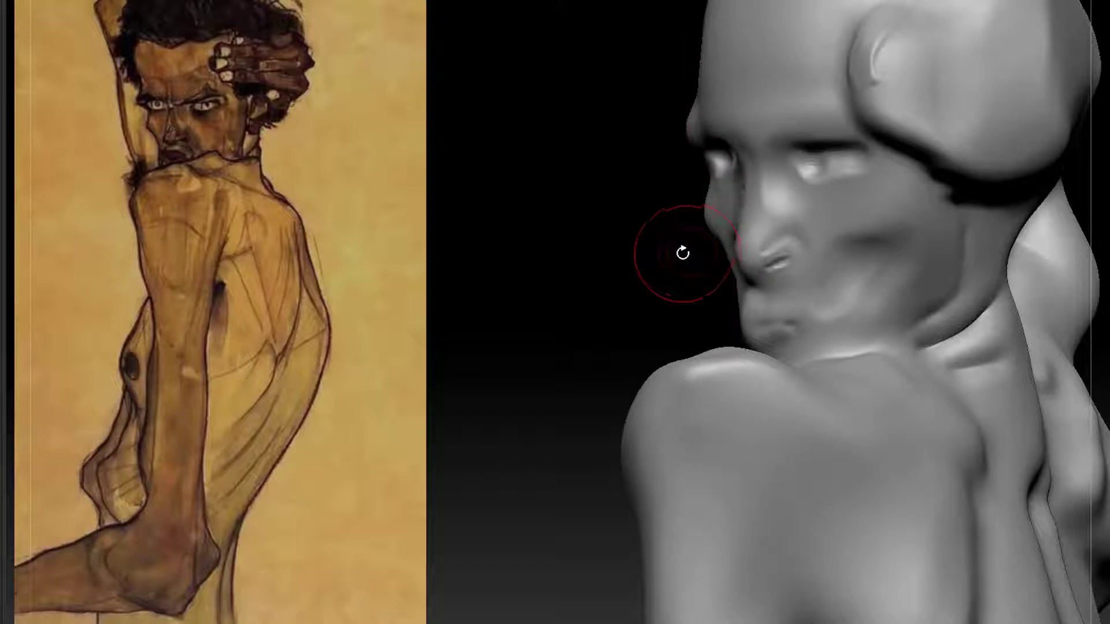
{"action": "mouse_move", "coordinate": [699, 275]}
{"action": "left_mouse_down"}
{"action": "mouse_move", "coordinate": [624, 242]}
{"action": "mouse_move", "coordinate": [718, 236]}
{"action": "left_mouse_up"}
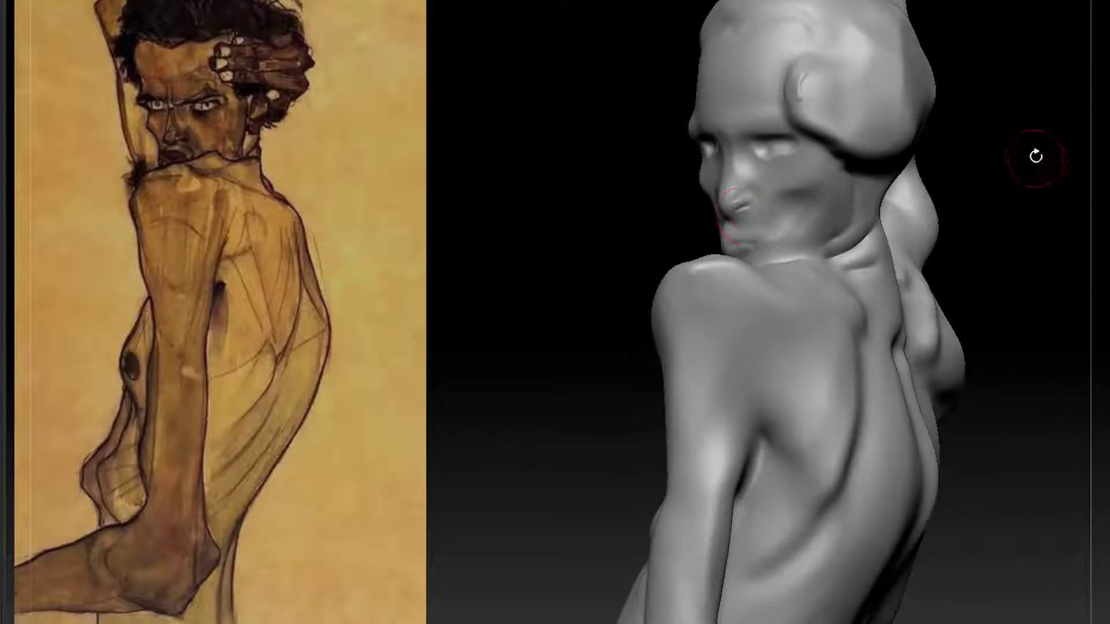
{"action": "left_click_drag", "start_coordinate": [1030, 164], "coordinate": [1030, 198]}
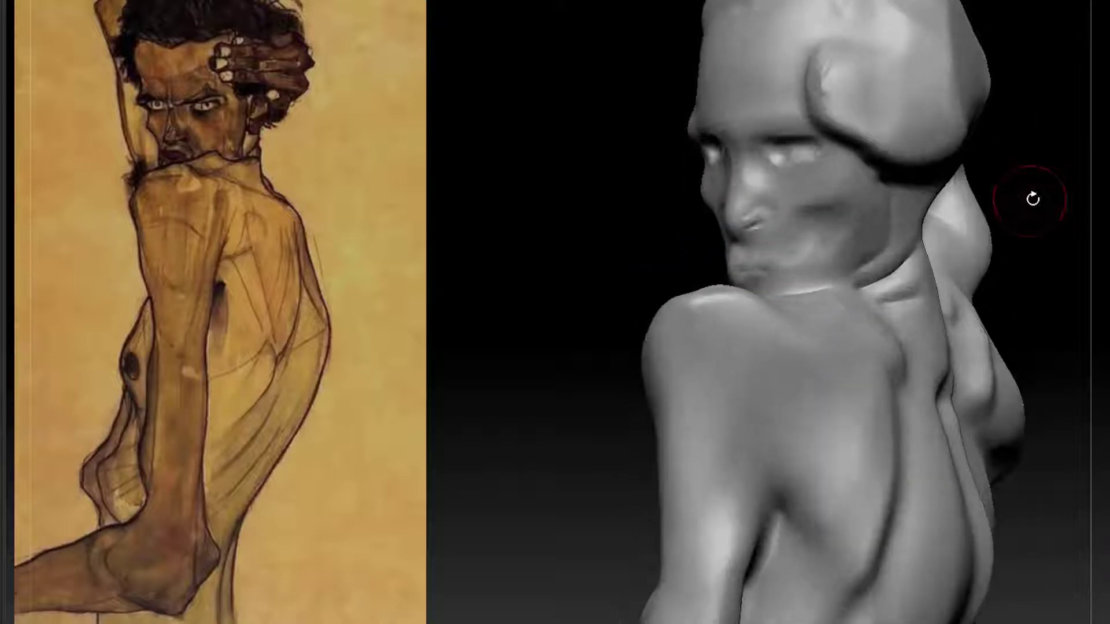
{"action": "left_click", "coordinate": [798, 136]}
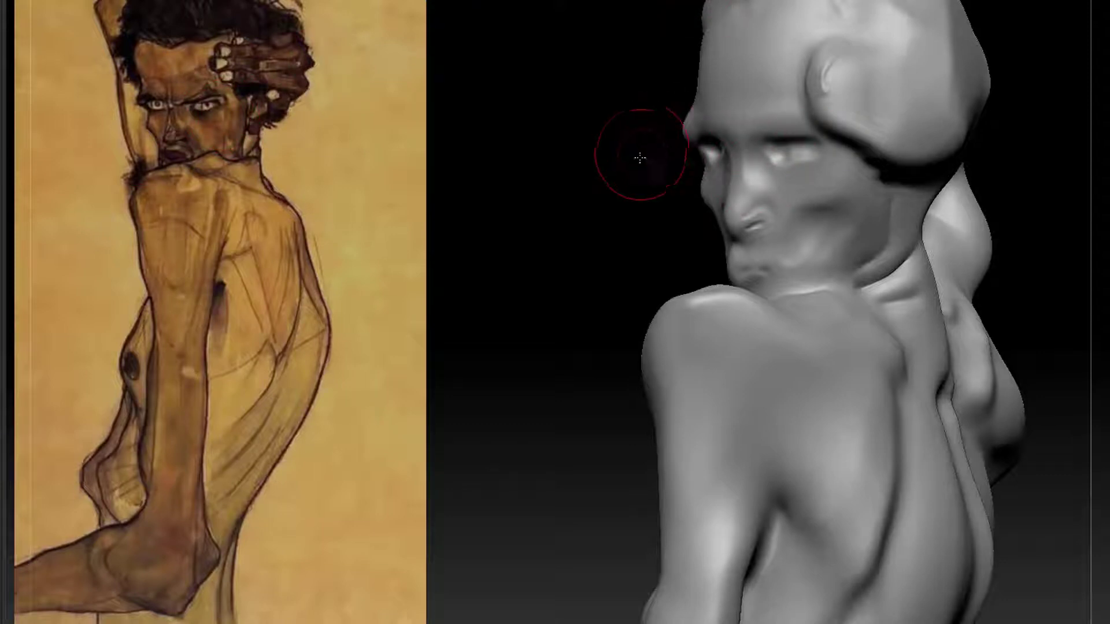
Shape the brow ridge above the eyes and adjust the far cheekbone.
{"action": "left_click_drag", "start_coordinate": [638, 154], "coordinate": [865, 106]}
{"action": "left_click_drag", "start_coordinate": [783, 136], "coordinate": [796, 137]}
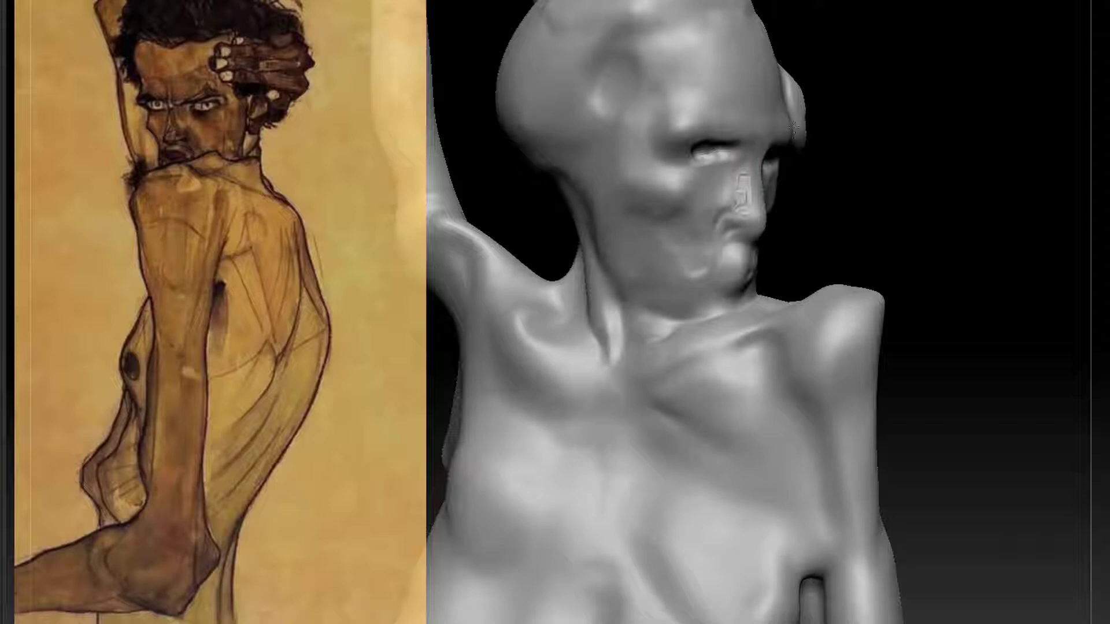
{"action": "left_click_drag", "start_coordinate": [742, 99], "coordinate": [754, 131]}
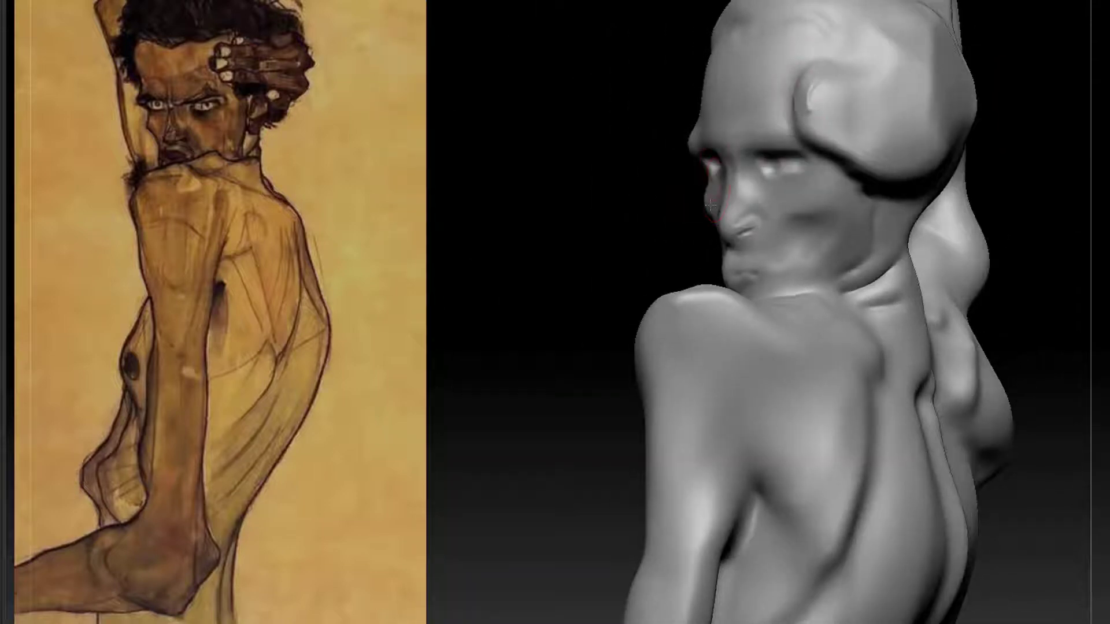
{"action": "left_click_drag", "start_coordinate": [711, 206], "coordinate": [716, 174]}
{"action": "mouse_move", "coordinate": [636, 221]}
{"action": "left_mouse_down"}
{"action": "mouse_move", "coordinate": [597, 248]}
{"action": "mouse_move", "coordinate": [605, 188]}
{"action": "mouse_move", "coordinate": [704, 111]}
{"action": "left_mouse_up"}
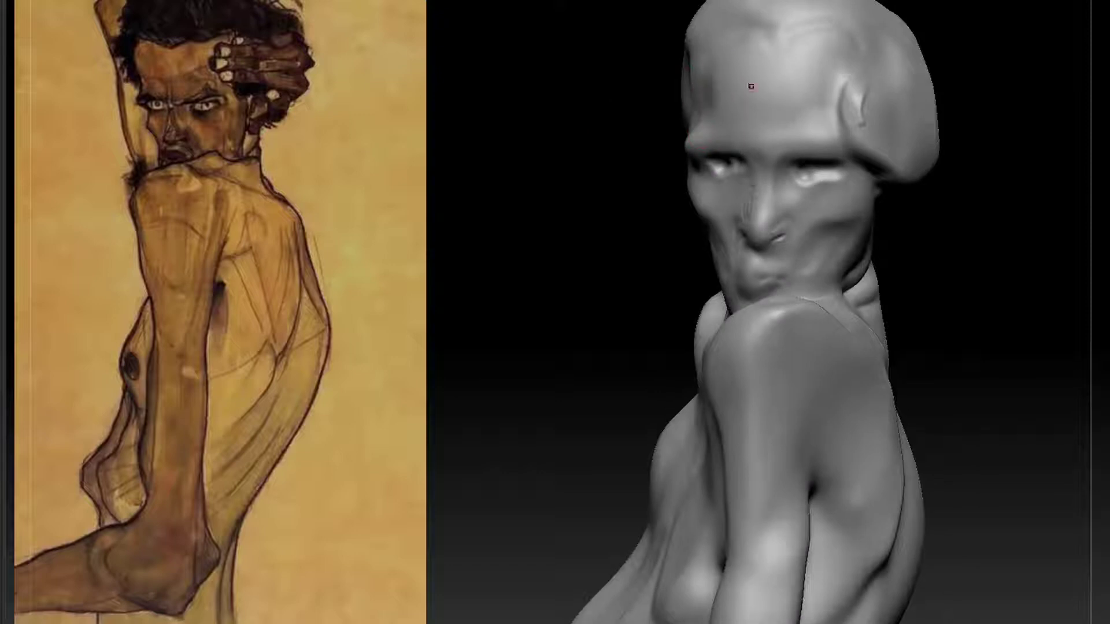
{"action": "left_click_drag", "start_coordinate": [987, 33], "coordinate": [983, 24]}
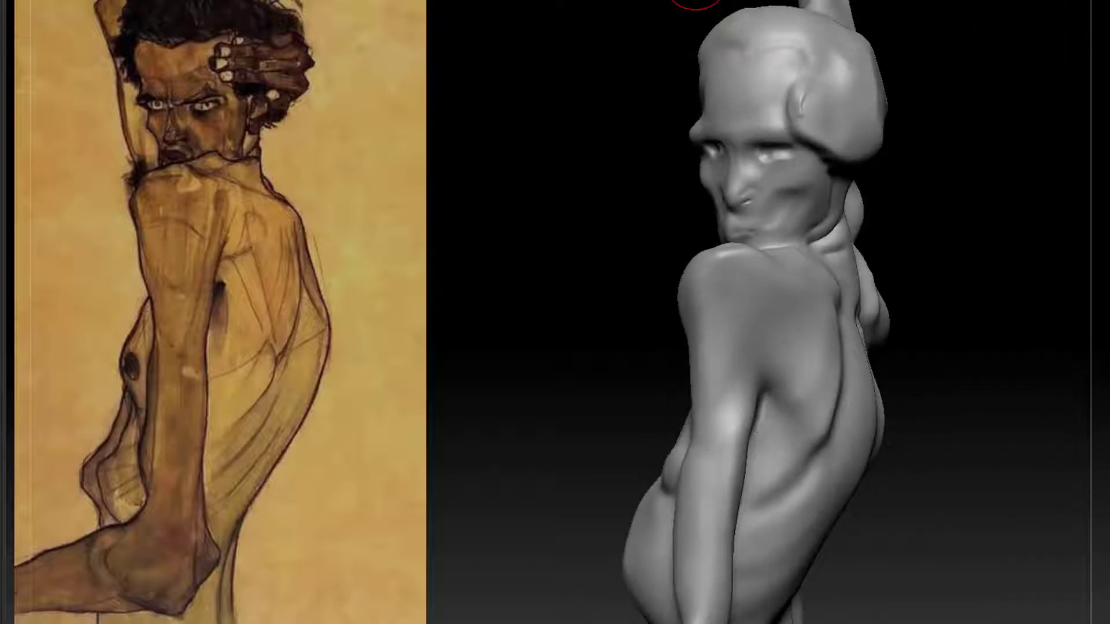
{"action": "left_click_drag", "start_coordinate": [705, 69], "coordinate": [875, 74]}
{"action": "left_click_drag", "start_coordinate": [927, 131], "coordinate": [958, 196]}
Carve creases under the eye, across the cheek, between the eyebrows and above the brow with the DamStandard brush.
{"action": "key", "text": "b"}
{"action": "key", "text": "d"}
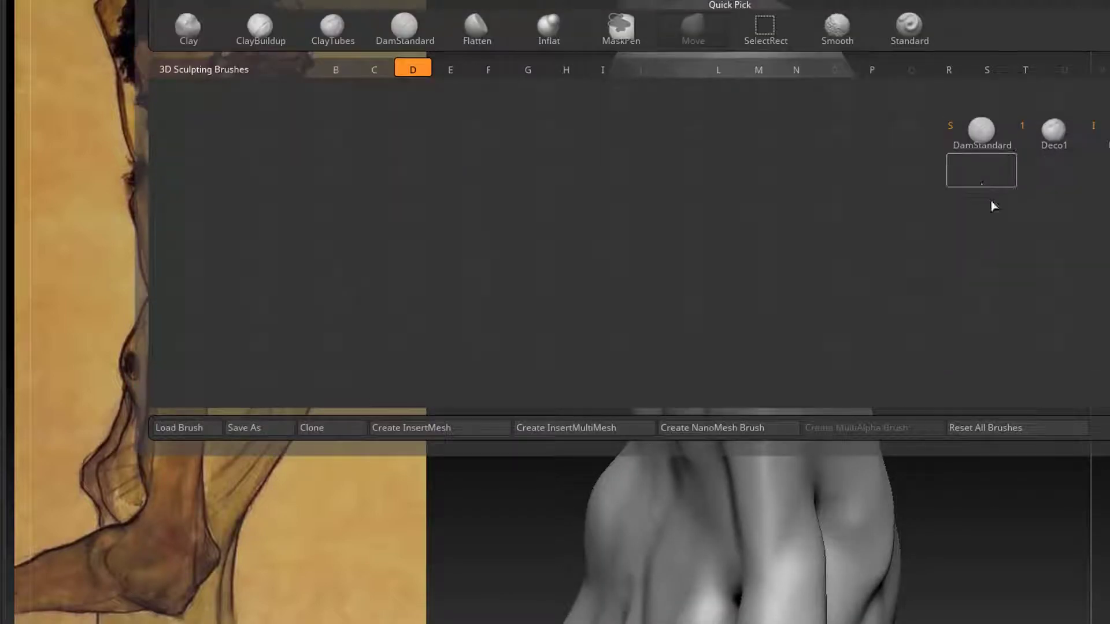
{"action": "key", "text": "s"}
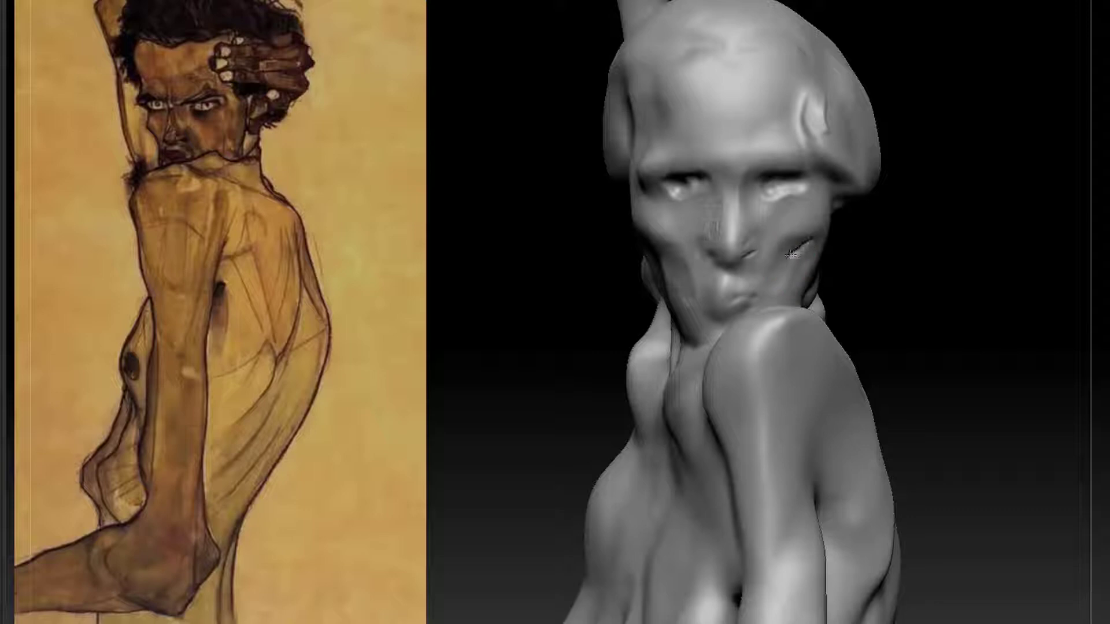
{"action": "left_click_drag", "start_coordinate": [773, 195], "coordinate": [765, 195]}
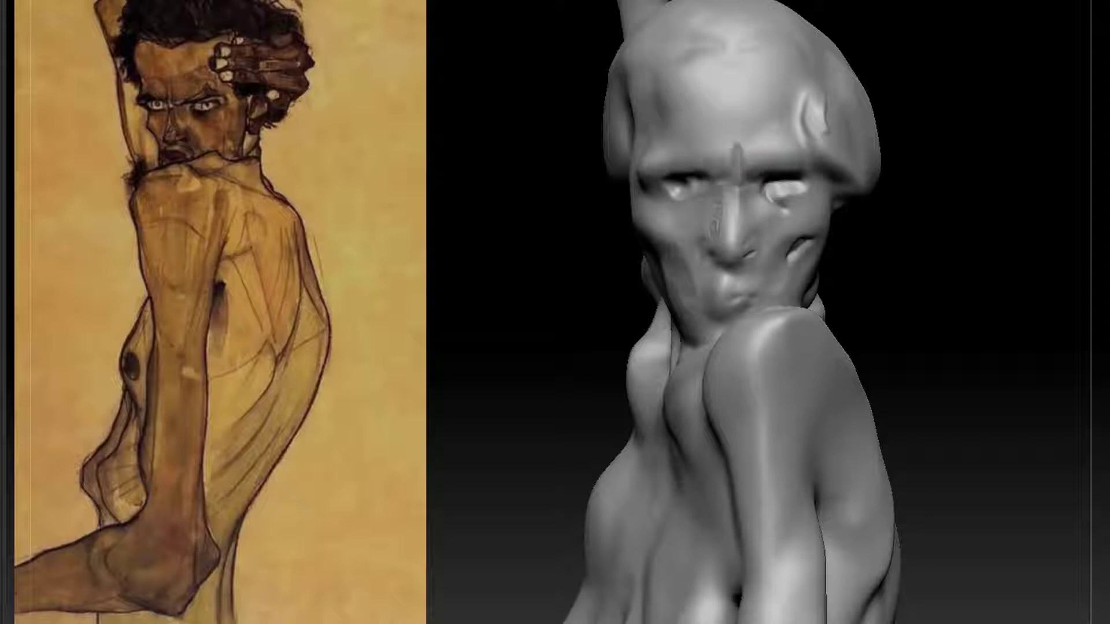
{"action": "left_click_drag", "start_coordinate": [723, 148], "coordinate": [725, 172]}
{"action": "mouse_move", "coordinate": [798, 122]}
{"action": "left_mouse_down"}
{"action": "mouse_move", "coordinate": [773, 140]}
{"action": "mouse_move", "coordinate": [792, 135]}
{"action": "left_mouse_up"}
Try to carve finger grooves and a fingernail into the hand resting on the side of the head.
{"action": "left_click_drag", "start_coordinate": [977, 133], "coordinate": [930, 133]}
{"action": "mouse_move", "coordinate": [811, 131]}
{"action": "left_mouse_down"}
{"action": "mouse_move", "coordinate": [902, 125]}
{"action": "mouse_move", "coordinate": [838, 125]}
{"action": "left_mouse_up"}
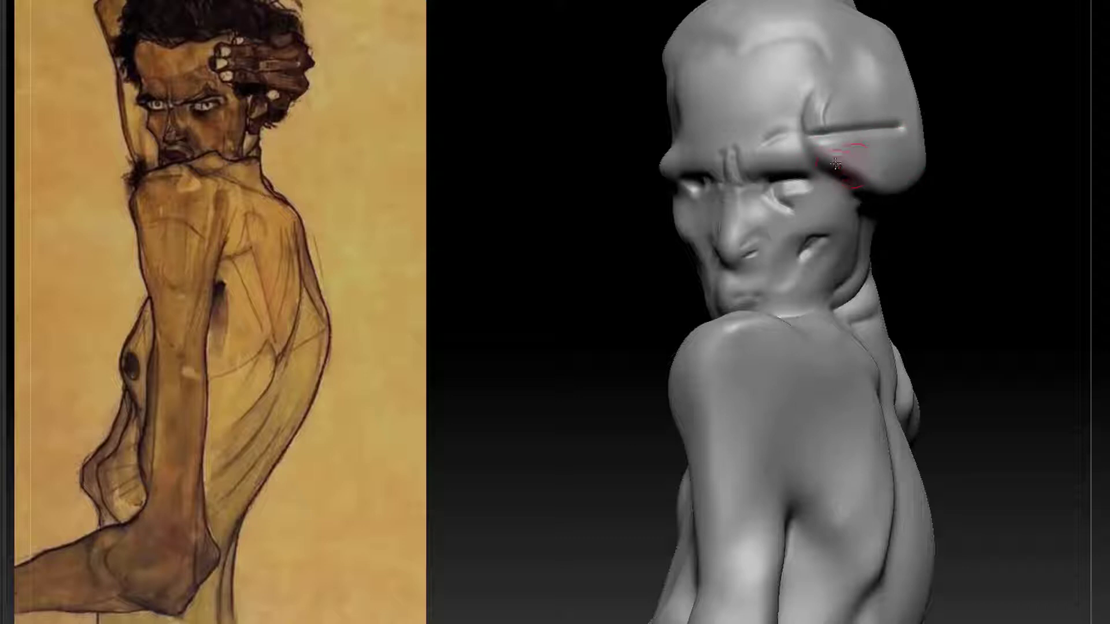
{"action": "mouse_move", "coordinate": [825, 163]}
{"action": "left_mouse_down"}
{"action": "mouse_move", "coordinate": [916, 153]}
{"action": "mouse_move", "coordinate": [905, 155]}
{"action": "left_mouse_up"}
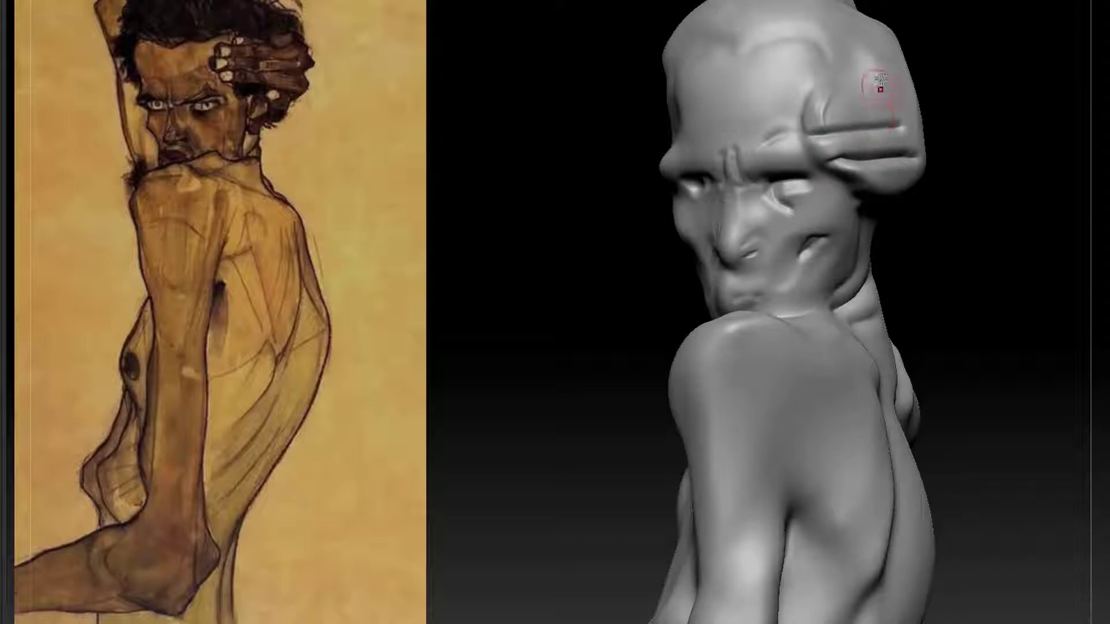
{"action": "left_click_drag", "start_coordinate": [879, 87], "coordinate": [863, 72]}
{"action": "left_click_drag", "start_coordinate": [983, 87], "coordinate": [959, 182]}
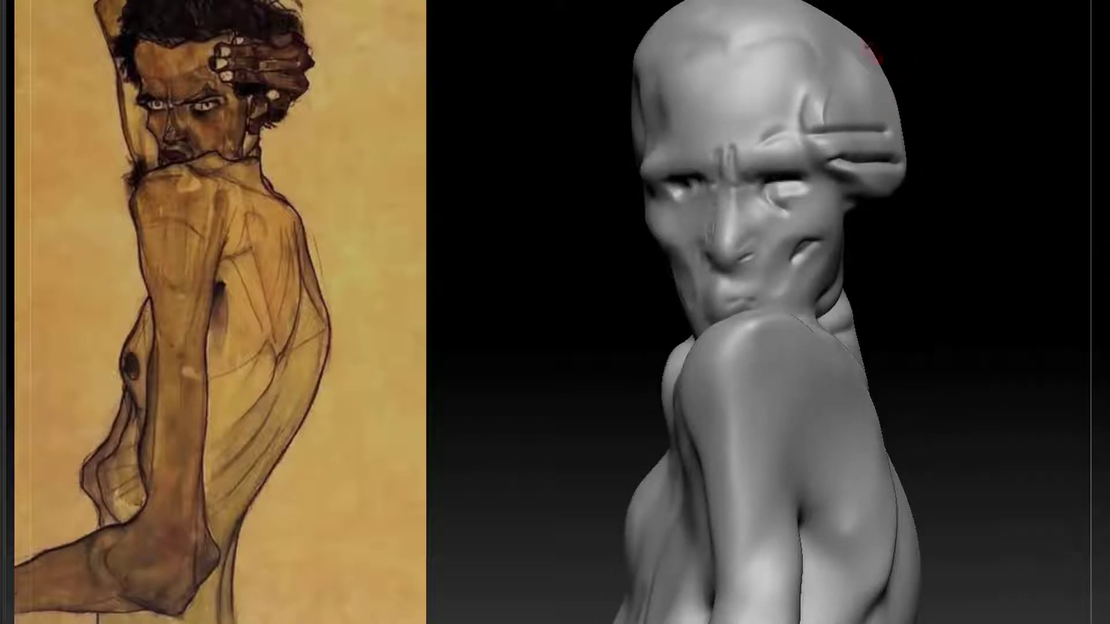
{"action": "left_click_drag", "start_coordinate": [873, 244], "coordinate": [863, 317], "text": "alt"}
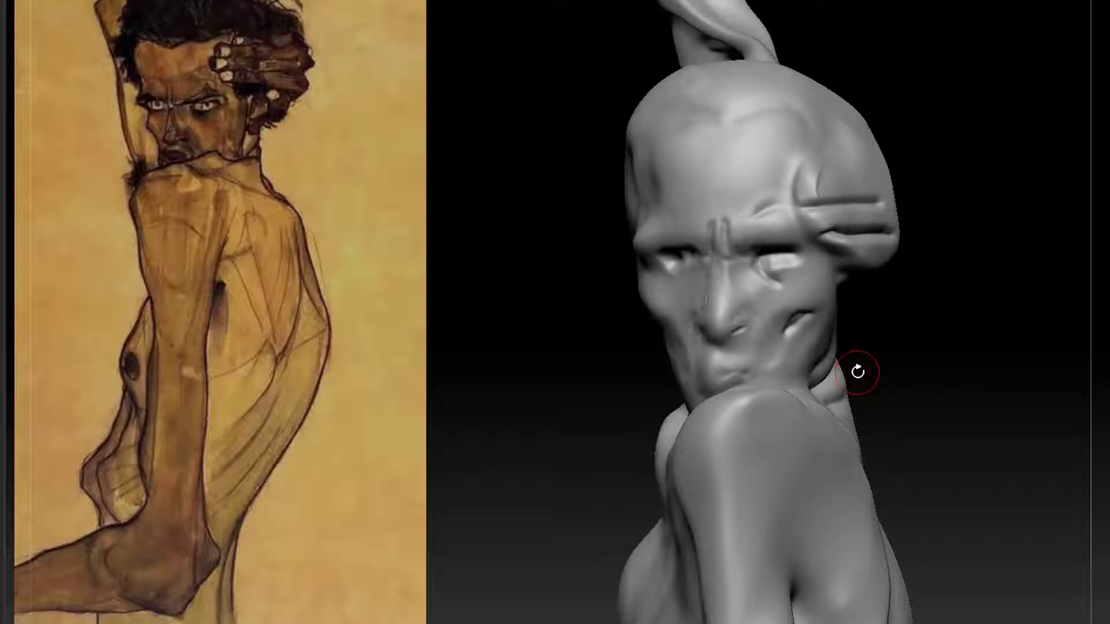
{"action": "mouse_move", "coordinate": [961, 235]}
{"action": "left_mouse_down"}
{"action": "mouse_move", "coordinate": [951, 312]}
{"action": "mouse_move", "coordinate": [874, 216]}
{"action": "mouse_move", "coordinate": [855, 214]}
{"action": "mouse_move", "coordinate": [896, 213]}
{"action": "left_mouse_up"}
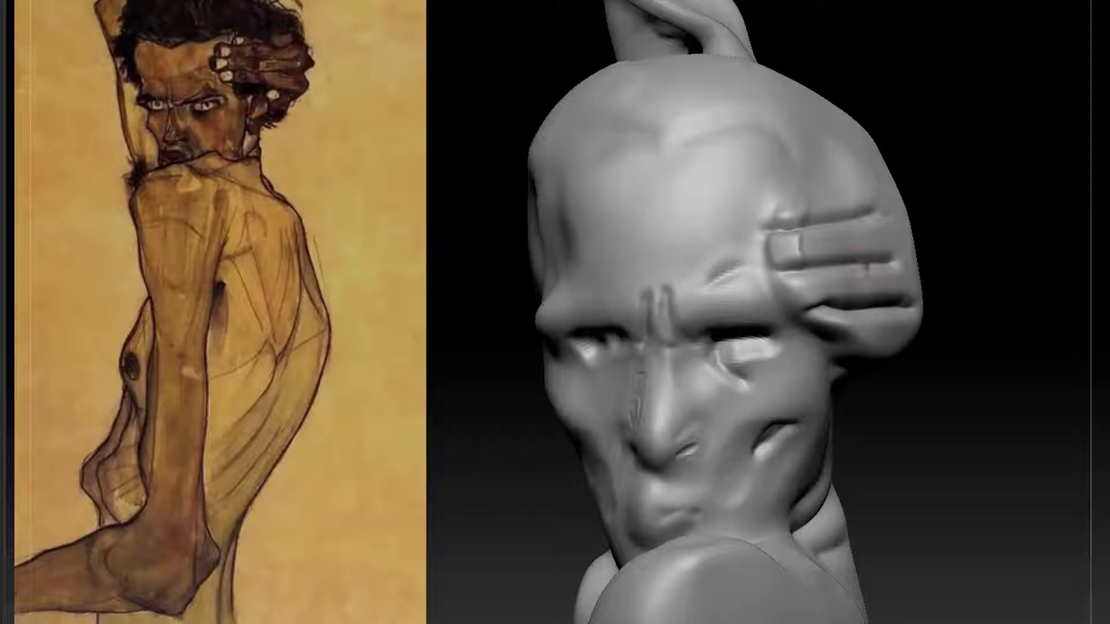
{"action": "mouse_move", "coordinate": [782, 291]}
{"action": "left_mouse_down", "text": "shift"}
{"action": "mouse_move", "coordinate": [755, 303]}
{"action": "mouse_move", "coordinate": [793, 318]}
{"action": "mouse_move", "coordinate": [879, 295]}
{"action": "mouse_move", "coordinate": [795, 287]}
{"action": "left_mouse_up", "text": "shift"}
{"action": "key", "text": "ctrl+z"}
Carve long straight grooves separating the fingers of the hand pressed against the side of the head.
{"action": "left_click_drag", "start_coordinate": [901, 280], "coordinate": [789, 281]}
{"action": "mouse_move", "coordinate": [855, 136]}
{"action": "left_mouse_down"}
{"action": "mouse_move", "coordinate": [777, 138]}
{"action": "mouse_move", "coordinate": [762, 239]}
{"action": "mouse_move", "coordinate": [785, 150]}
{"action": "left_mouse_up"}
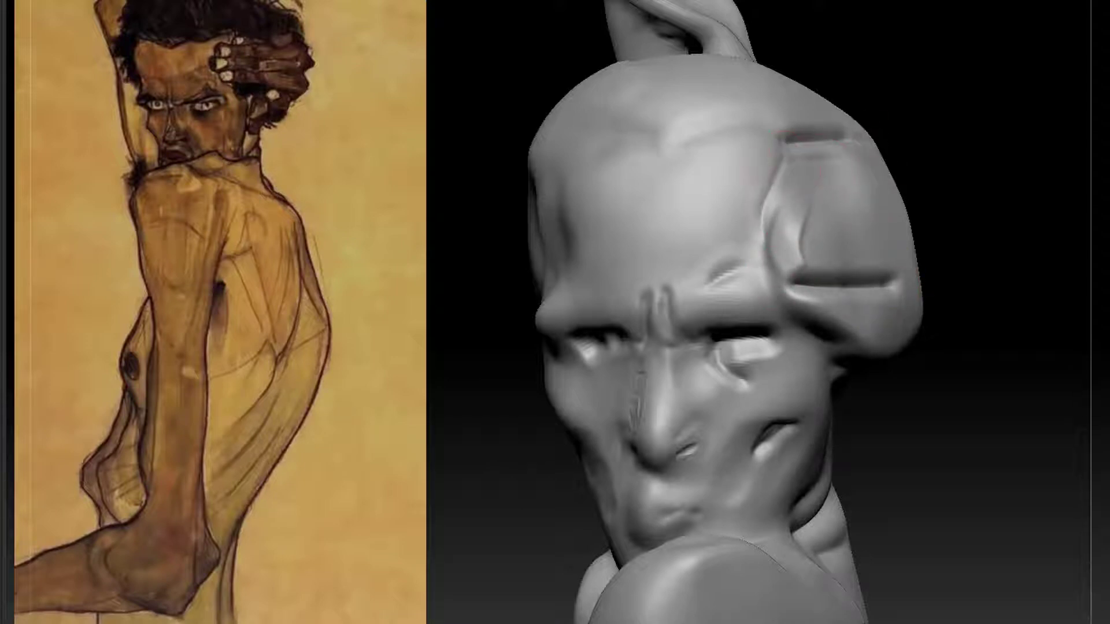
{"action": "left_click_drag", "start_coordinate": [773, 243], "coordinate": [897, 235]}
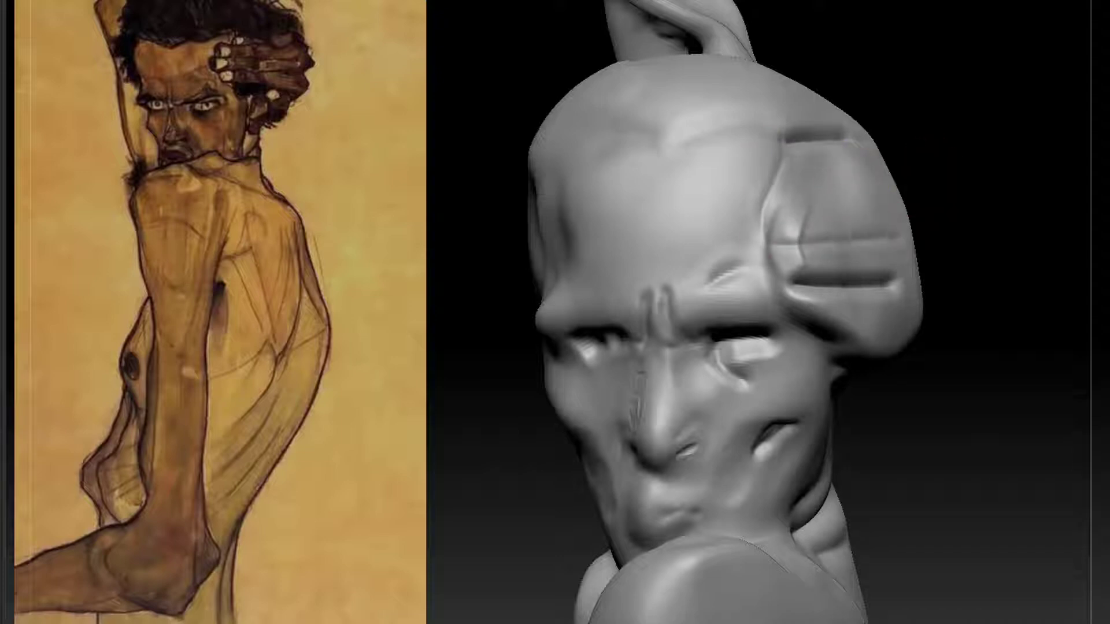
Shape the lowest finger of the hand on the head, beside the brow and temple.
{"action": "right_click_drag", "start_coordinate": [861, 249], "coordinate": [827, 105], "text": "alt"}
{"action": "right_click_drag", "start_coordinate": [917, 411], "coordinate": [826, 317], "text": "ctrl"}
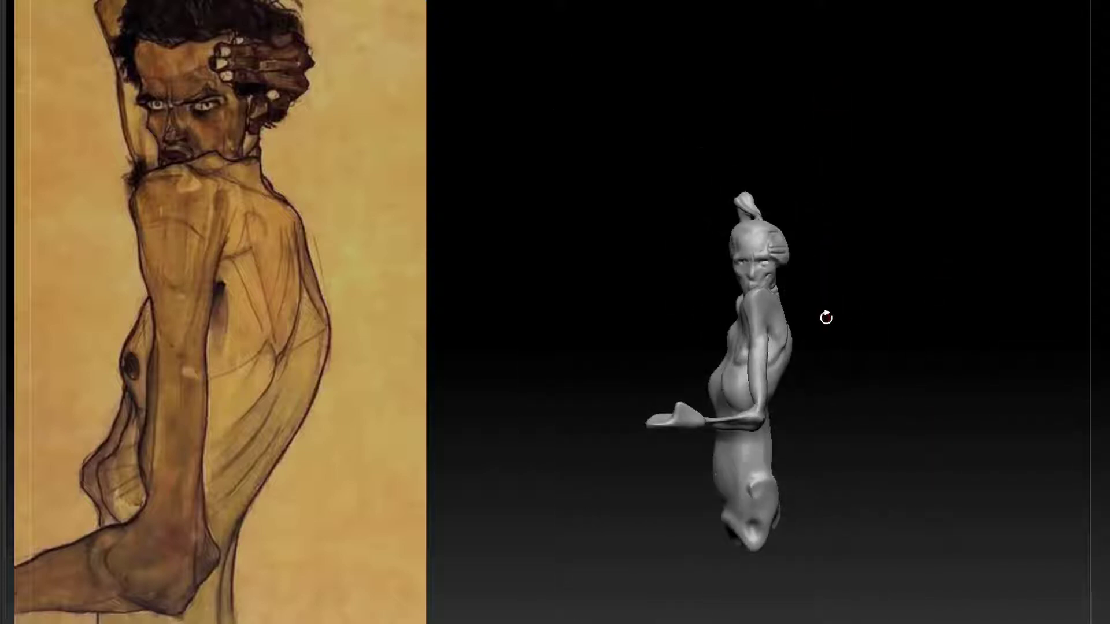
{"action": "right_click_drag", "start_coordinate": [935, 239], "coordinate": [961, 389], "text": "ctrl"}
{"action": "left_click_drag", "start_coordinate": [962, 389], "coordinate": [983, 356]}
{"action": "right_click_drag", "start_coordinate": [983, 356], "coordinate": [1017, 357], "text": "ctrl"}
{"action": "left_click_drag", "start_coordinate": [1018, 357], "coordinate": [934, 205]}
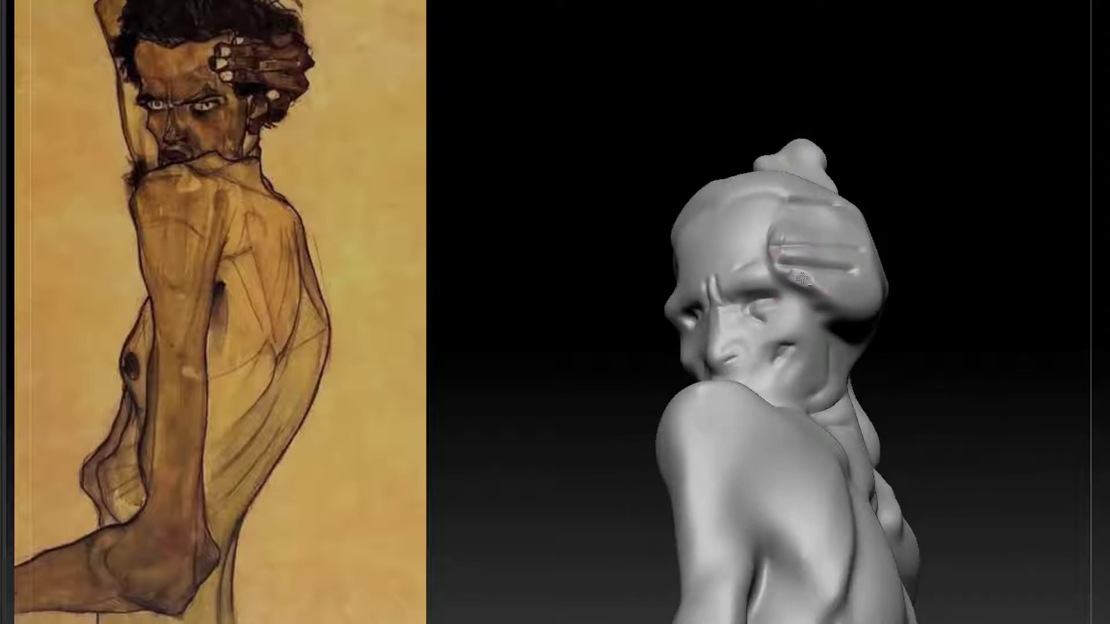
{"action": "mouse_move", "coordinate": [803, 276]}
{"action": "left_mouse_down"}
{"action": "mouse_move", "coordinate": [819, 285]}
{"action": "mouse_move", "coordinate": [793, 279]}
{"action": "mouse_move", "coordinate": [818, 287]}
{"action": "mouse_move", "coordinate": [805, 289]}
{"action": "mouse_move", "coordinate": [798, 279]}
{"action": "mouse_move", "coordinate": [815, 280]}
{"action": "mouse_move", "coordinate": [816, 294]}
{"action": "left_mouse_up"}
{"action": "mouse_move", "coordinate": [953, 199]}
{"action": "left_mouse_down"}
{"action": "mouse_move", "coordinate": [969, 250]}
{"action": "mouse_move", "coordinate": [925, 266]}
{"action": "mouse_move", "coordinate": [925, 324]}
{"action": "mouse_move", "coordinate": [907, 315]}
{"action": "left_mouse_up"}
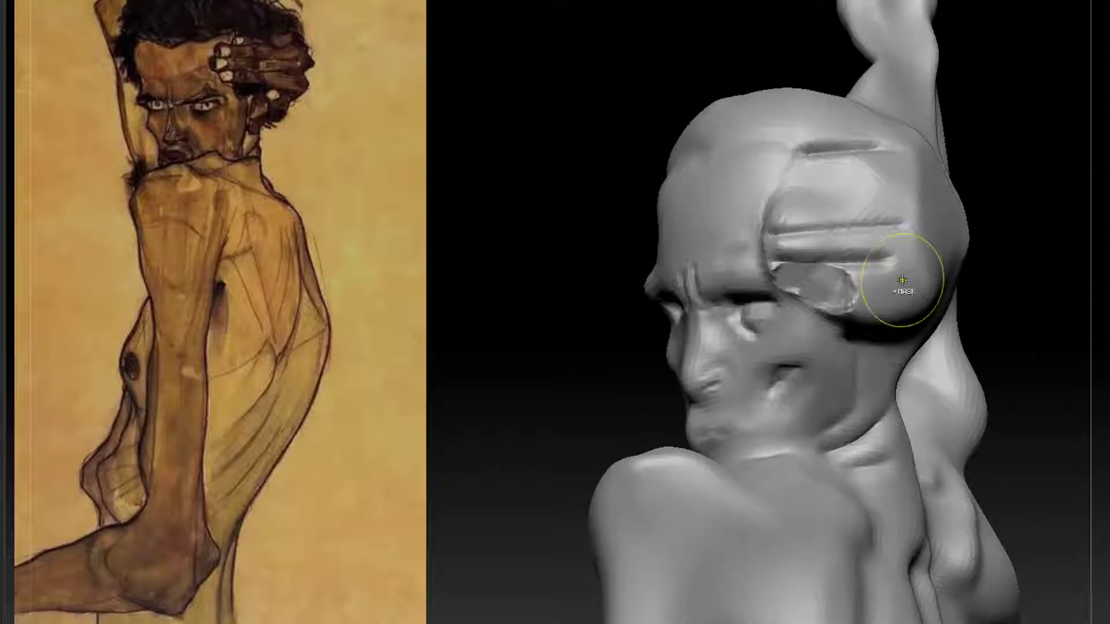
Build up the upper fingers with the ClayBuildup brush and define the gaps between them and the fingertips against the forehead.
{"action": "mouse_move", "coordinate": [950, 283]}
{"action": "left_mouse_down"}
{"action": "mouse_move", "coordinate": [1023, 250]}
{"action": "mouse_move", "coordinate": [1010, 266]}
{"action": "left_mouse_up"}
{"action": "key", "text": "b"}
{"action": "key", "text": "c"}
{"action": "key", "text": "b"}
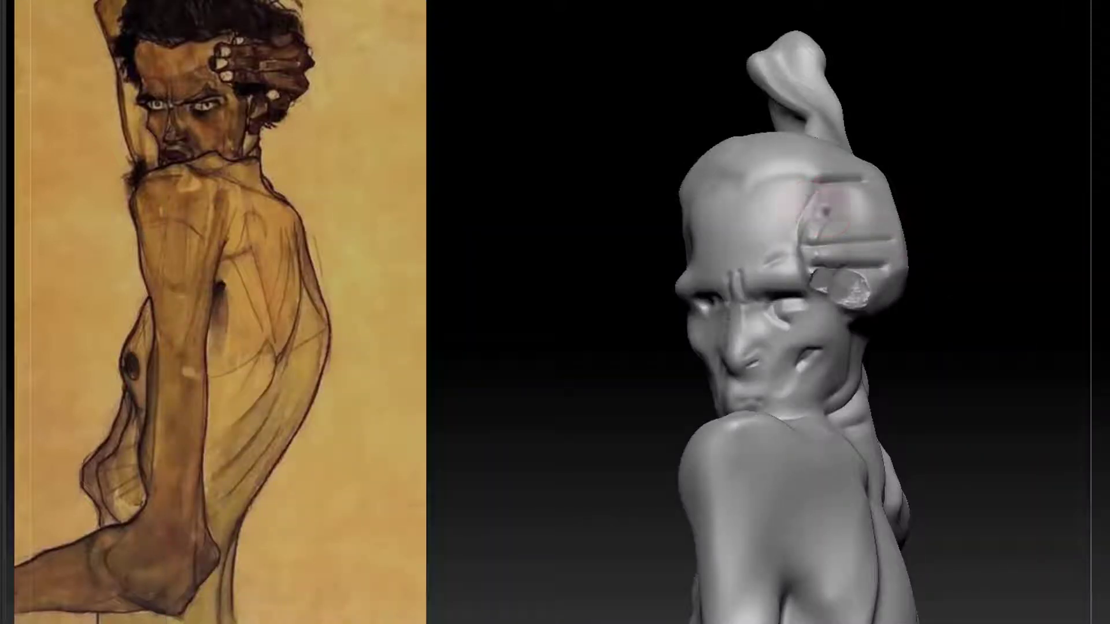
{"action": "mouse_move", "coordinate": [898, 231]}
{"action": "left_mouse_down"}
{"action": "mouse_move", "coordinate": [844, 208]}
{"action": "mouse_move", "coordinate": [861, 199]}
{"action": "mouse_move", "coordinate": [829, 207]}
{"action": "left_mouse_up"}
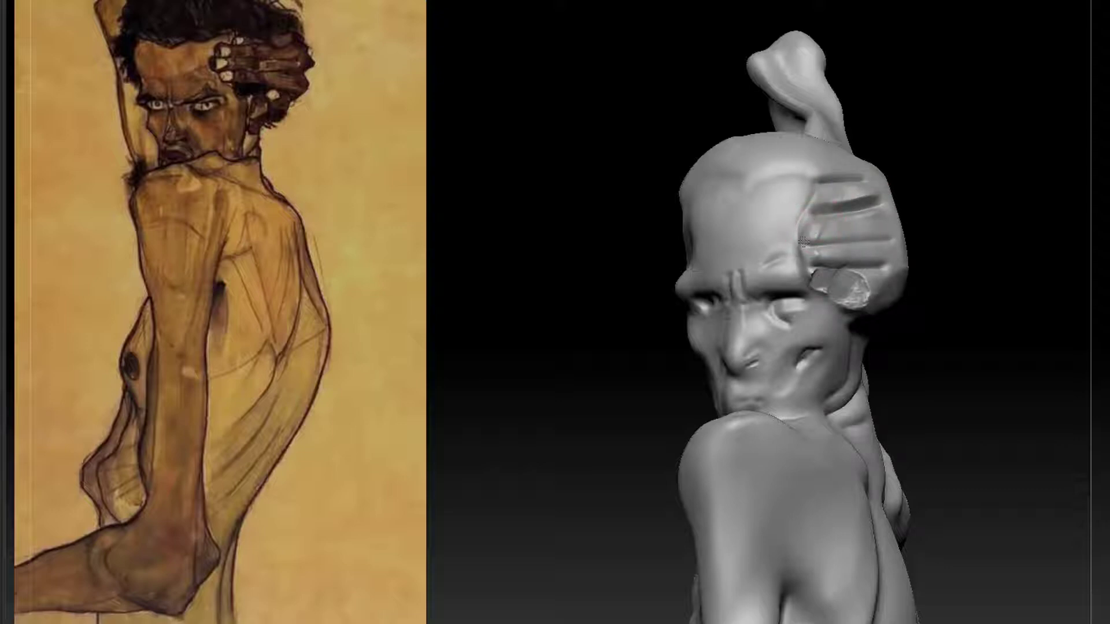
{"action": "left_click_drag", "start_coordinate": [796, 167], "coordinate": [818, 194]}
{"action": "mouse_move", "coordinate": [578, 347]}
{"action": "left_mouse_down"}
{"action": "mouse_move", "coordinate": [663, 318]}
{"action": "mouse_move", "coordinate": [705, 272]}
{"action": "left_mouse_up"}
{"action": "mouse_move", "coordinate": [788, 261]}
{"action": "left_mouse_down"}
{"action": "mouse_move", "coordinate": [771, 257]}
{"action": "mouse_move", "coordinate": [797, 179]}
{"action": "mouse_move", "coordinate": [743, 182]}
{"action": "left_mouse_up"}
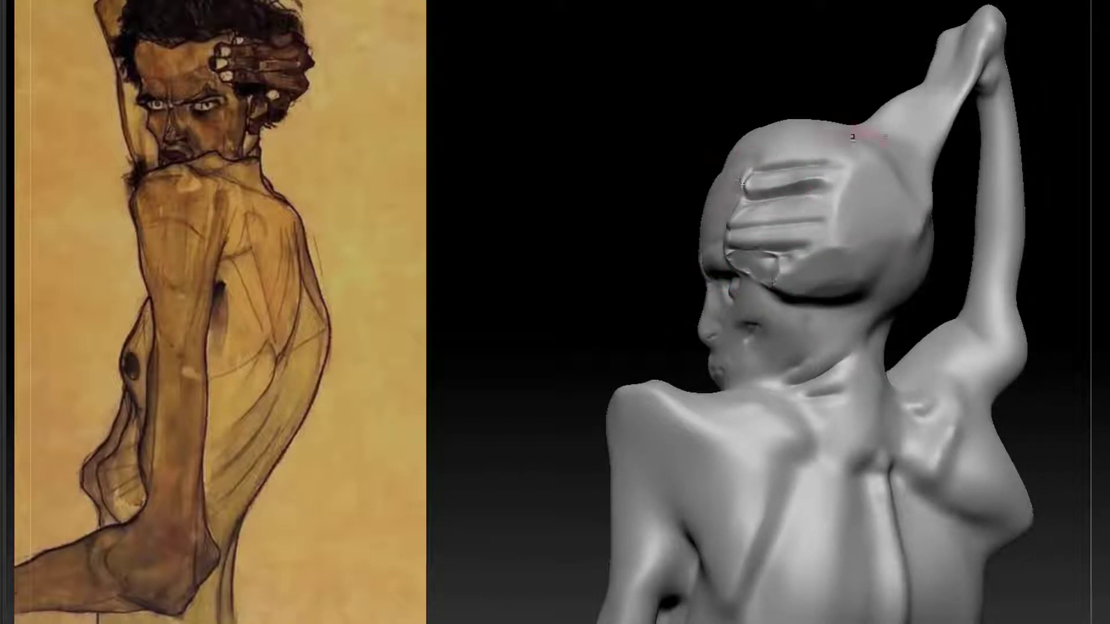
Mask the outstretched forearm and hand and the lower body below the waist.
{"action": "mouse_move", "coordinate": [950, 225]}
{"action": "left_mouse_down"}
{"action": "mouse_move", "coordinate": [1006, 185]}
{"action": "mouse_move", "coordinate": [919, 205]}
{"action": "left_mouse_up"}
{"action": "left_click_drag", "start_coordinate": [782, 190], "coordinate": [874, 132]}
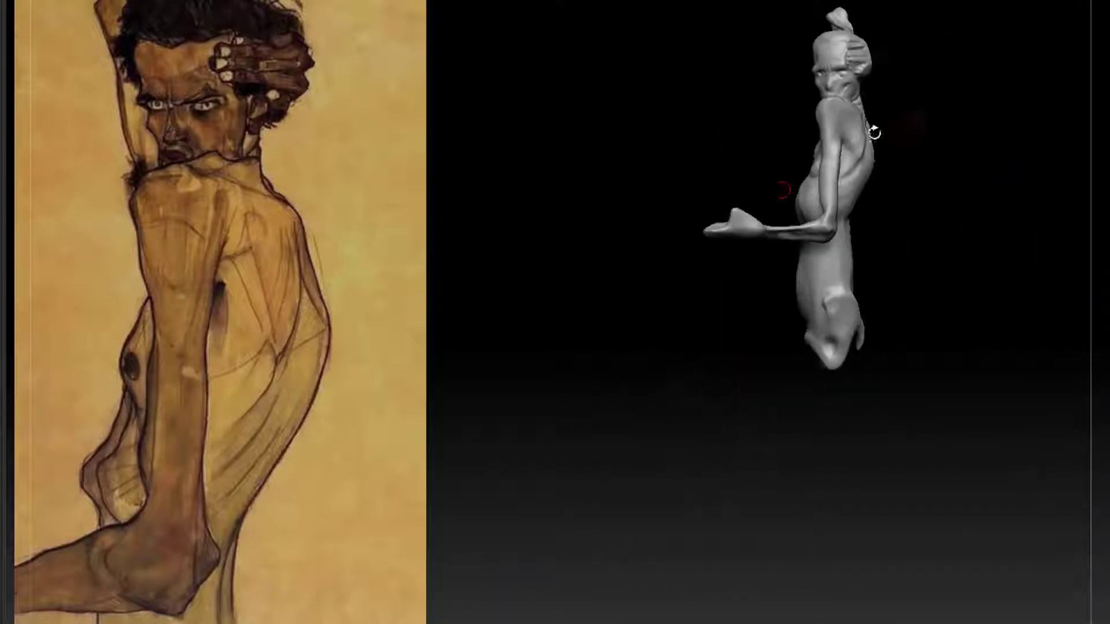
{"action": "left_click_drag", "start_coordinate": [671, 189], "coordinate": [792, 261], "text": "ctrl"}
{"action": "left_click_drag", "start_coordinate": [888, 403], "coordinate": [751, 263], "text": "ctrl"}
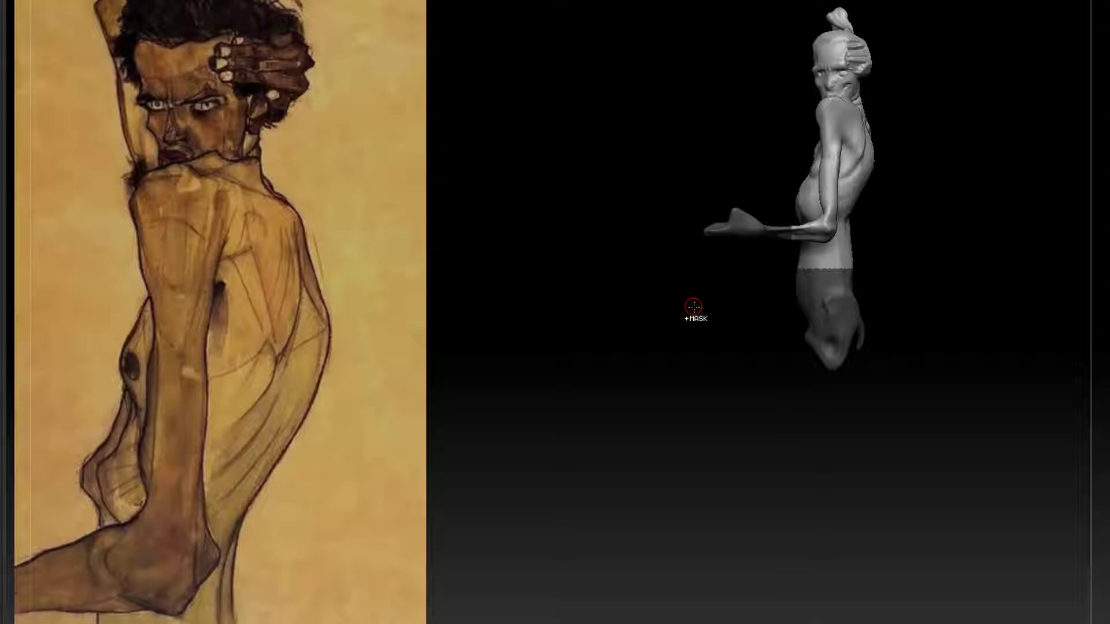
Carve the crease beneath the pectoral next to the lowered arm with the DamStandard brush.
{"action": "mouse_move", "coordinate": [983, 237]}
{"action": "left_mouse_down", "text": "alt"}
{"action": "mouse_move", "coordinate": [998, 381]}
{"action": "mouse_move", "coordinate": [1011, 364]}
{"action": "mouse_move", "coordinate": [993, 381]}
{"action": "mouse_move", "coordinate": [976, 364]}
{"action": "left_mouse_up", "text": "alt"}
{"action": "mouse_move", "coordinate": [959, 228]}
{"action": "left_mouse_down"}
{"action": "mouse_move", "coordinate": [986, 228]}
{"action": "mouse_move", "coordinate": [969, 228]}
{"action": "left_mouse_up"}
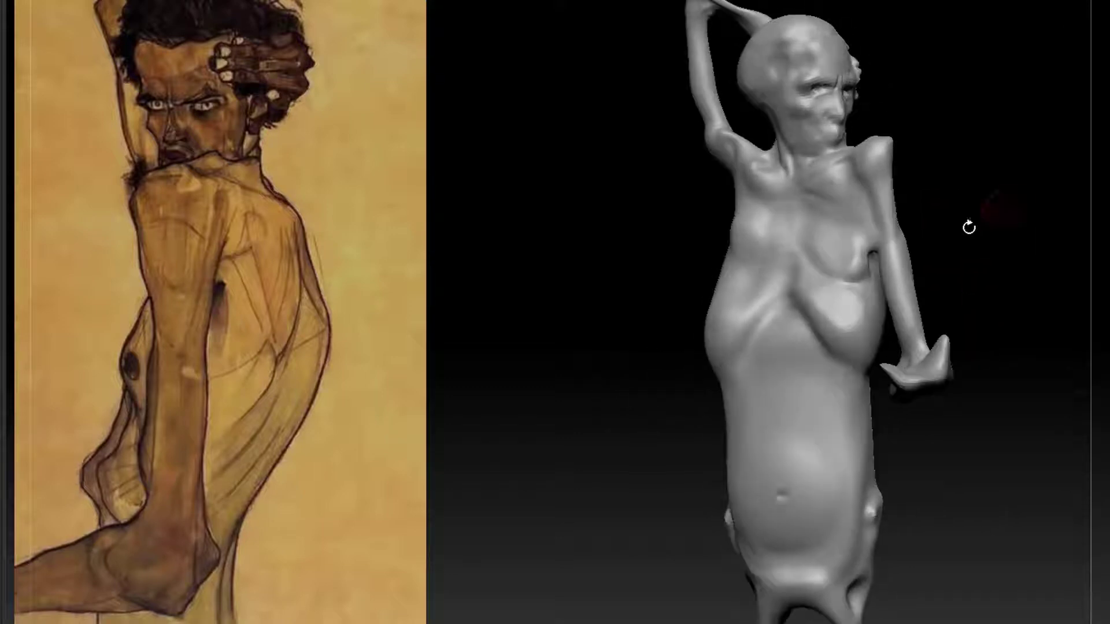
{"action": "mouse_move", "coordinate": [1006, 289]}
{"action": "left_mouse_down"}
{"action": "mouse_move", "coordinate": [1011, 213]}
{"action": "mouse_move", "coordinate": [1028, 242]}
{"action": "left_mouse_up"}
{"action": "key", "text": "b"}
{"action": "key", "text": "d"}
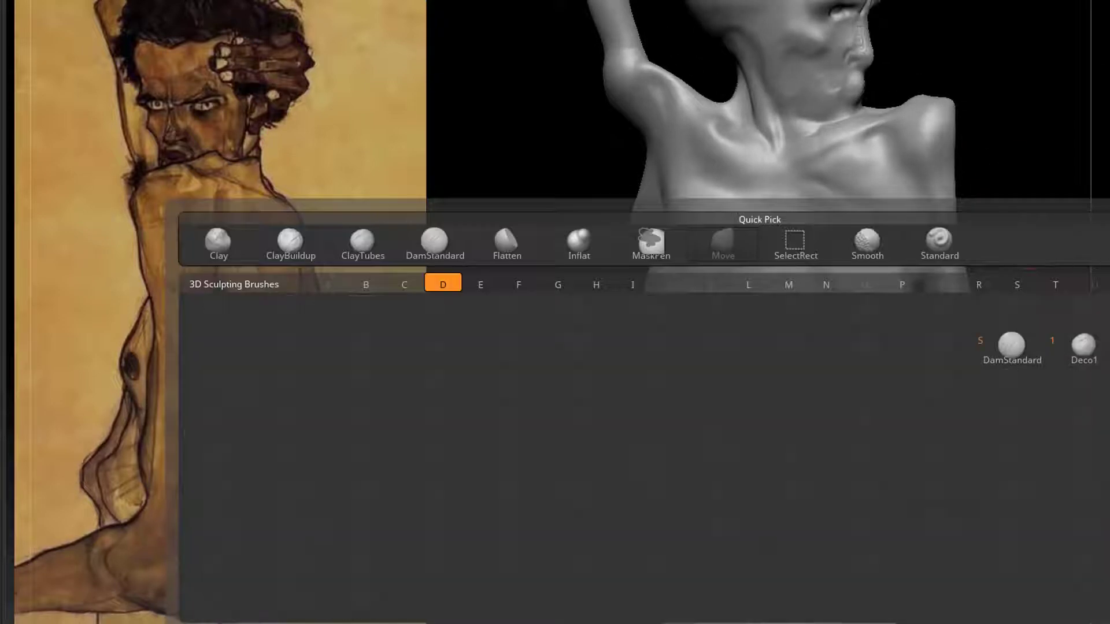
{"action": "left_click", "coordinate": [1013, 345]}
{"action": "left_click_drag", "start_coordinate": [1033, 318], "coordinate": [980, 327]}
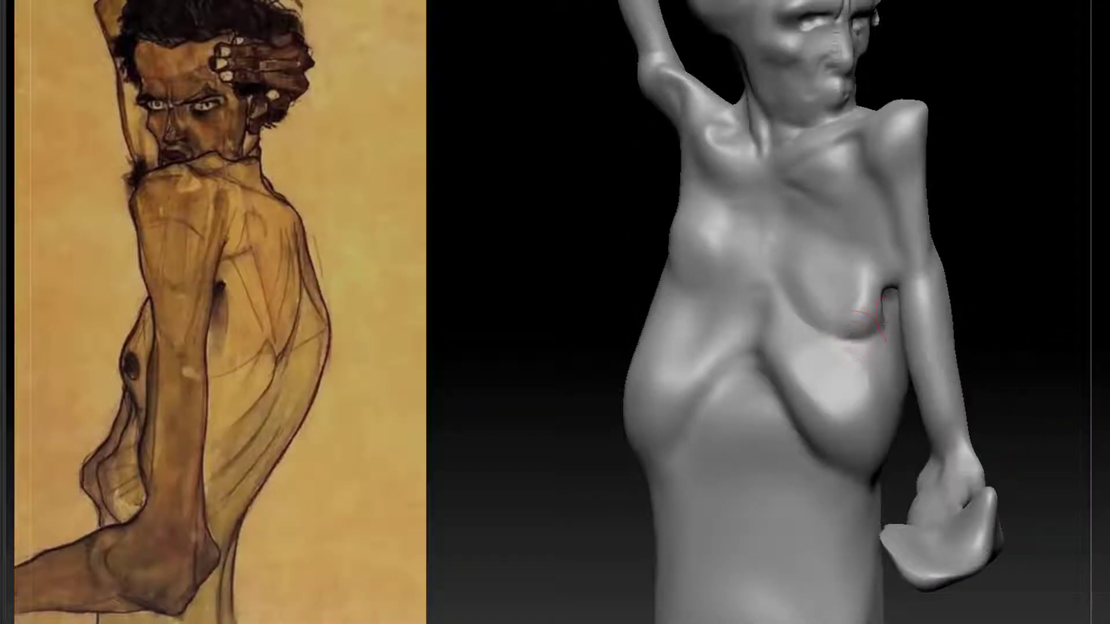
{"action": "left_click_drag", "start_coordinate": [814, 327], "coordinate": [913, 344]}
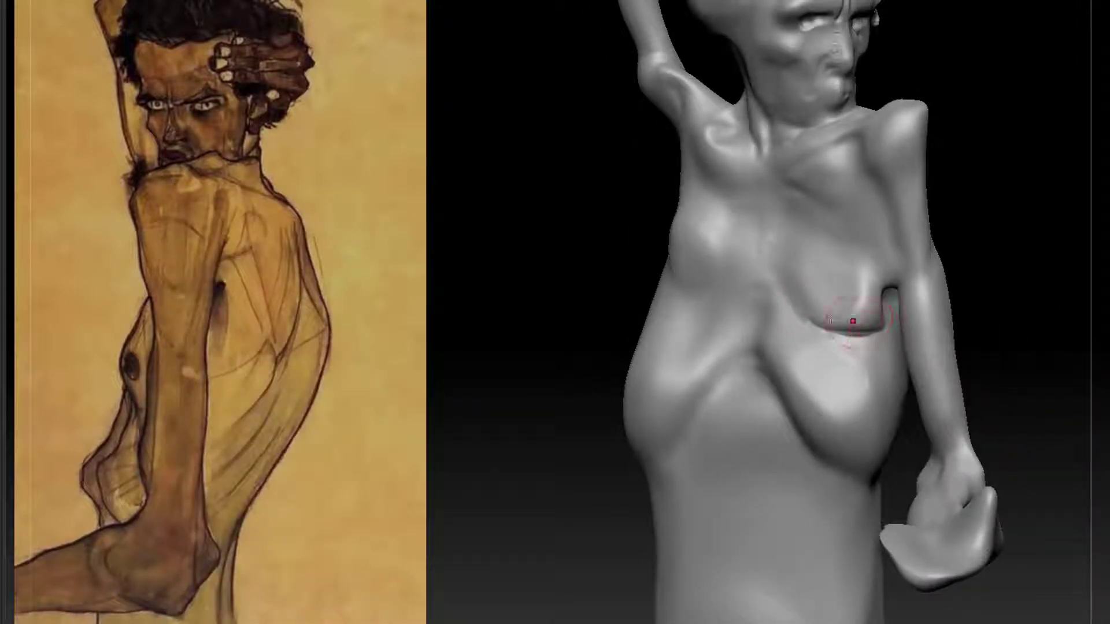
Sculpt the armpit folds and the side of the chest beneath the raised arm.
{"action": "mouse_move", "coordinate": [983, 274]}
{"action": "left_mouse_down"}
{"action": "mouse_move", "coordinate": [1010, 270]}
{"action": "mouse_move", "coordinate": [1033, 223]}
{"action": "mouse_move", "coordinate": [1041, 292]}
{"action": "mouse_move", "coordinate": [1055, 297]}
{"action": "mouse_move", "coordinate": [911, 229]}
{"action": "left_mouse_up"}
{"action": "mouse_move", "coordinate": [615, 175]}
{"action": "left_mouse_down"}
{"action": "mouse_move", "coordinate": [732, 354]}
{"action": "mouse_move", "coordinate": [688, 312]}
{"action": "mouse_move", "coordinate": [605, 148]}
{"action": "left_mouse_up"}
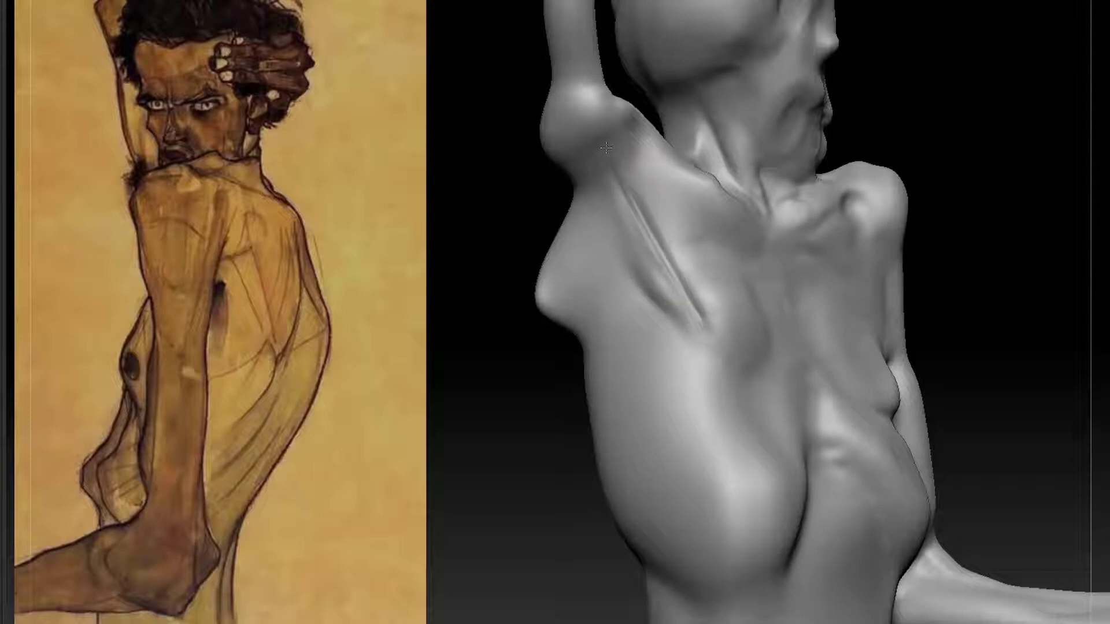
{"action": "left_click_drag", "start_coordinate": [939, 162], "coordinate": [1011, 157]}
{"action": "left_click_drag", "start_coordinate": [628, 224], "coordinate": [681, 318]}
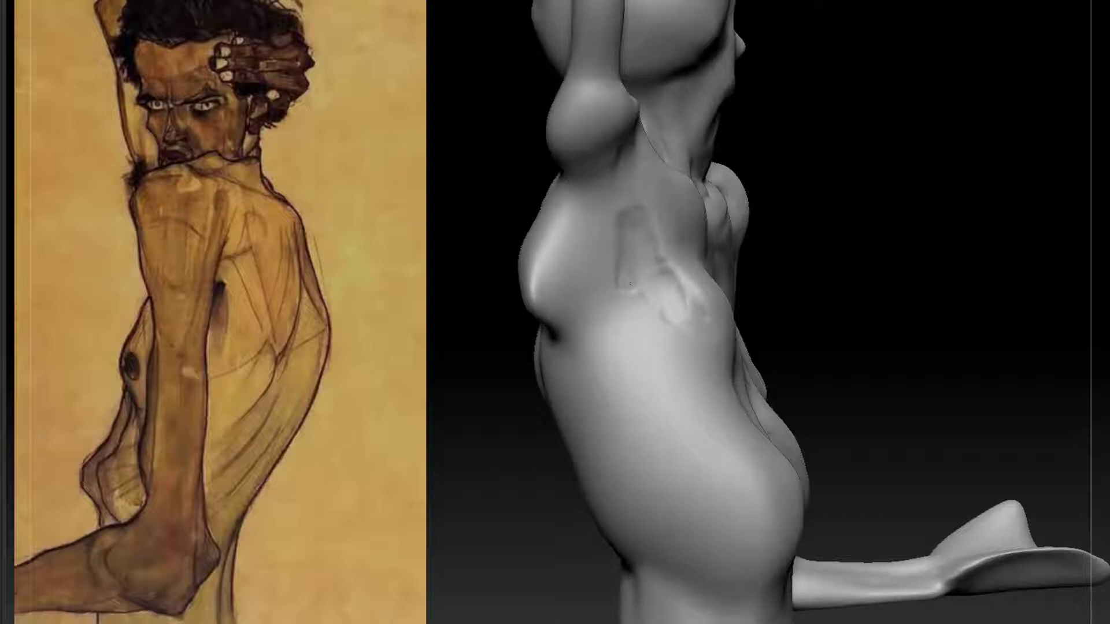
{"action": "left_click", "coordinate": [865, 262]}
{"action": "left_click_drag", "start_coordinate": [911, 272], "coordinate": [844, 259], "text": "alt"}
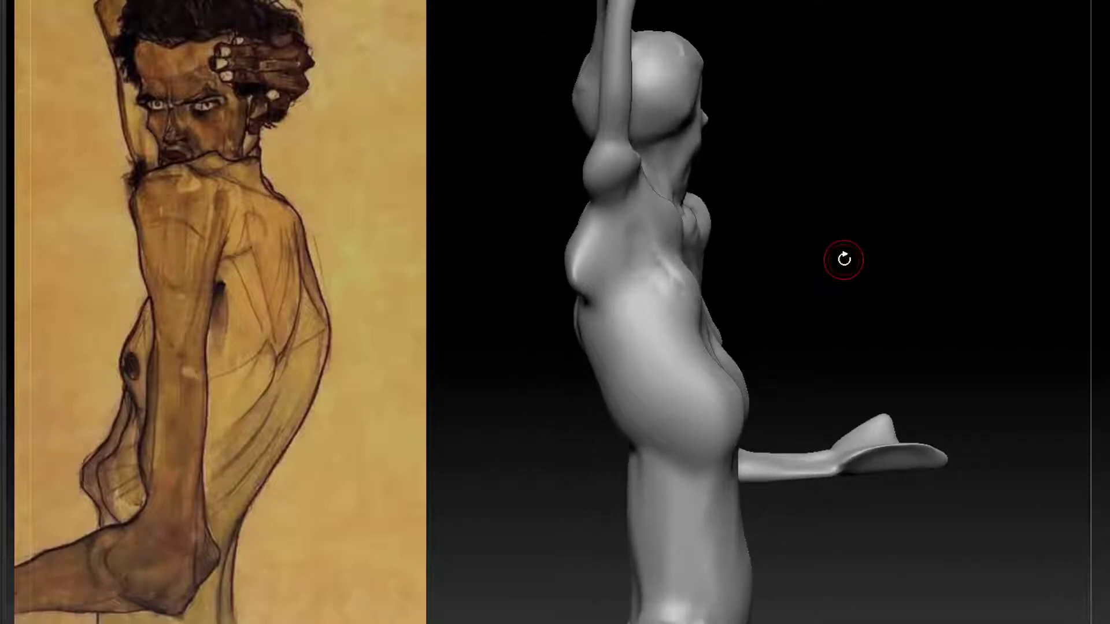
Build up muscle volume on the back of the raised shoulder and the shoulder blade with the ClayTubes brush.
{"action": "mouse_move", "coordinate": [844, 259]}
{"action": "left_mouse_down"}
{"action": "mouse_move", "coordinate": [875, 240]}
{"action": "mouse_move", "coordinate": [952, 285]}
{"action": "mouse_move", "coordinate": [988, 250]}
{"action": "mouse_move", "coordinate": [950, 280]}
{"action": "mouse_move", "coordinate": [911, 277]}
{"action": "left_mouse_up"}
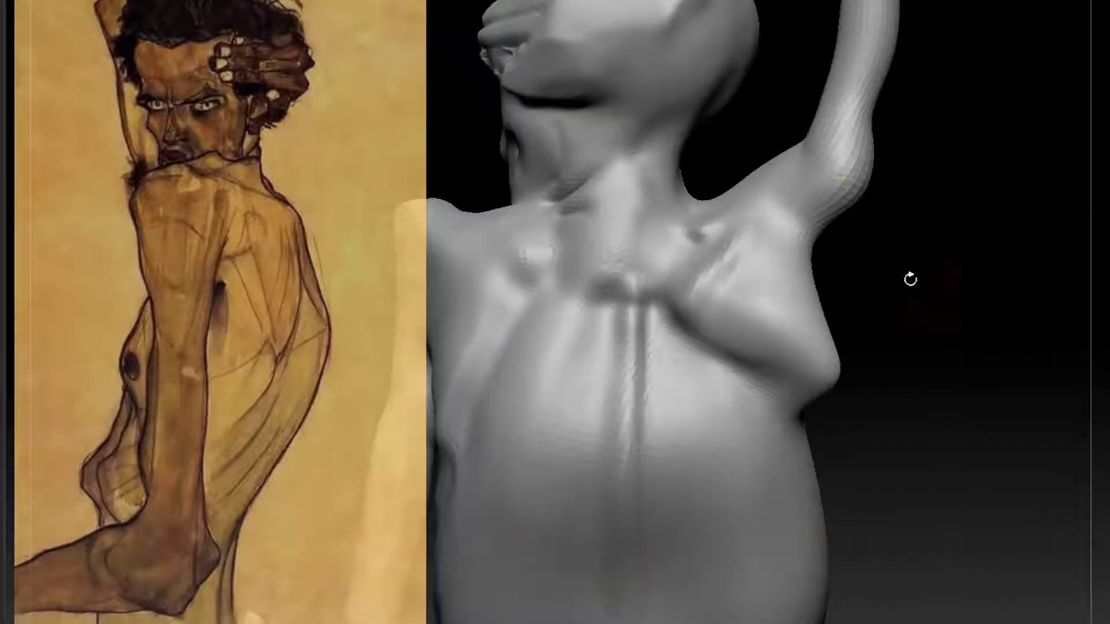
{"action": "mouse_move", "coordinate": [792, 235]}
{"action": "left_mouse_down"}
{"action": "mouse_move", "coordinate": [849, 191]}
{"action": "mouse_move", "coordinate": [772, 267]}
{"action": "mouse_move", "coordinate": [826, 213]}
{"action": "mouse_move", "coordinate": [809, 254]}
{"action": "left_mouse_up"}
{"action": "mouse_move", "coordinate": [916, 247]}
{"action": "left_mouse_down"}
{"action": "mouse_move", "coordinate": [921, 235]}
{"action": "mouse_move", "coordinate": [861, 211]}
{"action": "left_mouse_up"}
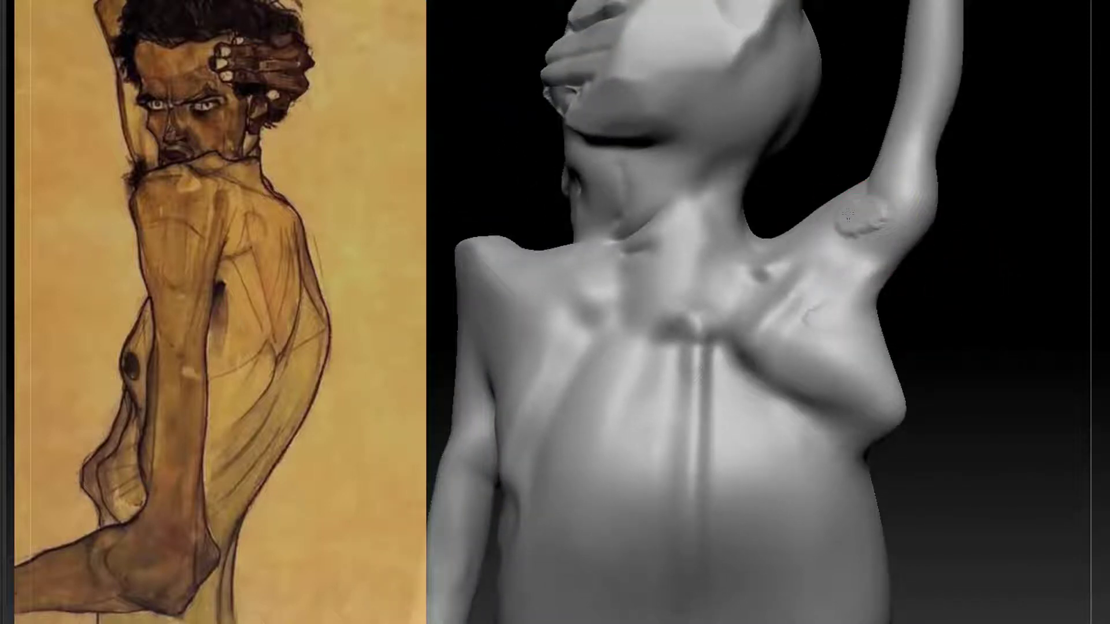
Carve creases where the raised arm meets the shoulder and shoulder blade with the DamStandard brush.
{"action": "key", "text": "b"}
{"action": "key", "text": "d"}
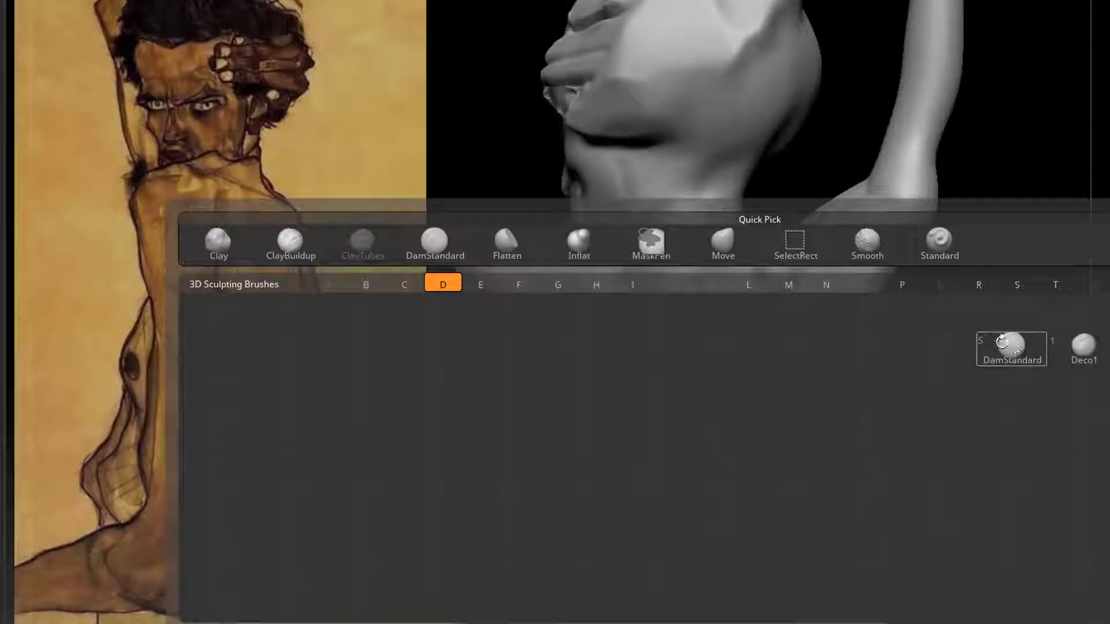
{"action": "left_click", "coordinate": [1011, 347]}
{"action": "mouse_move", "coordinate": [893, 195]}
{"action": "left_mouse_down"}
{"action": "mouse_move", "coordinate": [910, 211]}
{"action": "mouse_move", "coordinate": [890, 254]}
{"action": "left_mouse_up"}
{"action": "left_click_drag", "start_coordinate": [971, 191], "coordinate": [945, 245], "text": "alt"}
{"action": "left_click_drag", "start_coordinate": [925, 289], "coordinate": [902, 324]}
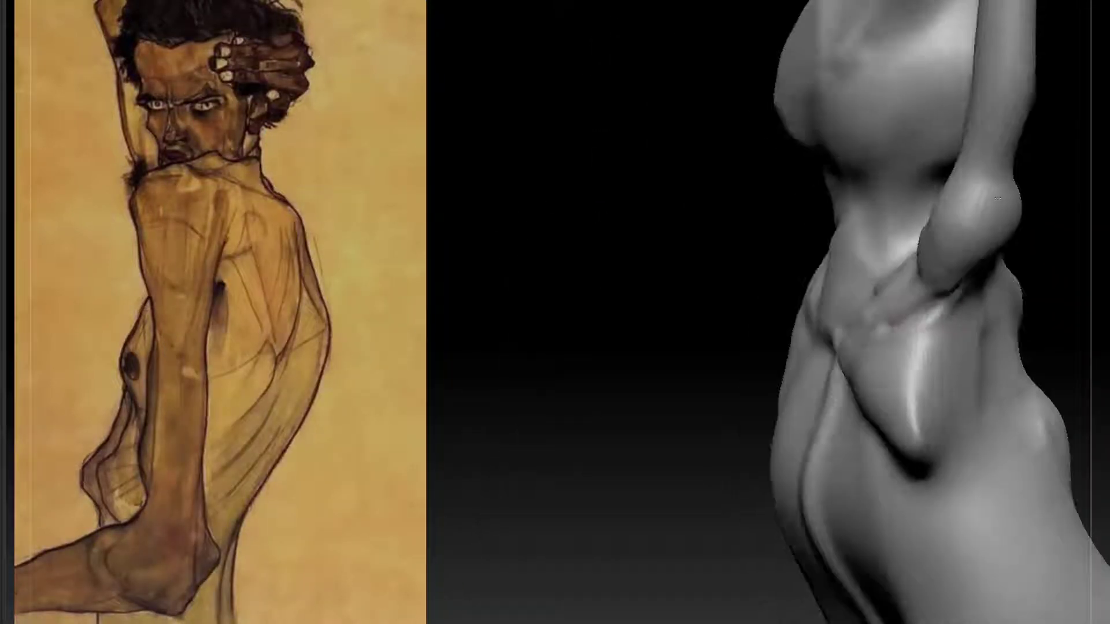
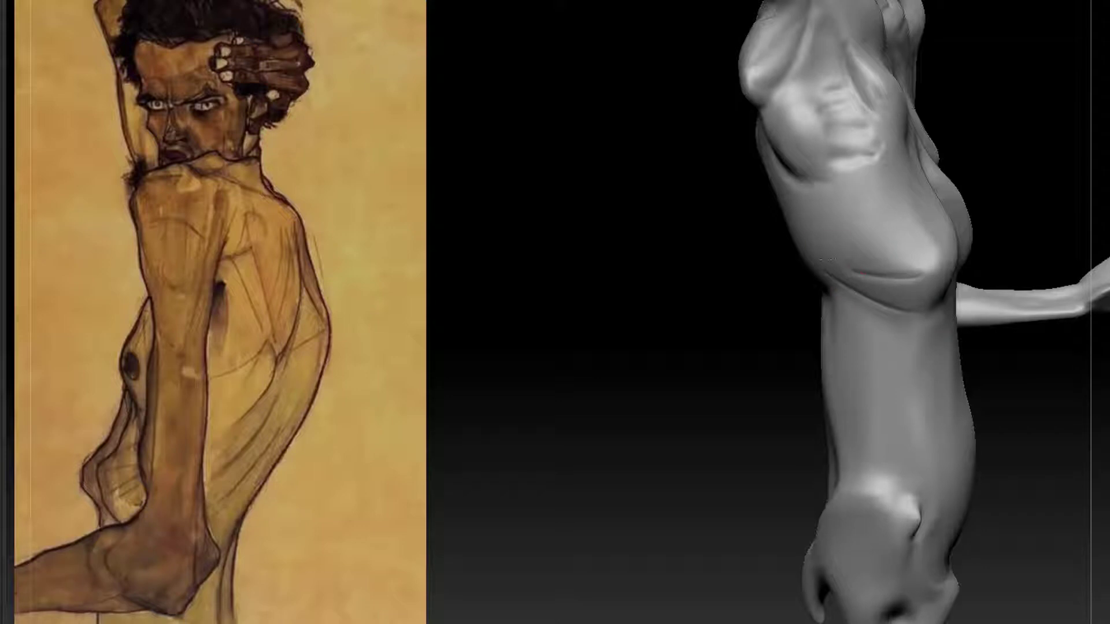
Carve the curved lower edge of the ribcage around the side and front of the torso and smooth it.
{"action": "mouse_move", "coordinate": [1050, 178]}
{"action": "left_mouse_down"}
{"action": "mouse_move", "coordinate": [986, 212]}
{"action": "mouse_move", "coordinate": [936, 297]}
{"action": "left_mouse_up"}
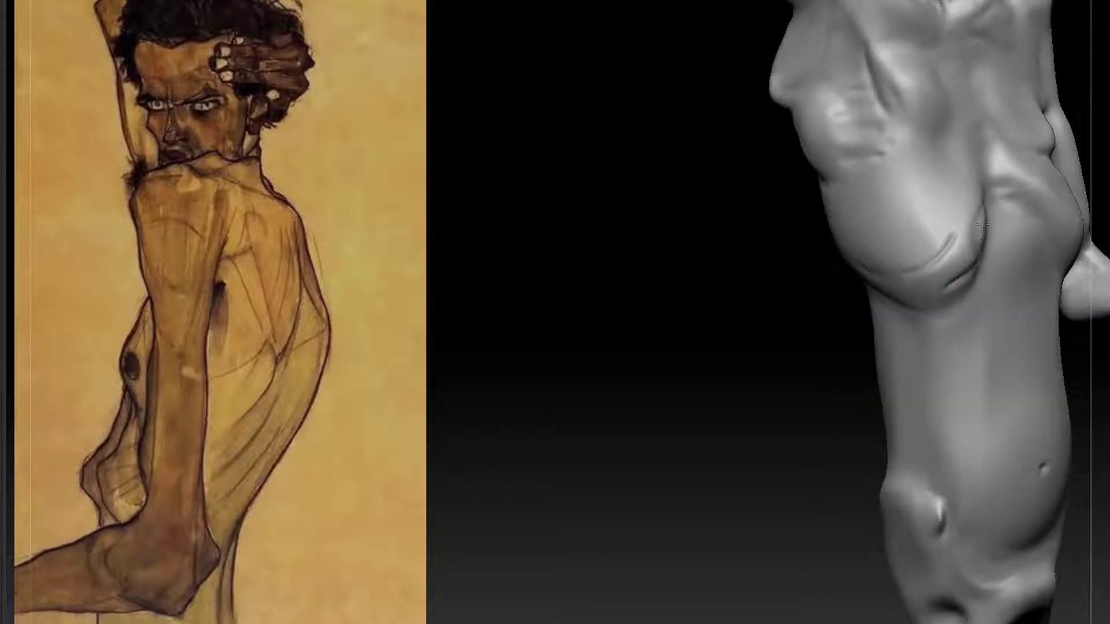
{"action": "left_click_drag", "start_coordinate": [823, 385], "coordinate": [731, 416]}
{"action": "mouse_move", "coordinate": [967, 233]}
{"action": "left_mouse_down"}
{"action": "mouse_move", "coordinate": [943, 243]}
{"action": "mouse_move", "coordinate": [887, 319]}
{"action": "mouse_move", "coordinate": [940, 254]}
{"action": "left_mouse_up"}
{"action": "left_click_drag", "start_coordinate": [884, 326], "coordinate": [943, 231], "text": "shift"}
{"action": "mouse_move", "coordinate": [745, 425]}
{"action": "left_mouse_down", "text": "alt"}
{"action": "mouse_move", "coordinate": [743, 381]}
{"action": "mouse_move", "coordinate": [699, 454]}
{"action": "left_mouse_up", "text": "alt"}
{"action": "left_click_drag", "start_coordinate": [925, 275], "coordinate": [980, 372]}
{"action": "left_click_drag", "start_coordinate": [1014, 458], "coordinate": [994, 353], "text": "alt"}
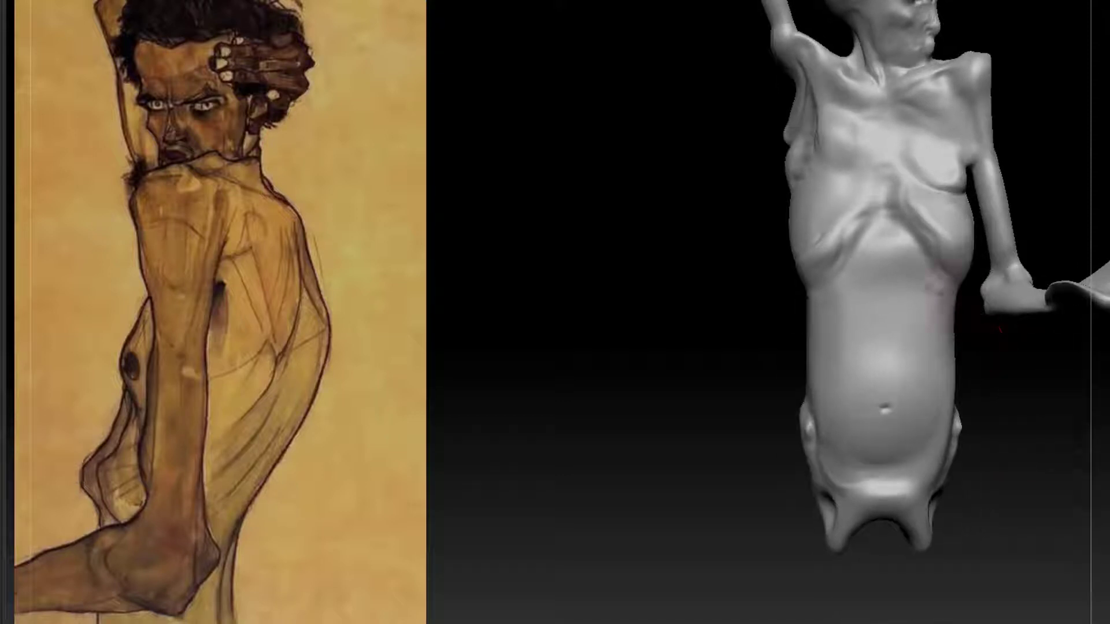
Define the outer edges of the abdominal muscles from the ribcage down past the navel.
{"action": "mouse_move", "coordinate": [942, 280]}
{"action": "left_mouse_down"}
{"action": "mouse_move", "coordinate": [928, 326]}
{"action": "mouse_move", "coordinate": [934, 353]}
{"action": "left_mouse_up"}
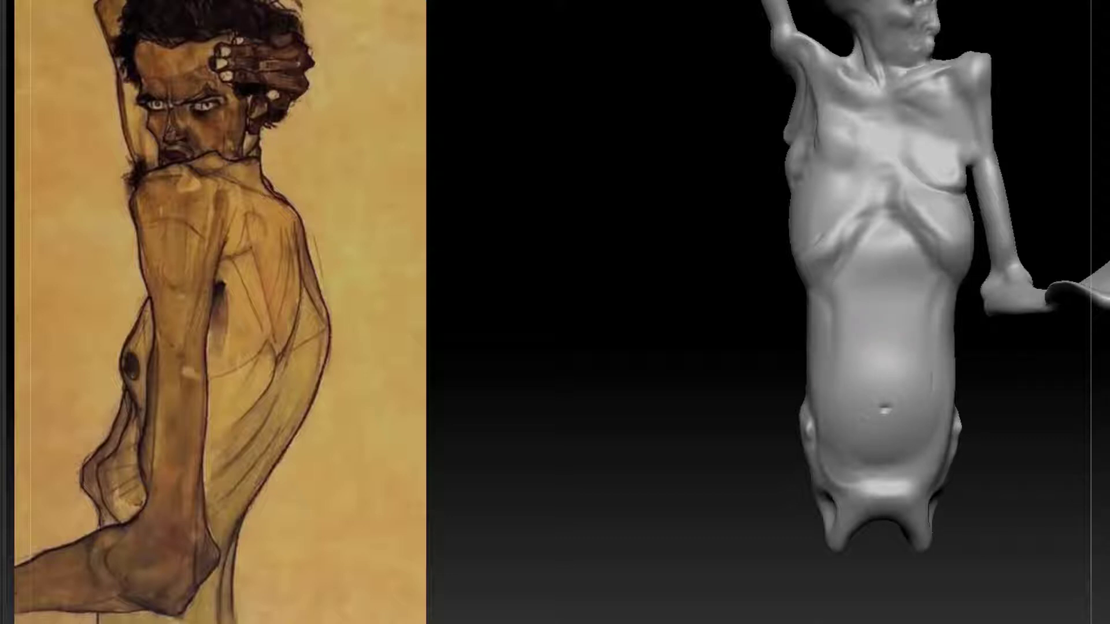
{"action": "mouse_move", "coordinate": [875, 231]}
{"action": "left_mouse_down", "text": "ctrl"}
{"action": "mouse_move", "coordinate": [912, 374]}
{"action": "mouse_move", "coordinate": [863, 282]}
{"action": "left_mouse_up", "text": "ctrl"}
{"action": "left_click_drag", "start_coordinate": [1030, 428], "coordinate": [1045, 448], "text": "ctrl"}
{"action": "left_click_drag", "start_coordinate": [1040, 450], "coordinate": [1023, 390], "text": "alt"}
{"action": "left_click_drag", "start_coordinate": [1043, 402], "coordinate": [1012, 403]}
{"action": "left_click_drag", "start_coordinate": [979, 240], "coordinate": [811, 386], "text": "ctrl"}
{"action": "left_click_drag", "start_coordinate": [994, 332], "coordinate": [1026, 410], "text": "ctrl"}
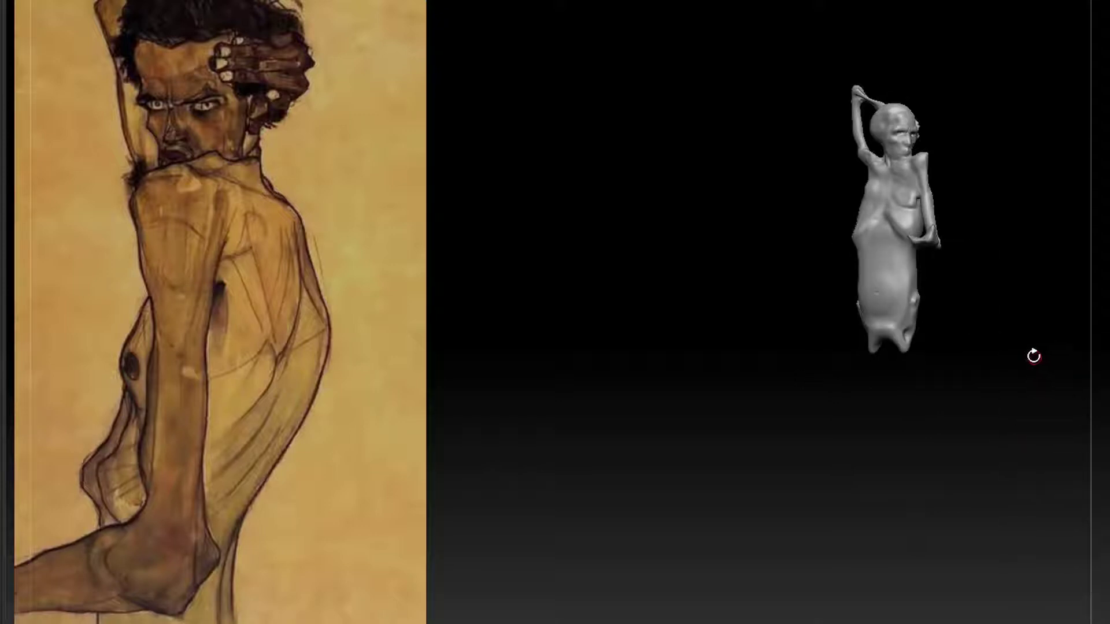
{"action": "left_click_drag", "start_coordinate": [1033, 357], "coordinate": [983, 357], "text": "alt"}
{"action": "left_click_drag", "start_coordinate": [995, 319], "coordinate": [1000, 369]}
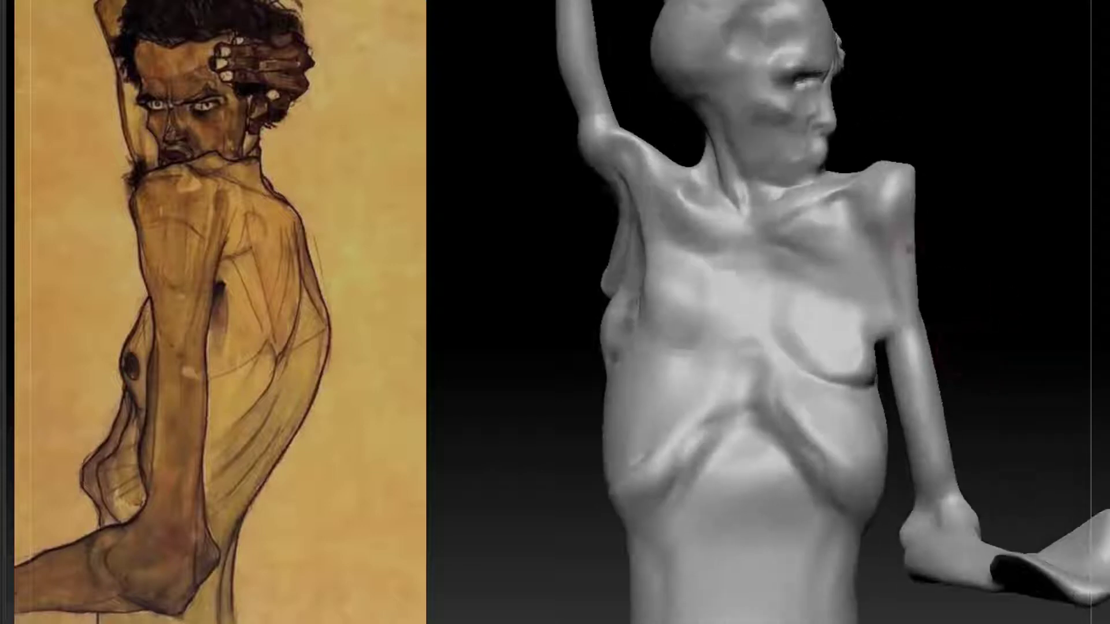
Sculpt the raised edge of the hair across the forehead and around the temple.
{"action": "left_click_drag", "start_coordinate": [982, 173], "coordinate": [907, 154]}
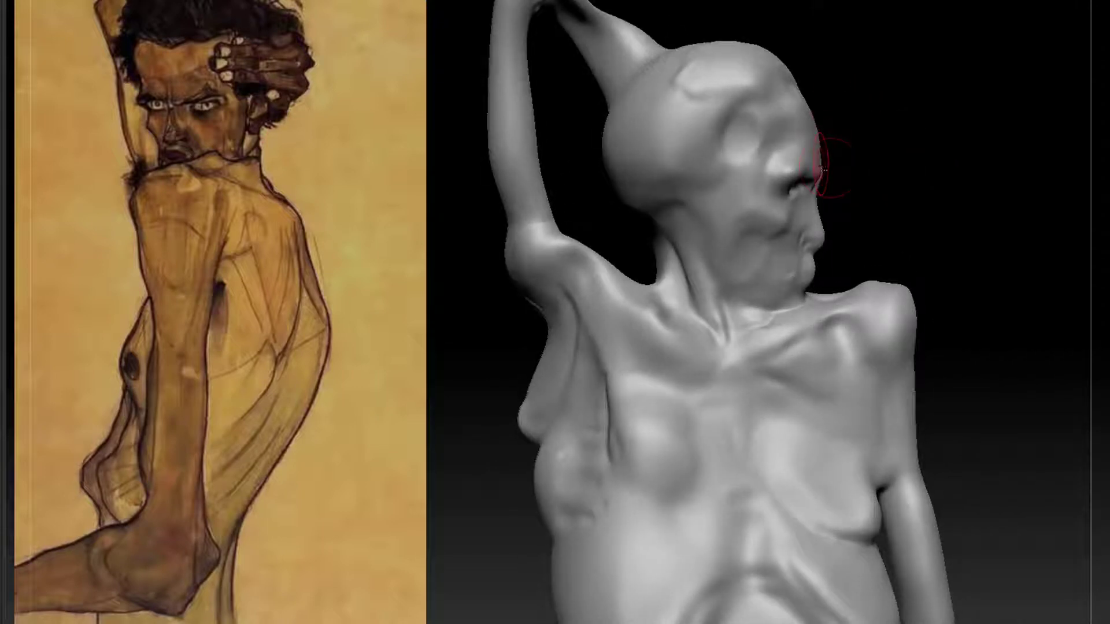
{"action": "mouse_move", "coordinate": [888, 195]}
{"action": "left_mouse_down", "text": "alt"}
{"action": "mouse_move", "coordinate": [897, 225]}
{"action": "mouse_move", "coordinate": [886, 204]}
{"action": "left_mouse_up", "text": "alt"}
{"action": "key", "text": "b"}
{"action": "key", "text": "d"}
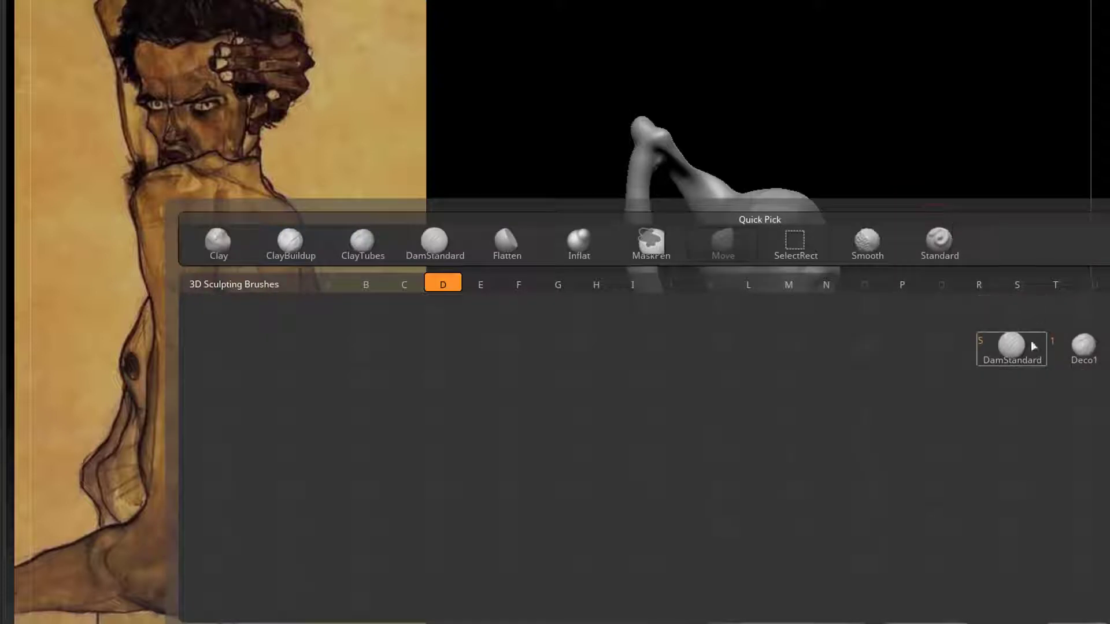
{"action": "key", "text": "s"}
{"action": "left_click_drag", "start_coordinate": [849, 167], "coordinate": [893, 155]}
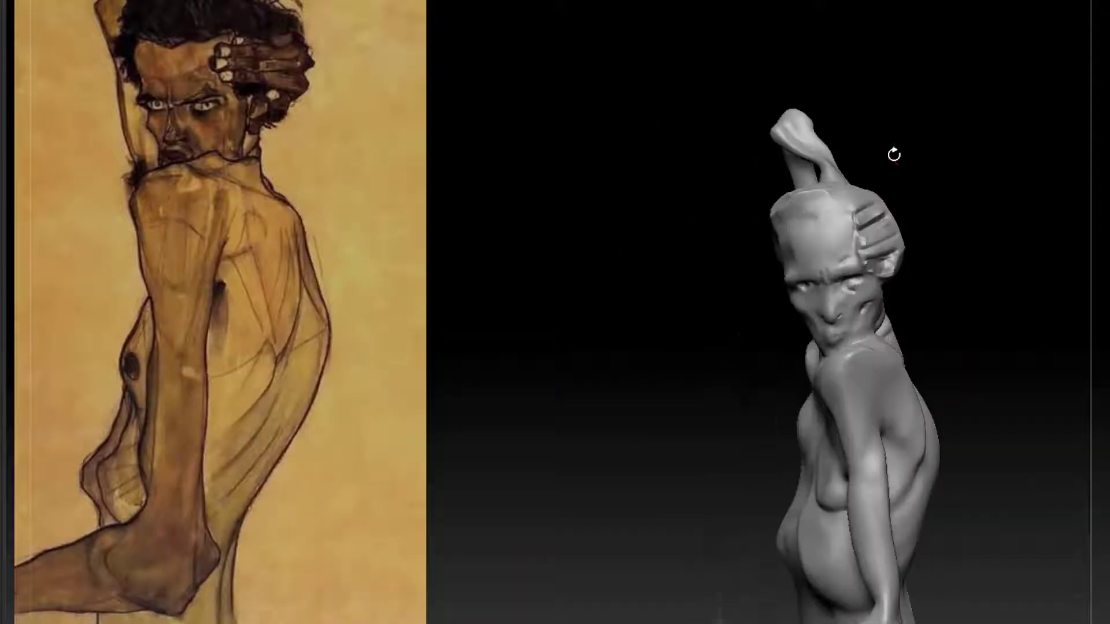
{"action": "mouse_move", "coordinate": [862, 199]}
{"action": "left_mouse_down"}
{"action": "mouse_move", "coordinate": [815, 189]}
{"action": "mouse_move", "coordinate": [961, 147]}
{"action": "mouse_move", "coordinate": [947, 152]}
{"action": "left_mouse_up"}
{"action": "left_click_drag", "start_coordinate": [753, 265], "coordinate": [733, 300]}
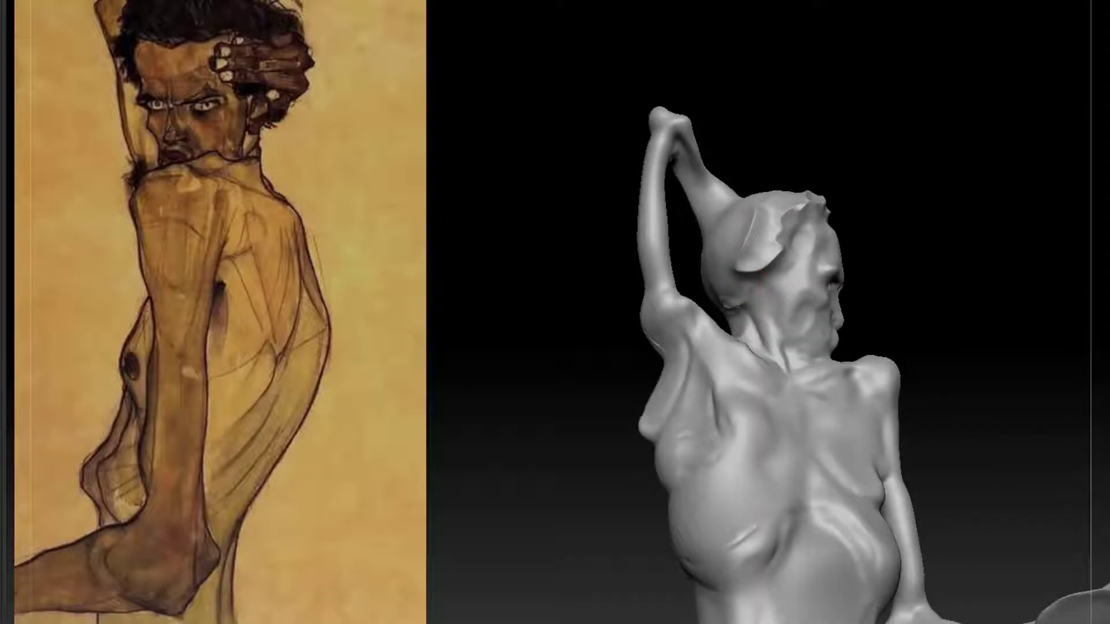
Continue the hair edge around the back of the head and nape, and refine the raised shoulder.
{"action": "left_click_drag", "start_coordinate": [884, 168], "coordinate": [944, 155]}
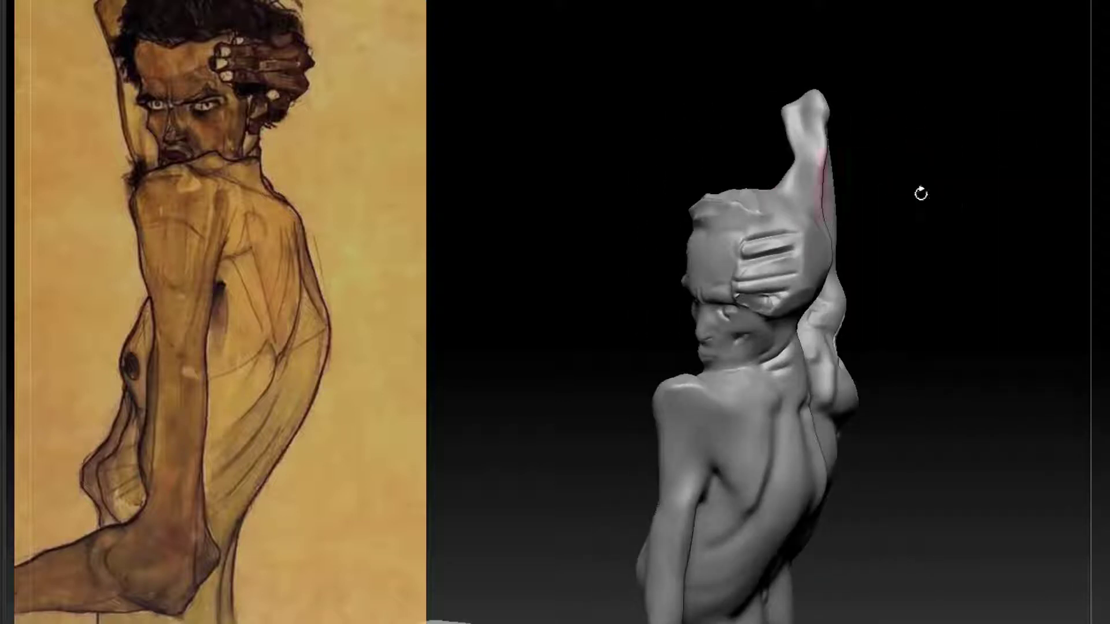
{"action": "left_click_drag", "start_coordinate": [921, 193], "coordinate": [1069, 208]}
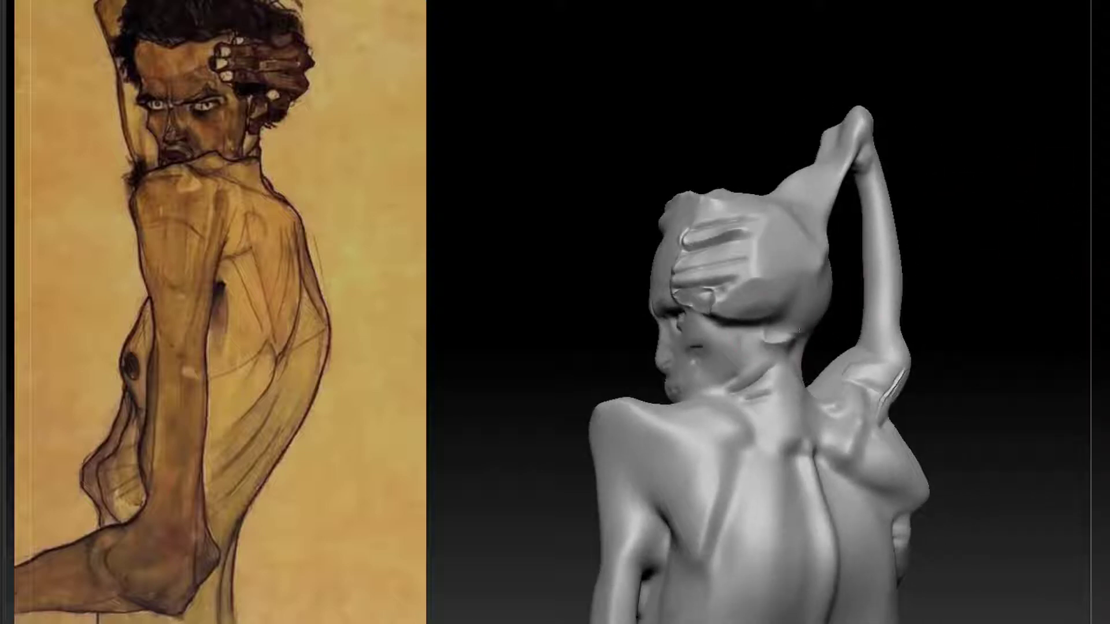
{"action": "left_click_drag", "start_coordinate": [1017, 300], "coordinate": [953, 300]}
{"action": "left_click_drag", "start_coordinate": [827, 341], "coordinate": [861, 329]}
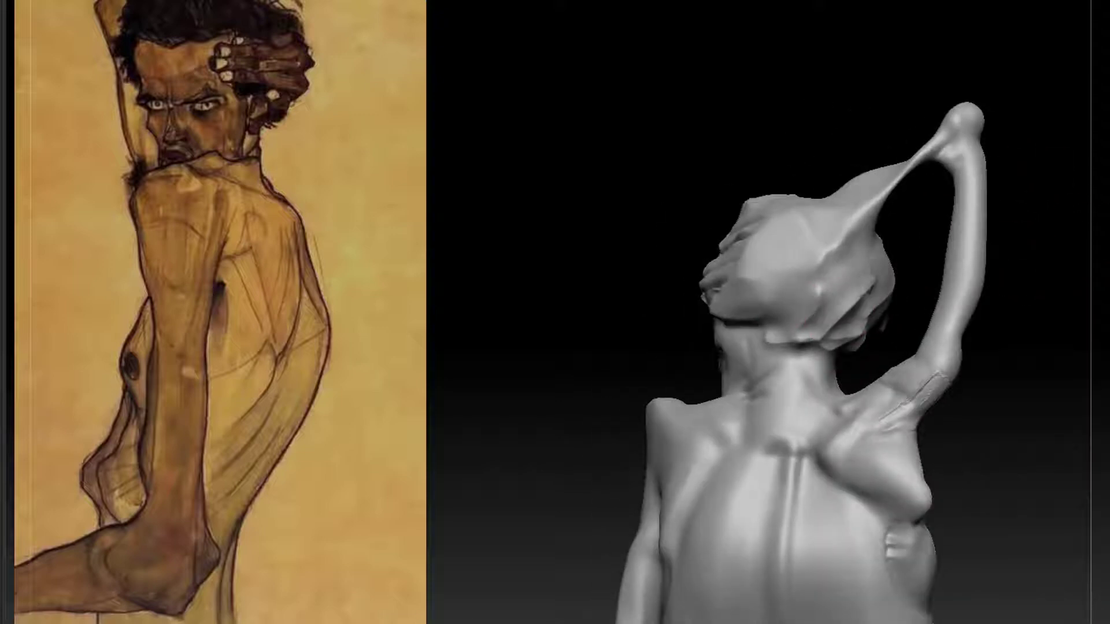
{"action": "left_click_drag", "start_coordinate": [870, 277], "coordinate": [872, 315]}
Move the reference painting lower so that the top of the painted head is in view.
{"action": "left_click_drag", "start_coordinate": [1059, 273], "coordinate": [1083, 238], "text": "alt"}
{"action": "left_click_drag", "start_coordinate": [1009, 261], "coordinate": [982, 309], "text": "alt"}
{"action": "key", "text": "z"}
{"action": "left_click_drag", "start_coordinate": [390, 208], "coordinate": [317, 139]}
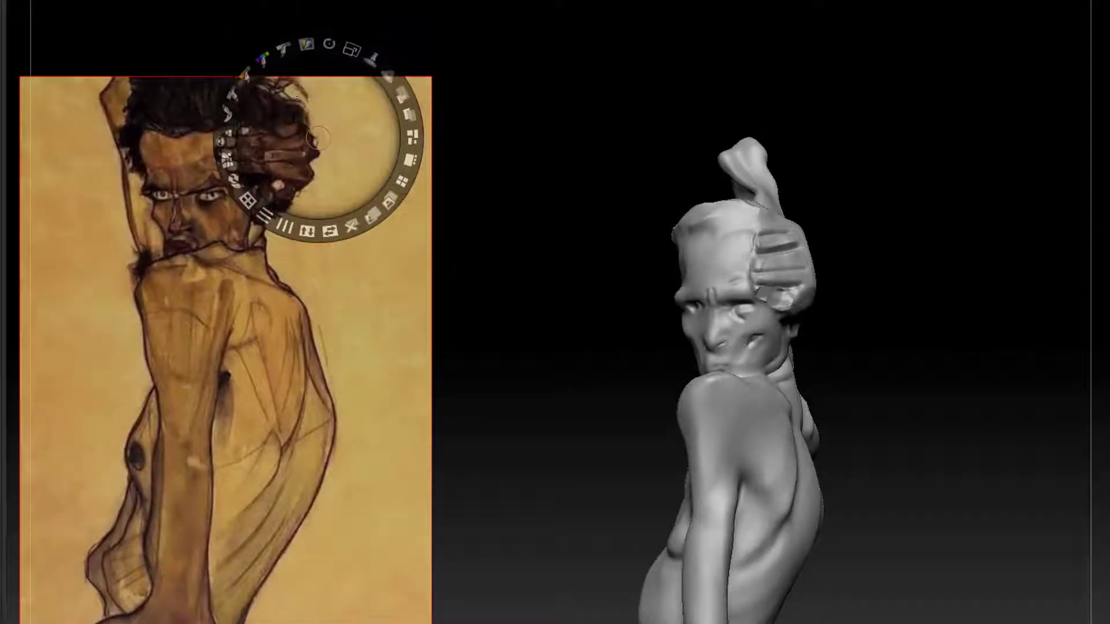
Finish positioning the reference, smooth the hair mass behind the temple at a lower subdivision level, and return to the higher level.
{"action": "key", "text": "z"}
{"action": "left_click_drag", "start_coordinate": [936, 314], "coordinate": [998, 277]}
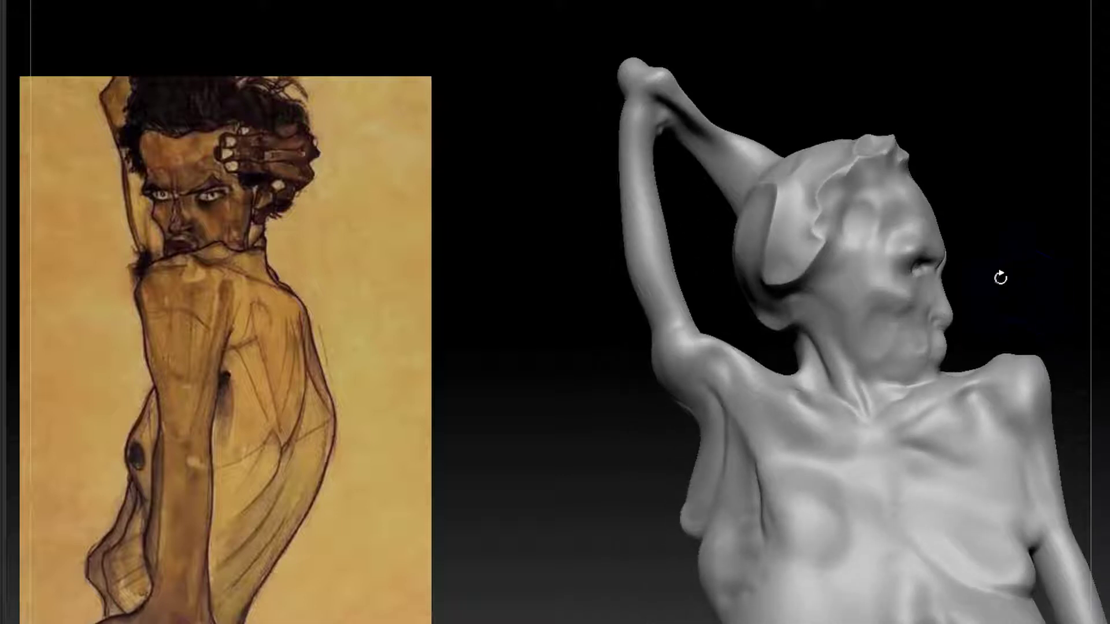
{"action": "key", "text": "shift+d"}
{"action": "key", "text": "shift+d"}
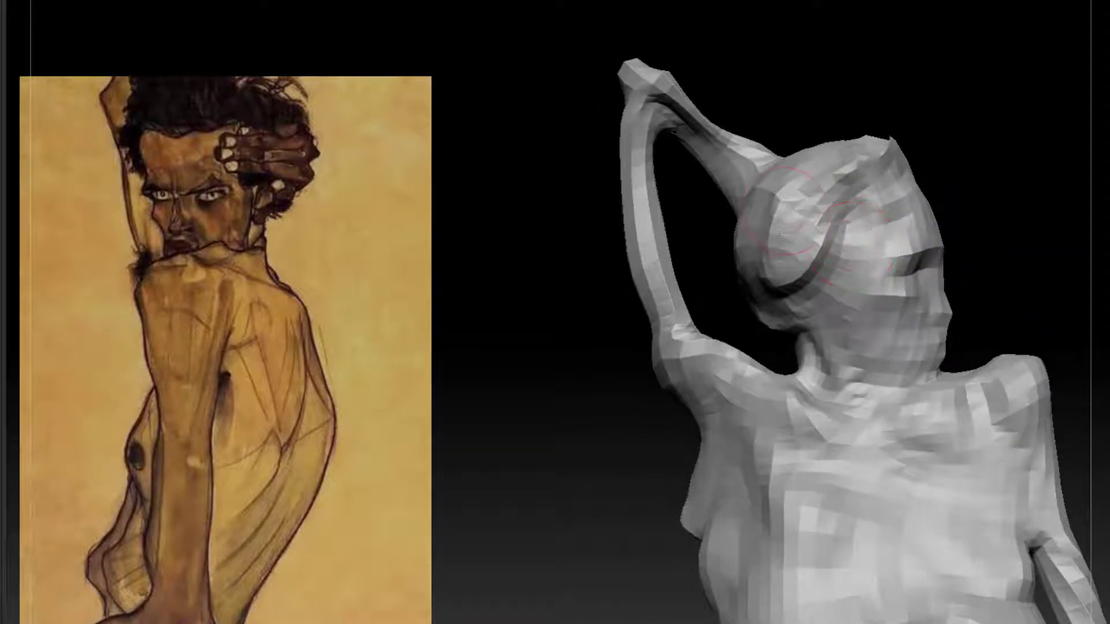
{"action": "key", "text": "d"}
{"action": "key", "text": "d"}
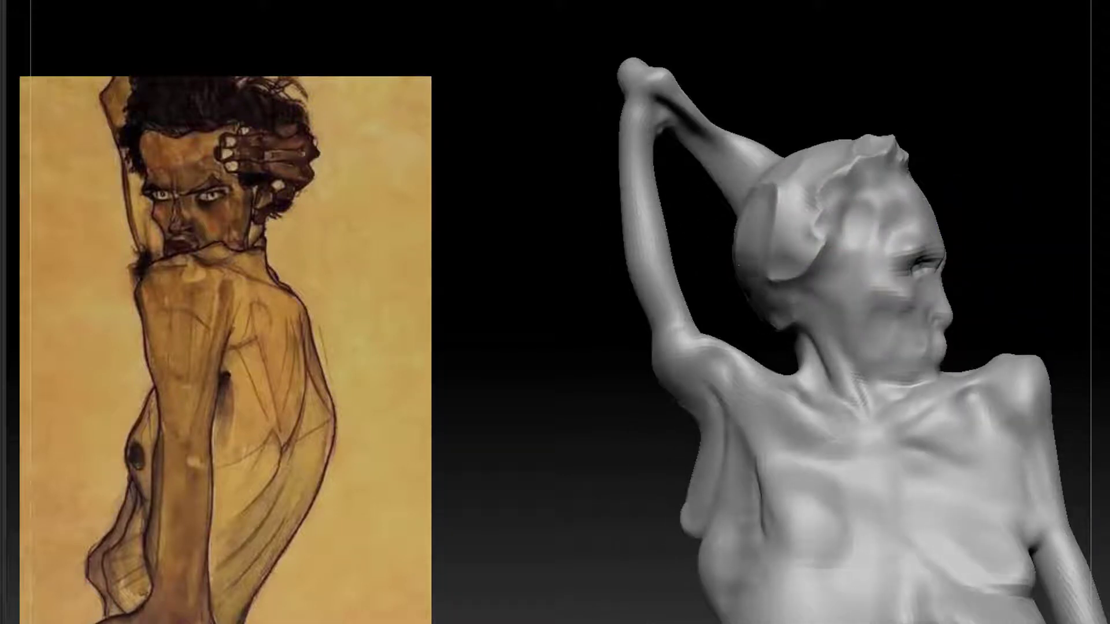
Reshape the hair volume above the forehead and along the side of the head, matching its silhouette to the painting.
{"action": "mouse_move", "coordinate": [997, 202]}
{"action": "left_mouse_down"}
{"action": "mouse_move", "coordinate": [949, 153]}
{"action": "mouse_move", "coordinate": [985, 250]}
{"action": "mouse_move", "coordinate": [990, 343]}
{"action": "mouse_move", "coordinate": [999, 301]}
{"action": "mouse_move", "coordinate": [986, 186]}
{"action": "mouse_move", "coordinate": [936, 202]}
{"action": "left_mouse_up"}
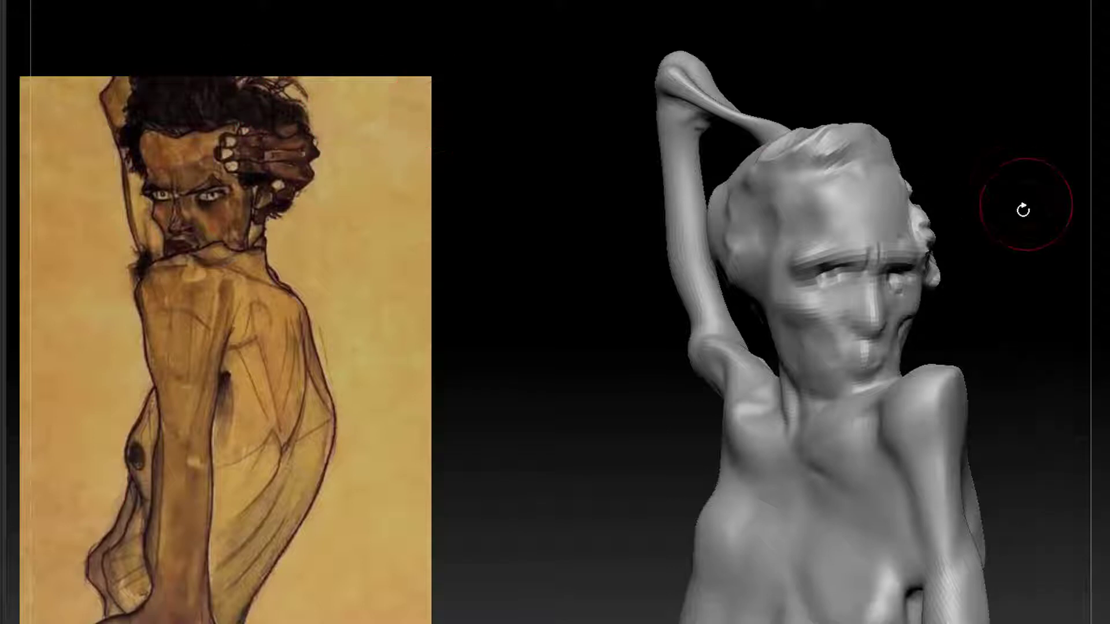
{"action": "left_click_drag", "start_coordinate": [1023, 208], "coordinate": [994, 245]}
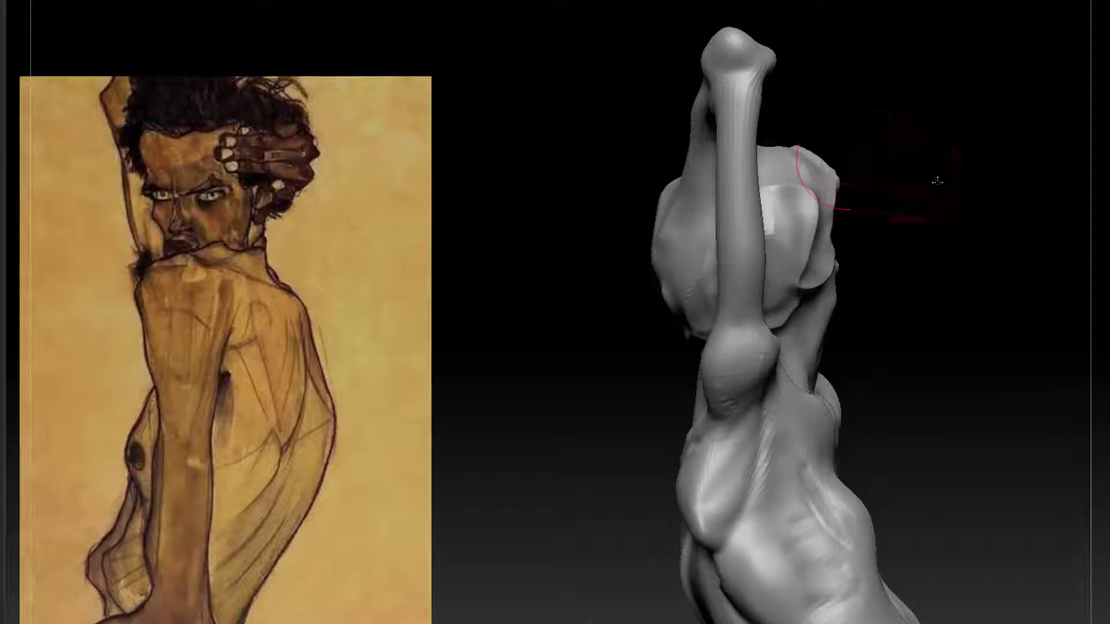
{"action": "left_click_drag", "start_coordinate": [937, 181], "coordinate": [922, 303]}
{"action": "left_click_drag", "start_coordinate": [1000, 220], "coordinate": [941, 126]}
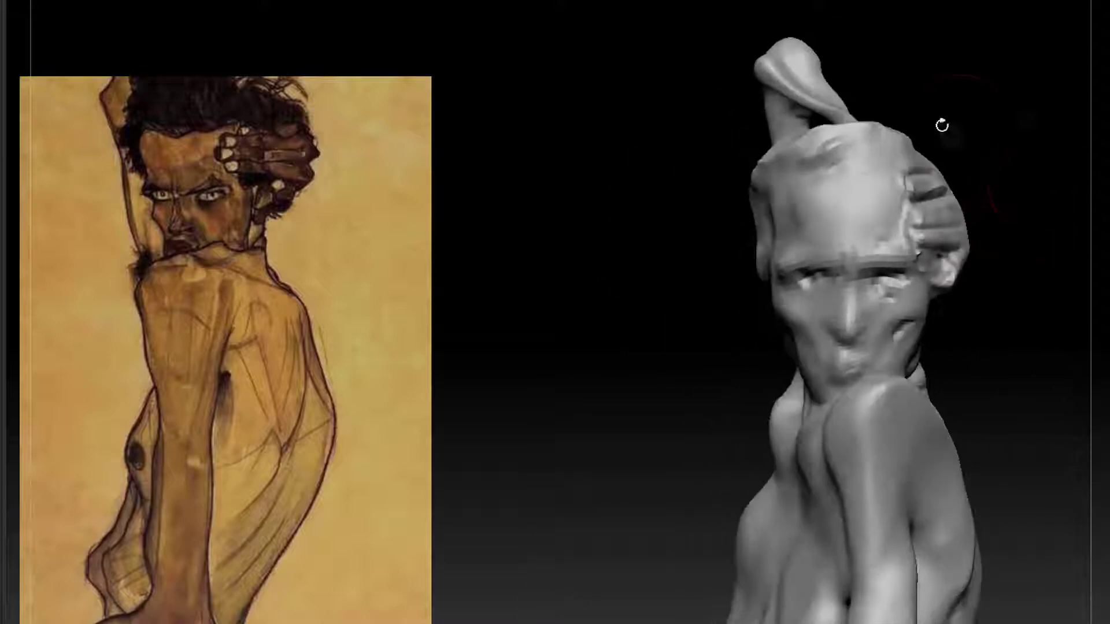
{"action": "left_click_drag", "start_coordinate": [908, 79], "coordinate": [990, 80]}
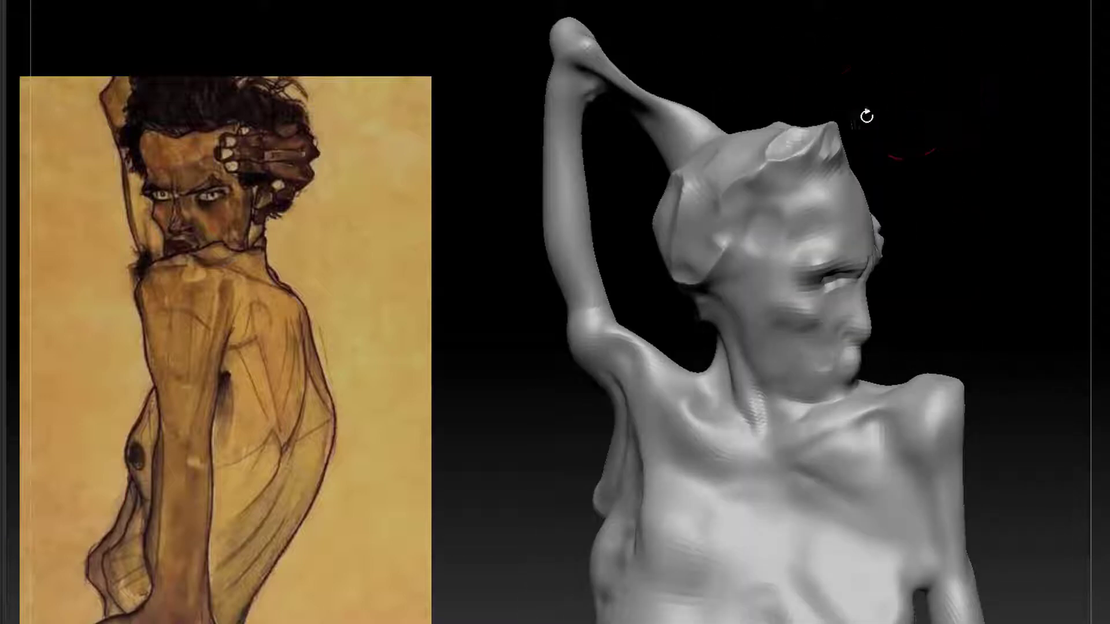
{"action": "left_click_drag", "start_coordinate": [872, 99], "coordinate": [965, 295]}
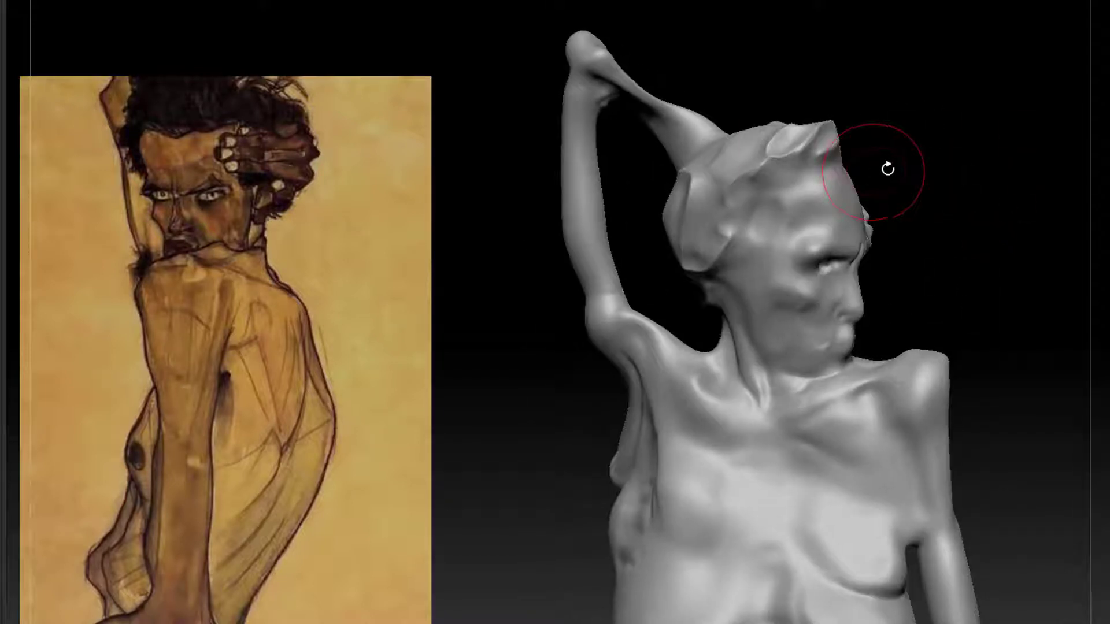
{"action": "mouse_move", "coordinate": [887, 168]}
{"action": "left_mouse_down"}
{"action": "mouse_move", "coordinate": [879, 145]}
{"action": "mouse_move", "coordinate": [873, 165]}
{"action": "mouse_move", "coordinate": [846, 164]}
{"action": "mouse_move", "coordinate": [872, 179]}
{"action": "left_mouse_up"}
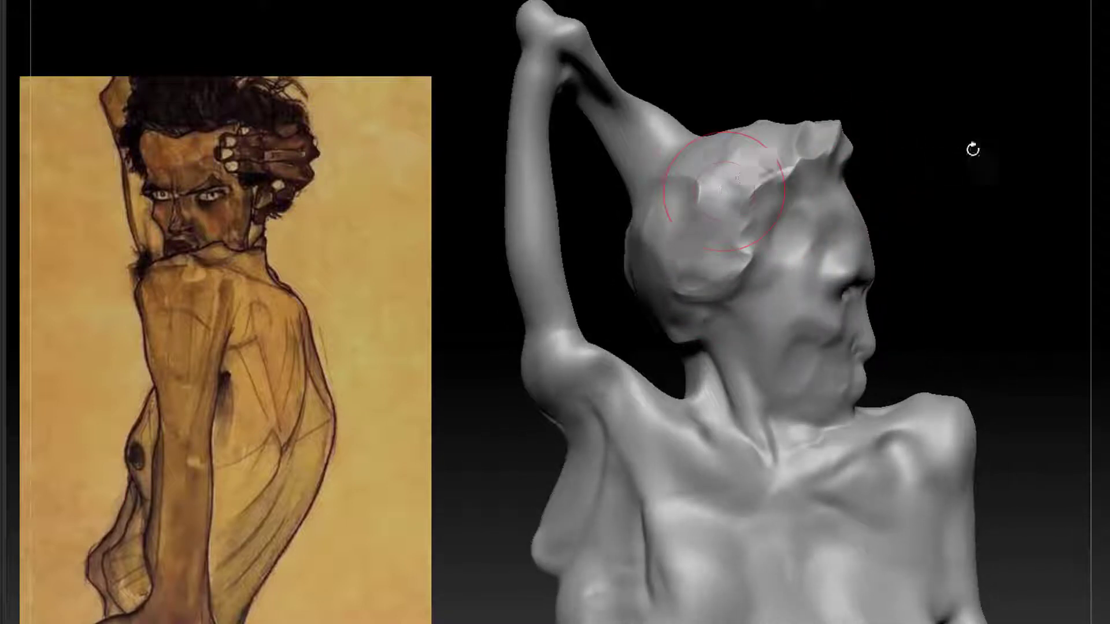
{"action": "mouse_move", "coordinate": [973, 149]}
{"action": "left_mouse_down"}
{"action": "mouse_move", "coordinate": [1010, 178]}
{"action": "mouse_move", "coordinate": [998, 186]}
{"action": "left_mouse_up"}
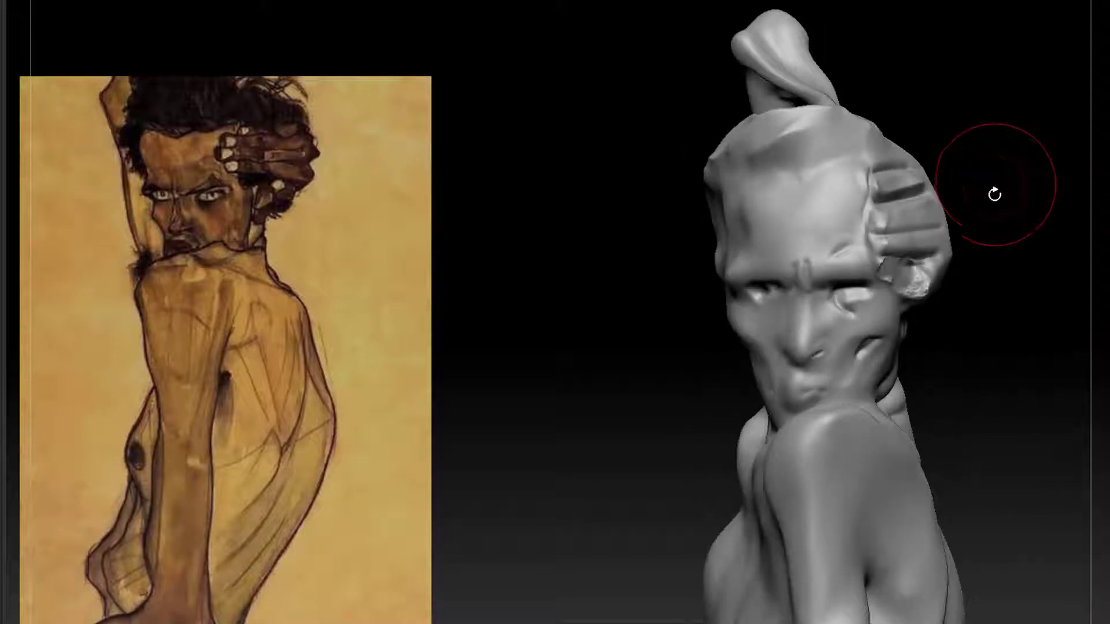
Carve the hairline across the forehead with the DamStandard brush, forming a pointed widow's peak at the centre.
{"action": "key", "text": "b"}
{"action": "key", "text": "d"}
{"action": "key", "text": "s"}
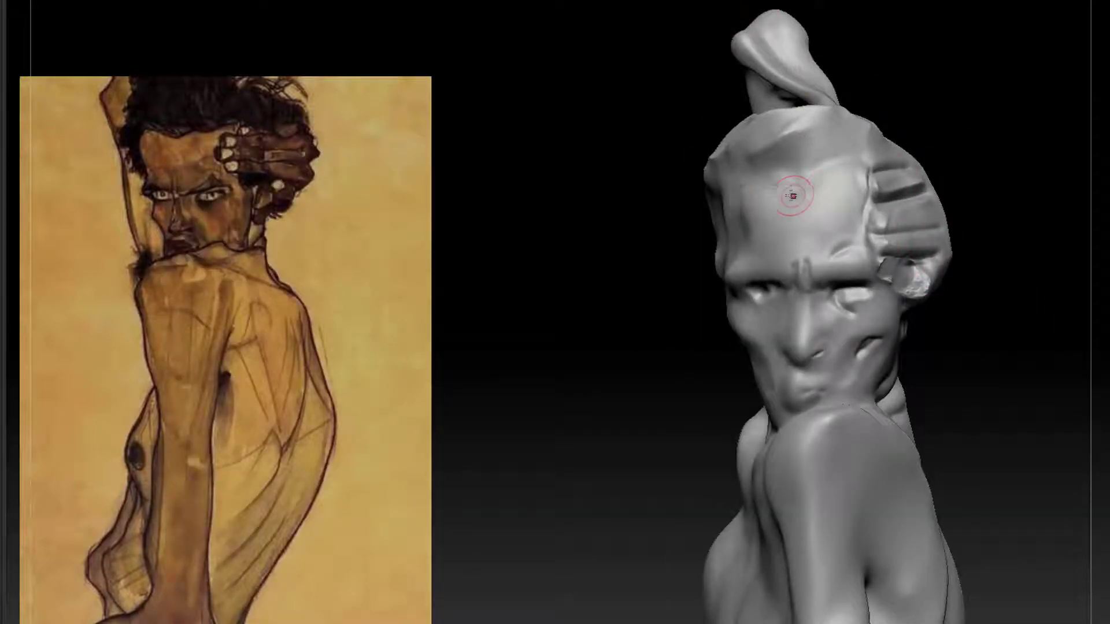
{"action": "left_click_drag", "start_coordinate": [792, 193], "coordinate": [725, 185]}
{"action": "left_click_drag", "start_coordinate": [797, 196], "coordinate": [844, 175]}
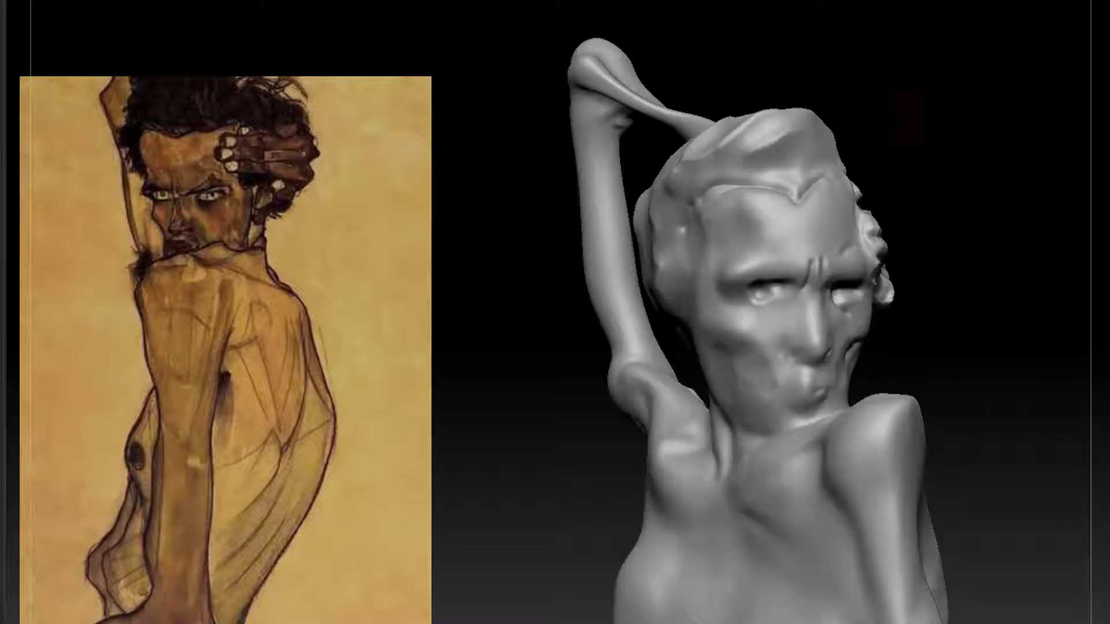
{"action": "mouse_move", "coordinate": [740, 225]}
{"action": "left_mouse_down"}
{"action": "mouse_move", "coordinate": [725, 220]}
{"action": "mouse_move", "coordinate": [744, 206]}
{"action": "left_mouse_up"}
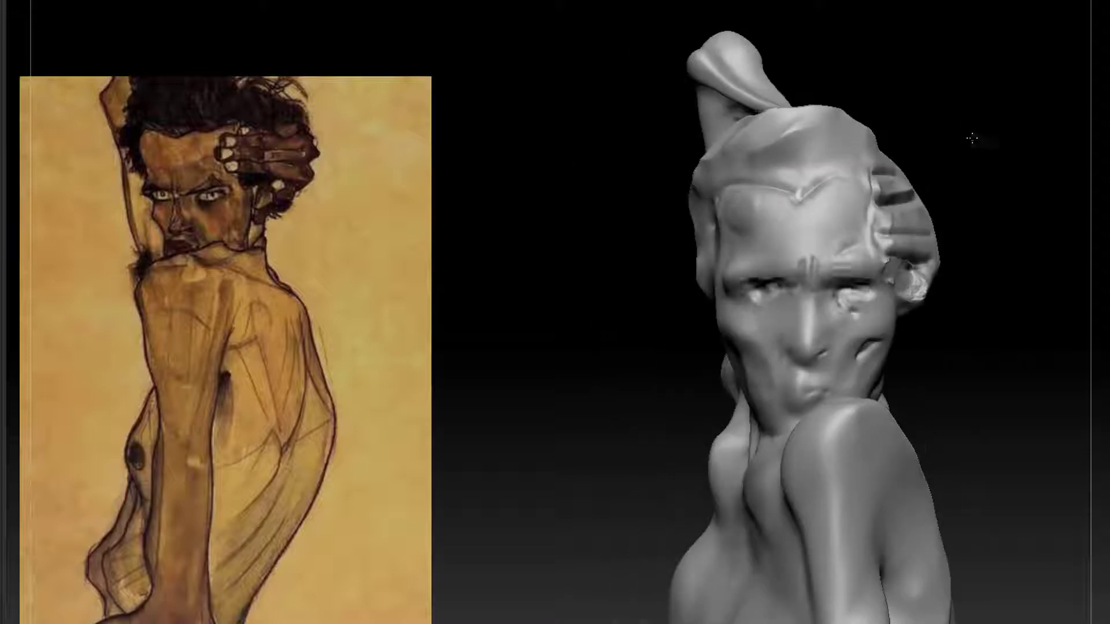
Build up the mouth area below the nose so that the lips project from the face.
{"action": "mouse_move", "coordinate": [973, 137]}
{"action": "left_mouse_down"}
{"action": "mouse_move", "coordinate": [949, 101]}
{"action": "mouse_move", "coordinate": [979, 181]}
{"action": "mouse_move", "coordinate": [983, 240]}
{"action": "mouse_move", "coordinate": [1003, 230]}
{"action": "mouse_move", "coordinate": [991, 312]}
{"action": "mouse_move", "coordinate": [1006, 379]}
{"action": "mouse_move", "coordinate": [1001, 315]}
{"action": "left_mouse_up"}
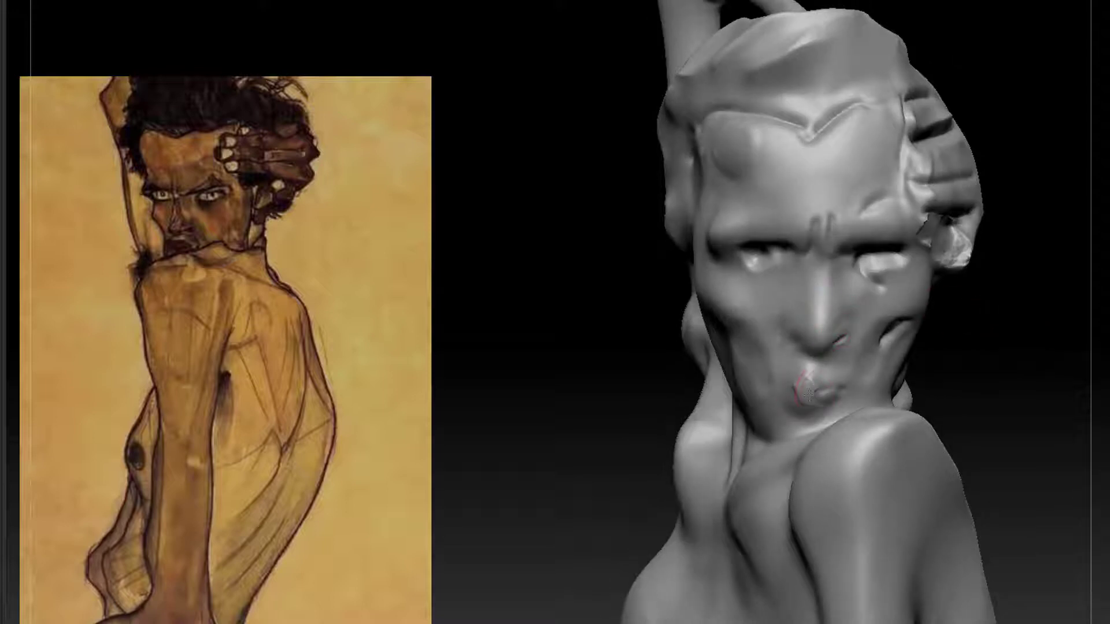
{"action": "left_click_drag", "start_coordinate": [808, 394], "coordinate": [815, 398]}
{"action": "key", "text": "ctrl+z"}
{"action": "key", "text": "b"}
{"action": "key", "text": "d"}
{"action": "left_click", "coordinate": [1011, 347]}
{"action": "mouse_move", "coordinate": [1019, 371]}
{"action": "left_mouse_down"}
{"action": "mouse_move", "coordinate": [980, 335]}
{"action": "mouse_move", "coordinate": [948, 329]}
{"action": "left_mouse_up"}
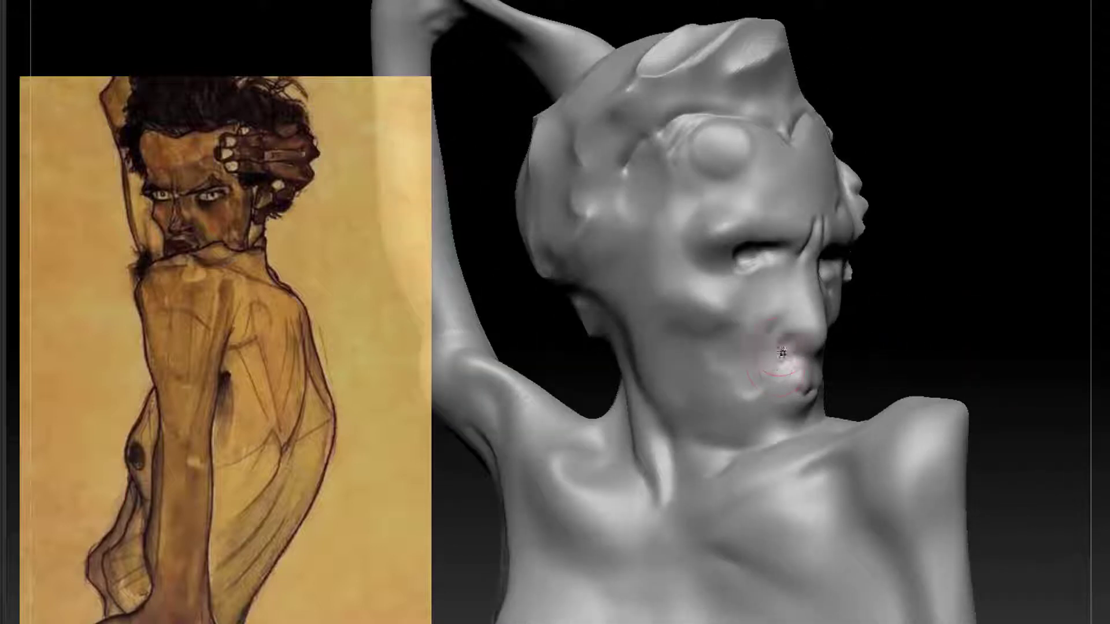
{"action": "left_click_drag", "start_coordinate": [767, 376], "coordinate": [744, 399]}
{"action": "mouse_move", "coordinate": [1009, 326]}
{"action": "left_mouse_down"}
{"action": "mouse_move", "coordinate": [924, 325]}
{"action": "mouse_move", "coordinate": [1008, 324]}
{"action": "mouse_move", "coordinate": [1009, 350]}
{"action": "mouse_move", "coordinate": [746, 353]}
{"action": "left_mouse_up"}
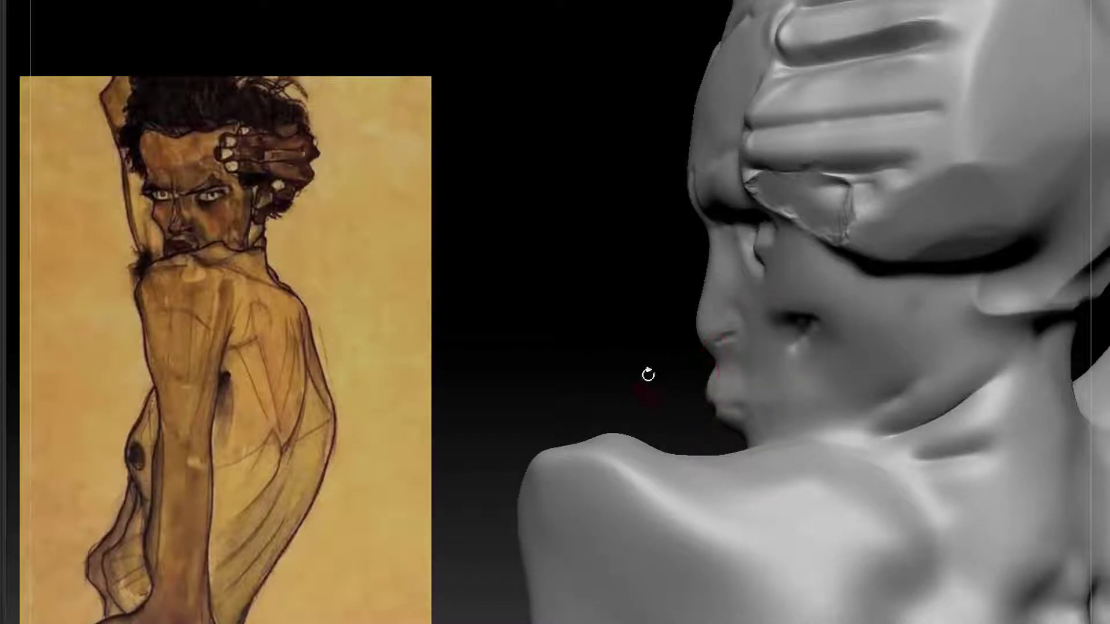
Round out the protruding mouth mound in profile and from the front.
{"action": "left_click_drag", "start_coordinate": [647, 375], "coordinate": [800, 342]}
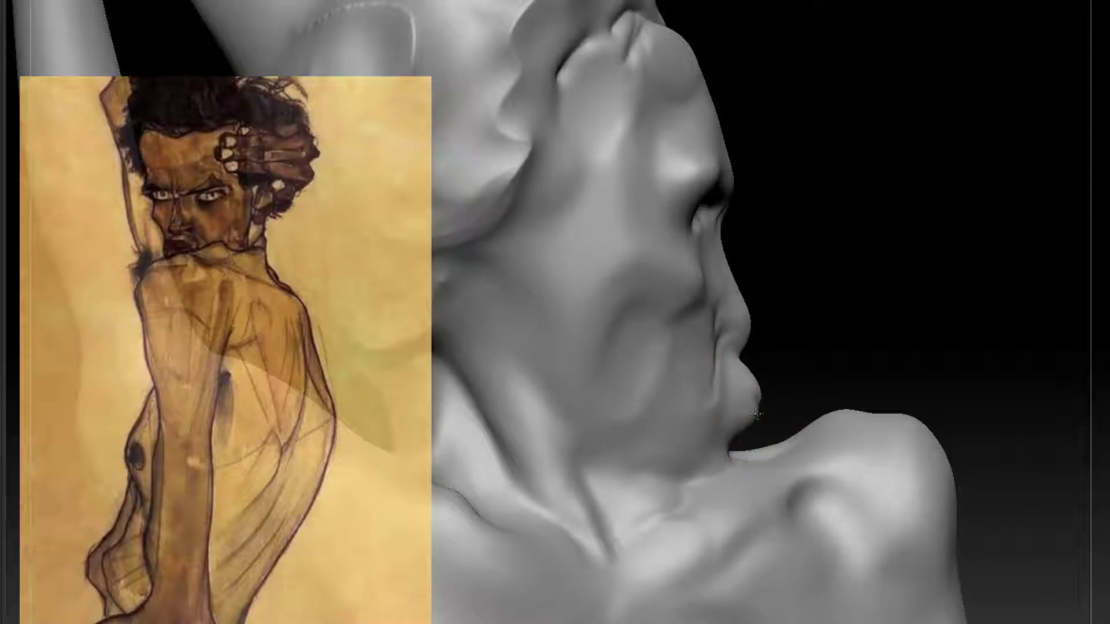
{"action": "left_click_drag", "start_coordinate": [870, 347], "coordinate": [832, 249], "text": "alt"}
{"action": "left_click_drag", "start_coordinate": [884, 272], "coordinate": [961, 324]}
{"action": "mouse_move", "coordinate": [999, 356]}
{"action": "left_mouse_down", "text": "alt"}
{"action": "mouse_move", "coordinate": [931, 314]}
{"action": "mouse_move", "coordinate": [919, 374]}
{"action": "mouse_move", "coordinate": [969, 438]}
{"action": "mouse_move", "coordinate": [865, 341]}
{"action": "mouse_move", "coordinate": [805, 386]}
{"action": "left_mouse_up", "text": "alt"}
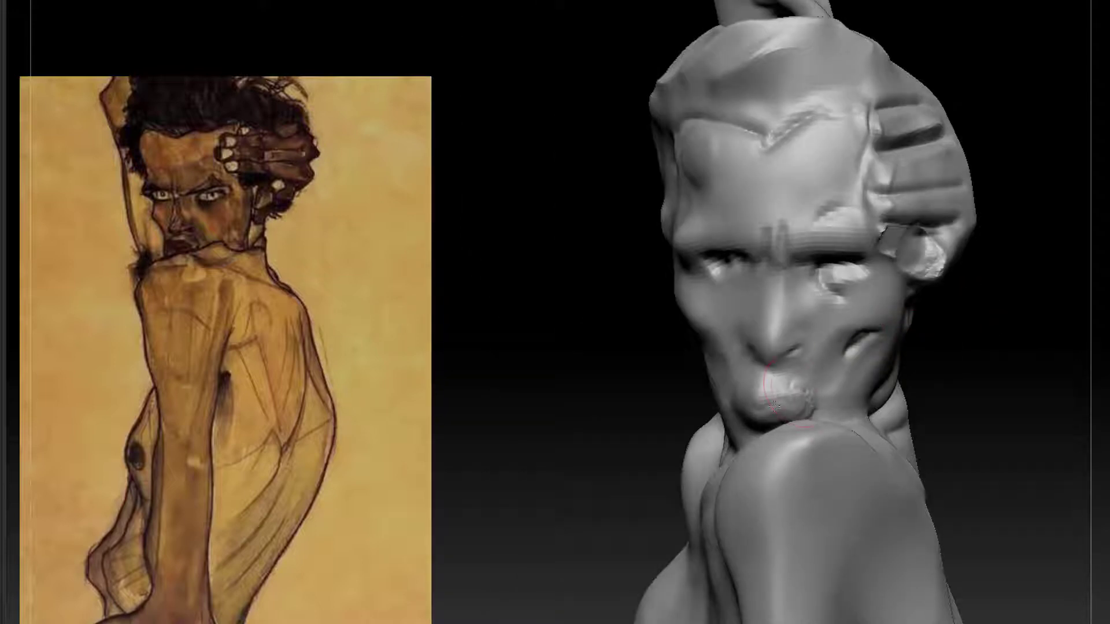
{"action": "mouse_move", "coordinate": [953, 324]}
{"action": "left_mouse_down"}
{"action": "mouse_move", "coordinate": [1008, 272]}
{"action": "mouse_move", "coordinate": [1030, 392]}
{"action": "mouse_move", "coordinate": [973, 307]}
{"action": "mouse_move", "coordinate": [983, 317]}
{"action": "left_mouse_up"}
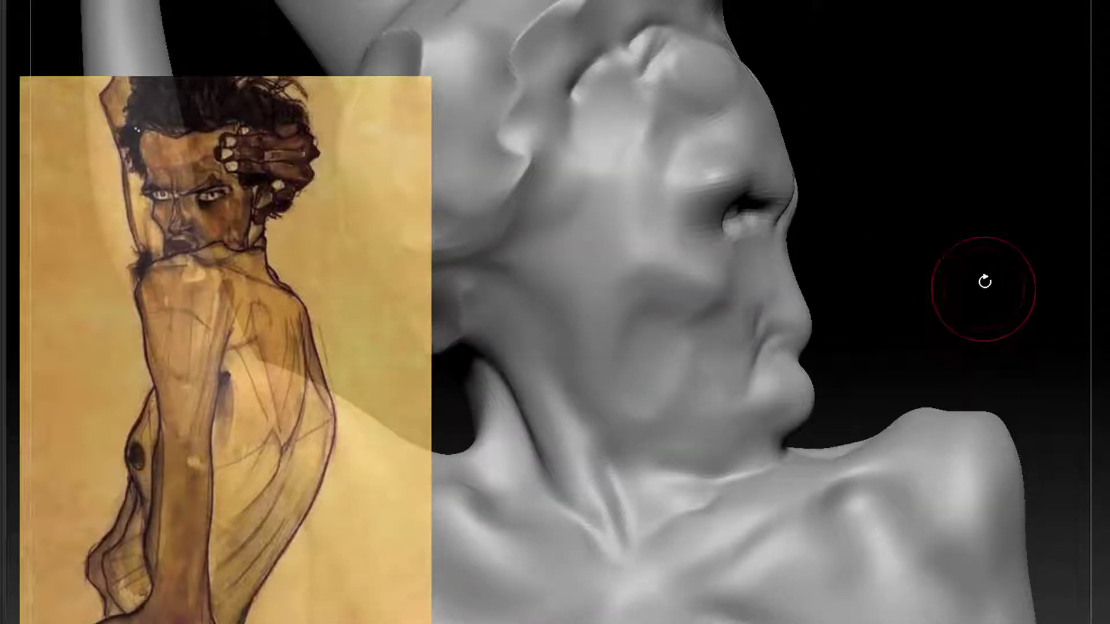
Carve the line between the lips across the mouth mound with the DamStandard brush.
{"action": "key", "text": "b"}
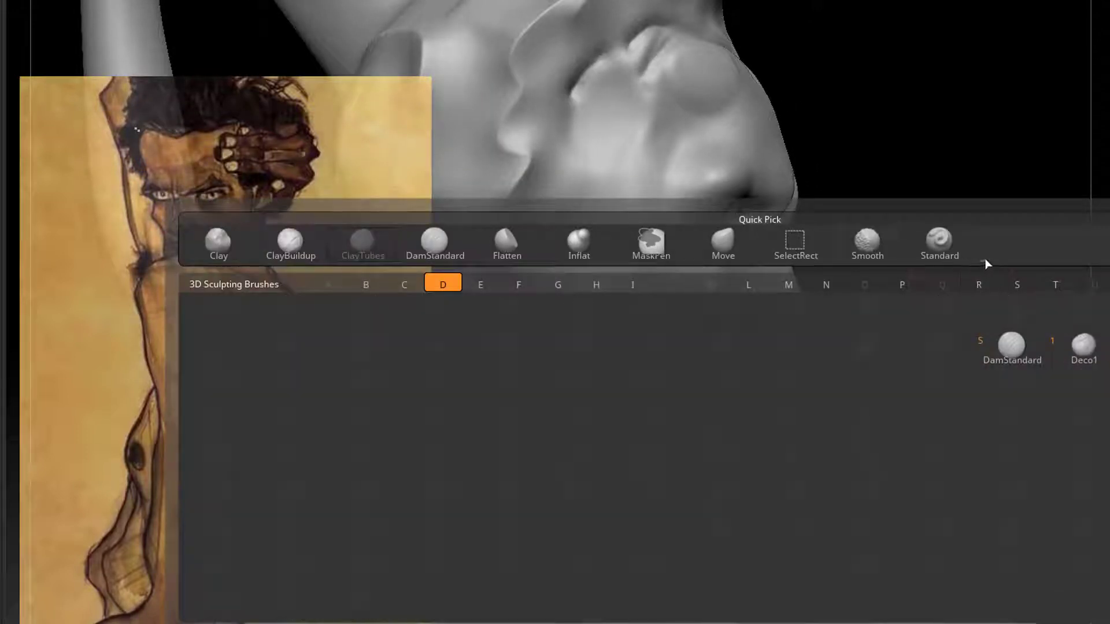
{"action": "left_click", "coordinate": [1011, 345]}
{"action": "left_click_drag", "start_coordinate": [908, 213], "coordinate": [803, 312]}
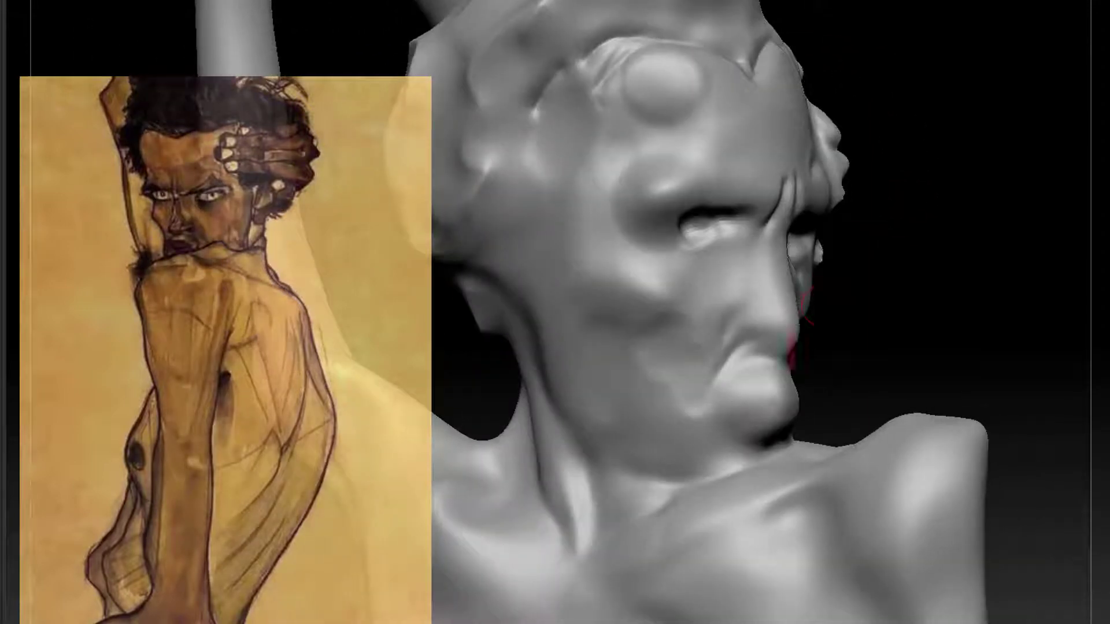
{"action": "mouse_move", "coordinate": [834, 355]}
{"action": "left_mouse_down"}
{"action": "mouse_move", "coordinate": [872, 349]}
{"action": "mouse_move", "coordinate": [824, 362]}
{"action": "left_mouse_up"}
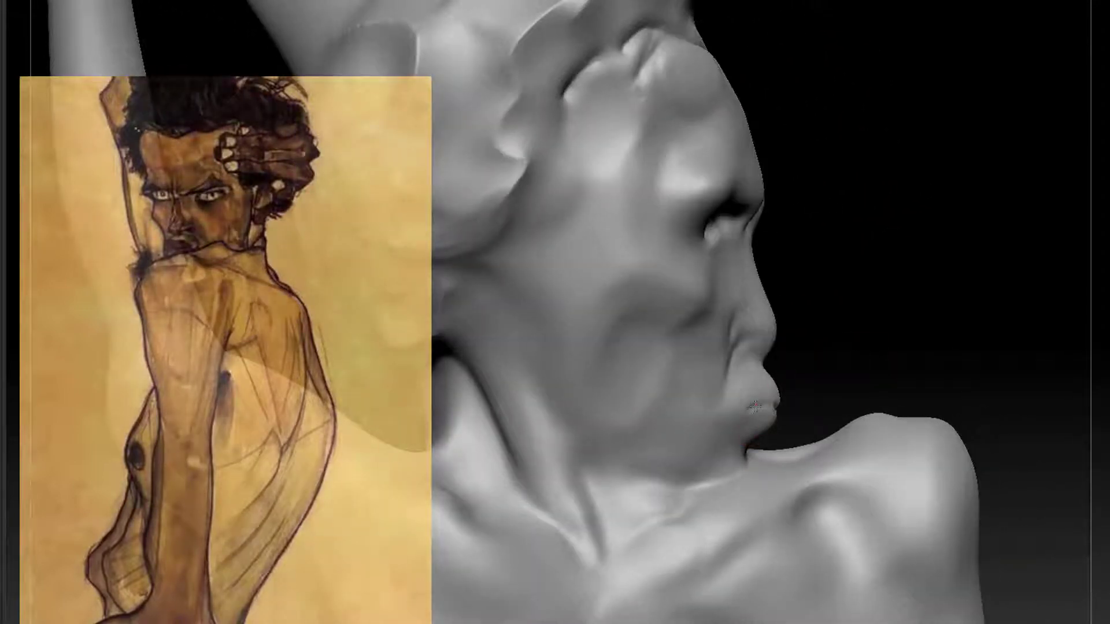
{"action": "left_click_drag", "start_coordinate": [869, 332], "coordinate": [798, 375]}
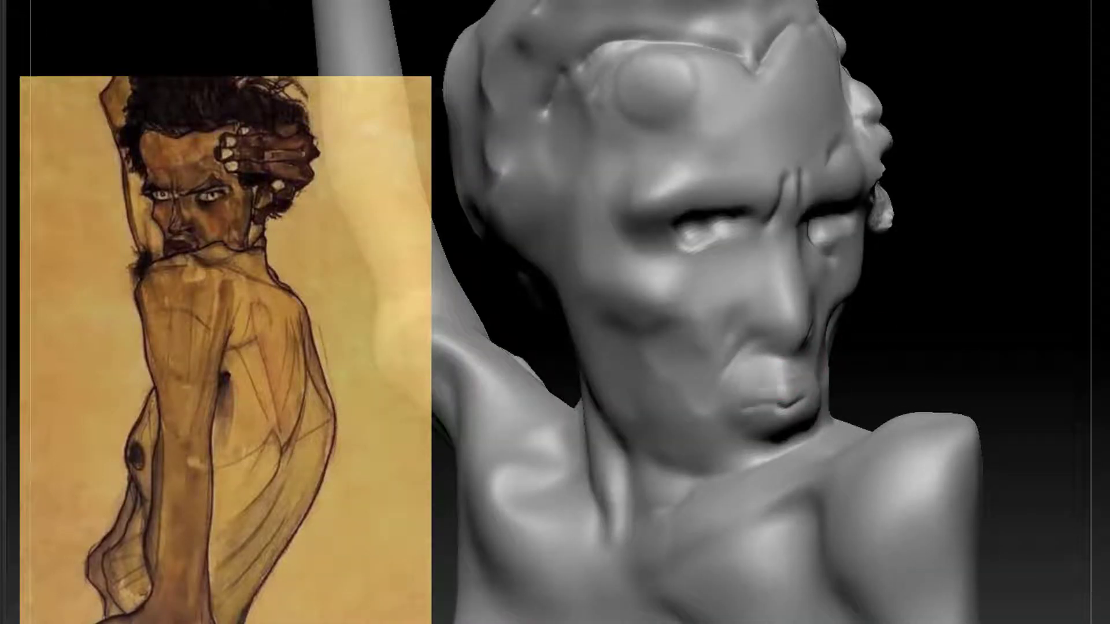
Define the contours of the upper and lower lips and refine the corners of the mouth.
{"action": "left_click_drag", "start_coordinate": [911, 340], "coordinate": [815, 385]}
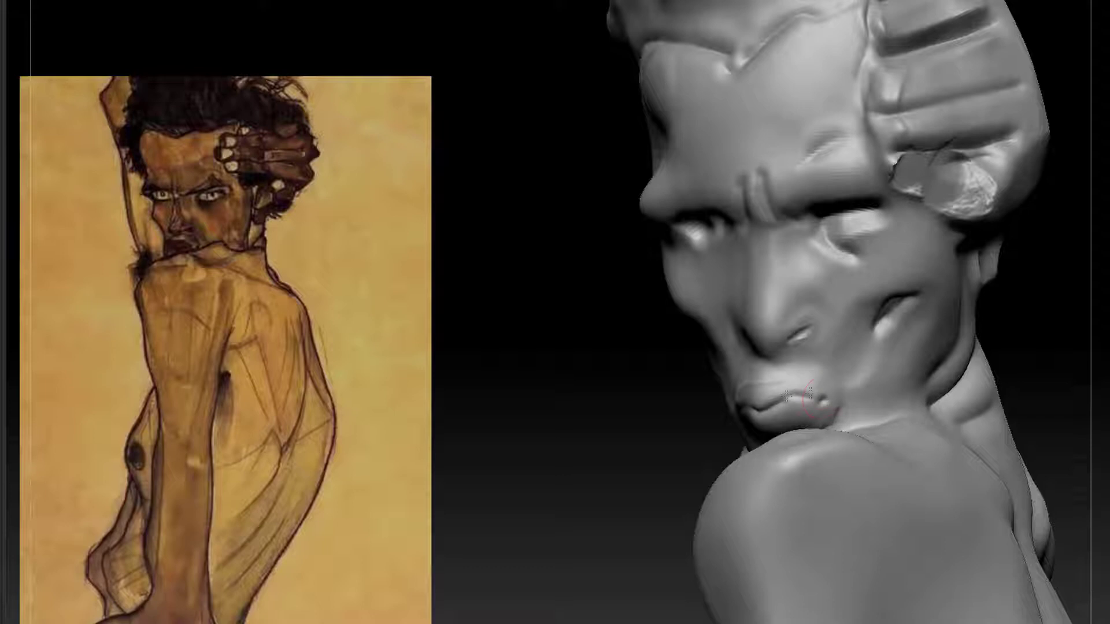
{"action": "left_click_drag", "start_coordinate": [780, 399], "coordinate": [761, 413]}
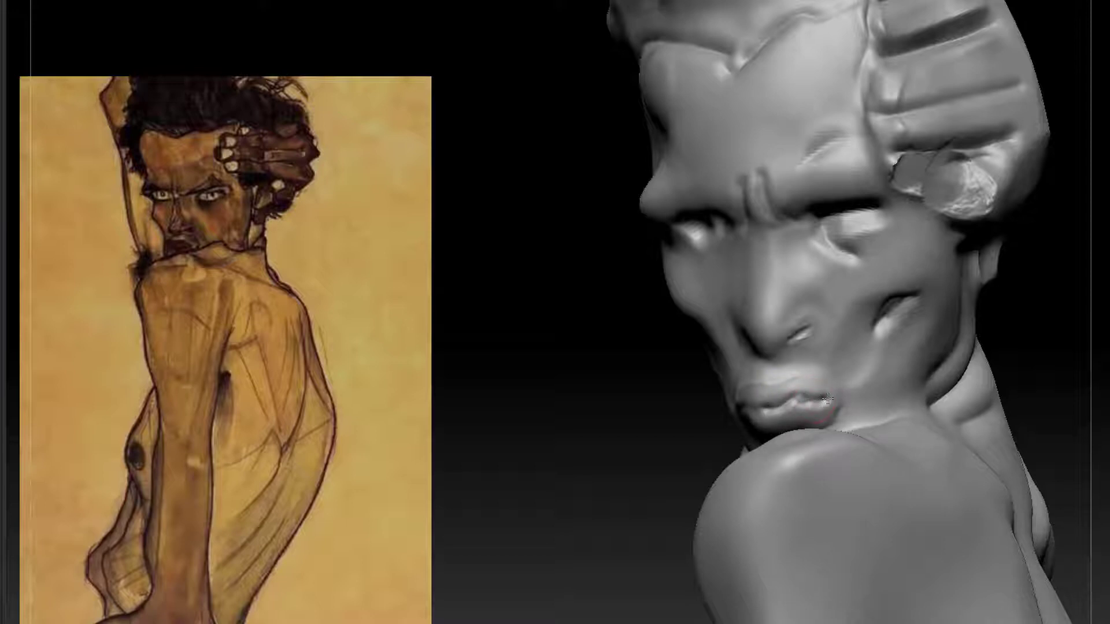
{"action": "mouse_move", "coordinate": [982, 355]}
{"action": "left_mouse_down", "text": "alt"}
{"action": "mouse_move", "coordinate": [1044, 261]}
{"action": "mouse_move", "coordinate": [1011, 351]}
{"action": "mouse_move", "coordinate": [939, 341]}
{"action": "left_mouse_up", "text": "alt"}
{"action": "left_click_drag", "start_coordinate": [802, 423], "coordinate": [726, 408]}
{"action": "key", "text": "ctrl+z"}
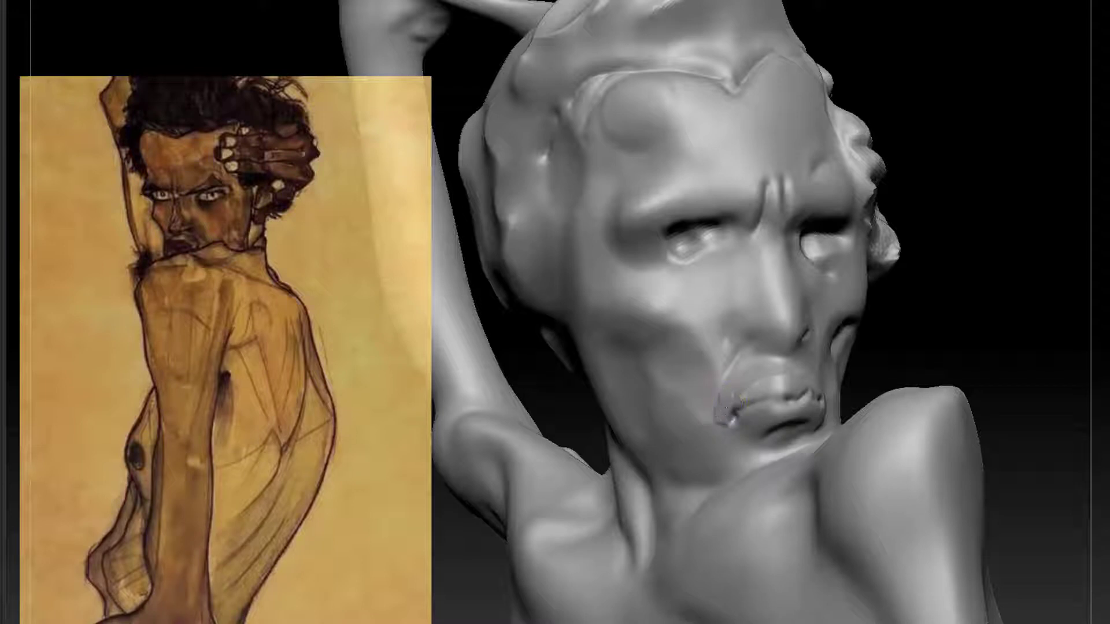
{"action": "mouse_move", "coordinate": [1007, 314]}
{"action": "left_mouse_down", "text": "alt"}
{"action": "mouse_move", "coordinate": [1029, 260]}
{"action": "mouse_move", "coordinate": [976, 310]}
{"action": "mouse_move", "coordinate": [1022, 377]}
{"action": "mouse_move", "coordinate": [1003, 399]}
{"action": "left_mouse_up", "text": "alt"}
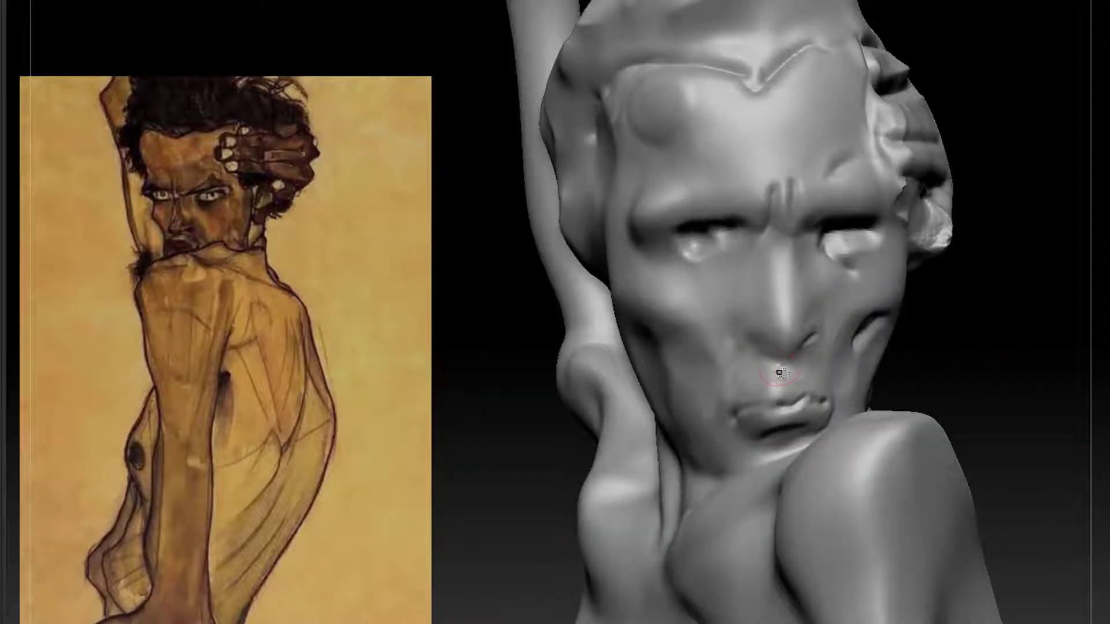
Refine the profile of the nose bridge and tip and sharpen the sides of the nose.
{"action": "mouse_move", "coordinate": [916, 317]}
{"action": "left_mouse_down"}
{"action": "mouse_move", "coordinate": [1058, 287]}
{"action": "mouse_move", "coordinate": [970, 297]}
{"action": "left_mouse_up"}
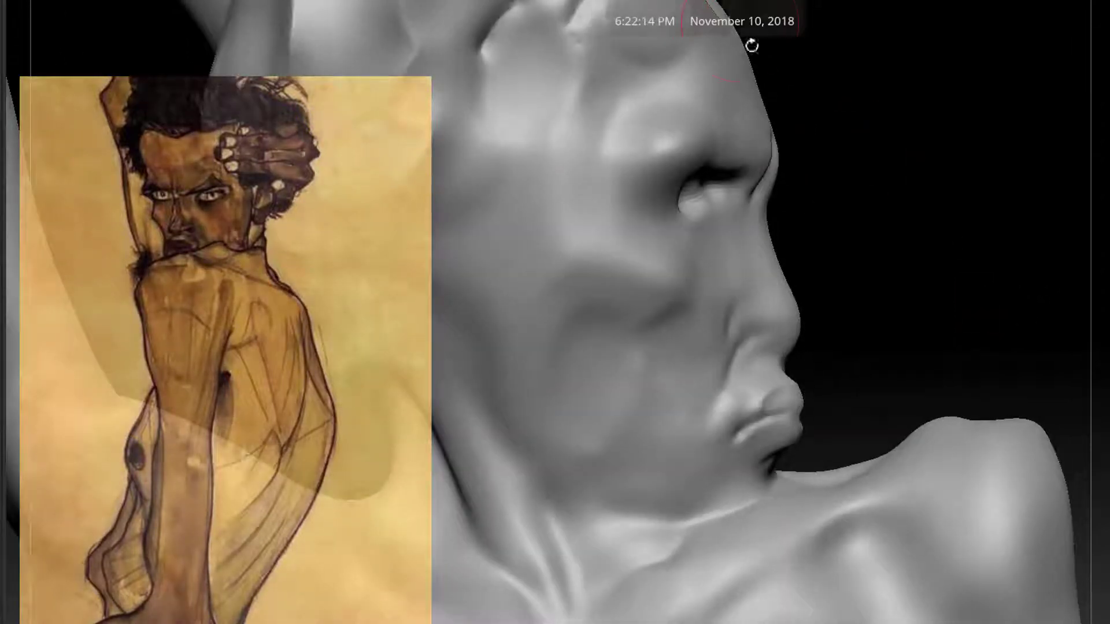
{"action": "mouse_move", "coordinate": [796, 319]}
{"action": "left_mouse_down"}
{"action": "mouse_move", "coordinate": [805, 322]}
{"action": "mouse_move", "coordinate": [789, 312]}
{"action": "mouse_move", "coordinate": [806, 326]}
{"action": "mouse_move", "coordinate": [789, 272]}
{"action": "left_mouse_up"}
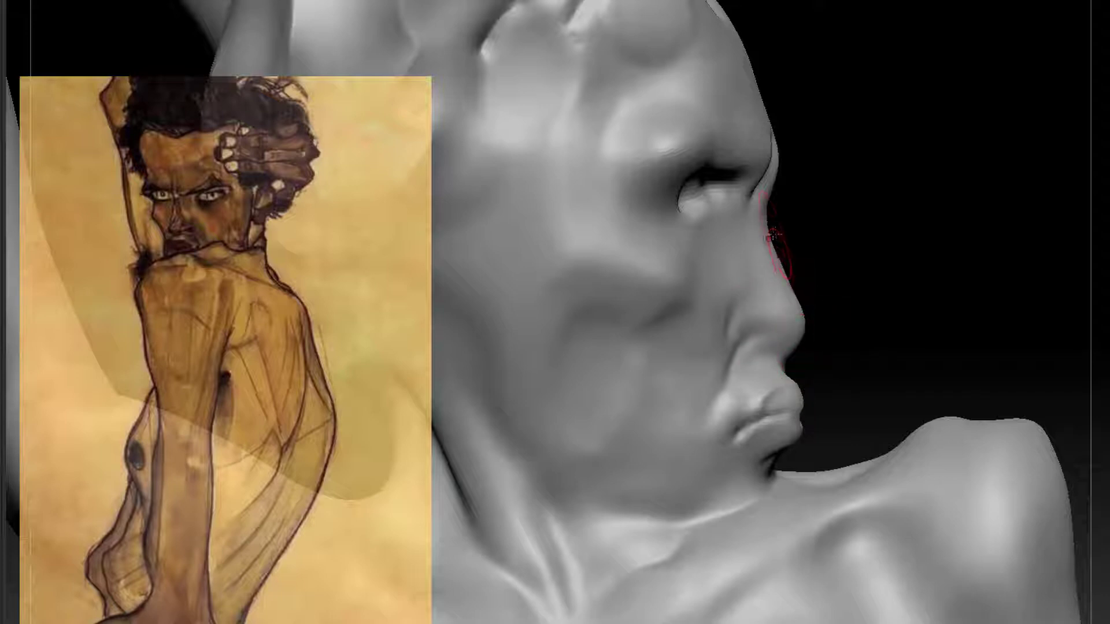
{"action": "mouse_move", "coordinate": [884, 218]}
{"action": "left_mouse_down"}
{"action": "mouse_move", "coordinate": [769, 224]}
{"action": "mouse_move", "coordinate": [720, 255]}
{"action": "mouse_move", "coordinate": [743, 220]}
{"action": "left_mouse_up"}
{"action": "left_click_drag", "start_coordinate": [1048, 315], "coordinate": [784, 237]}
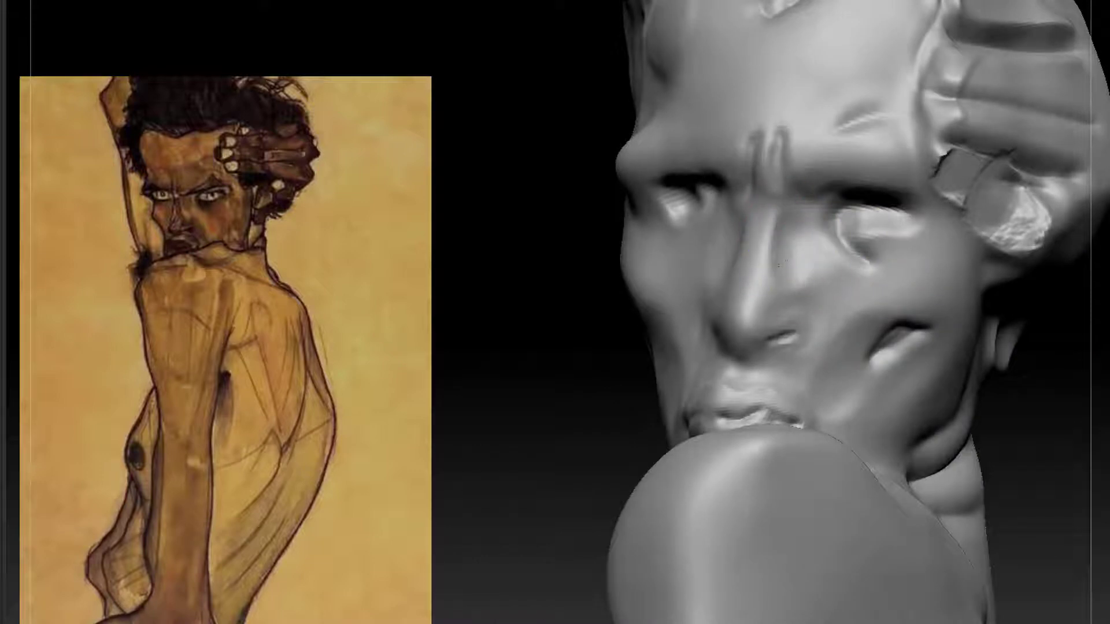
Build up the nostril wings on both sides of the nose with the ClayBuildup brush.
{"action": "key", "text": "b"}
{"action": "key", "text": "c"}
{"action": "key", "text": "b"}
{"action": "left_click_drag", "start_coordinate": [535, 203], "coordinate": [855, 227]}
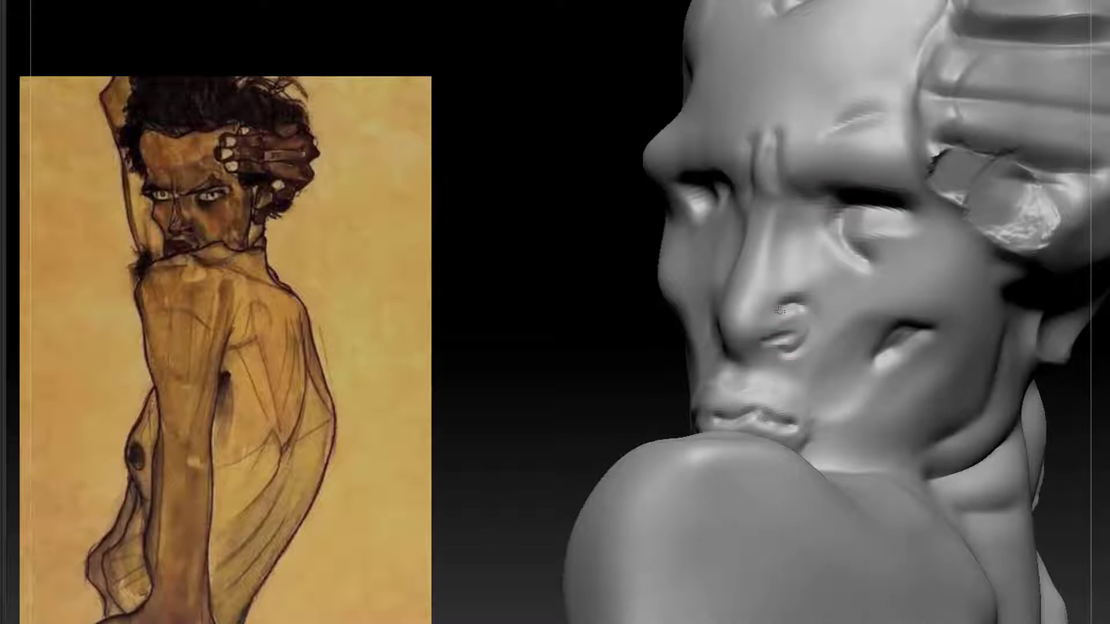
{"action": "mouse_move", "coordinate": [600, 397]}
{"action": "left_mouse_down"}
{"action": "mouse_move", "coordinate": [842, 277]}
{"action": "mouse_move", "coordinate": [764, 327]}
{"action": "left_mouse_up"}
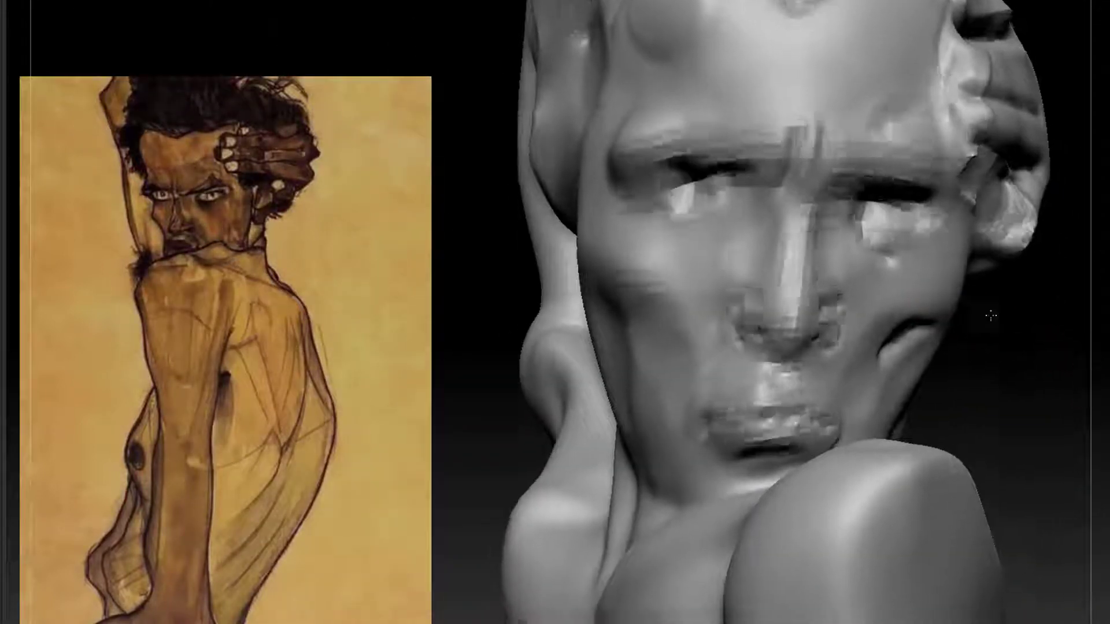
Strengthen the brow ridges and refine the forms around both eyes.
{"action": "mouse_move", "coordinate": [990, 315]}
{"action": "left_mouse_down"}
{"action": "mouse_move", "coordinate": [1015, 384]}
{"action": "mouse_move", "coordinate": [954, 376]}
{"action": "mouse_move", "coordinate": [991, 406]}
{"action": "mouse_move", "coordinate": [993, 517]}
{"action": "mouse_move", "coordinate": [998, 423]}
{"action": "mouse_move", "coordinate": [1020, 537]}
{"action": "mouse_move", "coordinate": [1020, 440]}
{"action": "mouse_move", "coordinate": [988, 251]}
{"action": "mouse_move", "coordinate": [897, 220]}
{"action": "mouse_move", "coordinate": [725, 217]}
{"action": "left_mouse_up"}
{"action": "mouse_move", "coordinate": [794, 211]}
{"action": "left_mouse_down"}
{"action": "mouse_move", "coordinate": [941, 324]}
{"action": "mouse_move", "coordinate": [891, 235]}
{"action": "mouse_move", "coordinate": [809, 238]}
{"action": "left_mouse_up"}
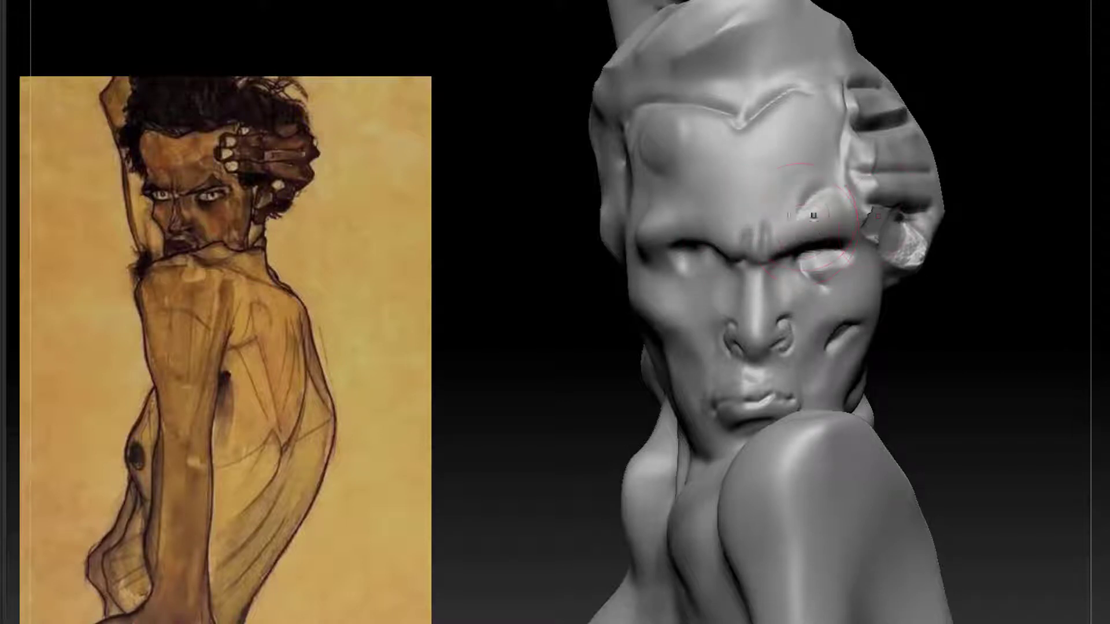
{"action": "left_click_drag", "start_coordinate": [708, 227], "coordinate": [733, 229]}
Build up the muscle ridge at the base of the neck behind the lowered arm's shoulder.
{"action": "mouse_move", "coordinate": [1023, 303]}
{"action": "left_mouse_down", "text": "alt"}
{"action": "mouse_move", "coordinate": [892, 211]}
{"action": "mouse_move", "coordinate": [950, 246]}
{"action": "left_mouse_up", "text": "alt"}
{"action": "mouse_move", "coordinate": [947, 299]}
{"action": "left_mouse_down"}
{"action": "mouse_move", "coordinate": [921, 312]}
{"action": "mouse_move", "coordinate": [948, 307]}
{"action": "mouse_move", "coordinate": [993, 329]}
{"action": "mouse_move", "coordinate": [969, 307]}
{"action": "left_mouse_up"}
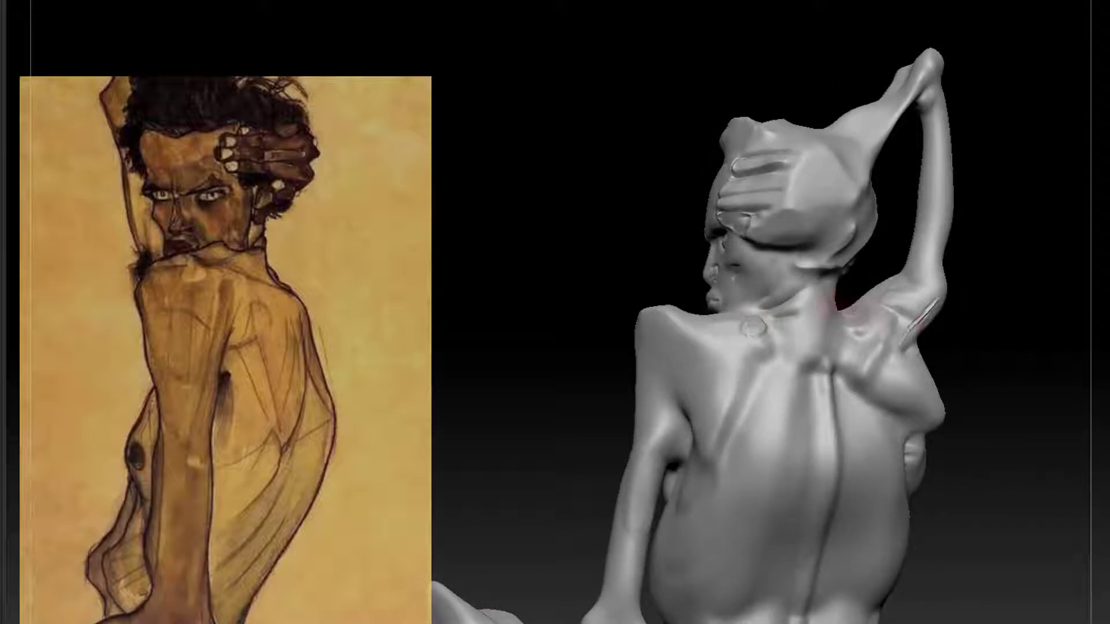
{"action": "left_click_drag", "start_coordinate": [1000, 302], "coordinate": [985, 326]}
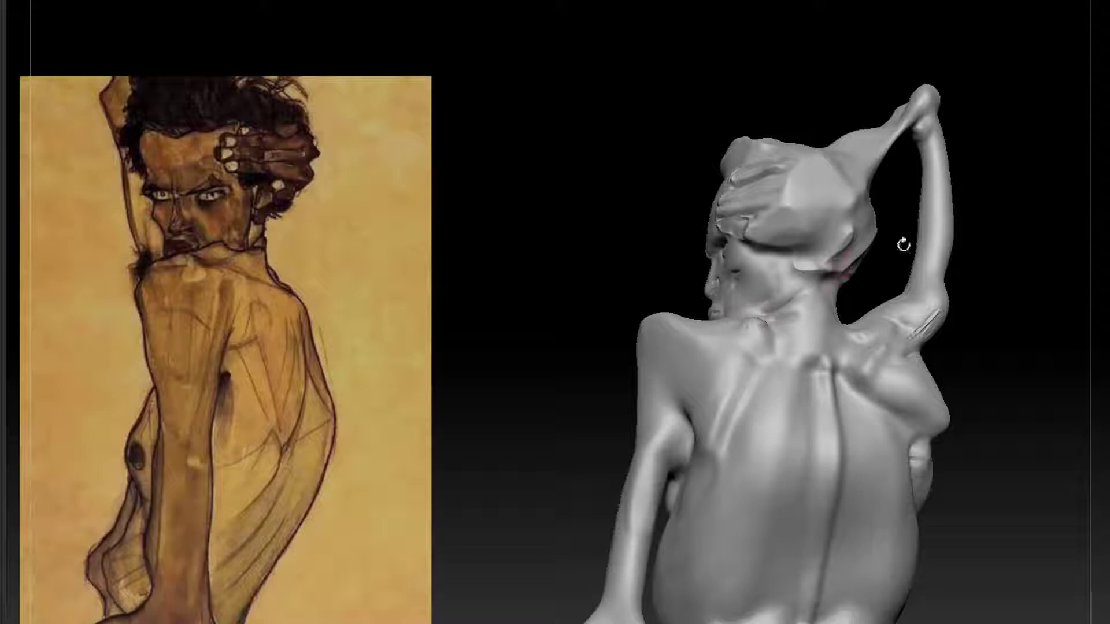
{"action": "mouse_move", "coordinate": [903, 245]}
{"action": "left_mouse_down"}
{"action": "mouse_move", "coordinate": [921, 262]}
{"action": "mouse_move", "coordinate": [831, 282]}
{"action": "left_mouse_up"}
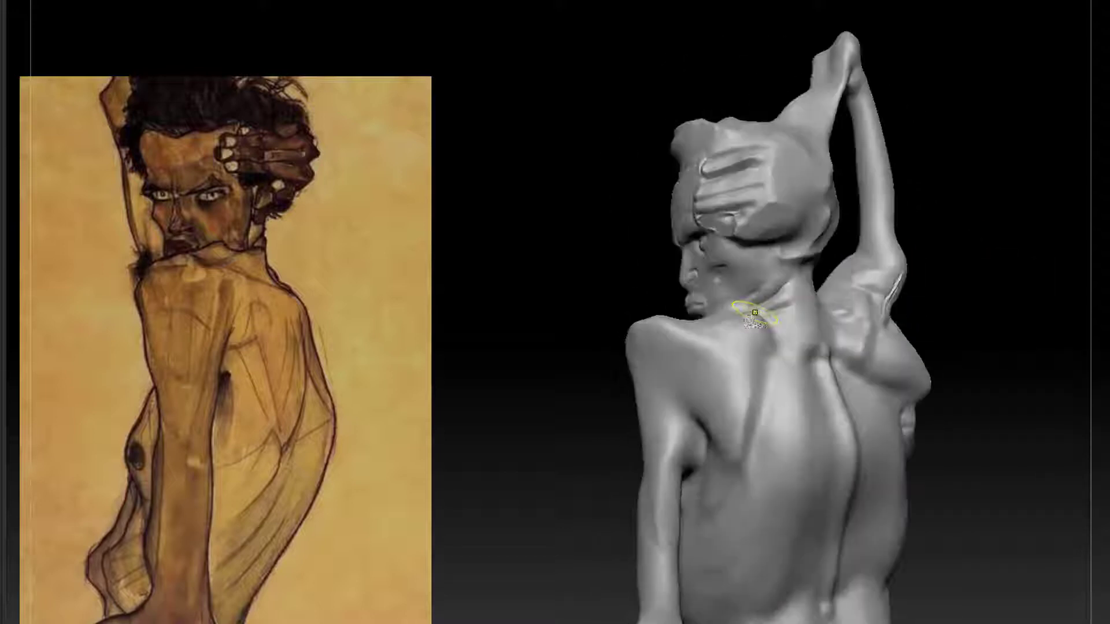
{"action": "left_click_drag", "start_coordinate": [756, 312], "coordinate": [740, 333]}
{"action": "mouse_move", "coordinate": [1001, 377]}
{"action": "left_mouse_down"}
{"action": "mouse_move", "coordinate": [1018, 367]}
{"action": "mouse_move", "coordinate": [1012, 393]}
{"action": "left_mouse_up"}
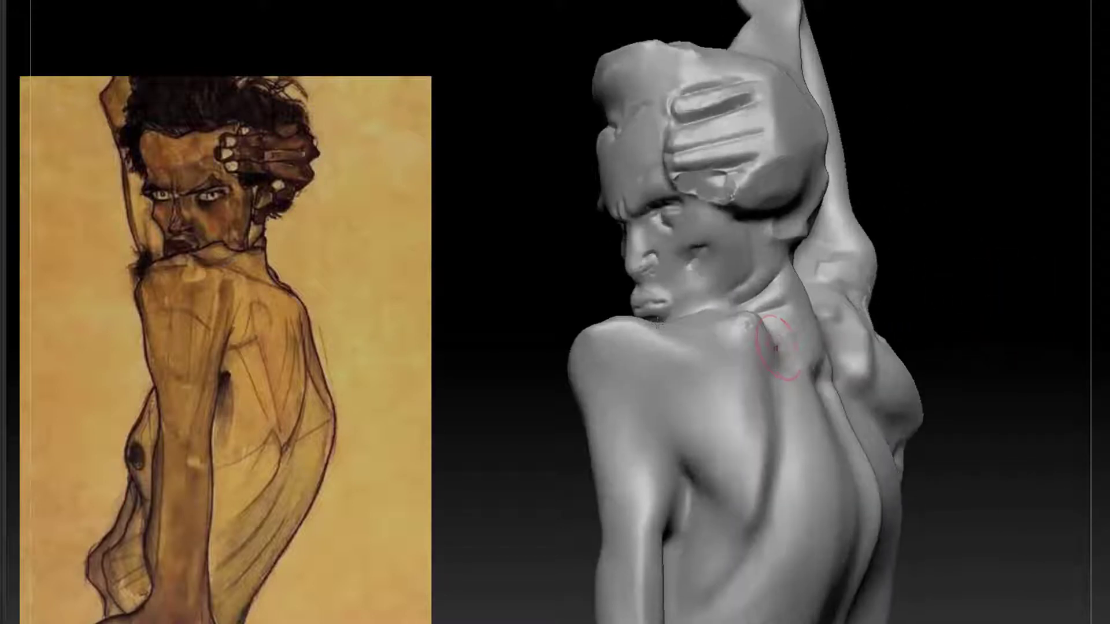
{"action": "key", "text": "z"}
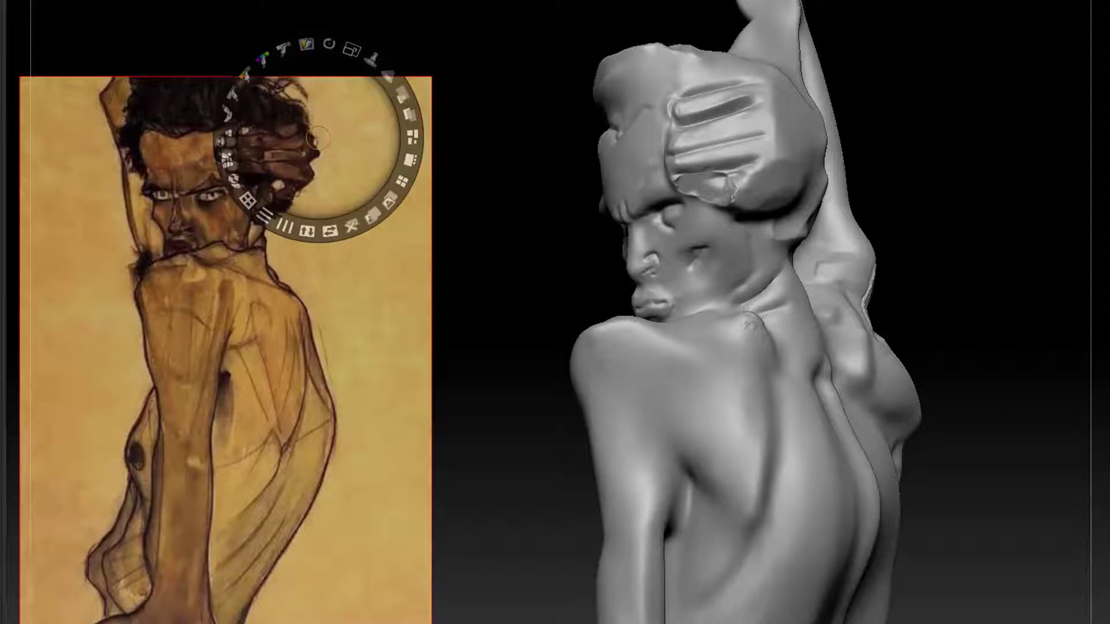
{"action": "key", "text": "z"}
{"action": "left_click_drag", "start_coordinate": [948, 330], "coordinate": [856, 325]}
{"action": "left_click_drag", "start_coordinate": [1003, 260], "coordinate": [980, 284]}
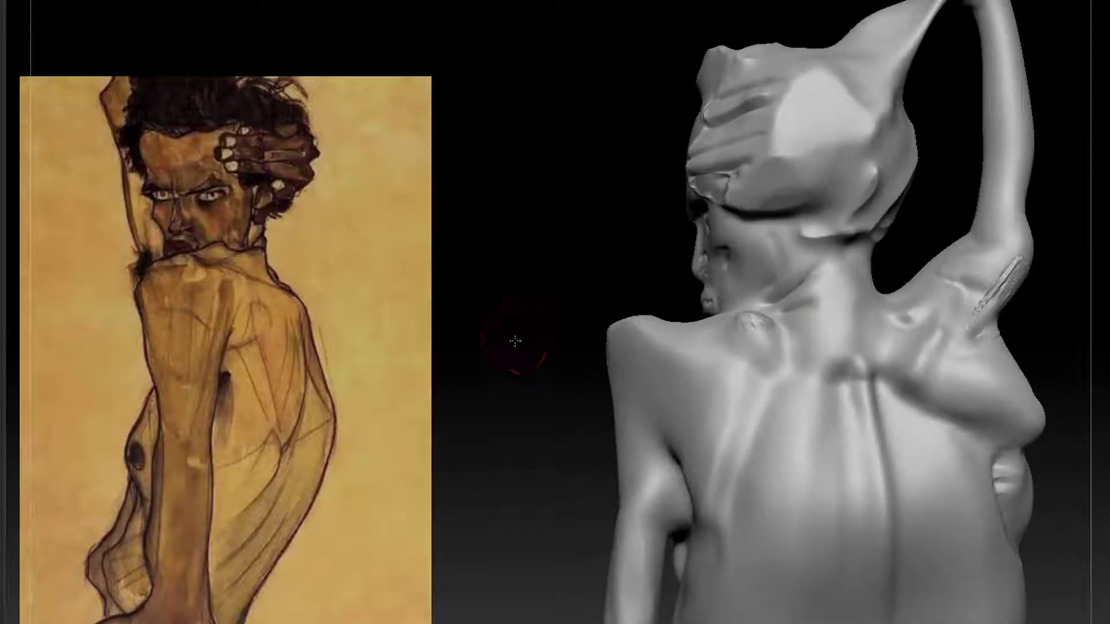
Shape and soften the trapezius slope between the neck and the lowered arm's shoulder.
{"action": "mouse_move", "coordinate": [513, 347]}
{"action": "left_mouse_down"}
{"action": "mouse_move", "coordinate": [931, 277]}
{"action": "mouse_move", "coordinate": [796, 291]}
{"action": "left_mouse_up"}
{"action": "mouse_move", "coordinate": [699, 316]}
{"action": "left_mouse_down"}
{"action": "mouse_move", "coordinate": [681, 349]}
{"action": "mouse_move", "coordinate": [696, 342]}
{"action": "left_mouse_up"}
{"action": "mouse_move", "coordinate": [797, 298]}
{"action": "left_mouse_down"}
{"action": "mouse_move", "coordinate": [951, 252]}
{"action": "mouse_move", "coordinate": [936, 257]}
{"action": "left_mouse_up"}
{"action": "left_click_drag", "start_coordinate": [746, 331], "coordinate": [724, 338]}
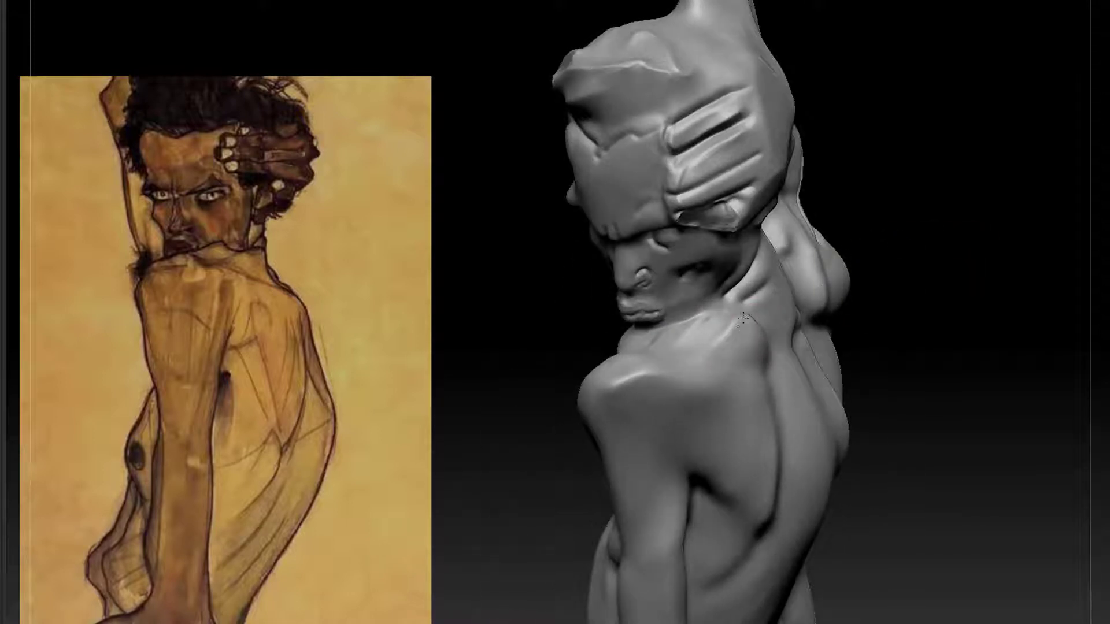
{"action": "mouse_move", "coordinate": [884, 274]}
{"action": "left_mouse_down"}
{"action": "mouse_move", "coordinate": [932, 260]}
{"action": "mouse_move", "coordinate": [878, 233]}
{"action": "left_mouse_up"}
{"action": "left_click_drag", "start_coordinate": [903, 297], "coordinate": [867, 306]}
Mark the rear edge of the deltoid across the shoulder of the lowered arm with a different brush.
{"action": "mouse_move", "coordinate": [925, 312]}
{"action": "left_mouse_down", "text": "alt"}
{"action": "mouse_move", "coordinate": [945, 376]}
{"action": "mouse_move", "coordinate": [1028, 240]}
{"action": "mouse_move", "coordinate": [1060, 283]}
{"action": "mouse_move", "coordinate": [988, 240]}
{"action": "left_mouse_up", "text": "alt"}
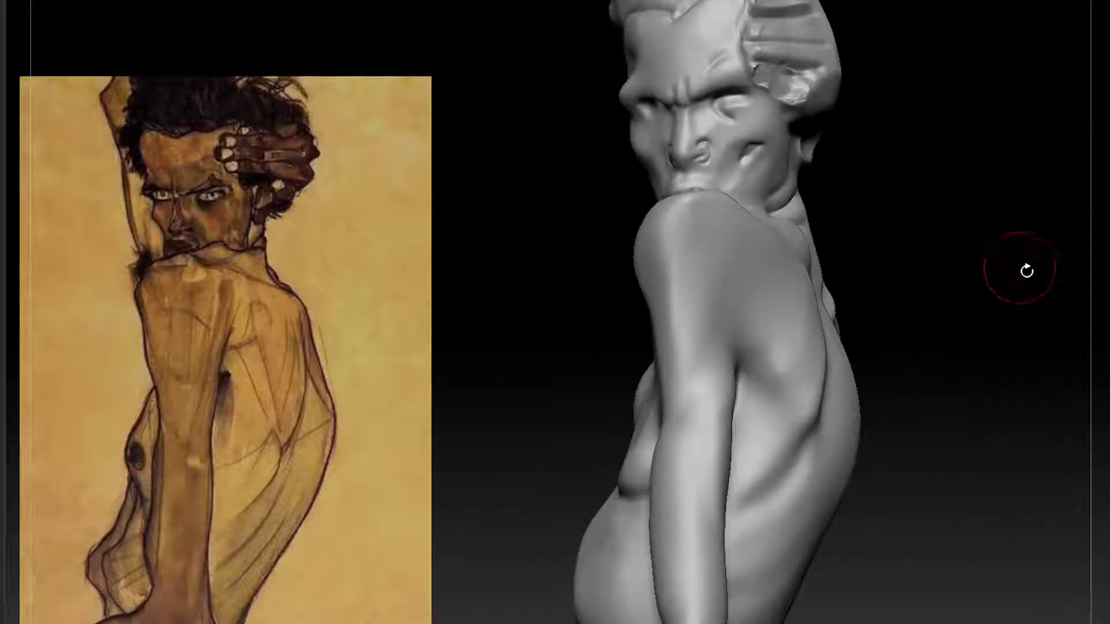
{"action": "key", "text": "b"}
{"action": "left_click", "coordinate": [1010, 346]}
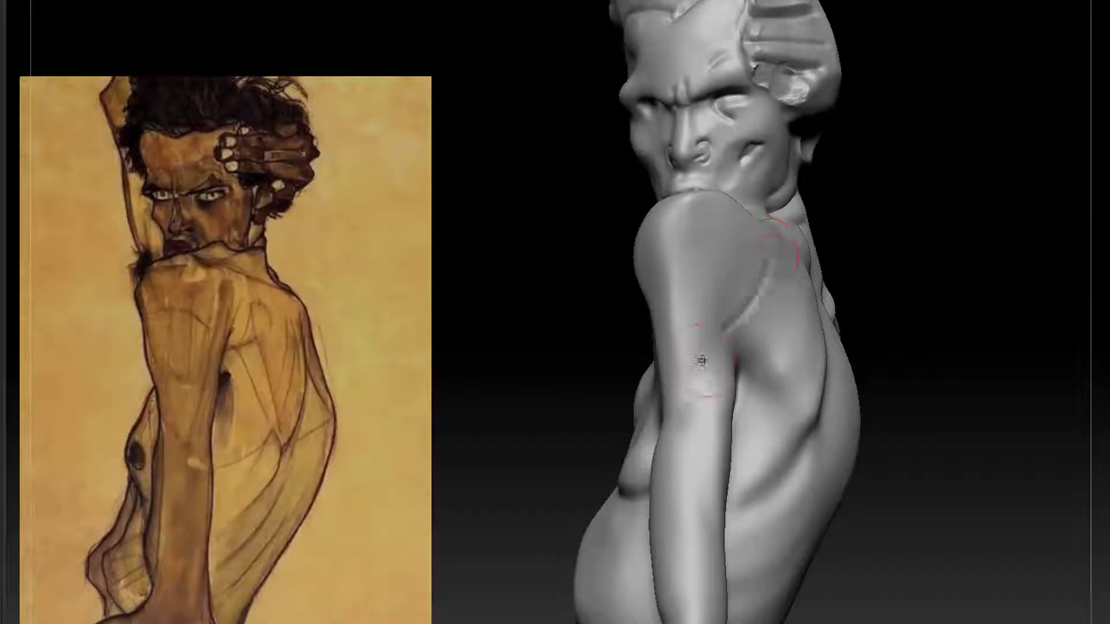
{"action": "mouse_move", "coordinate": [901, 258]}
{"action": "left_mouse_down"}
{"action": "mouse_move", "coordinate": [983, 269]}
{"action": "mouse_move", "coordinate": [941, 240]}
{"action": "mouse_move", "coordinate": [911, 278]}
{"action": "mouse_move", "coordinate": [879, 193]}
{"action": "mouse_move", "coordinate": [994, 188]}
{"action": "left_mouse_up"}
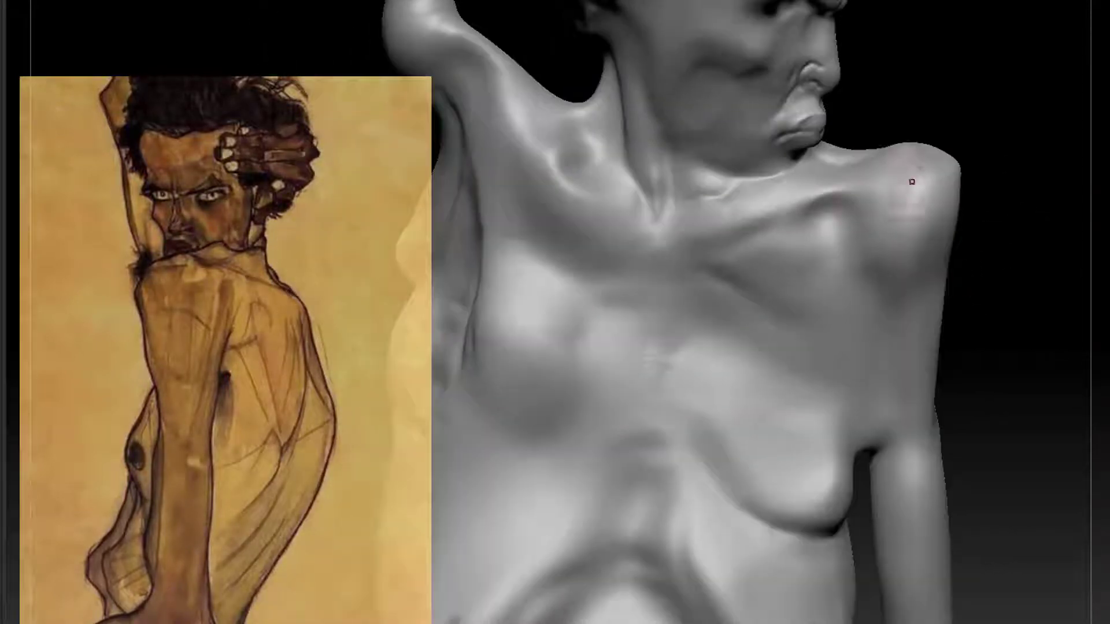
Refine the collarbone and its junction with the front of the lowered arm's shoulder.
{"action": "left_click_drag", "start_coordinate": [823, 212], "coordinate": [832, 219]}
{"action": "mouse_move", "coordinate": [976, 142]}
{"action": "left_mouse_down"}
{"action": "mouse_move", "coordinate": [988, 137]}
{"action": "mouse_move", "coordinate": [931, 136]}
{"action": "mouse_move", "coordinate": [961, 106]}
{"action": "mouse_move", "coordinate": [958, 119]}
{"action": "mouse_move", "coordinate": [1003, 106]}
{"action": "mouse_move", "coordinate": [1031, 115]}
{"action": "mouse_move", "coordinate": [1013, 151]}
{"action": "mouse_move", "coordinate": [948, 139]}
{"action": "left_mouse_up"}
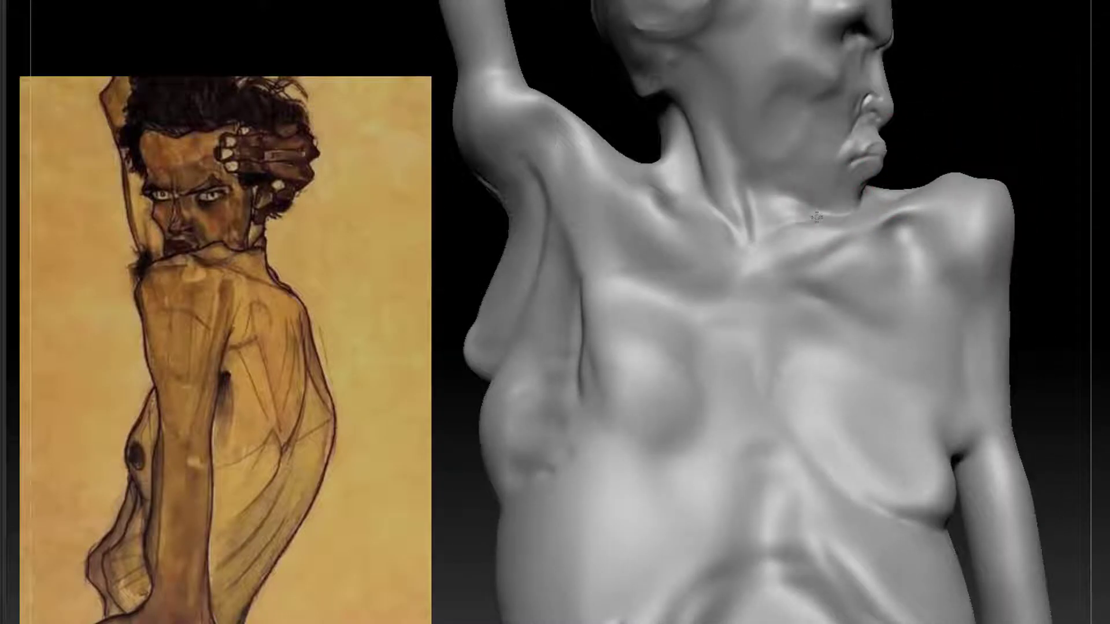
{"action": "left_click_drag", "start_coordinate": [986, 123], "coordinate": [889, 86], "text": "alt"}
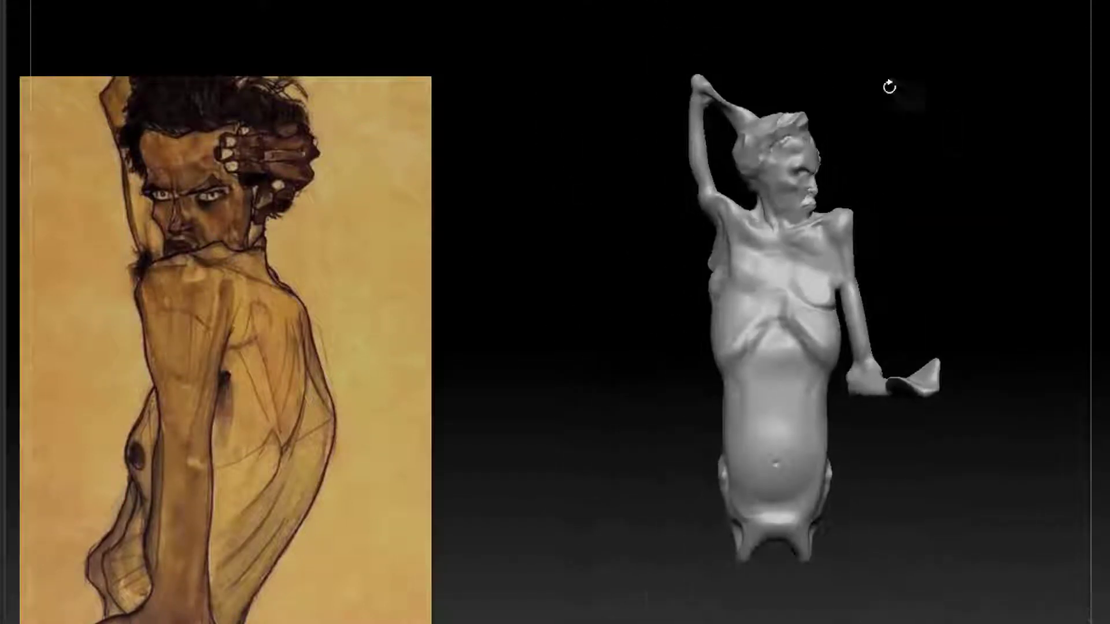
Shape the front edge of the deltoid where the lowered arm's shoulder meets the chest.
{"action": "mouse_move", "coordinate": [956, 164]}
{"action": "left_mouse_down", "text": "alt"}
{"action": "mouse_move", "coordinate": [886, 102]}
{"action": "mouse_move", "coordinate": [969, 146]}
{"action": "mouse_move", "coordinate": [971, 159]}
{"action": "mouse_move", "coordinate": [968, 79]}
{"action": "mouse_move", "coordinate": [956, 61]}
{"action": "left_mouse_up", "text": "alt"}
{"action": "left_click_drag", "start_coordinate": [957, 61], "coordinate": [935, 206]}
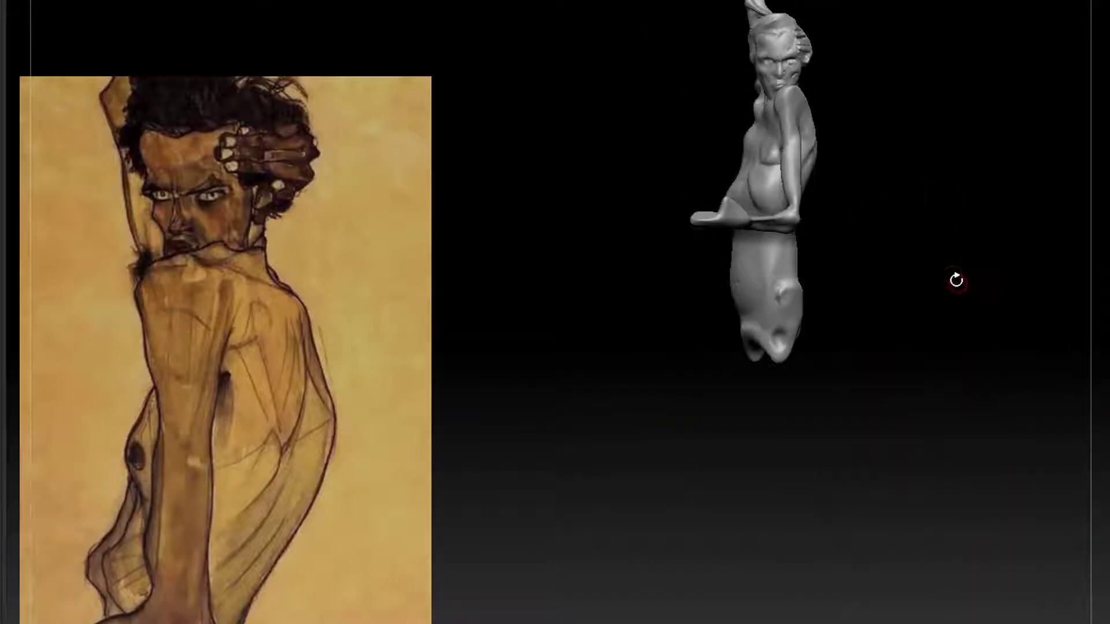
{"action": "mouse_move", "coordinate": [954, 279]}
{"action": "left_mouse_down", "text": "alt"}
{"action": "mouse_move", "coordinate": [968, 331]}
{"action": "mouse_move", "coordinate": [989, 207]}
{"action": "mouse_move", "coordinate": [1025, 230]}
{"action": "mouse_move", "coordinate": [964, 198]}
{"action": "left_mouse_up", "text": "alt"}
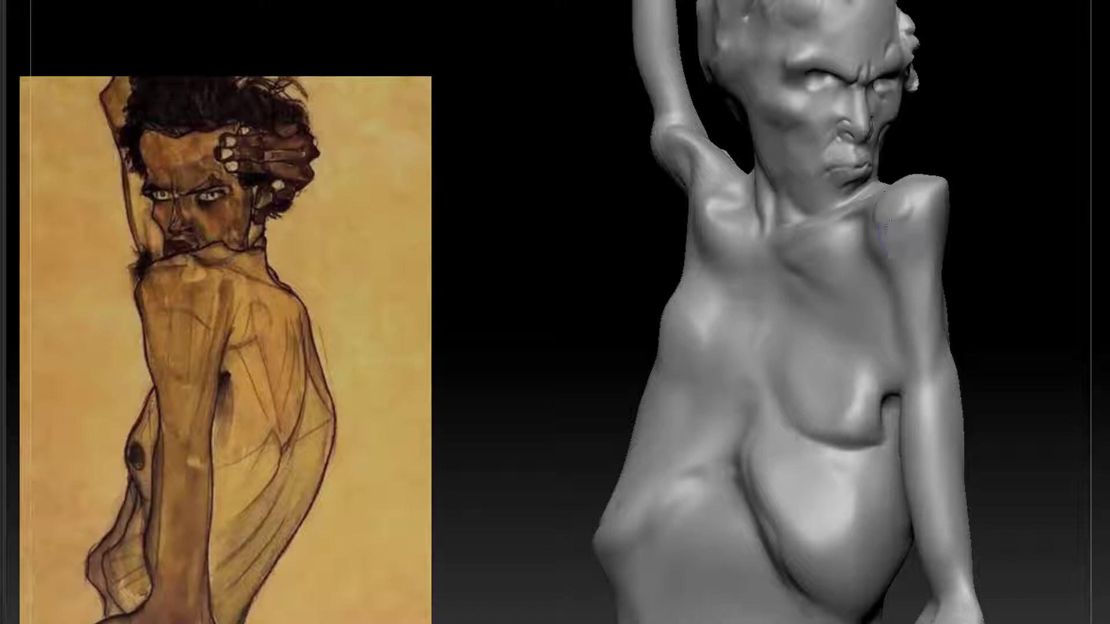
{"action": "mouse_move", "coordinate": [890, 220]}
{"action": "left_mouse_down"}
{"action": "mouse_move", "coordinate": [896, 264]}
{"action": "mouse_move", "coordinate": [900, 247]}
{"action": "left_mouse_up"}
{"action": "mouse_move", "coordinate": [1013, 246]}
{"action": "left_mouse_down"}
{"action": "mouse_move", "coordinate": [1090, 250]}
{"action": "mouse_move", "coordinate": [763, 227]}
{"action": "mouse_move", "coordinate": [735, 287]}
{"action": "mouse_move", "coordinate": [895, 220]}
{"action": "mouse_move", "coordinate": [902, 243]}
{"action": "left_mouse_up"}
{"action": "mouse_move", "coordinate": [1084, 183]}
{"action": "left_mouse_down", "text": "alt"}
{"action": "mouse_move", "coordinate": [1051, 164]}
{"action": "mouse_move", "coordinate": [1055, 151]}
{"action": "mouse_move", "coordinate": [1070, 240]}
{"action": "left_mouse_up", "text": "alt"}
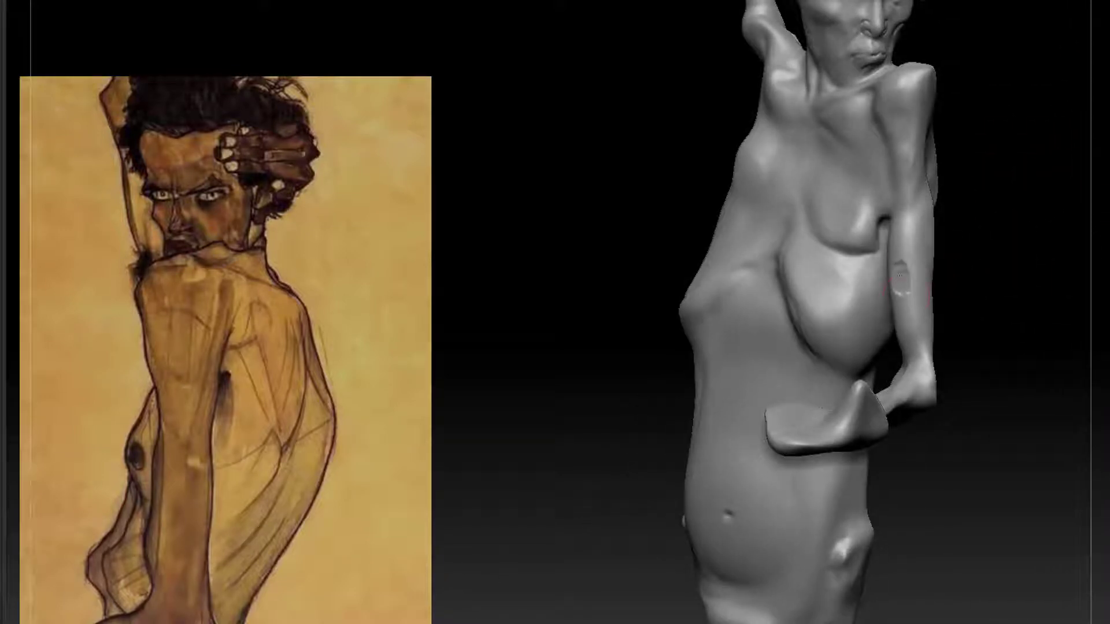
Build up the back of the lowered upper arm between the triceps and the elbow and smooth it.
{"action": "mouse_move", "coordinate": [1010, 248]}
{"action": "left_mouse_down"}
{"action": "mouse_move", "coordinate": [1050, 314]}
{"action": "mouse_move", "coordinate": [1043, 335]}
{"action": "mouse_move", "coordinate": [973, 335]}
{"action": "left_mouse_up"}
{"action": "left_click_drag", "start_coordinate": [925, 171], "coordinate": [918, 191]}
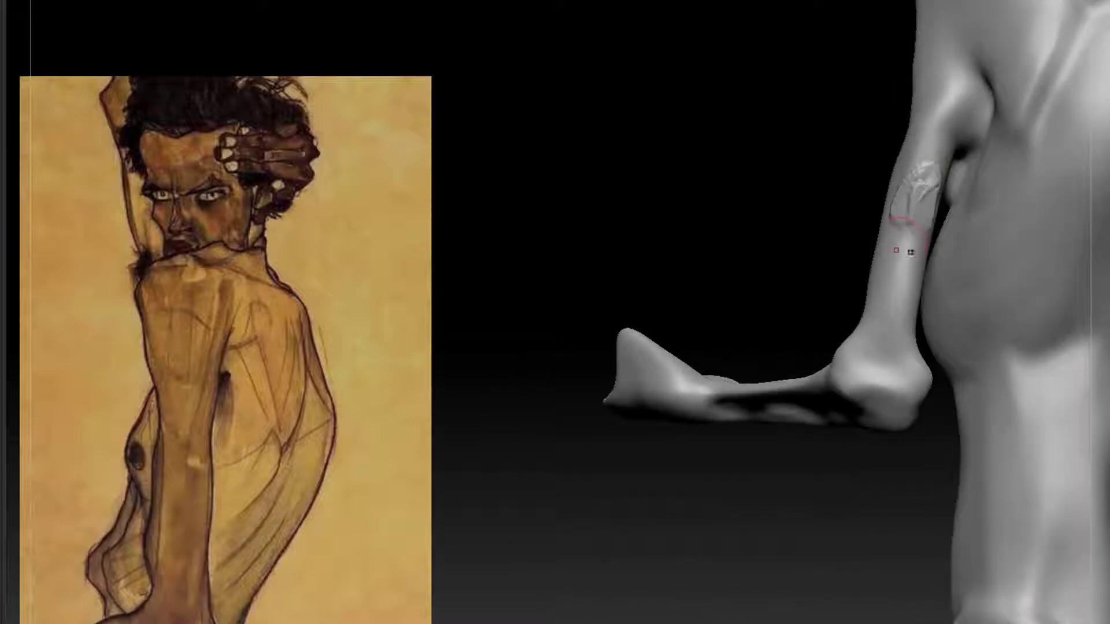
{"action": "left_click_drag", "start_coordinate": [861, 232], "coordinate": [809, 233]}
{"action": "mouse_move", "coordinate": [930, 246]}
{"action": "left_mouse_down"}
{"action": "mouse_move", "coordinate": [935, 163]}
{"action": "mouse_move", "coordinate": [949, 167]}
{"action": "mouse_move", "coordinate": [924, 180]}
{"action": "mouse_move", "coordinate": [939, 193]}
{"action": "mouse_move", "coordinate": [942, 159]}
{"action": "left_mouse_up"}
{"action": "left_click_drag", "start_coordinate": [856, 243], "coordinate": [887, 246]}
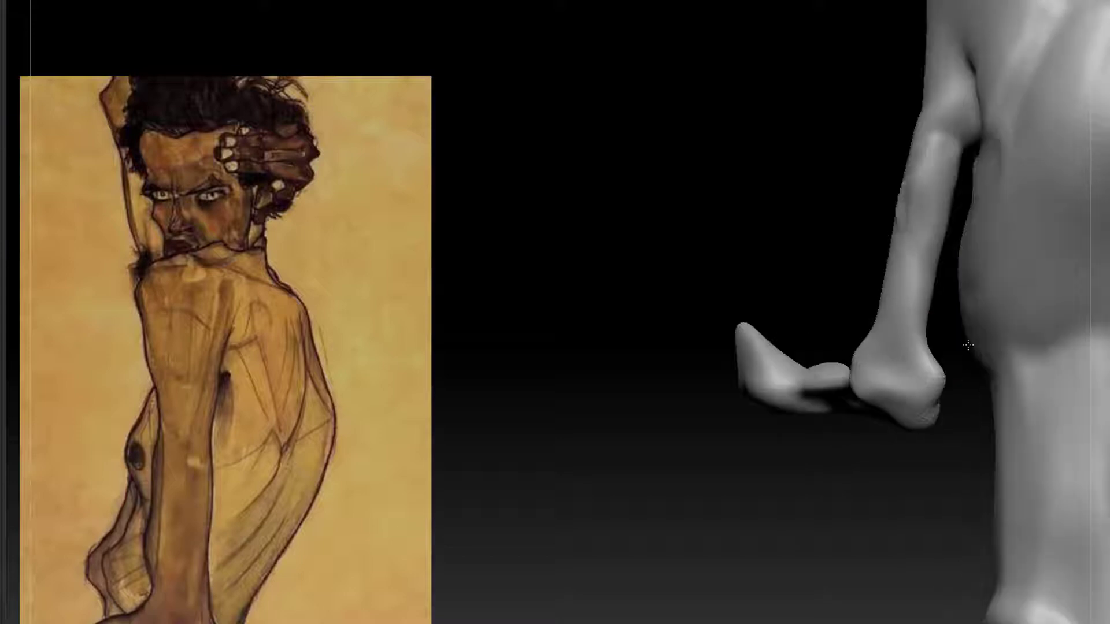
{"action": "mouse_move", "coordinate": [949, 170]}
{"action": "left_mouse_down"}
{"action": "mouse_move", "coordinate": [945, 231]}
{"action": "mouse_move", "coordinate": [949, 196]}
{"action": "mouse_move", "coordinate": [931, 205]}
{"action": "mouse_move", "coordinate": [937, 151]}
{"action": "mouse_move", "coordinate": [950, 142]}
{"action": "mouse_move", "coordinate": [936, 168]}
{"action": "mouse_move", "coordinate": [946, 243]}
{"action": "left_mouse_up"}
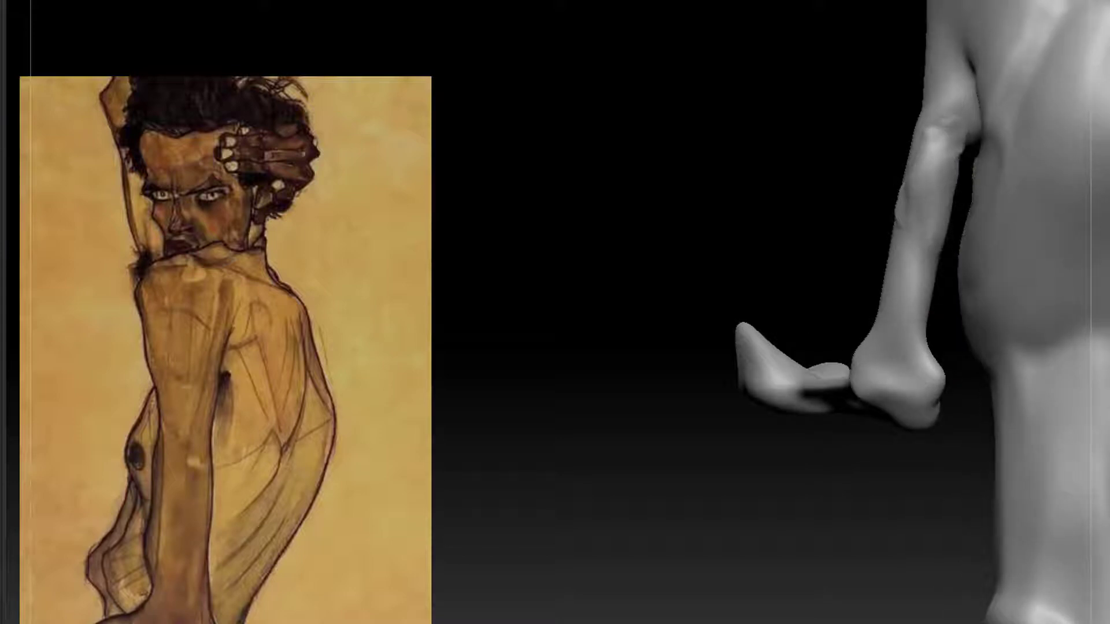
{"action": "mouse_move", "coordinate": [951, 172]}
{"action": "left_mouse_down", "text": "shift"}
{"action": "mouse_move", "coordinate": [929, 248]}
{"action": "mouse_move", "coordinate": [947, 188]}
{"action": "left_mouse_up", "text": "shift"}
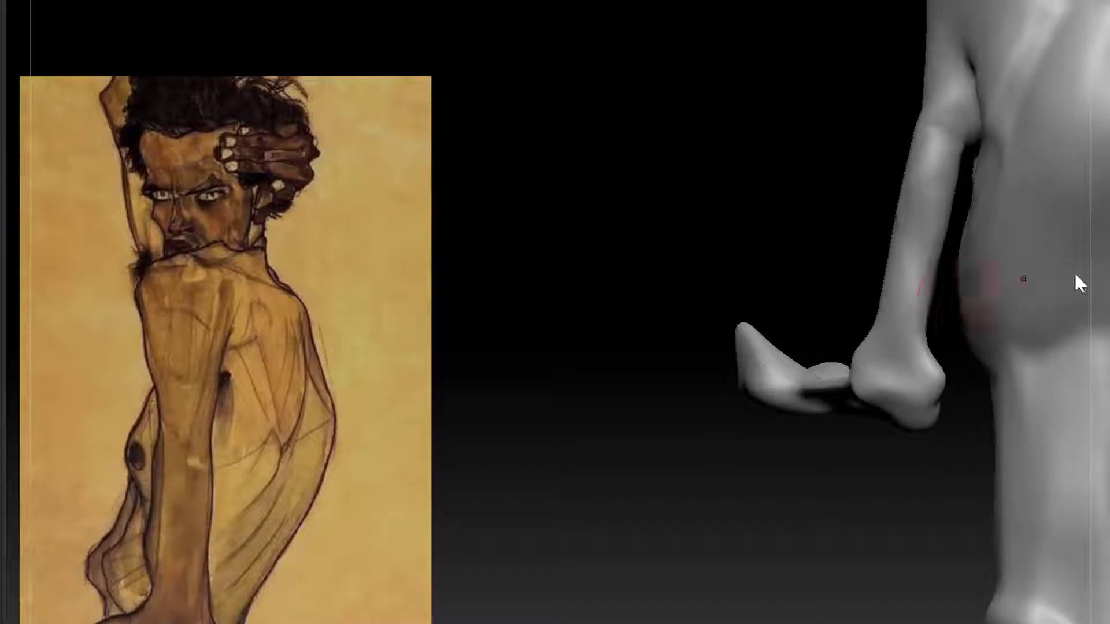
Carve the crease separating the inner triceps bulge from the rest of the lowered upper arm and soften its edges.
{"action": "key", "text": "b"}
{"action": "key", "text": "d"}
{"action": "left_click", "coordinate": [1010, 351]}
{"action": "left_click_drag", "start_coordinate": [781, 249], "coordinate": [941, 161]}
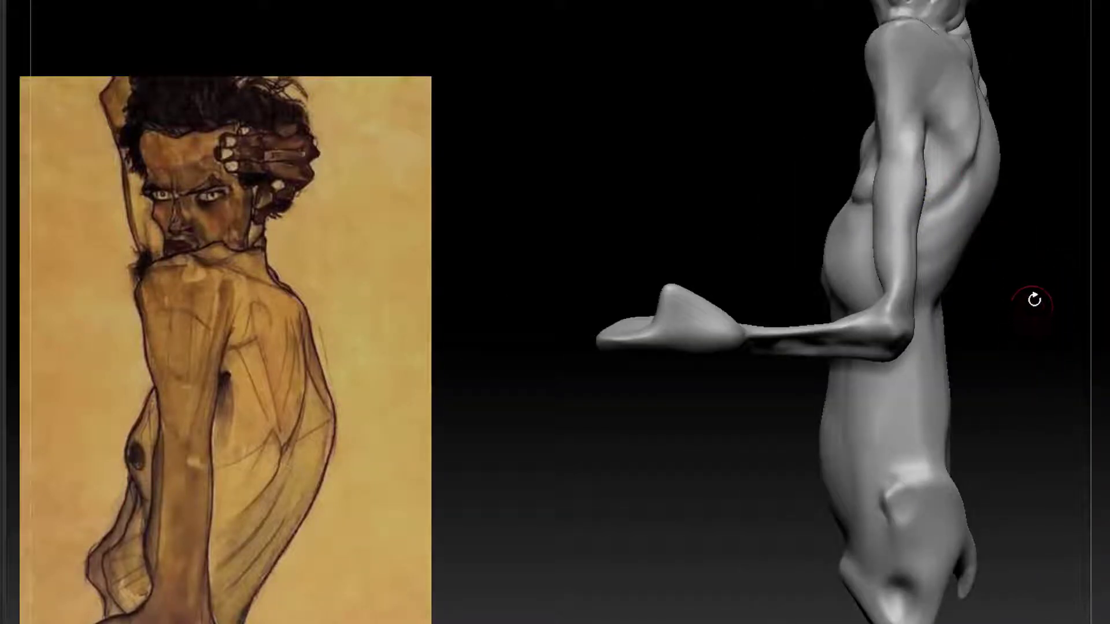
{"action": "left_click_drag", "start_coordinate": [1033, 300], "coordinate": [1023, 364], "text": "alt"}
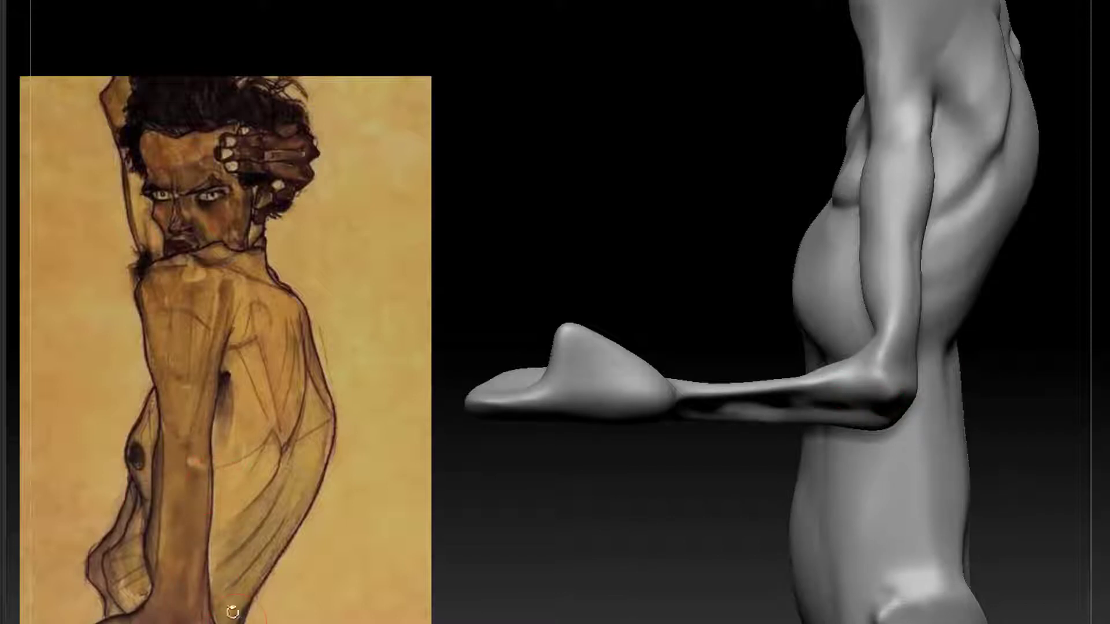
{"action": "left_click_drag", "start_coordinate": [1047, 408], "coordinate": [1013, 353]}
{"action": "left_click_drag", "start_coordinate": [807, 517], "coordinate": [815, 481]}
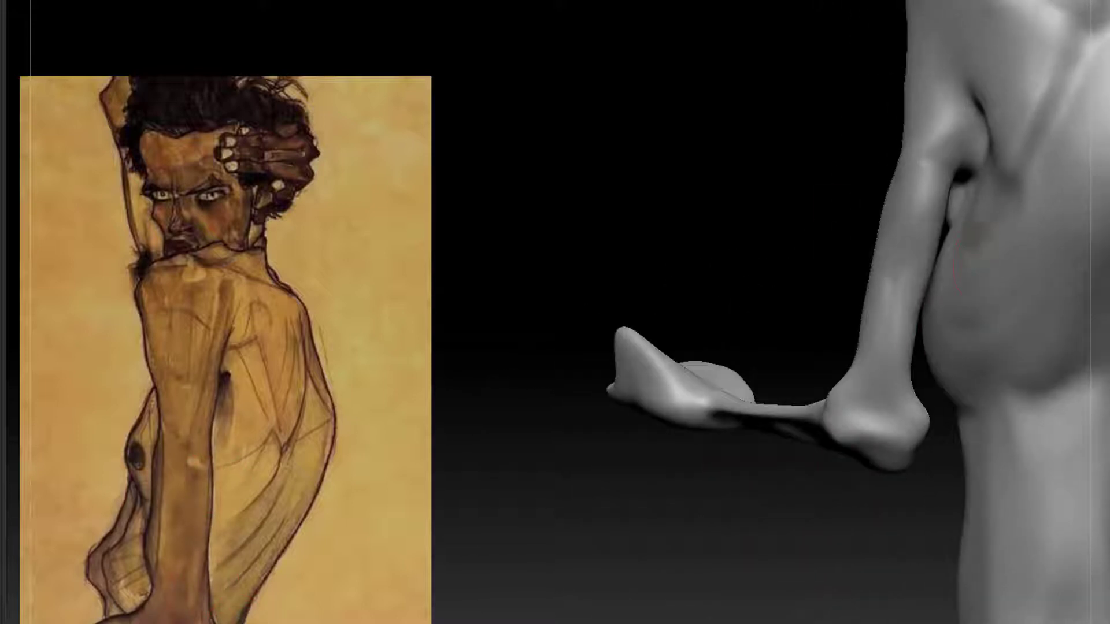
{"action": "key", "text": "b"}
{"action": "key", "text": "d"}
{"action": "left_click", "coordinate": [1008, 343]}
{"action": "left_click_drag", "start_coordinate": [971, 95], "coordinate": [937, 169]}
{"action": "left_click_drag", "start_coordinate": [976, 92], "coordinate": [948, 213]}
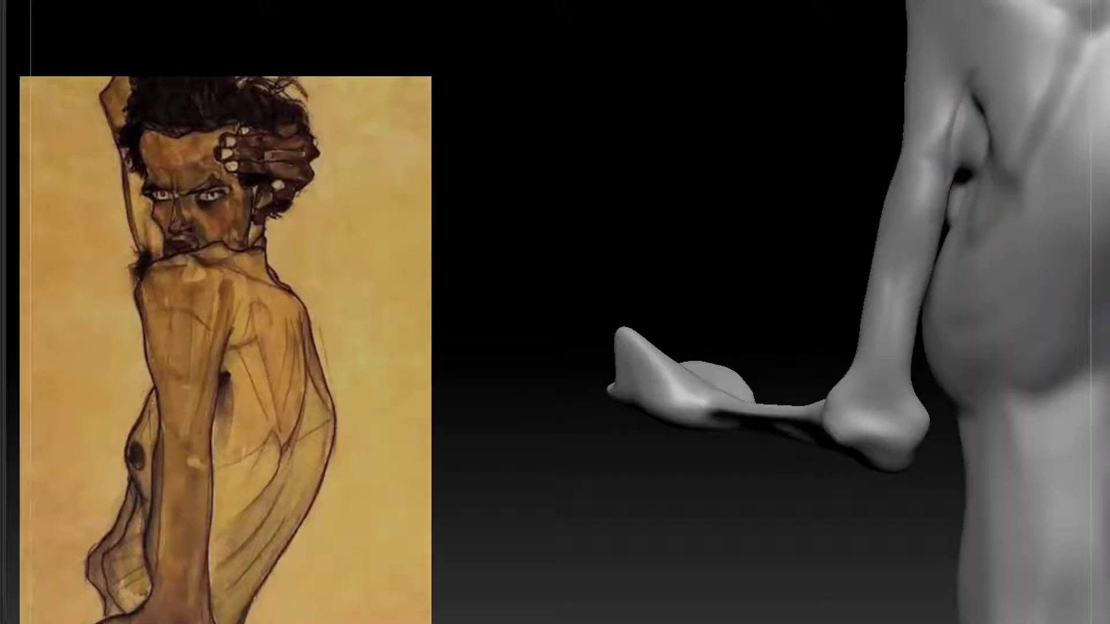
{"action": "left_click_drag", "start_coordinate": [930, 156], "coordinate": [949, 175], "text": "shift"}
{"action": "left_click_drag", "start_coordinate": [955, 110], "coordinate": [954, 183], "text": "shift"}
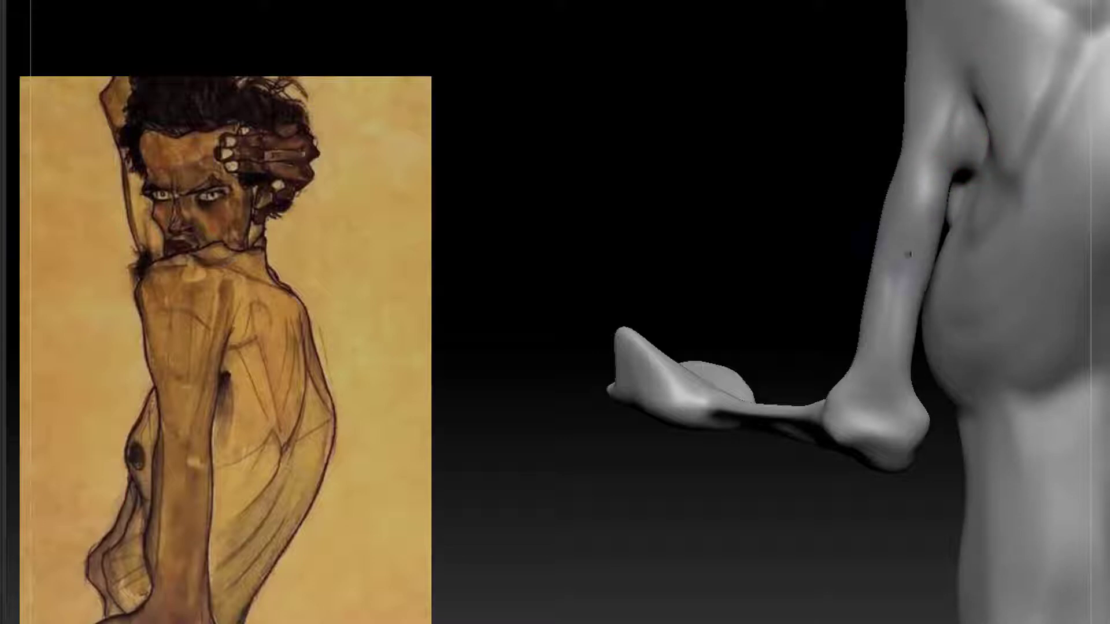
Refine the muscle transition on the back of the lowered upper arm above the elbow.
{"action": "left_click_drag", "start_coordinate": [833, 261], "coordinate": [868, 261]}
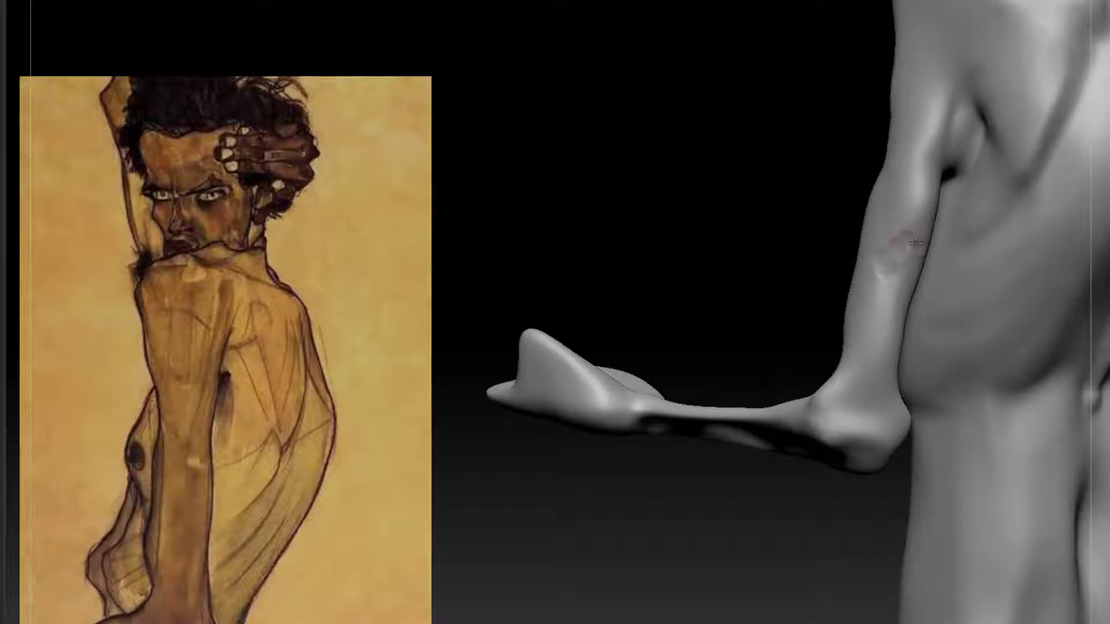
{"action": "left_click_drag", "start_coordinate": [775, 245], "coordinate": [879, 208]}
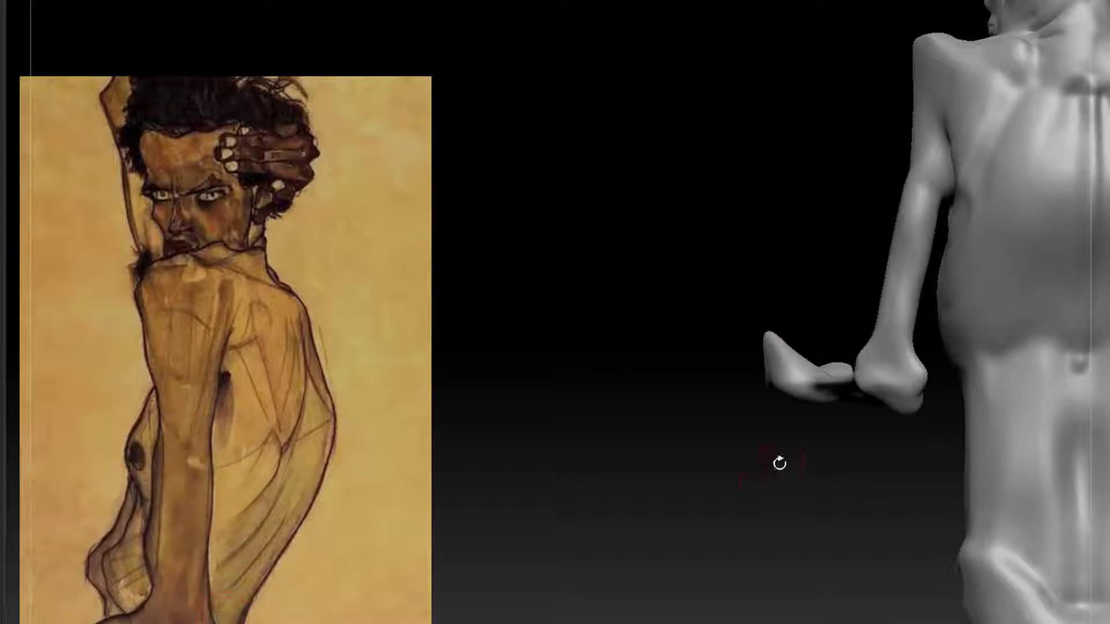
{"action": "mouse_move", "coordinate": [779, 463]}
{"action": "left_mouse_down"}
{"action": "mouse_move", "coordinate": [985, 277]}
{"action": "mouse_move", "coordinate": [1038, 310]}
{"action": "mouse_move", "coordinate": [993, 366]}
{"action": "mouse_move", "coordinate": [1000, 480]}
{"action": "mouse_move", "coordinate": [1007, 414]}
{"action": "mouse_move", "coordinate": [992, 408]}
{"action": "mouse_move", "coordinate": [1027, 365]}
{"action": "mouse_move", "coordinate": [1030, 398]}
{"action": "left_mouse_up"}
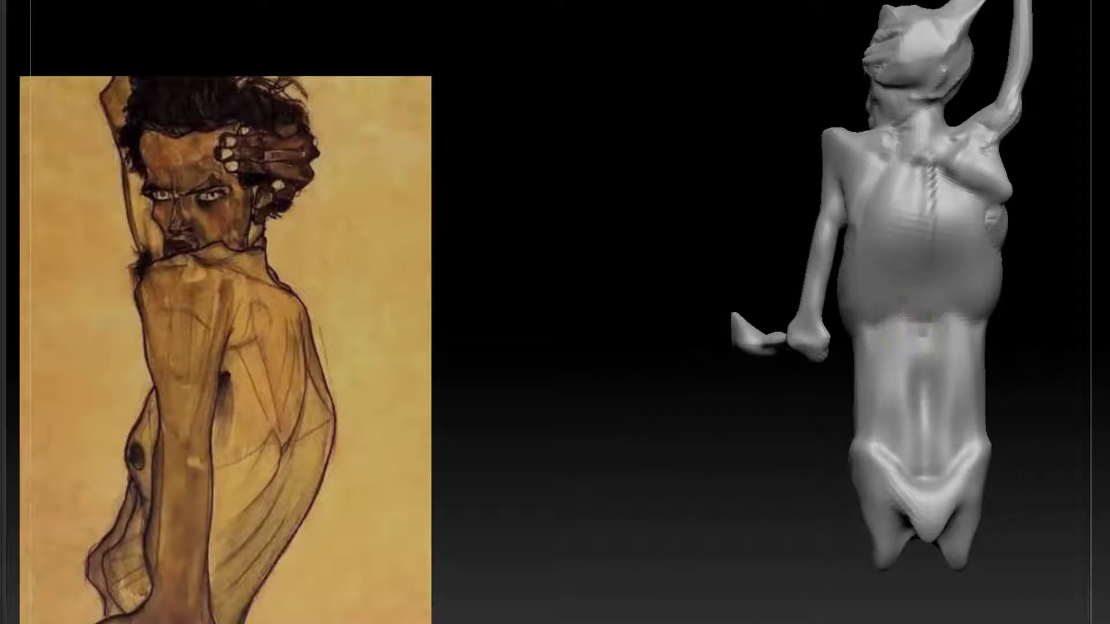
Shape the long muscle column on the left side of the lower spine and undo the latest trial strokes.
{"action": "left_click_drag", "start_coordinate": [902, 321], "coordinate": [888, 386]}
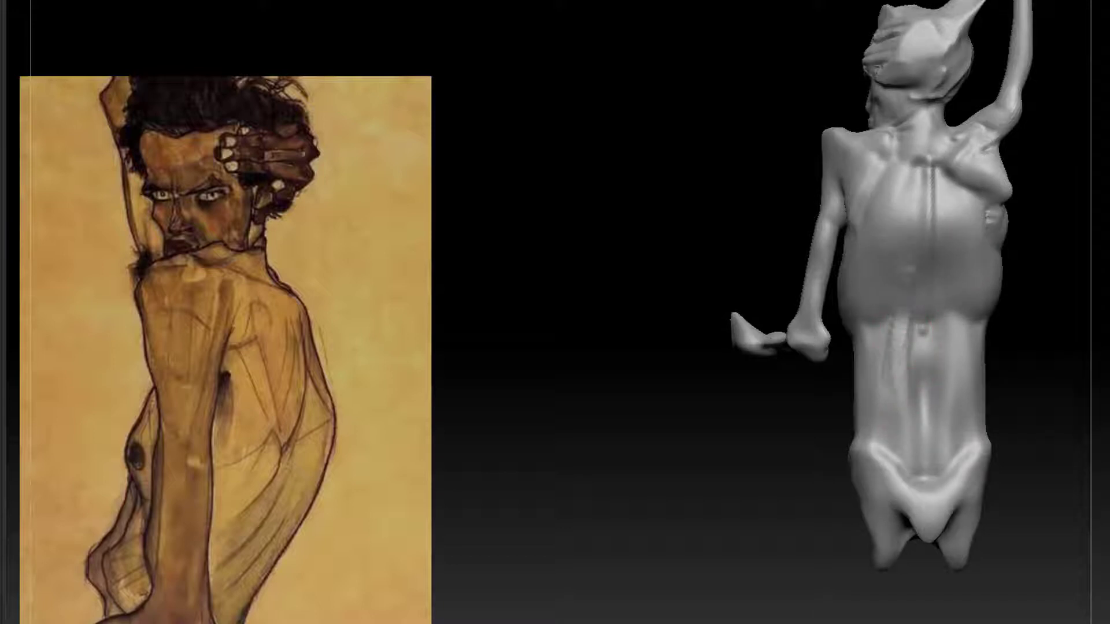
{"action": "left_click_drag", "start_coordinate": [909, 286], "coordinate": [906, 391]}
{"action": "left_click_drag", "start_coordinate": [901, 327], "coordinate": [899, 388]}
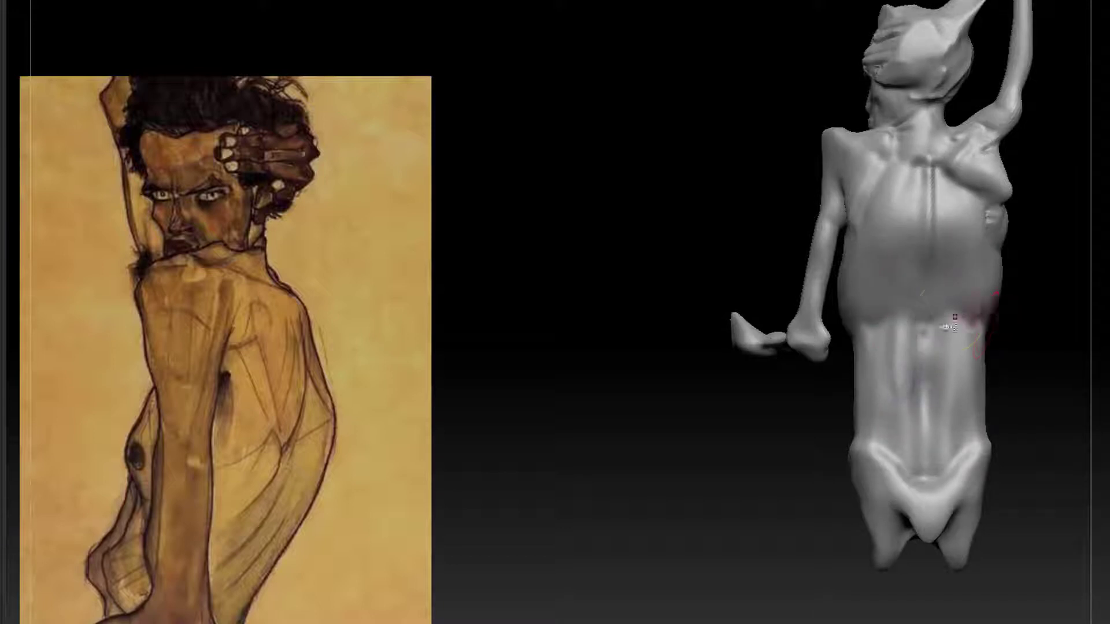
{"action": "mouse_move", "coordinate": [949, 324]}
{"action": "left_mouse_down"}
{"action": "mouse_move", "coordinate": [949, 369]}
{"action": "mouse_move", "coordinate": [950, 295]}
{"action": "mouse_move", "coordinate": [953, 321]}
{"action": "left_mouse_up"}
{"action": "key", "text": "ctrl+z"}
{"action": "key", "text": "ctrl+z"}
{"action": "key", "text": "ctrl+z"}
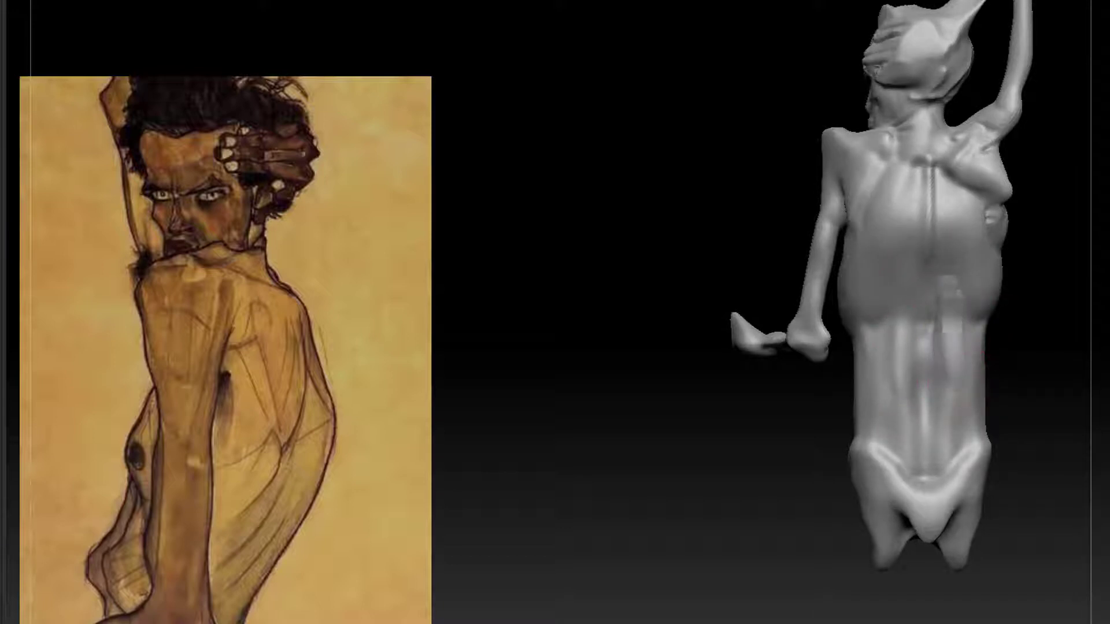
Carve vertical grooves on both sides of the lower spine down towards the pelvis with the DamStandard brush.
{"action": "key", "text": "b"}
{"action": "key", "text": "d"}
{"action": "key", "text": "s"}
{"action": "mouse_move", "coordinate": [1042, 362]}
{"action": "left_mouse_down"}
{"action": "mouse_move", "coordinate": [1077, 363]}
{"action": "mouse_move", "coordinate": [953, 335]}
{"action": "left_mouse_up"}
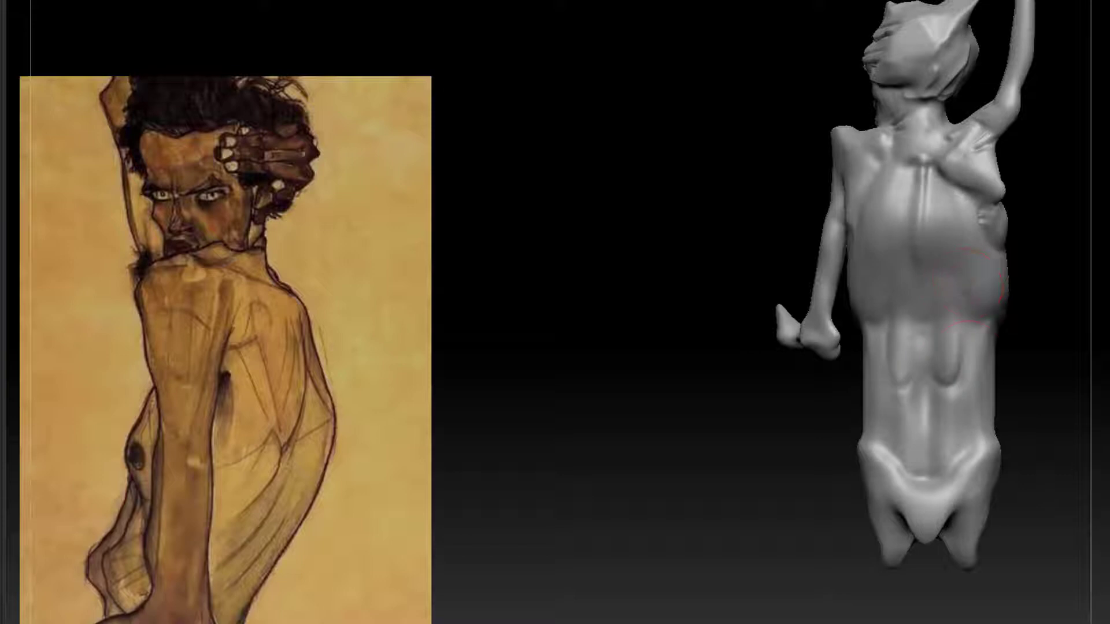
{"action": "left_click_drag", "start_coordinate": [1010, 322], "coordinate": [1035, 306]}
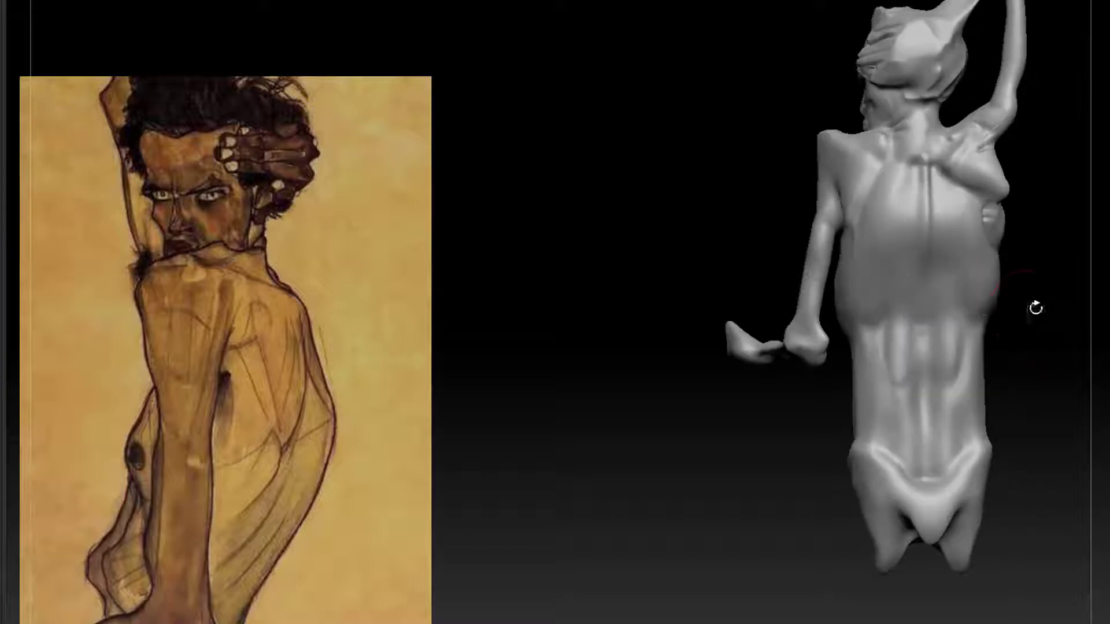
{"action": "mouse_move", "coordinate": [902, 388]}
{"action": "left_mouse_down"}
{"action": "mouse_move", "coordinate": [903, 429]}
{"action": "mouse_move", "coordinate": [899, 399]}
{"action": "left_mouse_up"}
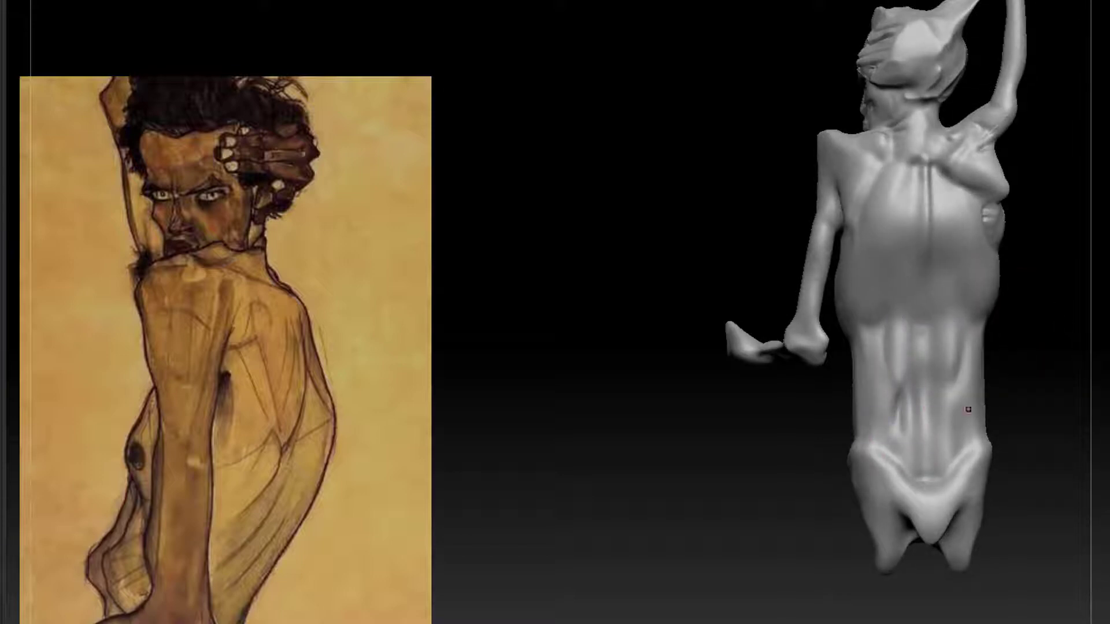
{"action": "left_click_drag", "start_coordinate": [951, 452], "coordinate": [946, 386]}
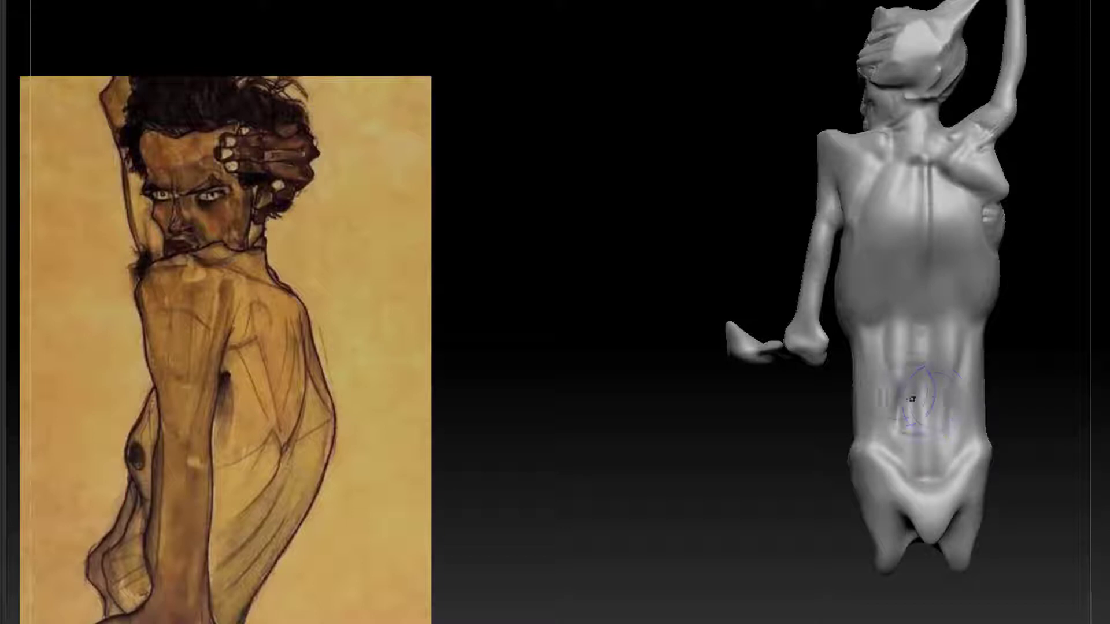
{"action": "left_click_drag", "start_coordinate": [1035, 339], "coordinate": [961, 342]}
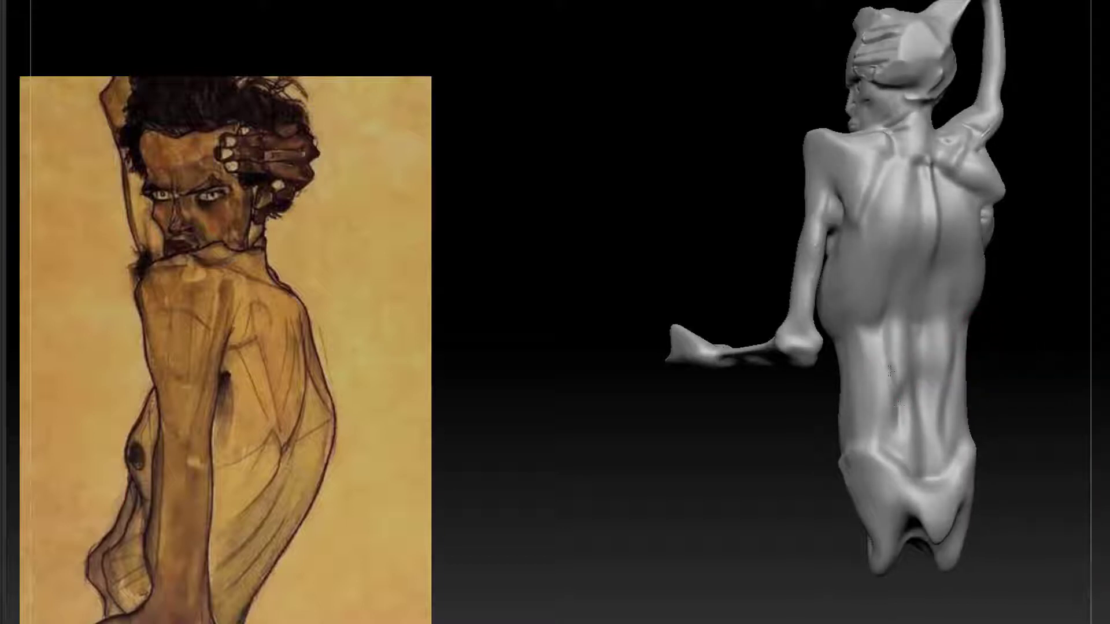
Deepen the groove beside the lower spine and carve a line down the upper spine between the shoulder blades with the DamStandard brush.
{"action": "left_click_drag", "start_coordinate": [889, 371], "coordinate": [896, 405]}
{"action": "left_click_drag", "start_coordinate": [1007, 326], "coordinate": [985, 277]}
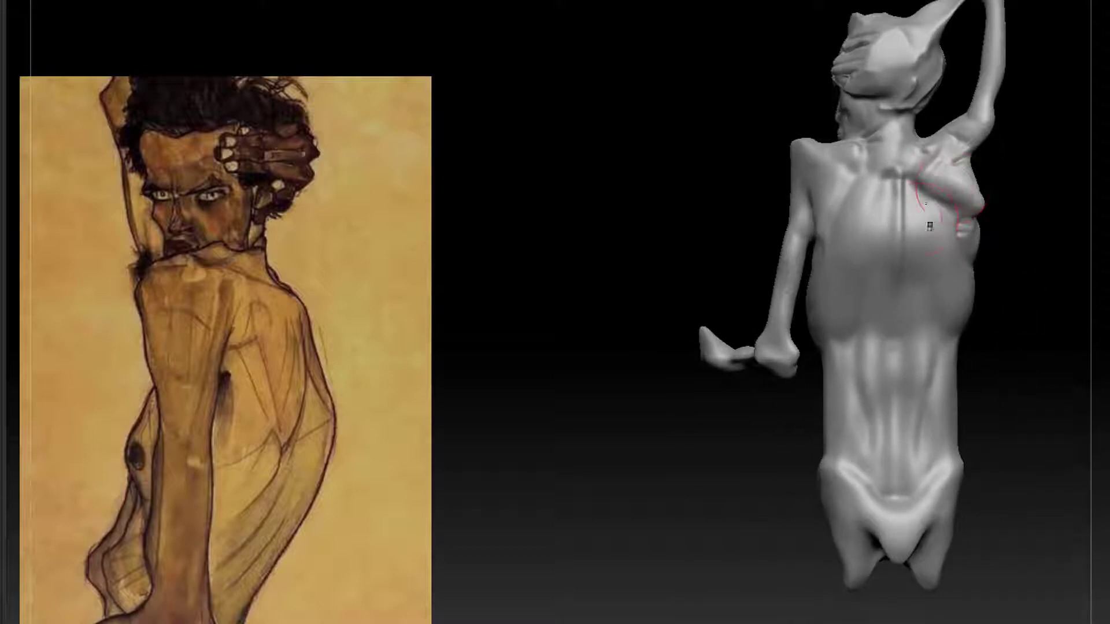
{"action": "left_click_drag", "start_coordinate": [1015, 190], "coordinate": [881, 212]}
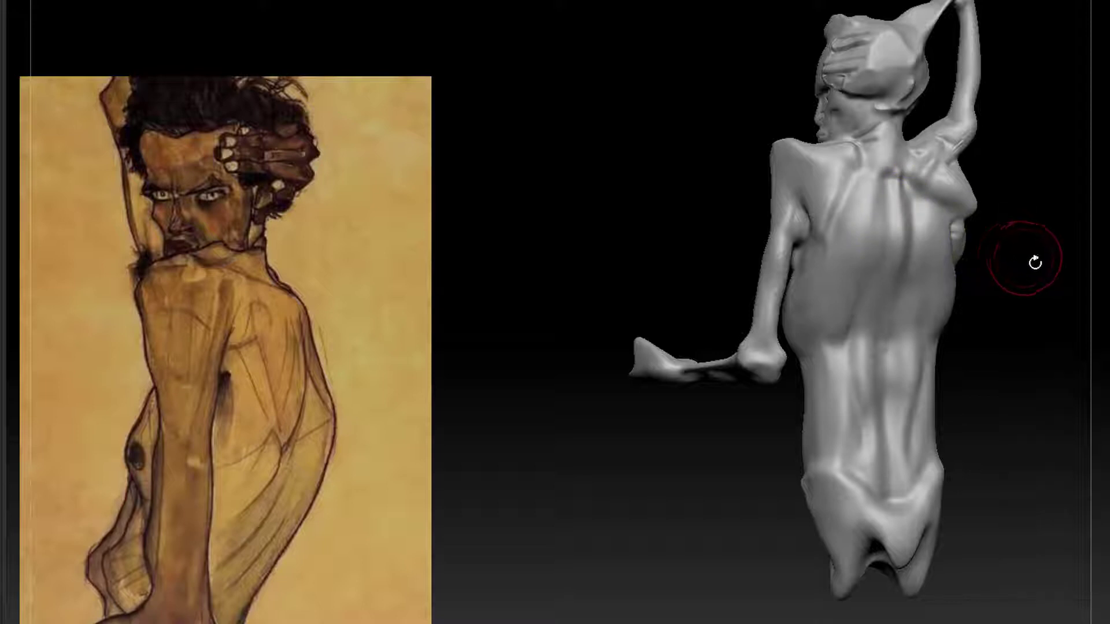
{"action": "key", "text": "b"}
{"action": "key", "text": "d"}
{"action": "left_click", "coordinate": [1016, 359]}
{"action": "left_click_drag", "start_coordinate": [887, 180], "coordinate": [881, 239]}
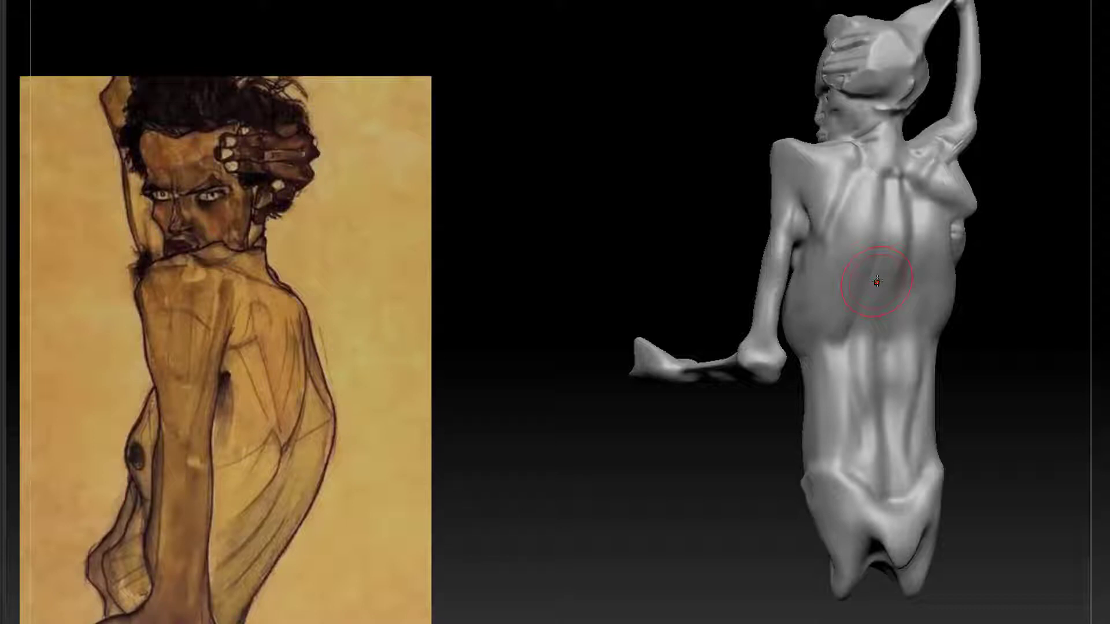
Try sculpting small bulges on both sides of the spine across the middle of the back.
{"action": "left_click_drag", "start_coordinate": [1020, 352], "coordinate": [966, 416]}
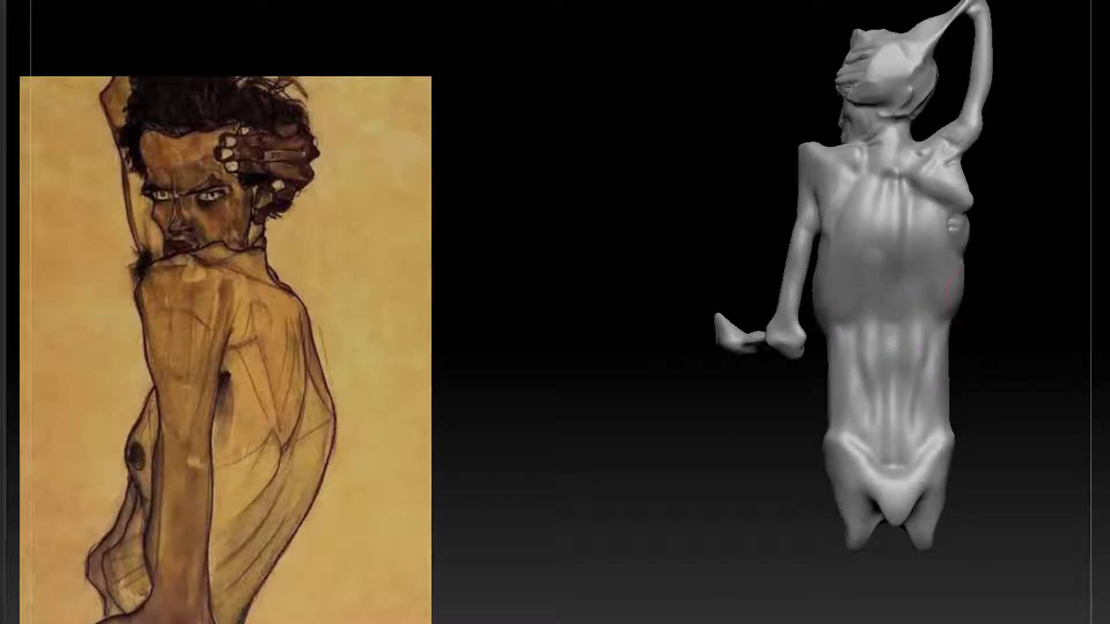
{"action": "left_click_drag", "start_coordinate": [1025, 271], "coordinate": [977, 251]}
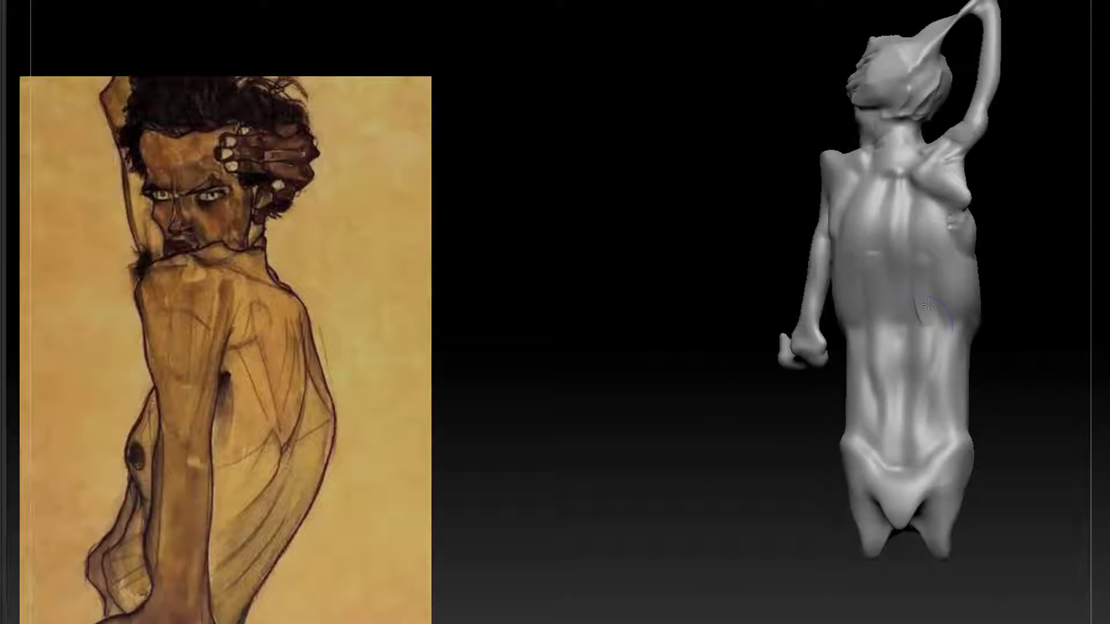
{"action": "left_click_drag", "start_coordinate": [1010, 278], "coordinate": [1036, 268]}
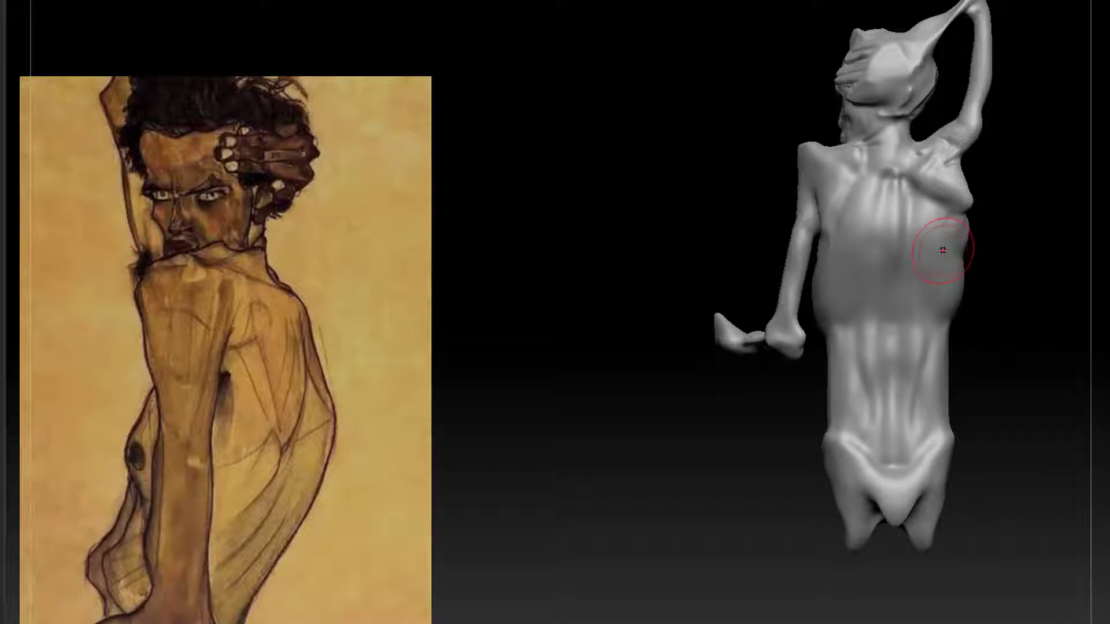
{"action": "left_click_drag", "start_coordinate": [990, 234], "coordinate": [999, 259], "text": "alt"}
{"action": "mouse_move", "coordinate": [1000, 160]}
{"action": "left_mouse_down", "text": "shift"}
{"action": "mouse_move", "coordinate": [1004, 171]}
{"action": "mouse_move", "coordinate": [1014, 139]}
{"action": "mouse_move", "coordinate": [1010, 163]}
{"action": "left_mouse_up", "text": "shift"}
Move the reference painting upward so the figure's lowered elbow and forearm are in view beside the model.
{"action": "left_click_drag", "start_coordinate": [1080, 247], "coordinate": [925, 234], "text": "alt"}
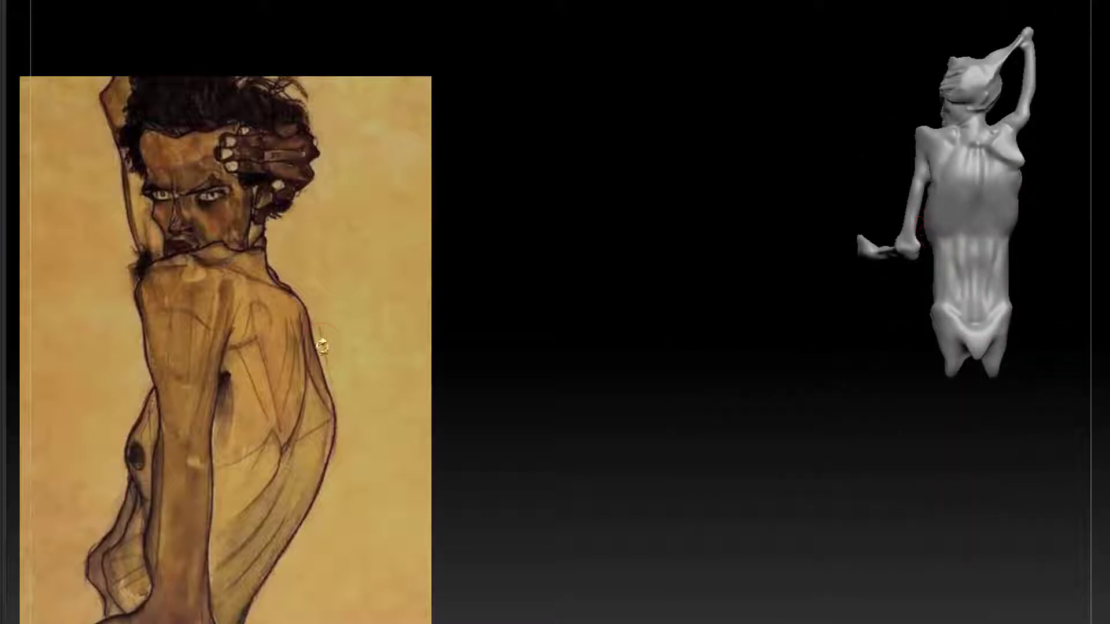
{"action": "key", "text": "shift+z"}
{"action": "left_click_drag", "start_coordinate": [347, 389], "coordinate": [373, 294]}
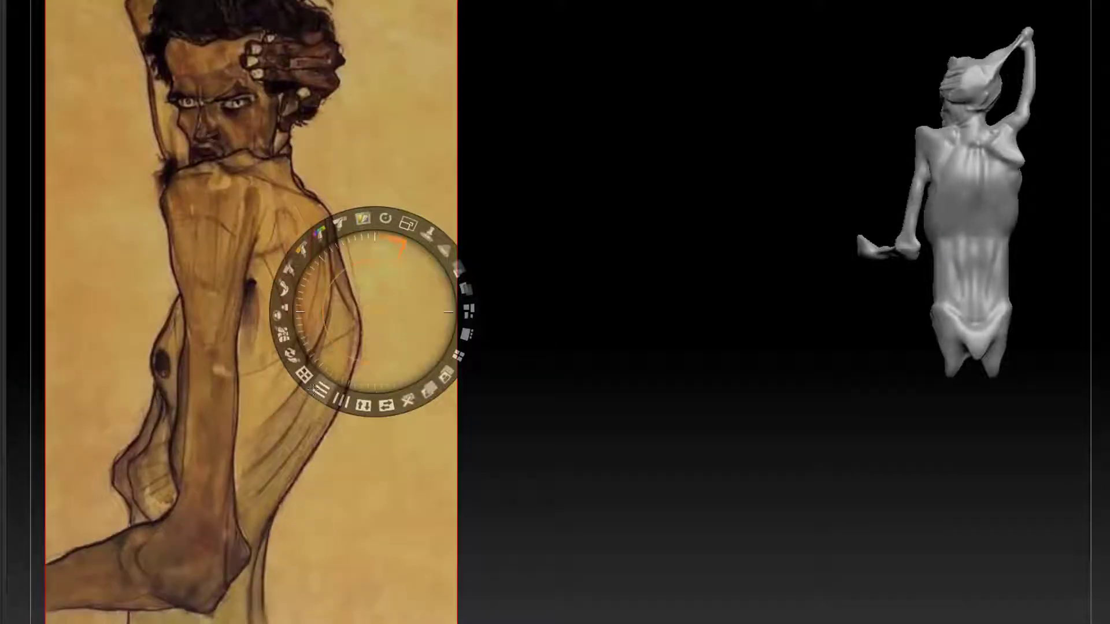
{"action": "key", "text": "z"}
Try filling the hollow above the tailbone between the two pelvic ridges.
{"action": "mouse_move", "coordinate": [919, 449]}
{"action": "left_mouse_down"}
{"action": "mouse_move", "coordinate": [963, 456]}
{"action": "mouse_move", "coordinate": [925, 456]}
{"action": "mouse_move", "coordinate": [927, 380]}
{"action": "left_mouse_up"}
{"action": "mouse_move", "coordinate": [1021, 329]}
{"action": "left_mouse_down", "text": "alt"}
{"action": "mouse_move", "coordinate": [1017, 480]}
{"action": "mouse_move", "coordinate": [977, 480]}
{"action": "mouse_move", "coordinate": [1011, 445]}
{"action": "left_mouse_up", "text": "alt"}
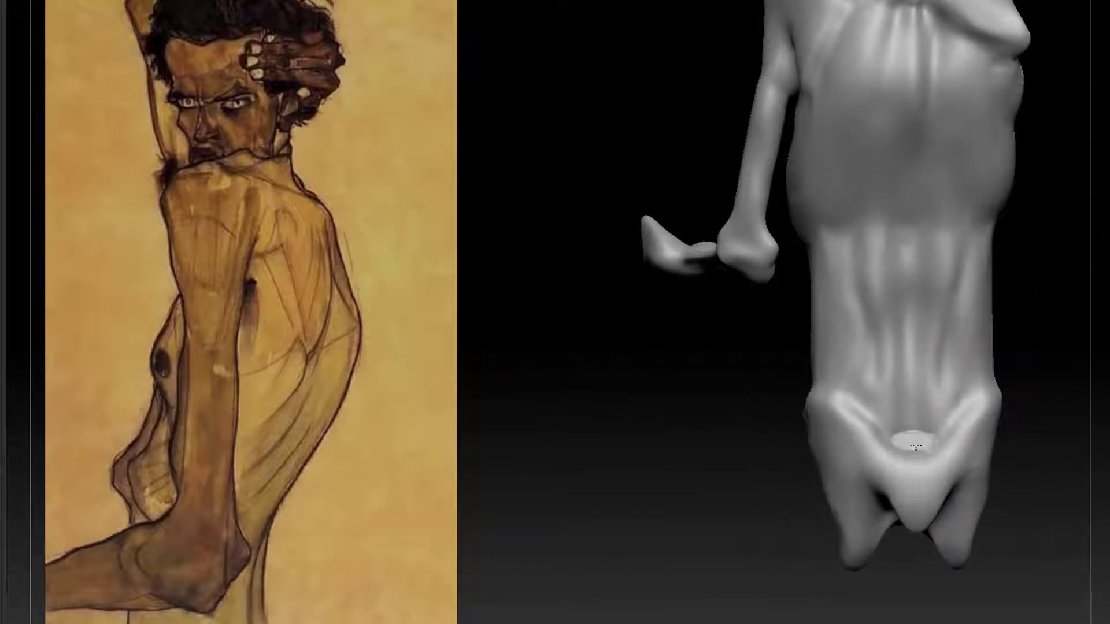
{"action": "left_click_drag", "start_coordinate": [904, 431], "coordinate": [905, 489], "text": "alt"}
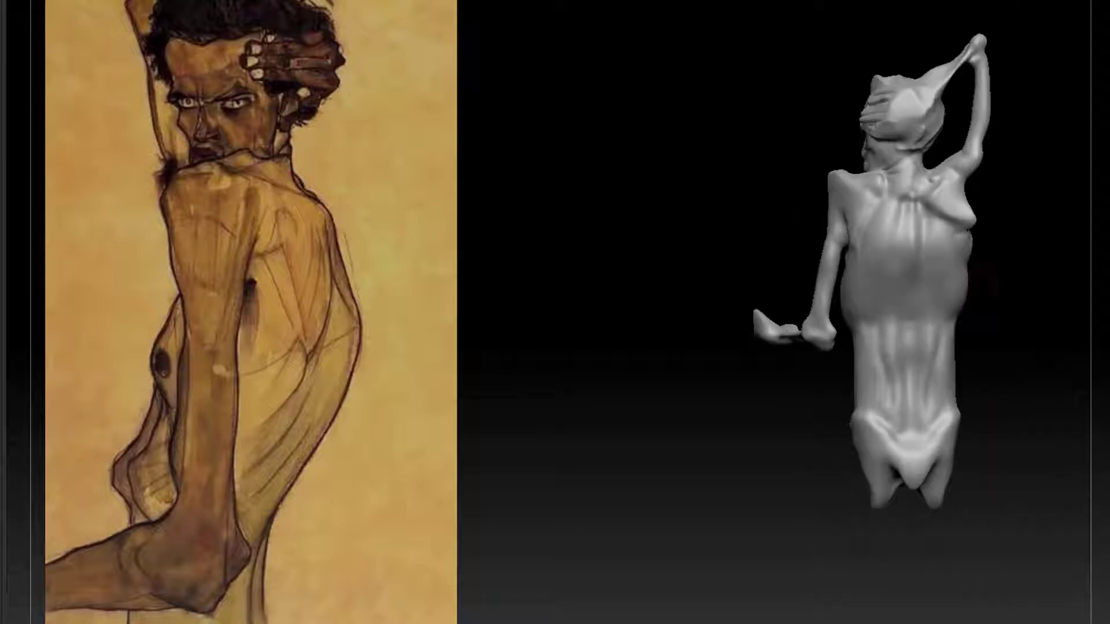
{"action": "mouse_move", "coordinate": [992, 266]}
{"action": "left_mouse_down", "text": "alt"}
{"action": "mouse_move", "coordinate": [1030, 312]}
{"action": "mouse_move", "coordinate": [991, 253]}
{"action": "mouse_move", "coordinate": [1010, 297]}
{"action": "mouse_move", "coordinate": [980, 266]}
{"action": "left_mouse_up", "text": "alt"}
{"action": "key", "text": "b"}
{"action": "key", "text": "Escape"}
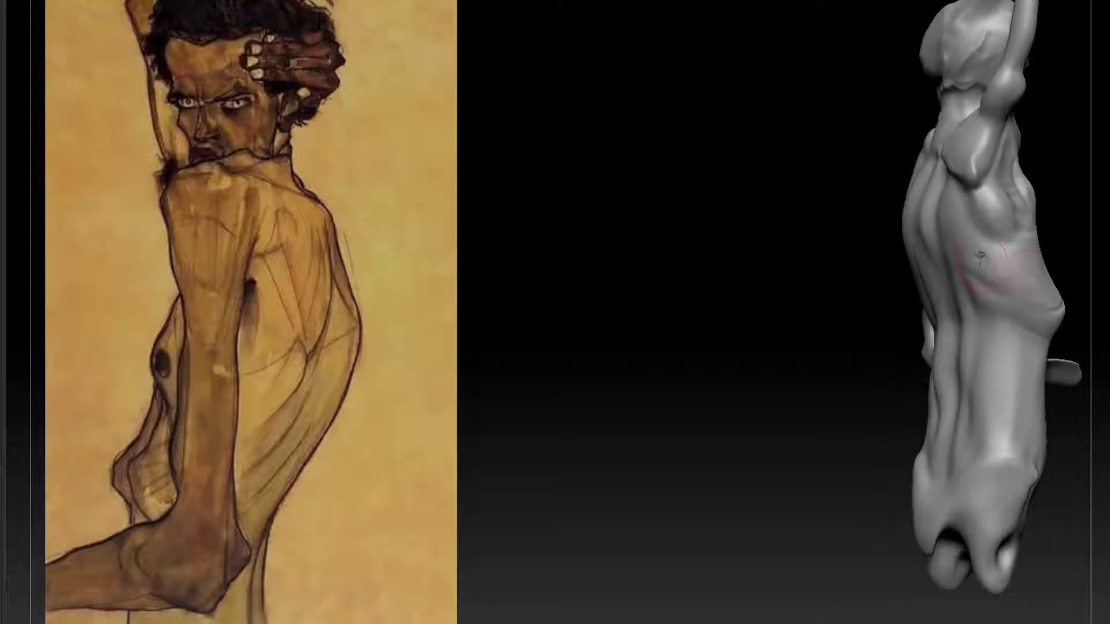
Smooth the sharp ridge along the lower front edge of the ribcage on the raised-arm side.
{"action": "left_click_drag", "start_coordinate": [1040, 262], "coordinate": [1011, 287]}
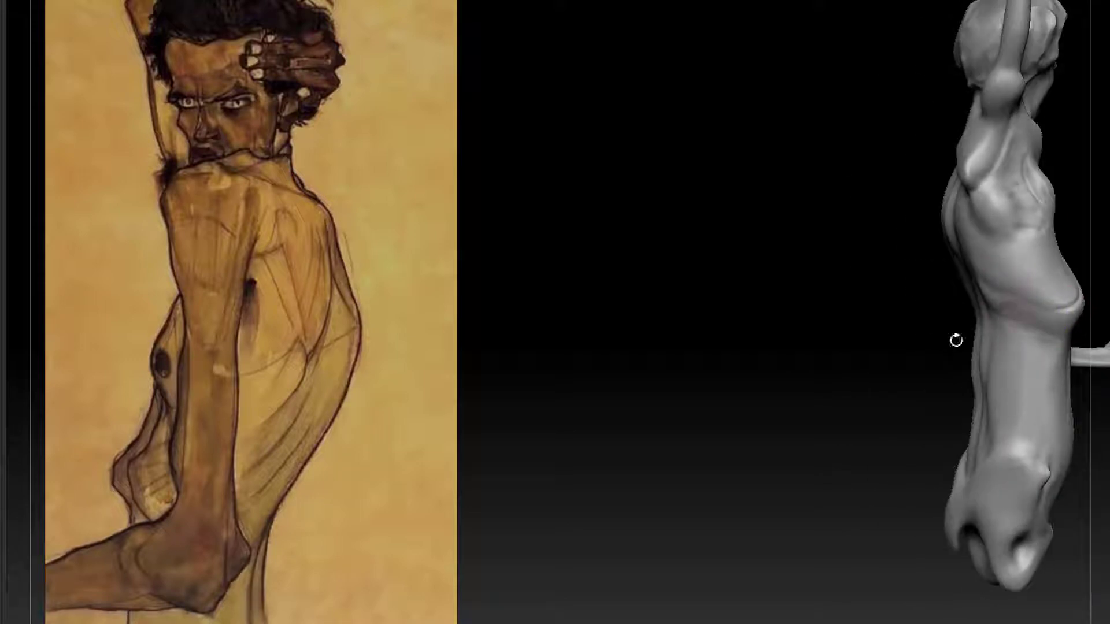
{"action": "mouse_move", "coordinate": [956, 341]}
{"action": "left_mouse_down"}
{"action": "mouse_move", "coordinate": [822, 374]}
{"action": "mouse_move", "coordinate": [904, 372]}
{"action": "left_mouse_up"}
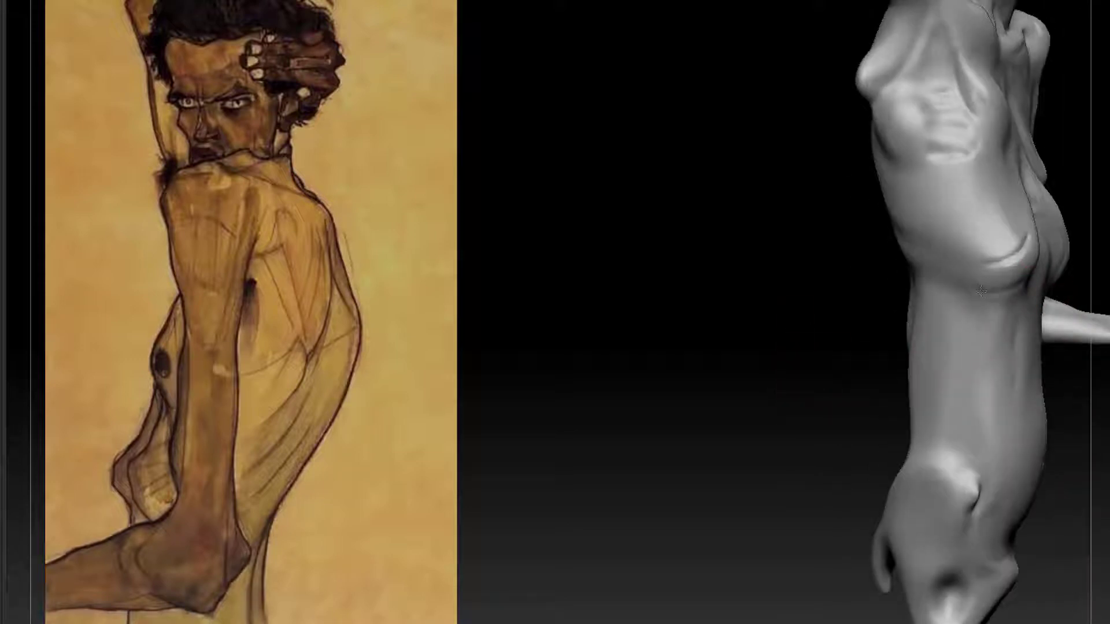
{"action": "left_click_drag", "start_coordinate": [1030, 280], "coordinate": [1023, 233], "text": "shift"}
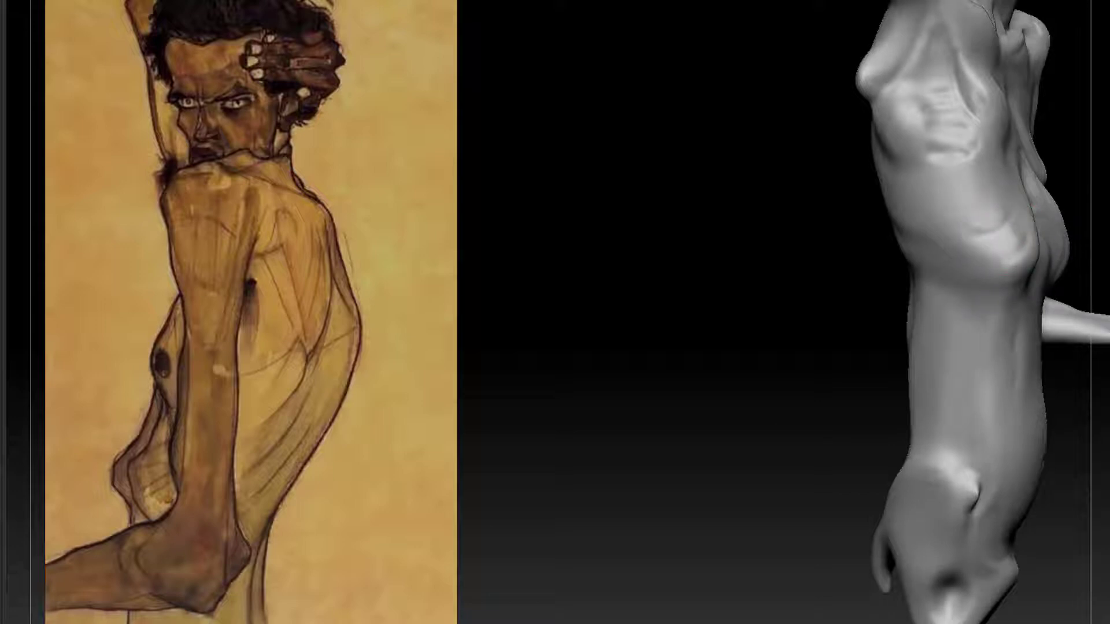
{"action": "mouse_move", "coordinate": [826, 289]}
{"action": "left_mouse_down"}
{"action": "mouse_move", "coordinate": [705, 348]}
{"action": "mouse_move", "coordinate": [854, 237]}
{"action": "left_mouse_up"}
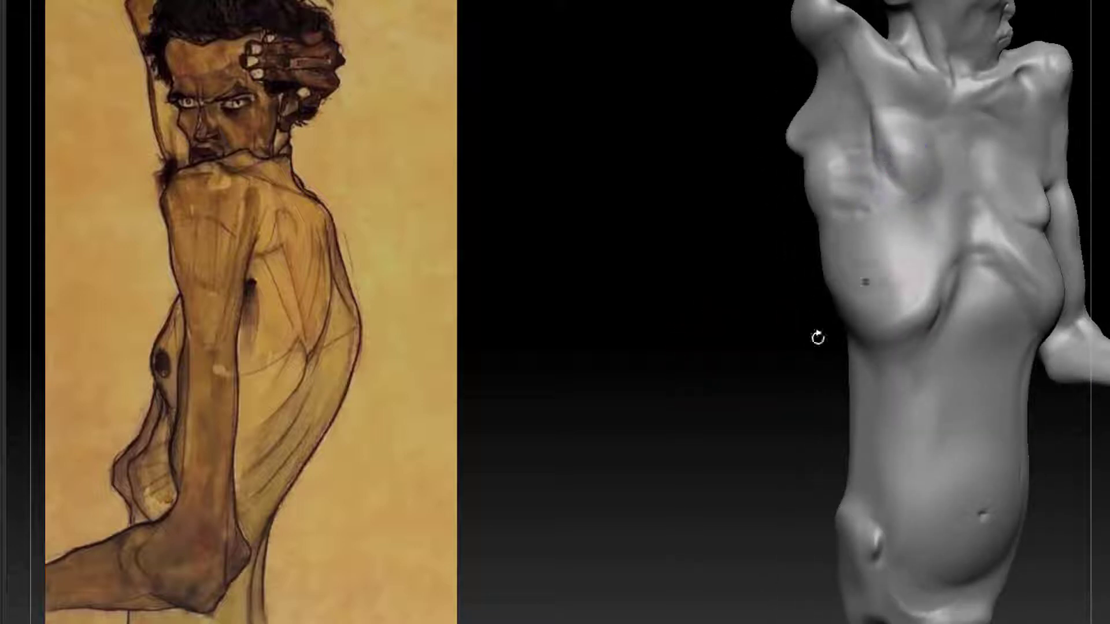
Sculpt small raised nipples on both sides of the chest and define the one on the raised-arm side.
{"action": "mouse_move", "coordinate": [818, 338]}
{"action": "left_mouse_down"}
{"action": "mouse_move", "coordinate": [1003, 215]}
{"action": "mouse_move", "coordinate": [979, 200]}
{"action": "mouse_move", "coordinate": [911, 64]}
{"action": "left_mouse_up"}
{"action": "mouse_move", "coordinate": [983, 158]}
{"action": "left_mouse_down", "text": "alt"}
{"action": "mouse_move", "coordinate": [983, 224]}
{"action": "mouse_move", "coordinate": [942, 200]}
{"action": "mouse_move", "coordinate": [990, 242]}
{"action": "mouse_move", "coordinate": [1030, 314]}
{"action": "mouse_move", "coordinate": [1093, 314]}
{"action": "left_mouse_up", "text": "alt"}
{"action": "key", "text": "b"}
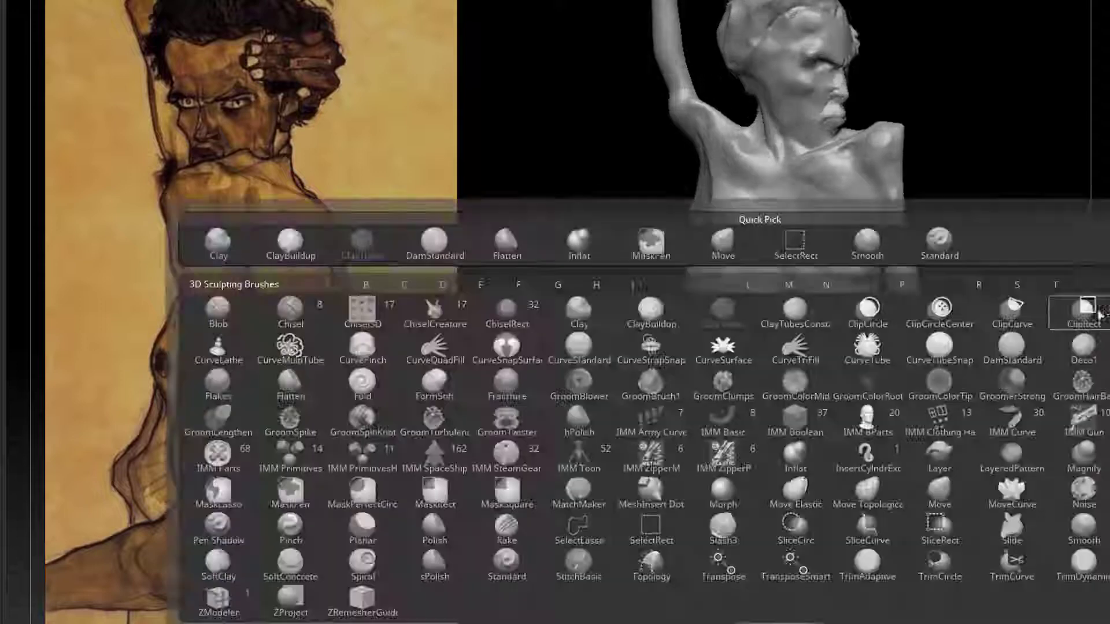
{"action": "key", "text": "d"}
{"action": "key", "text": "s"}
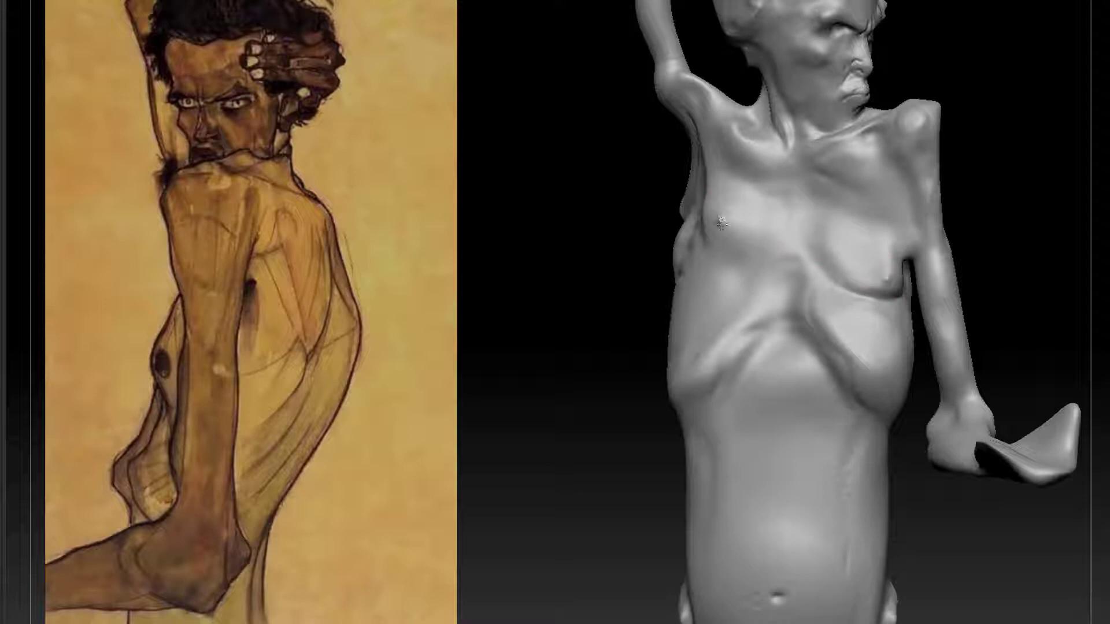
{"action": "mouse_move", "coordinate": [1016, 204]}
{"action": "left_mouse_down"}
{"action": "mouse_move", "coordinate": [1003, 199]}
{"action": "mouse_move", "coordinate": [1005, 246]}
{"action": "left_mouse_up"}
{"action": "mouse_move", "coordinate": [897, 285]}
{"action": "left_mouse_down"}
{"action": "mouse_move", "coordinate": [915, 294]}
{"action": "mouse_move", "coordinate": [905, 297]}
{"action": "left_mouse_up"}
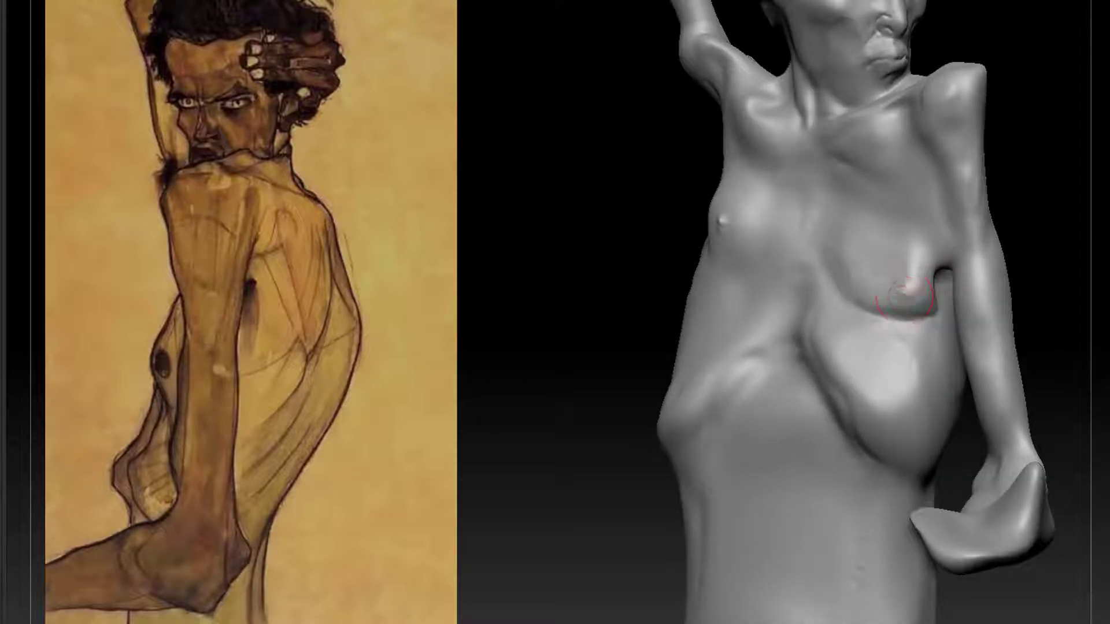
{"action": "mouse_move", "coordinate": [1058, 274]}
{"action": "left_mouse_down", "text": "alt"}
{"action": "mouse_move", "coordinate": [1067, 278]}
{"action": "mouse_move", "coordinate": [1011, 198]}
{"action": "mouse_move", "coordinate": [1073, 241]}
{"action": "mouse_move", "coordinate": [1080, 300]}
{"action": "left_mouse_up", "text": "alt"}
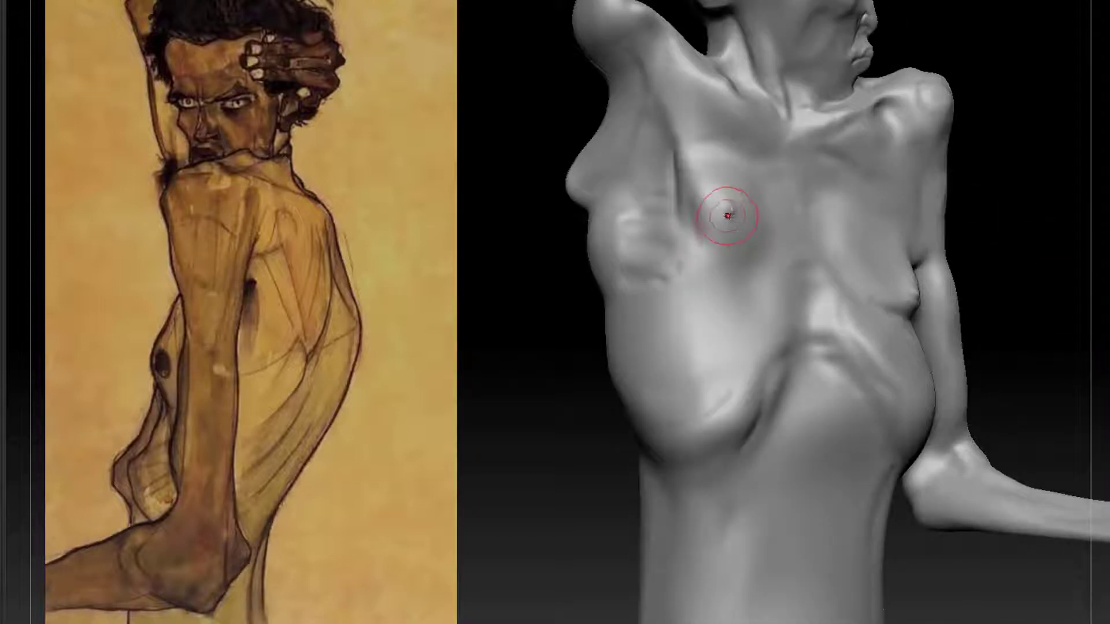
{"action": "mouse_move", "coordinate": [722, 209]}
{"action": "left_mouse_down"}
{"action": "mouse_move", "coordinate": [721, 221]}
{"action": "mouse_move", "coordinate": [739, 219]}
{"action": "left_mouse_up"}
Mask the pit of the neck, build up the top of the breastbone around it, and clear the mask.
{"action": "left_click_drag", "start_coordinate": [994, 199], "coordinate": [1015, 208]}
{"action": "mouse_move", "coordinate": [1015, 208]}
{"action": "left_mouse_down", "text": "alt"}
{"action": "mouse_move", "coordinate": [1012, 167]}
{"action": "mouse_move", "coordinate": [1006, 237]}
{"action": "left_mouse_up", "text": "alt"}
{"action": "mouse_move", "coordinate": [801, 141]}
{"action": "left_mouse_down"}
{"action": "mouse_move", "coordinate": [810, 186]}
{"action": "mouse_move", "coordinate": [802, 171]}
{"action": "left_mouse_up"}
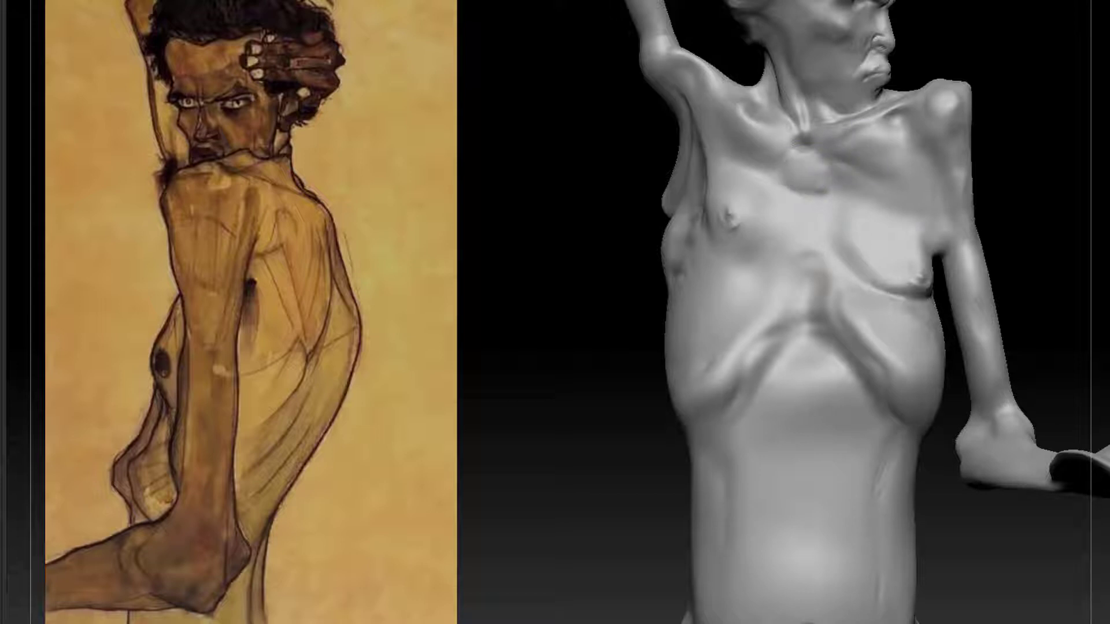
{"action": "left_click_drag", "start_coordinate": [1032, 126], "coordinate": [994, 112]}
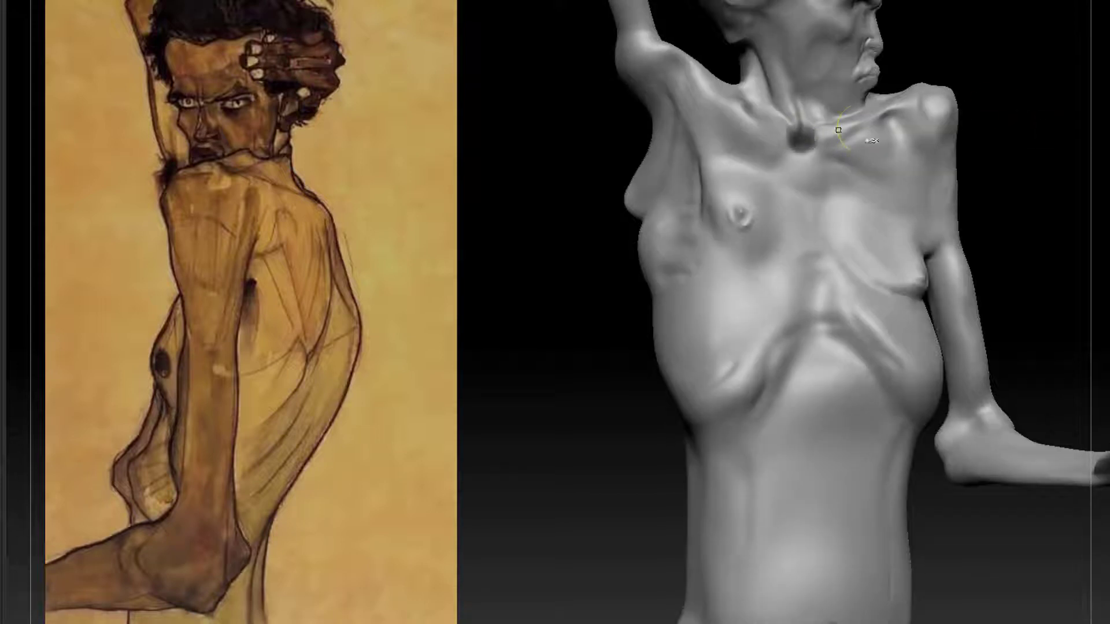
{"action": "left_click_drag", "start_coordinate": [809, 168], "coordinate": [803, 173], "text": "ctrl"}
{"action": "left_click_drag", "start_coordinate": [1006, 182], "coordinate": [1023, 226], "text": "ctrl"}
{"action": "left_click_drag", "start_coordinate": [1020, 219], "coordinate": [1000, 216]}
{"action": "left_click_drag", "start_coordinate": [1024, 158], "coordinate": [989, 161]}
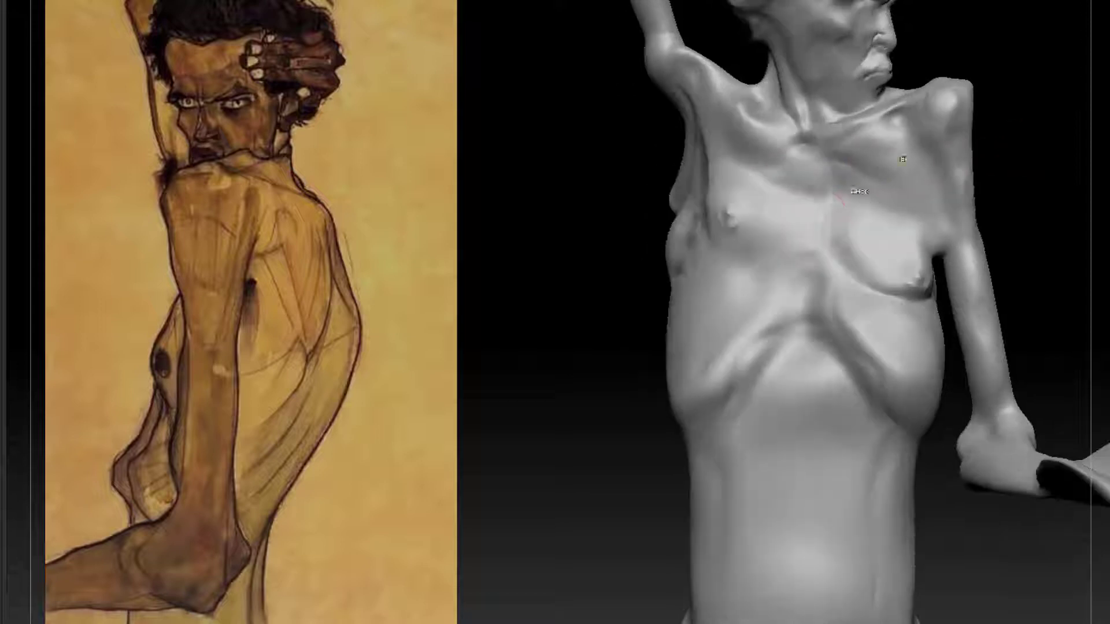
Refine the upper breastbone with a fine DamStandard stroke beside the inner edge of the pectoral on the lowered-arm side.
{"action": "key", "text": "b"}
{"action": "key", "text": "d"}
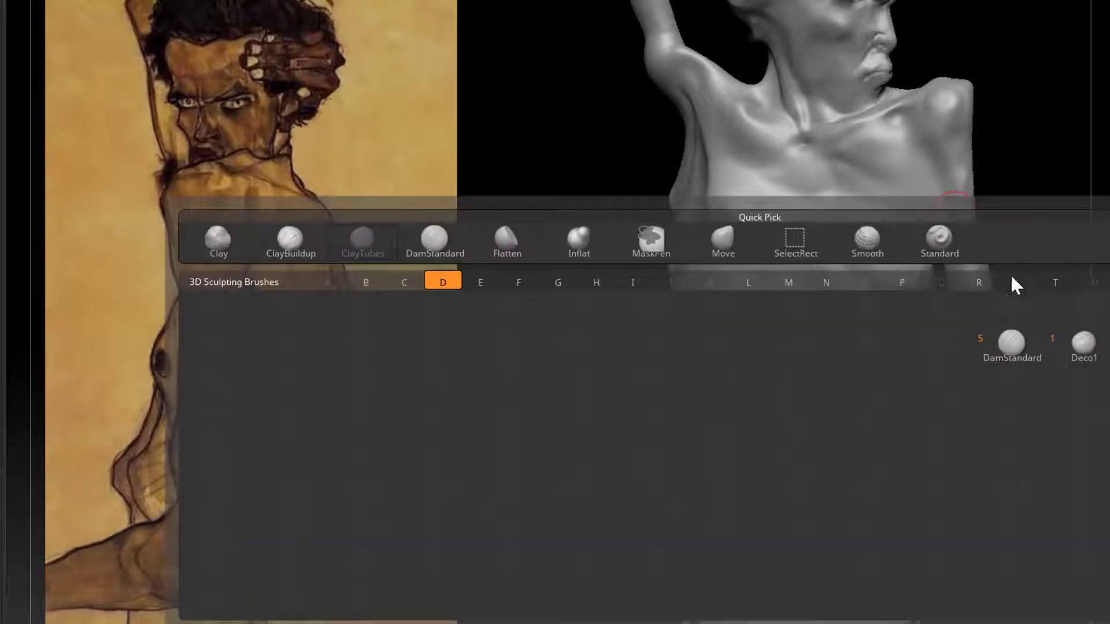
{"action": "left_click", "coordinate": [1011, 329]}
{"action": "left_click_drag", "start_coordinate": [830, 204], "coordinate": [830, 205]}
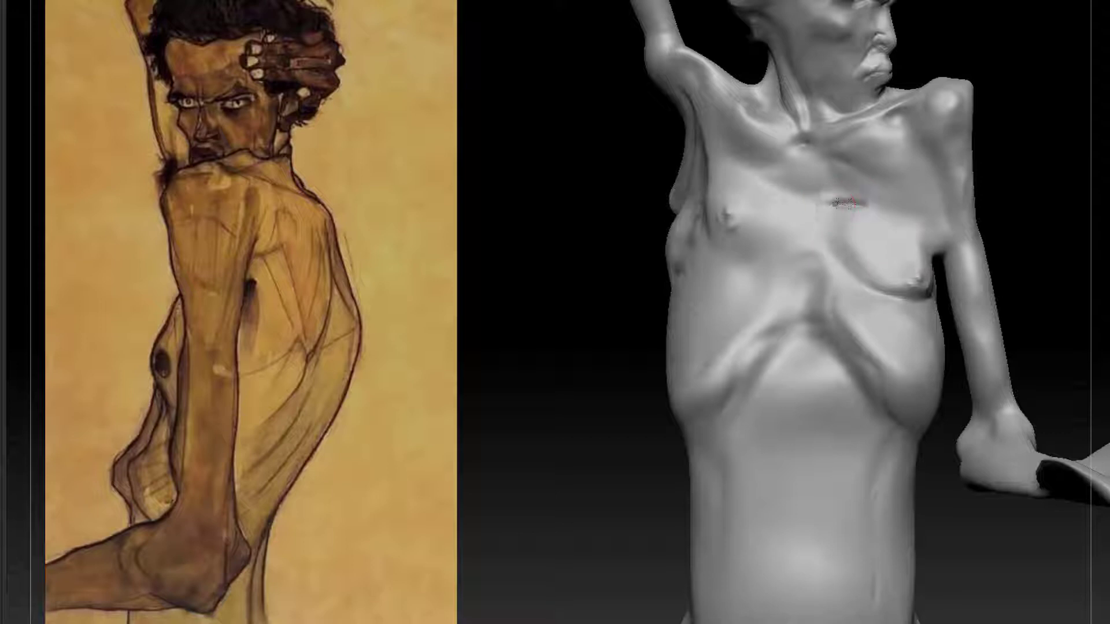
{"action": "key", "text": "f"}
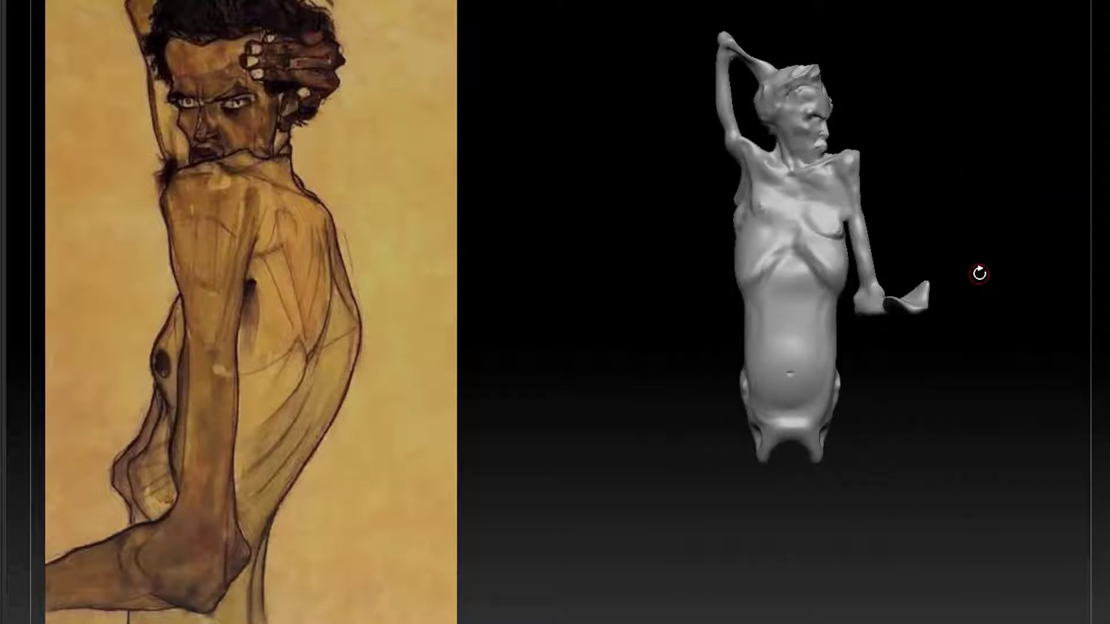
Carve the hollow between the throat, jaw and collarbone on the lowered-arm side with the DamStandard brush.
{"action": "mouse_move", "coordinate": [1010, 343]}
{"action": "left_mouse_down"}
{"action": "mouse_move", "coordinate": [1025, 378]}
{"action": "mouse_move", "coordinate": [1019, 445]}
{"action": "mouse_move", "coordinate": [1003, 305]}
{"action": "mouse_move", "coordinate": [929, 203]}
{"action": "left_mouse_up"}
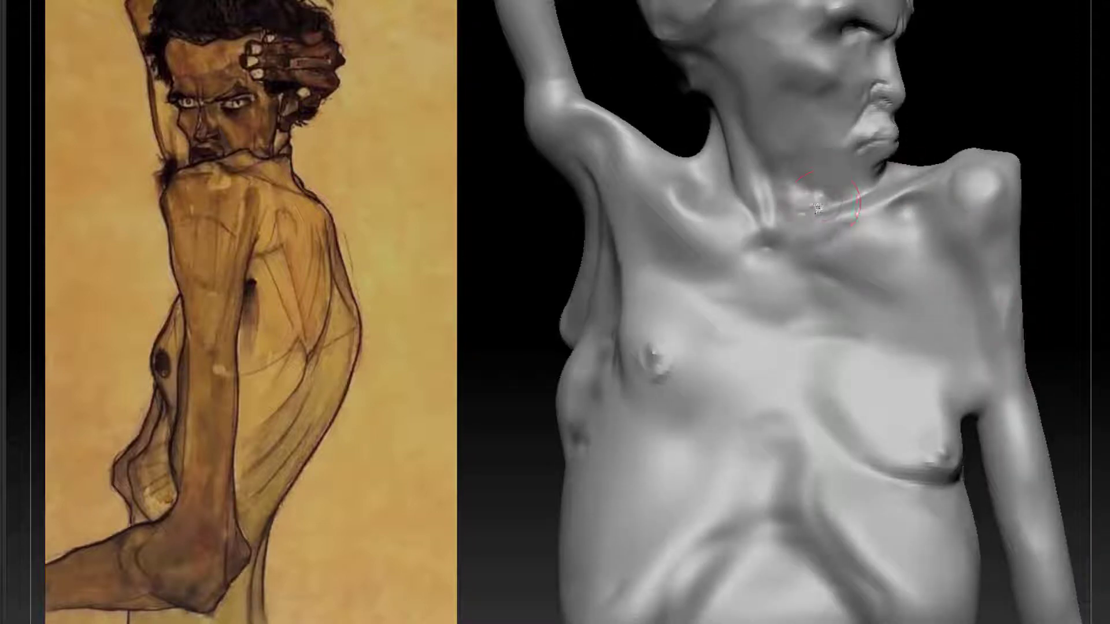
{"action": "key", "text": "b"}
{"action": "key", "text": "d"}
{"action": "left_click", "coordinate": [1003, 343]}
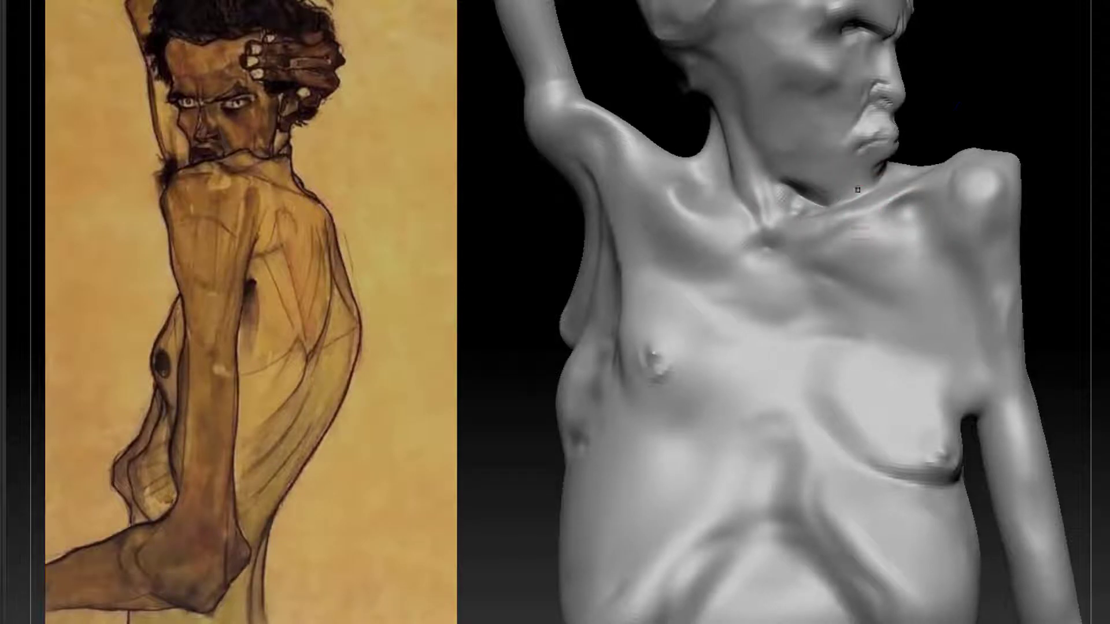
{"action": "left_click_drag", "start_coordinate": [1004, 106], "coordinate": [925, 26], "text": "alt"}
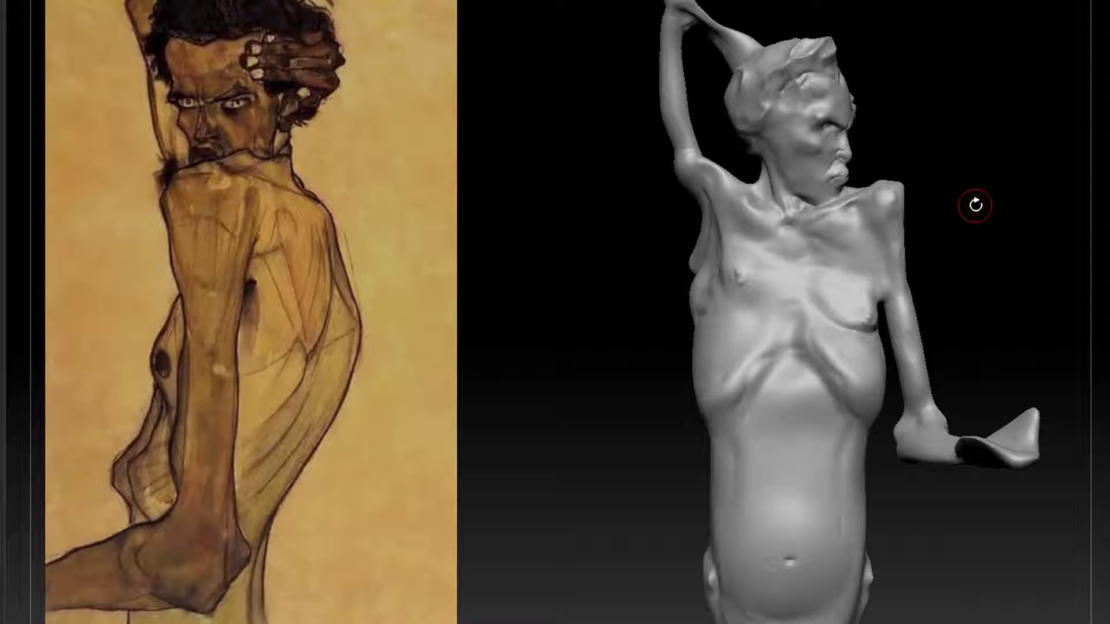
{"action": "left_click_drag", "start_coordinate": [1021, 354], "coordinate": [1050, 452], "text": "alt"}
{"action": "mouse_move", "coordinate": [1051, 453]}
{"action": "left_mouse_down"}
{"action": "mouse_move", "coordinate": [1020, 450]}
{"action": "mouse_move", "coordinate": [1008, 373]}
{"action": "mouse_move", "coordinate": [1036, 379]}
{"action": "mouse_move", "coordinate": [1030, 466]}
{"action": "mouse_move", "coordinate": [1043, 354]}
{"action": "mouse_move", "coordinate": [1039, 399]}
{"action": "left_mouse_up"}
{"action": "mouse_move", "coordinate": [1039, 399]}
{"action": "left_mouse_down"}
{"action": "mouse_move", "coordinate": [971, 403]}
{"action": "mouse_move", "coordinate": [956, 314]}
{"action": "mouse_move", "coordinate": [966, 373]}
{"action": "mouse_move", "coordinate": [1018, 361]}
{"action": "left_mouse_up"}
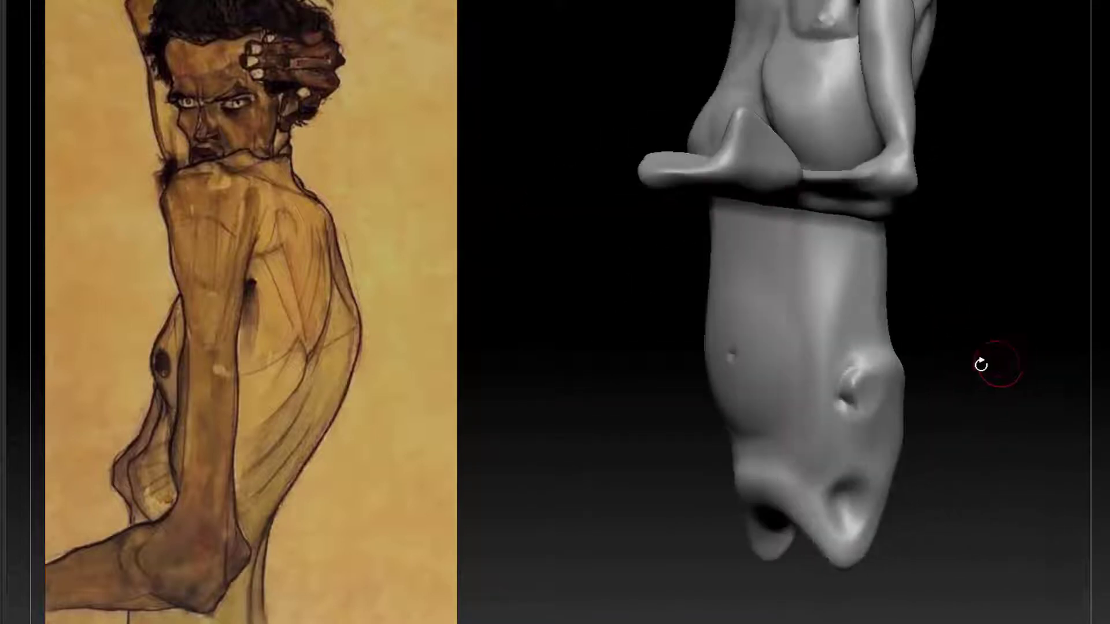
{"action": "mouse_move", "coordinate": [953, 378]}
{"action": "left_mouse_down"}
{"action": "mouse_move", "coordinate": [1000, 363]}
{"action": "mouse_move", "coordinate": [983, 353]}
{"action": "left_mouse_up"}
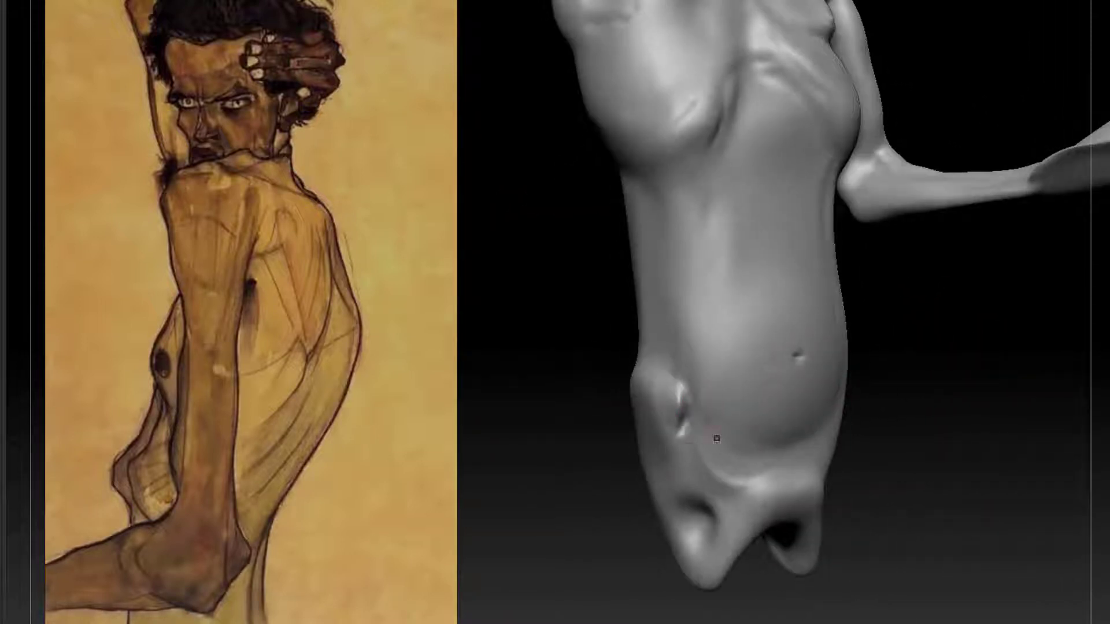
{"action": "mouse_move", "coordinate": [930, 422]}
{"action": "left_mouse_down"}
{"action": "mouse_move", "coordinate": [906, 418]}
{"action": "mouse_move", "coordinate": [954, 398]}
{"action": "left_mouse_up"}
Sculpt the lower tip of the breastbone where the two rib arches meet above the belly.
{"action": "left_click_drag", "start_coordinate": [953, 346], "coordinate": [954, 453], "text": "alt"}
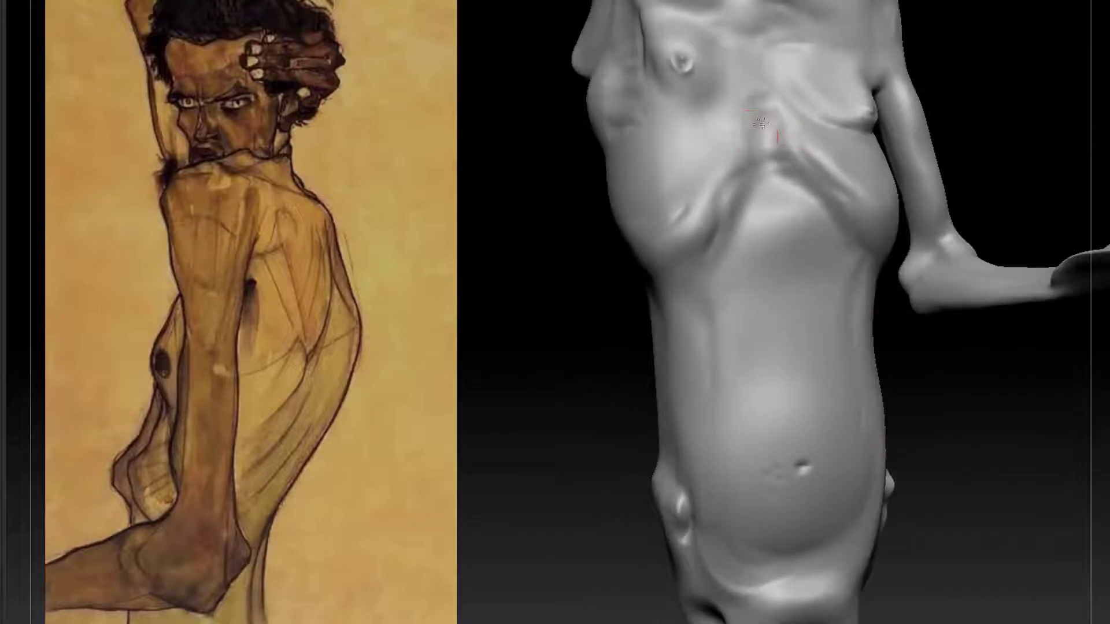
{"action": "mouse_move", "coordinate": [774, 126]}
{"action": "left_mouse_down"}
{"action": "mouse_move", "coordinate": [769, 116]}
{"action": "mouse_move", "coordinate": [742, 142]}
{"action": "left_mouse_up"}
{"action": "left_click_drag", "start_coordinate": [1013, 83], "coordinate": [976, 85]}
{"action": "left_click_drag", "start_coordinate": [784, 101], "coordinate": [796, 110]}
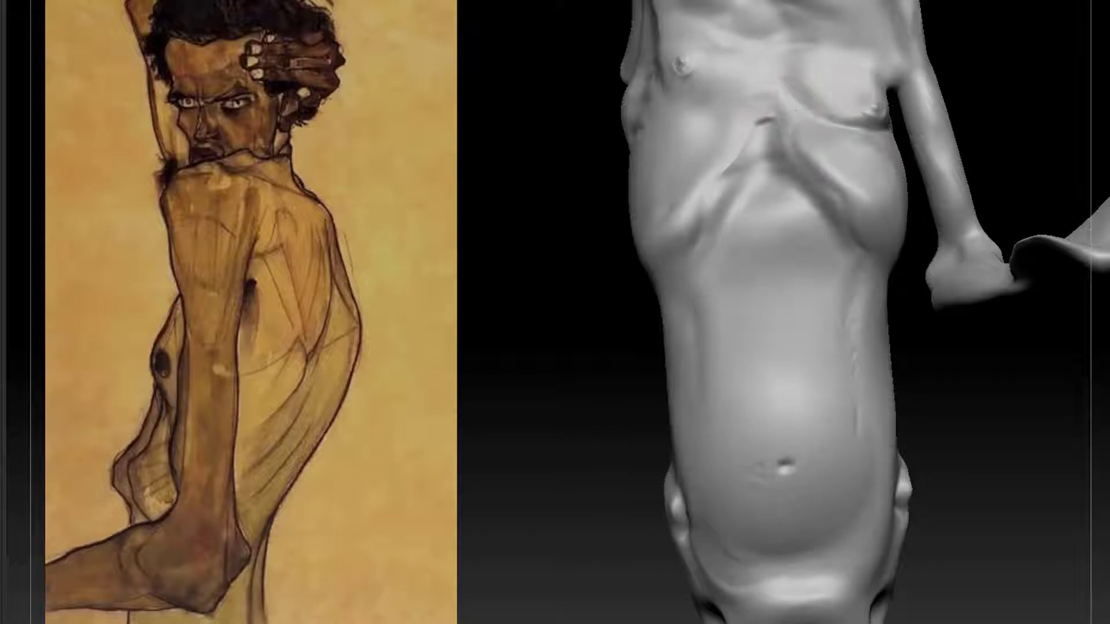
{"action": "left_click_drag", "start_coordinate": [957, 457], "coordinate": [953, 362], "text": "alt"}
{"action": "left_click_drag", "start_coordinate": [954, 362], "coordinate": [925, 530]}
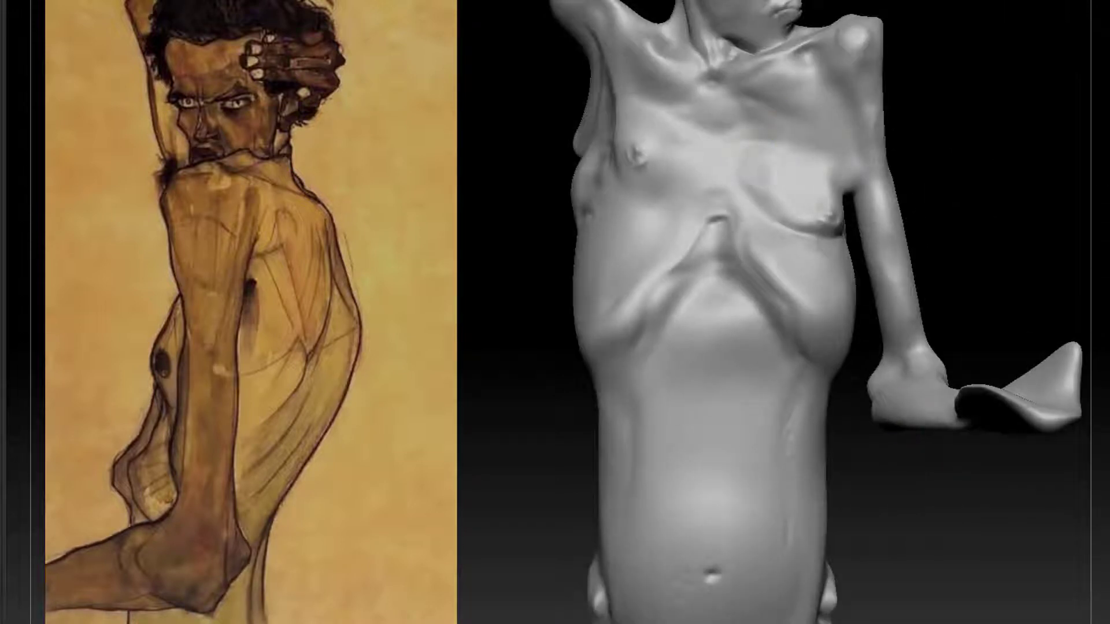
Carve the crease along the outer edge of the pectoral below the raised arm's armpit with the DamStandard brush.
{"action": "mouse_move", "coordinate": [995, 136]}
{"action": "left_mouse_down"}
{"action": "mouse_move", "coordinate": [1010, 141]}
{"action": "mouse_move", "coordinate": [996, 149]}
{"action": "left_mouse_up"}
{"action": "key", "text": "b"}
{"action": "key", "text": "d"}
{"action": "key", "text": "s"}
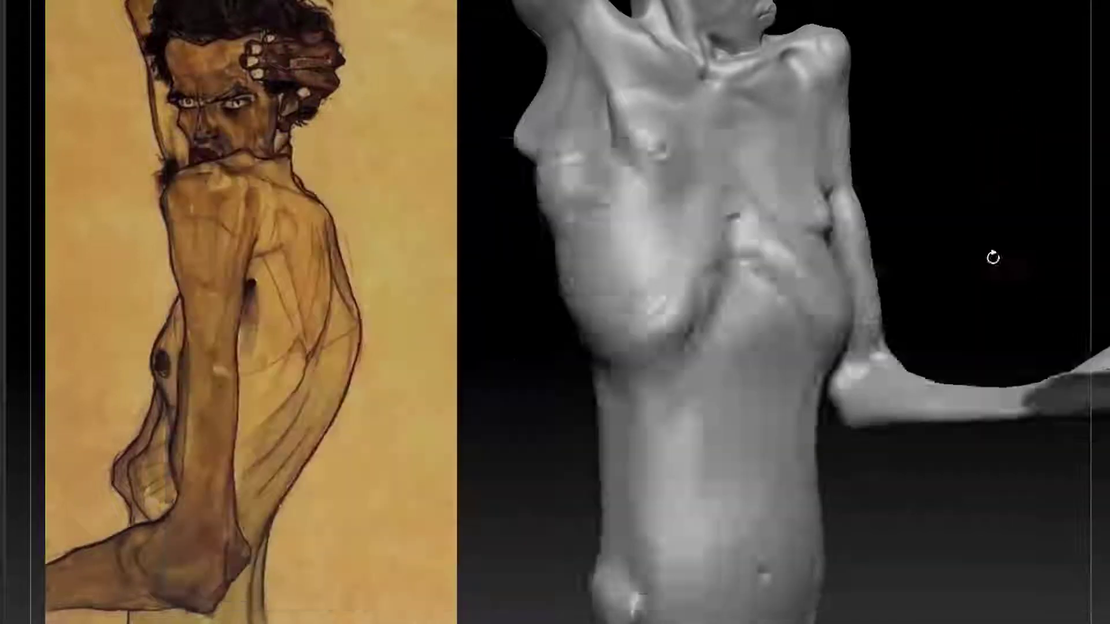
{"action": "left_click_drag", "start_coordinate": [992, 258], "coordinate": [962, 261]}
{"action": "left_click_drag", "start_coordinate": [655, 139], "coordinate": [676, 164]}
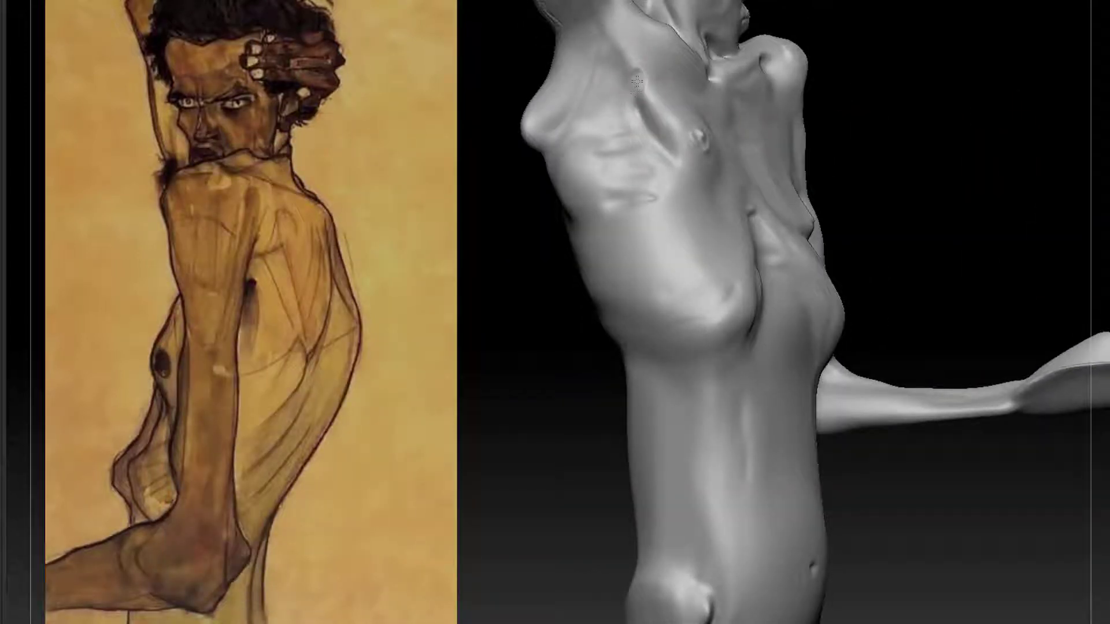
Deepen the hollow of the raised arm's armpit beside the outer edge of the pectoral.
{"action": "mouse_move", "coordinate": [628, 72]}
{"action": "left_mouse_down"}
{"action": "mouse_move", "coordinate": [615, 63]}
{"action": "mouse_move", "coordinate": [599, 93]}
{"action": "left_mouse_up"}
{"action": "left_click_drag", "start_coordinate": [910, 61], "coordinate": [862, 114]}
{"action": "left_click_drag", "start_coordinate": [967, 119], "coordinate": [847, 98]}
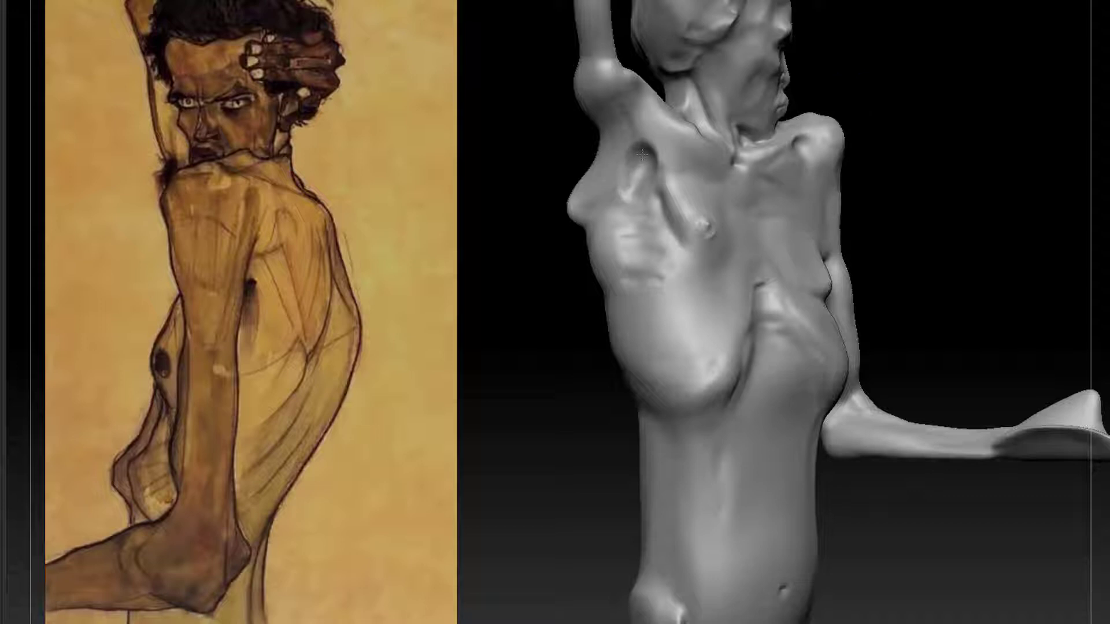
Compare the whole figure and the head with the painting from the front, side and three-quarter views.
{"action": "left_click_drag", "start_coordinate": [952, 117], "coordinate": [1035, 172]}
{"action": "left_click_drag", "start_coordinate": [1036, 172], "coordinate": [855, 54], "text": "alt"}
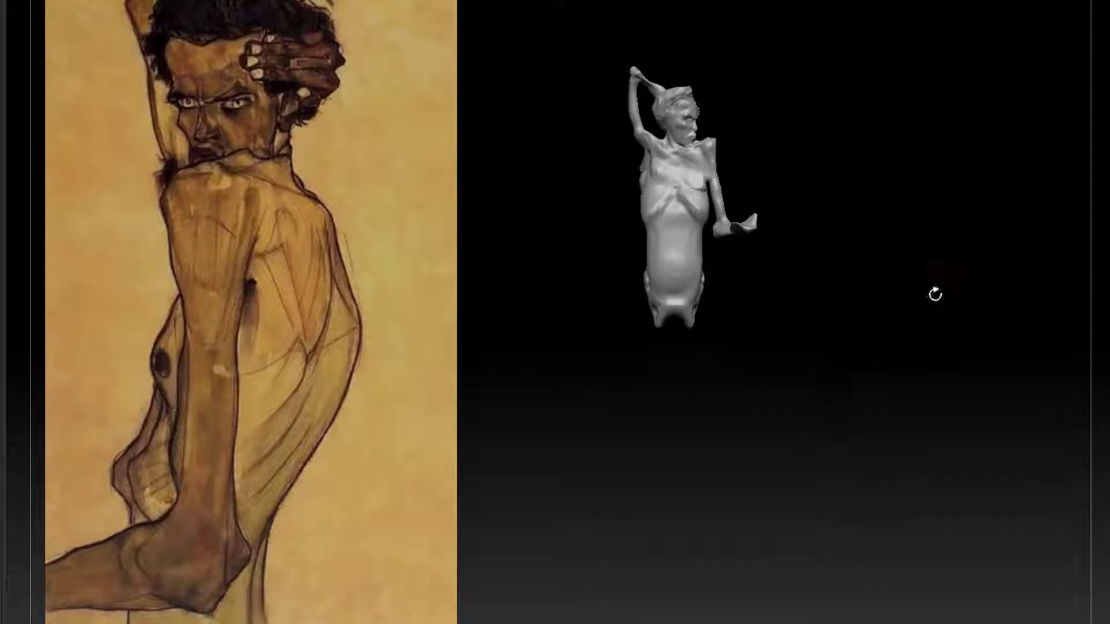
{"action": "left_click_drag", "start_coordinate": [935, 294], "coordinate": [948, 336]}
{"action": "mouse_move", "coordinate": [948, 335]}
{"action": "left_mouse_down", "text": "alt"}
{"action": "mouse_move", "coordinate": [950, 366]}
{"action": "mouse_move", "coordinate": [927, 382]}
{"action": "mouse_move", "coordinate": [931, 422]}
{"action": "mouse_move", "coordinate": [967, 378]}
{"action": "mouse_move", "coordinate": [936, 335]}
{"action": "mouse_move", "coordinate": [963, 320]}
{"action": "mouse_move", "coordinate": [808, 49]}
{"action": "left_mouse_up", "text": "alt"}
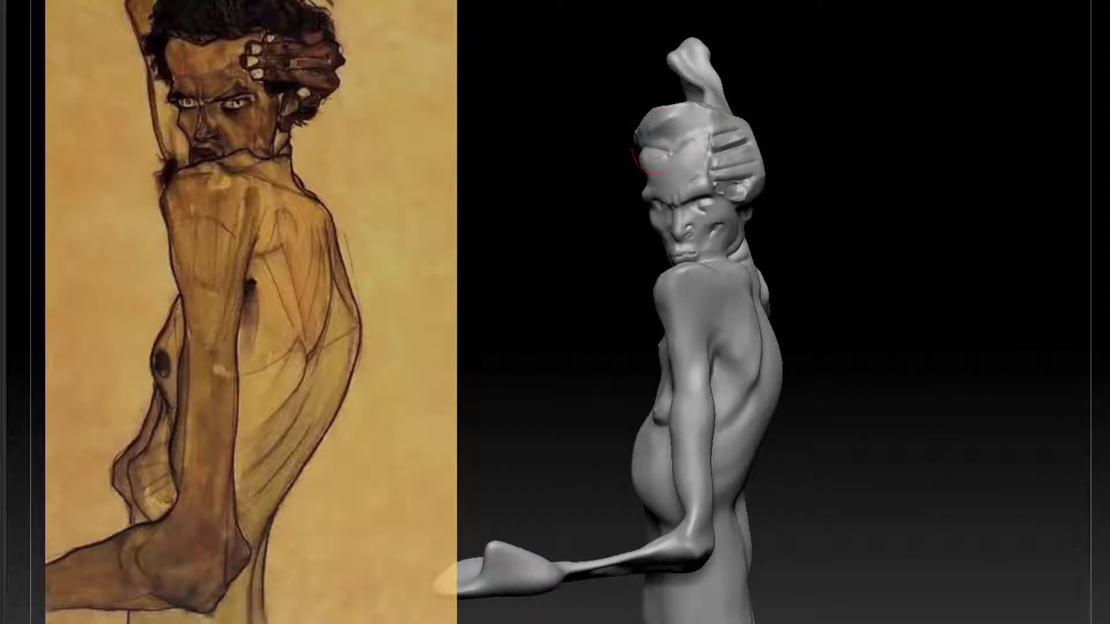
{"action": "left_click_drag", "start_coordinate": [820, 100], "coordinate": [800, 108]}
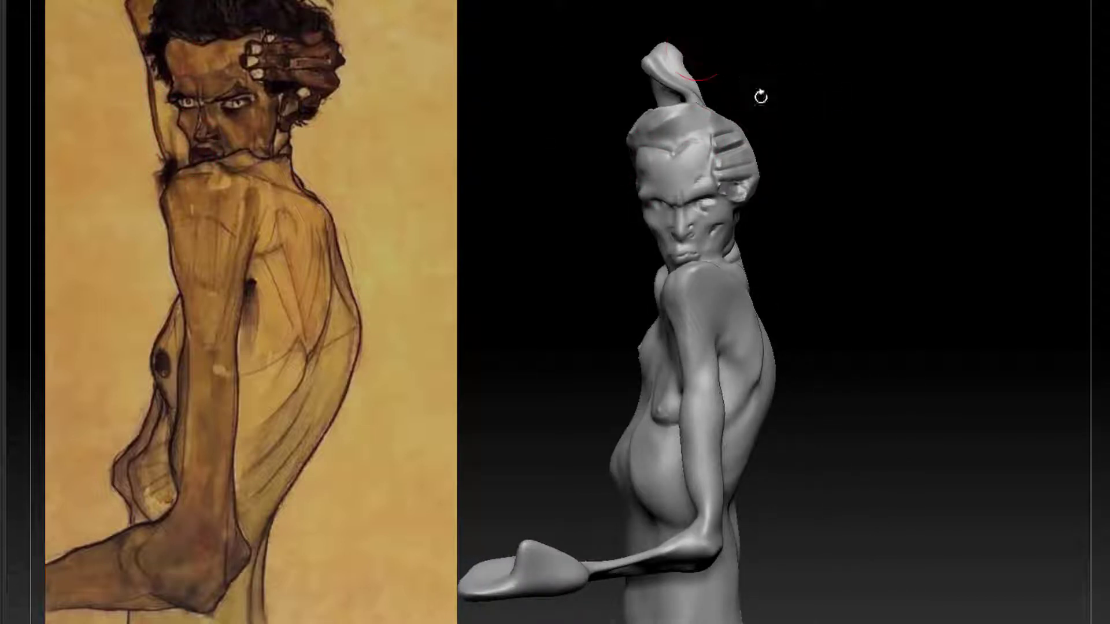
{"action": "left_click_drag", "start_coordinate": [760, 97], "coordinate": [743, 104]}
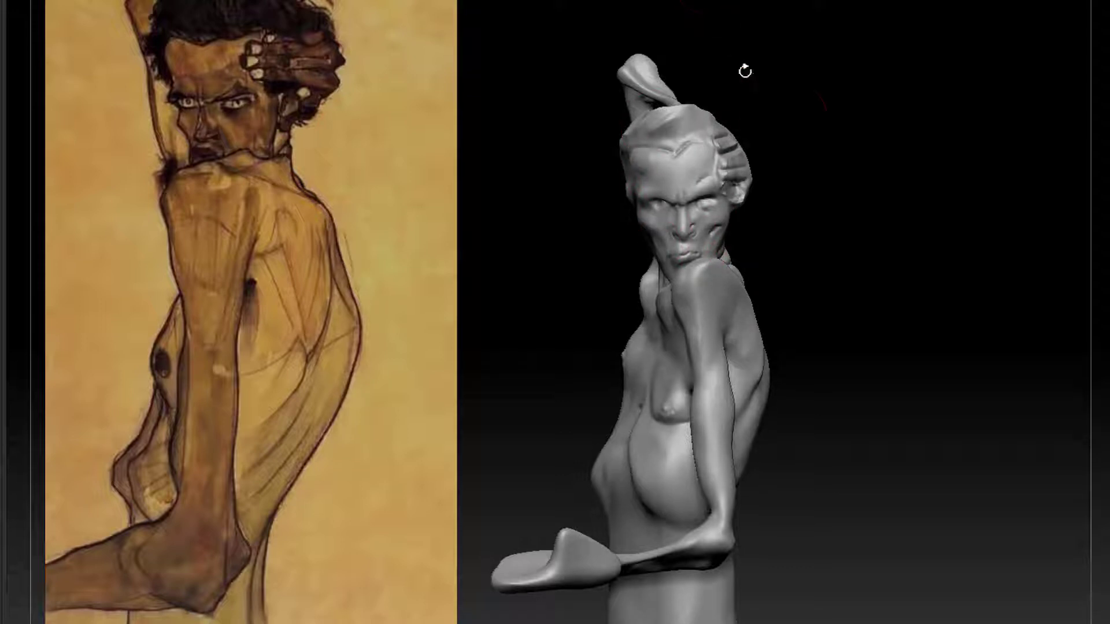
{"action": "mouse_move", "coordinate": [745, 70]}
{"action": "left_mouse_down", "text": "alt"}
{"action": "mouse_move", "coordinate": [818, 141]}
{"action": "mouse_move", "coordinate": [830, 138]}
{"action": "left_mouse_up", "text": "alt"}
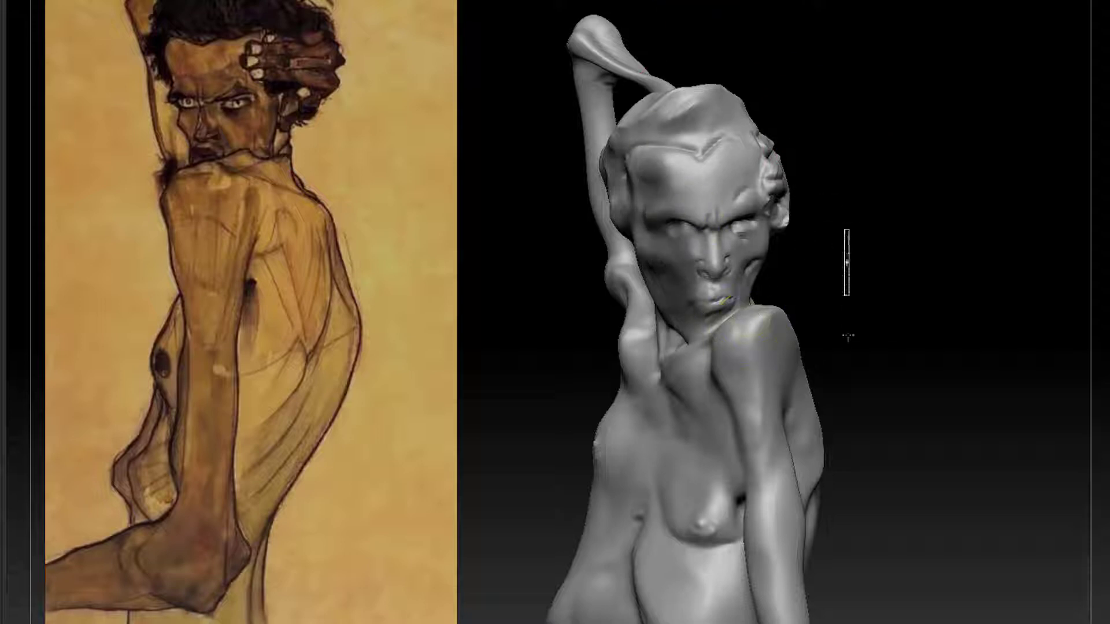
{"action": "left_click_drag", "start_coordinate": [847, 335], "coordinate": [849, 342], "text": "ctrl"}
{"action": "mouse_move", "coordinate": [945, 264]}
{"action": "left_mouse_down"}
{"action": "mouse_move", "coordinate": [922, 228]}
{"action": "mouse_move", "coordinate": [946, 241]}
{"action": "mouse_move", "coordinate": [968, 293]}
{"action": "left_mouse_up"}
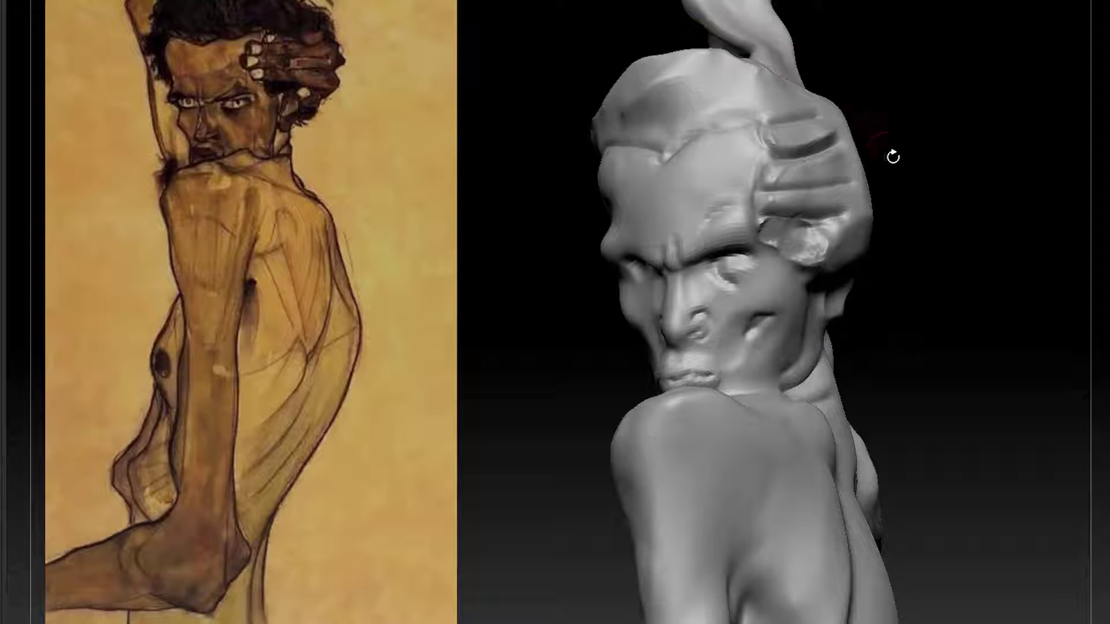
{"action": "key", "text": "b"}
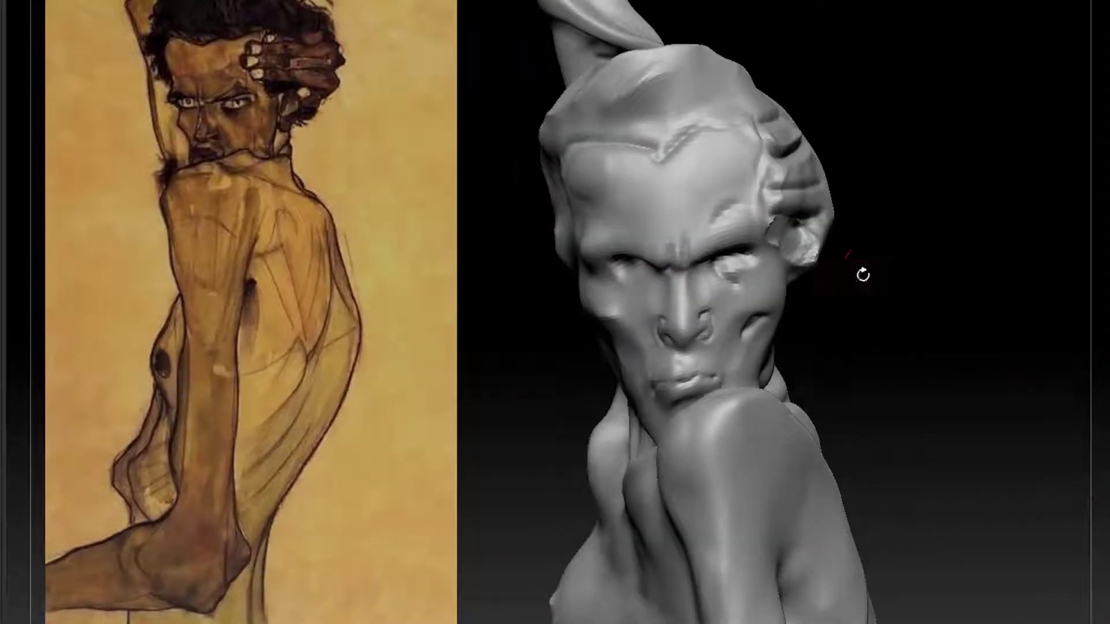
{"action": "left_click_drag", "start_coordinate": [862, 275], "coordinate": [849, 258]}
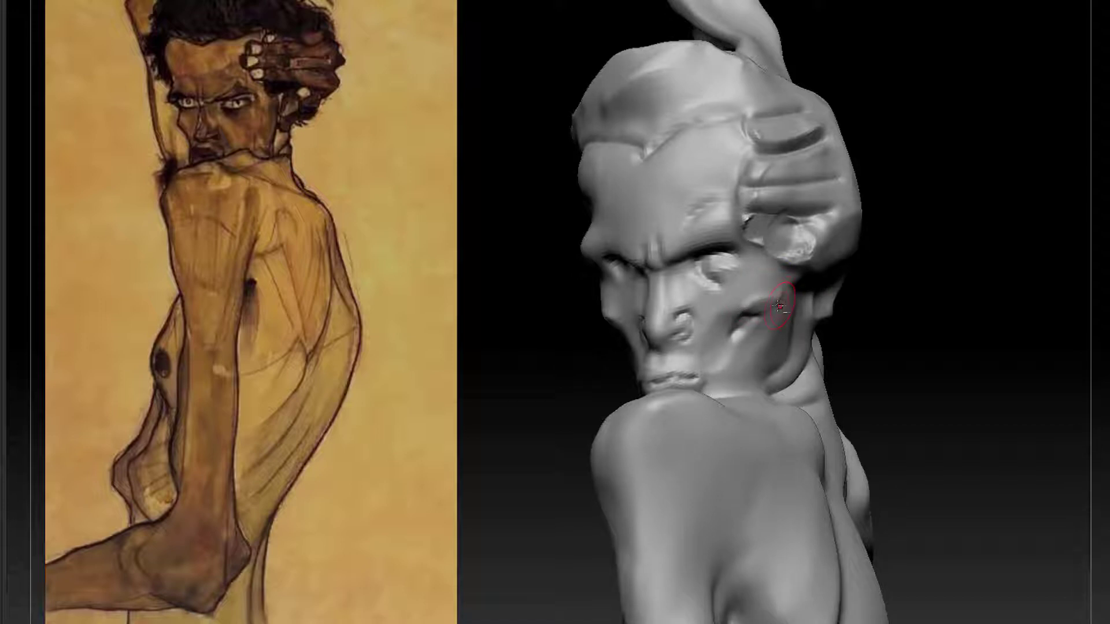
{"action": "mouse_move", "coordinate": [830, 281]}
{"action": "left_mouse_down"}
{"action": "mouse_move", "coordinate": [974, 225]}
{"action": "mouse_move", "coordinate": [934, 254]}
{"action": "left_mouse_up"}
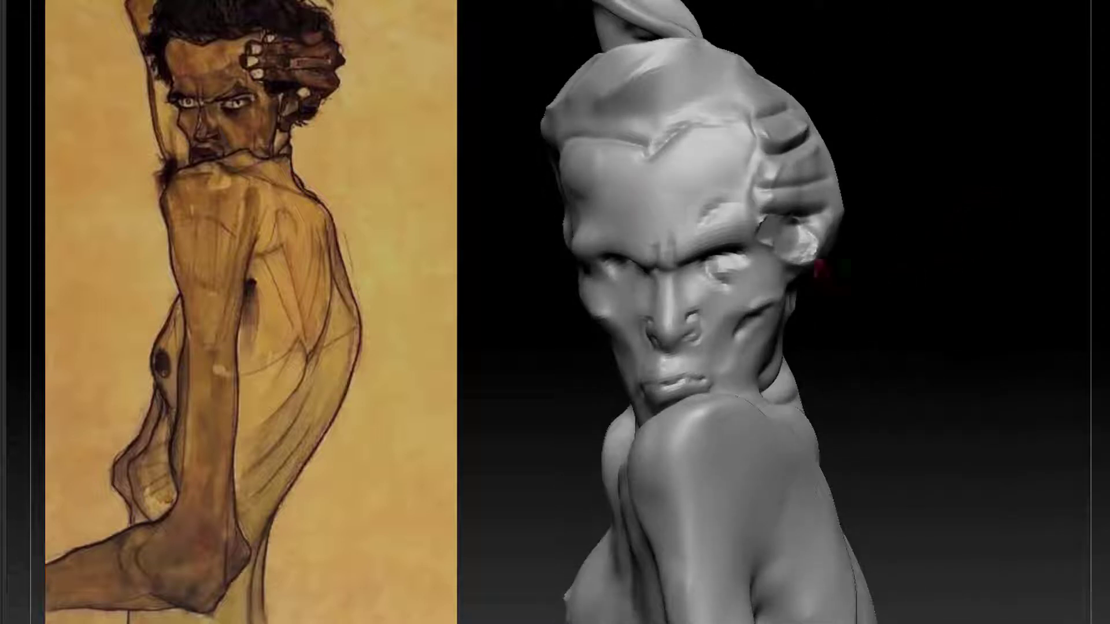
{"action": "mouse_move", "coordinate": [883, 308]}
{"action": "left_mouse_down", "text": "ctrl"}
{"action": "mouse_move", "coordinate": [887, 394]}
{"action": "mouse_move", "coordinate": [885, 283]}
{"action": "mouse_move", "coordinate": [904, 325]}
{"action": "left_mouse_up", "text": "ctrl"}
{"action": "mouse_move", "coordinate": [937, 248]}
{"action": "left_mouse_down", "text": "alt"}
{"action": "mouse_move", "coordinate": [947, 180]}
{"action": "mouse_move", "coordinate": [968, 272]}
{"action": "mouse_move", "coordinate": [909, 292]}
{"action": "left_mouse_up", "text": "alt"}
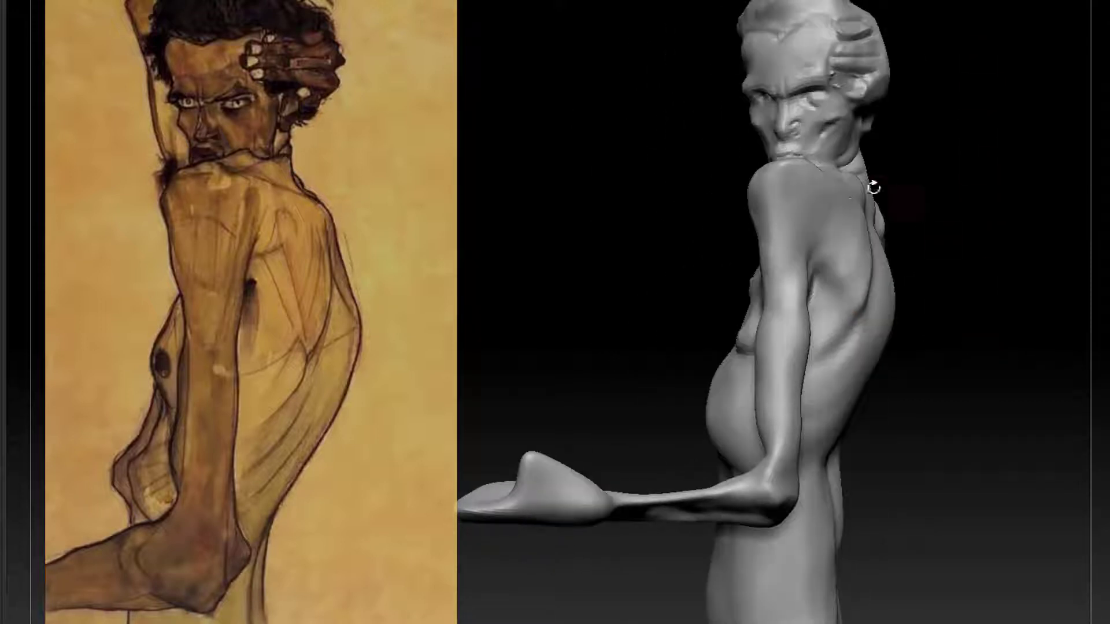
Try to carve a deep diagonal crease on the back between the lowered arm's armpit and the shoulder blade.
{"action": "mouse_move", "coordinate": [996, 337]}
{"action": "left_mouse_down"}
{"action": "mouse_move", "coordinate": [997, 242]}
{"action": "mouse_move", "coordinate": [1013, 200]}
{"action": "mouse_move", "coordinate": [895, 261]}
{"action": "left_mouse_up"}
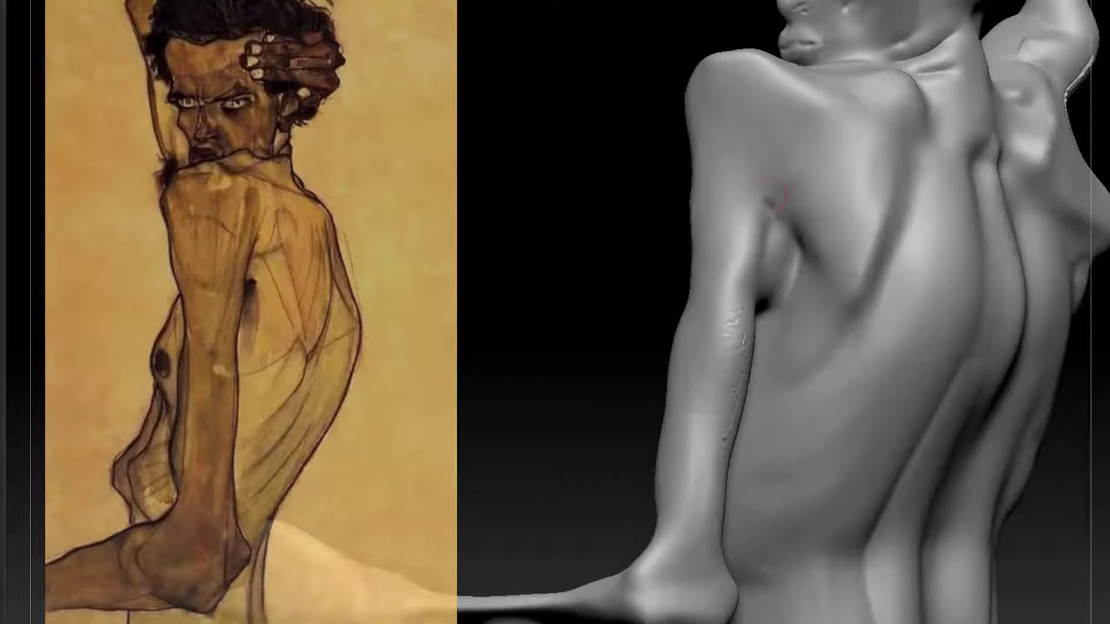
{"action": "left_click_drag", "start_coordinate": [795, 247], "coordinate": [837, 286]}
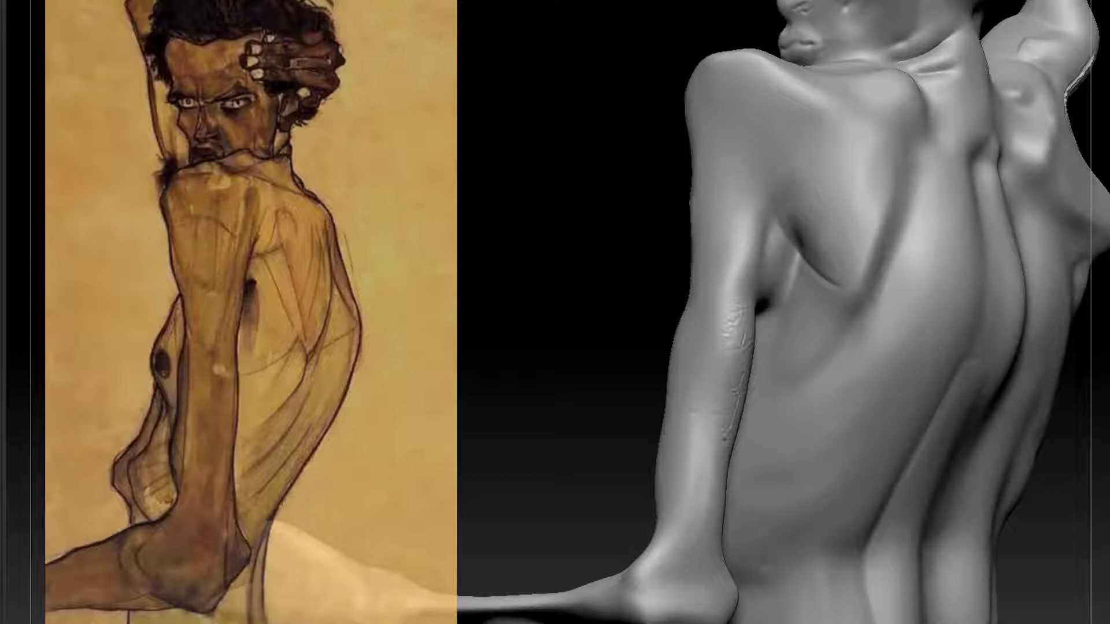
{"action": "left_click_drag", "start_coordinate": [785, 176], "coordinate": [851, 277]}
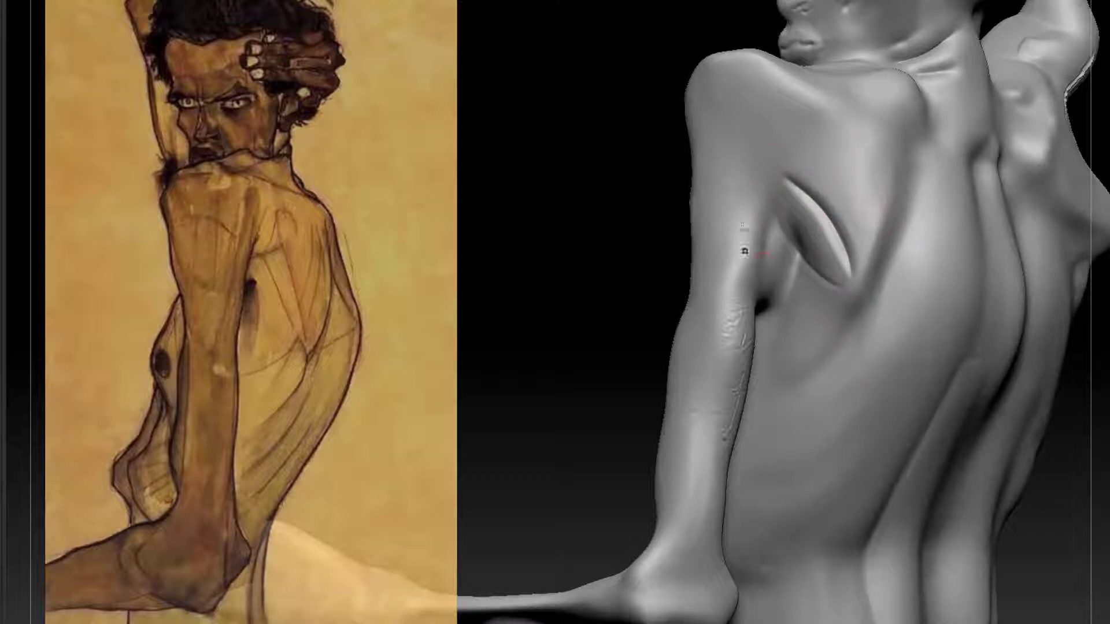
{"action": "mouse_move", "coordinate": [805, 207]}
{"action": "left_mouse_down", "text": "ctrl"}
{"action": "mouse_move", "coordinate": [800, 228]}
{"action": "mouse_move", "coordinate": [823, 267]}
{"action": "left_mouse_up", "text": "ctrl"}
{"action": "key", "text": "ctrl+z"}
{"action": "left_click_drag", "start_coordinate": [787, 182], "coordinate": [857, 270]}
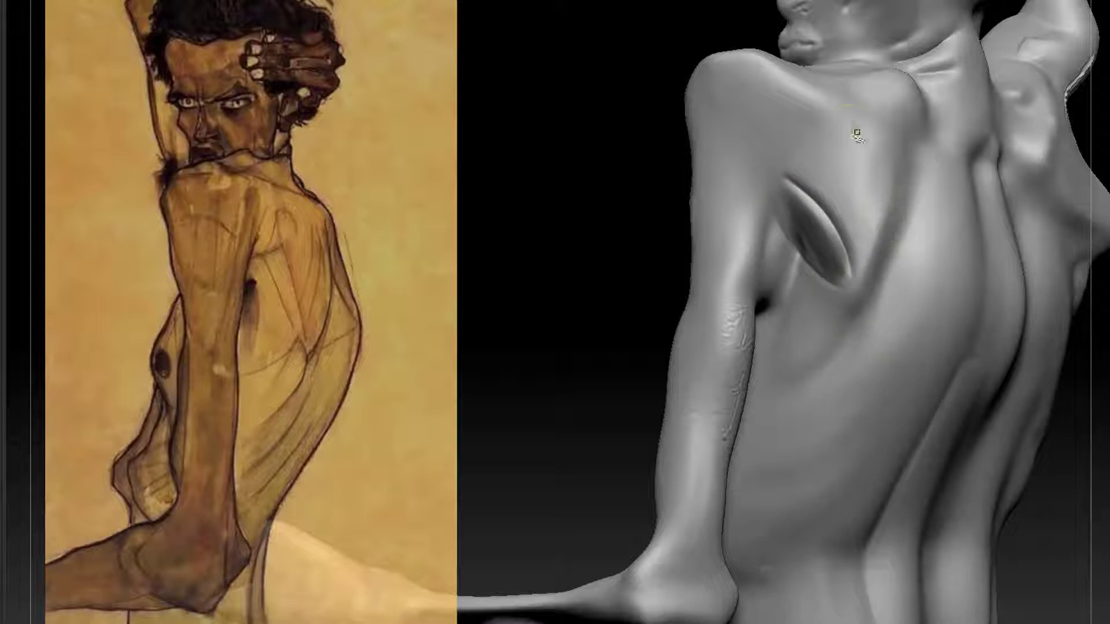
Try masking patches on the shoulder blade, and undo them together with the recent crease strokes behind the armpit.
{"action": "left_click_drag", "start_coordinate": [795, 211], "coordinate": [828, 263], "text": "ctrl"}
{"action": "mouse_move", "coordinate": [858, 151]}
{"action": "left_mouse_down", "text": "ctrl"}
{"action": "mouse_move", "coordinate": [844, 153]}
{"action": "mouse_move", "coordinate": [877, 196]}
{"action": "left_mouse_up", "text": "ctrl"}
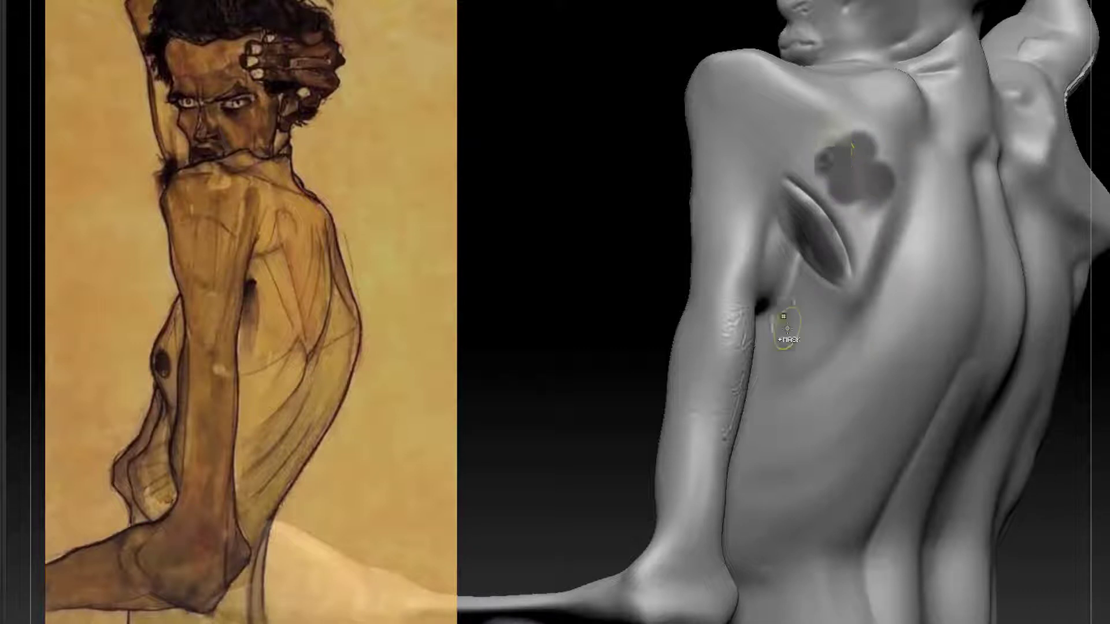
{"action": "key", "text": "ctrl+z"}
{"action": "key", "text": "ctrl+z"}
{"action": "key", "text": "ctrl+z"}
{"action": "key", "text": "ctrl+z"}
Mark both sides of the face from the temples down towards the chin with mask strokes, and clear the mask.
{"action": "left_click_drag", "start_coordinate": [561, 306], "coordinate": [728, 267]}
{"action": "left_click_drag", "start_coordinate": [643, 97], "coordinate": [694, 306], "text": "ctrl"}
{"action": "left_click_drag", "start_coordinate": [804, 105], "coordinate": [751, 292], "text": "ctrl"}
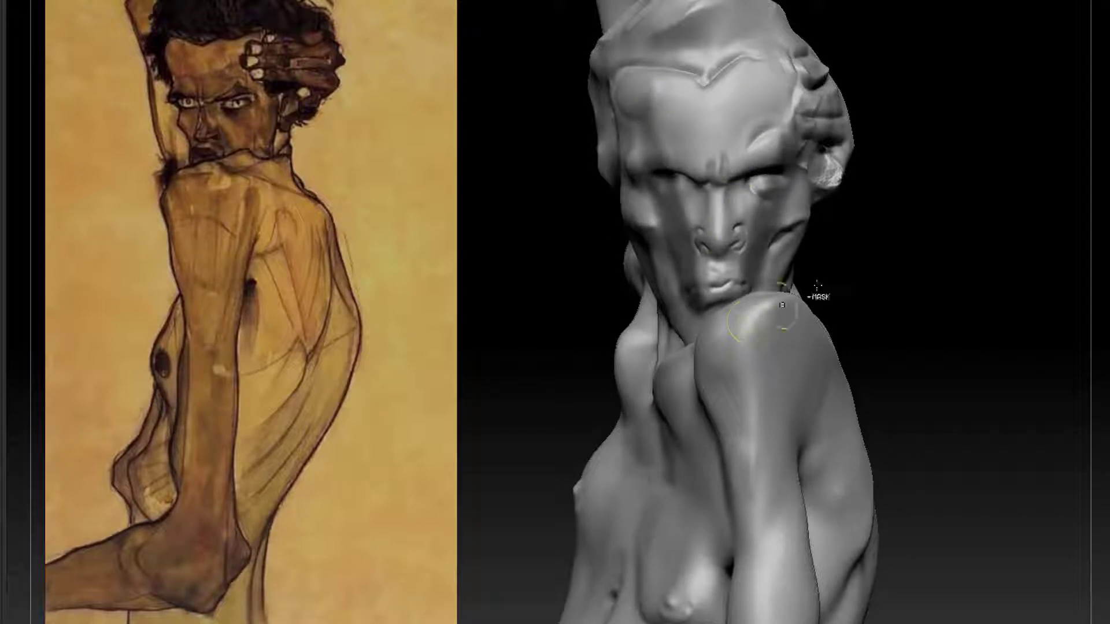
{"action": "left_click_drag", "start_coordinate": [919, 196], "coordinate": [960, 233], "text": "ctrl"}
Examine the face, shoulder and overall proportions of the figure from the front, side and back against the painting.
{"action": "mouse_move", "coordinate": [949, 355]}
{"action": "left_mouse_down"}
{"action": "mouse_move", "coordinate": [936, 275]}
{"action": "mouse_move", "coordinate": [835, 206]}
{"action": "left_mouse_up"}
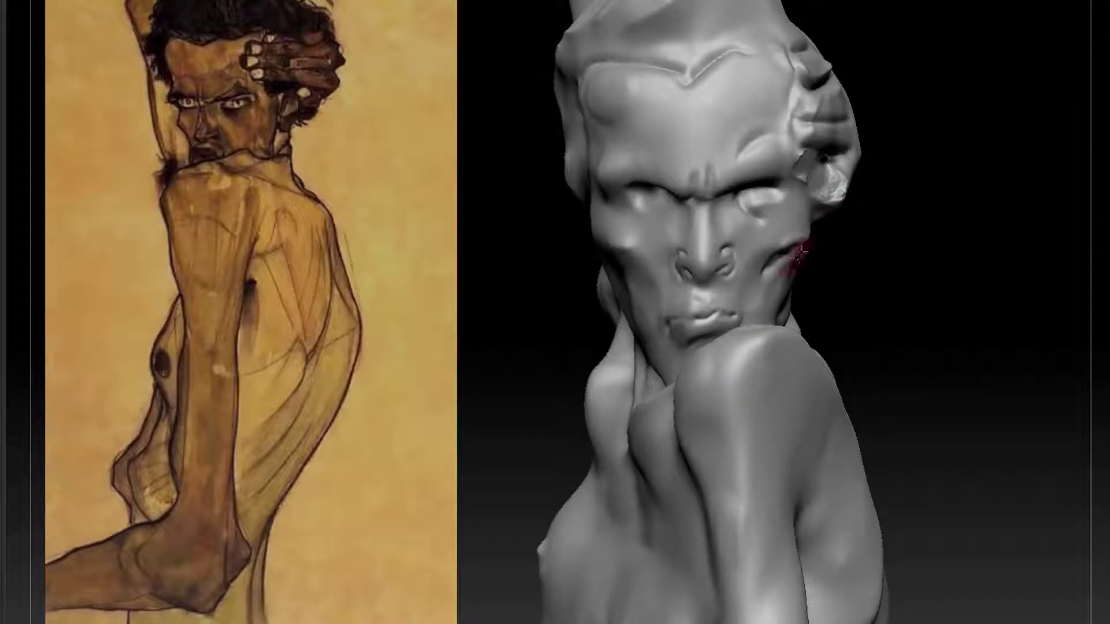
{"action": "left_click_drag", "start_coordinate": [838, 229], "coordinate": [818, 230]}
{"action": "mouse_move", "coordinate": [884, 254]}
{"action": "left_mouse_down", "text": "alt"}
{"action": "mouse_move", "coordinate": [901, 186]}
{"action": "mouse_move", "coordinate": [898, 355]}
{"action": "mouse_move", "coordinate": [865, 202]}
{"action": "left_mouse_up", "text": "alt"}
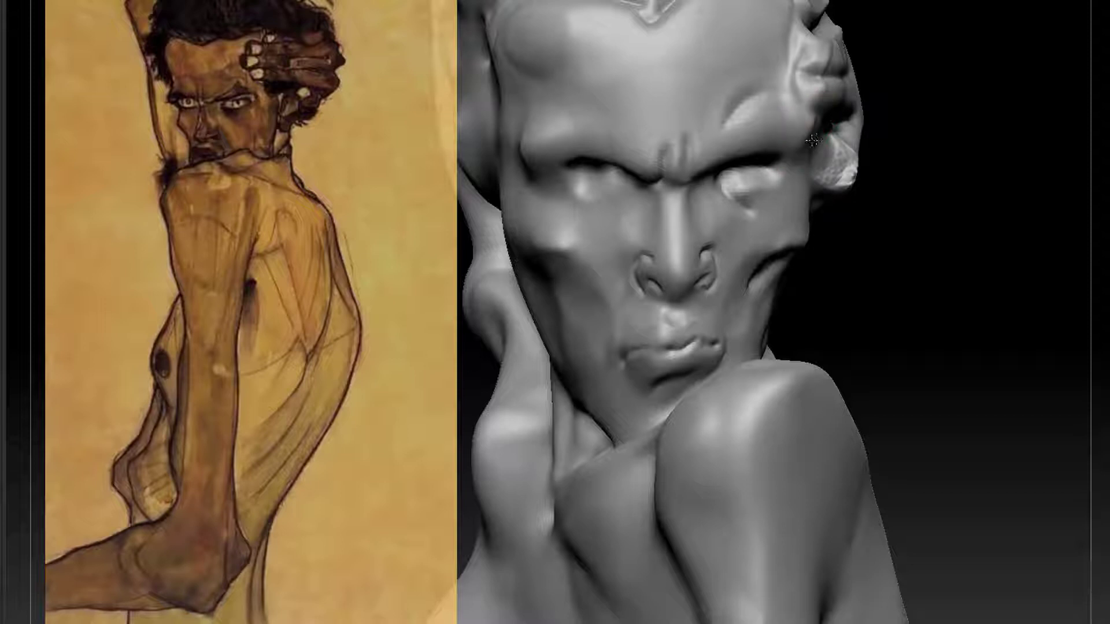
{"action": "left_click_drag", "start_coordinate": [931, 127], "coordinate": [838, 124]}
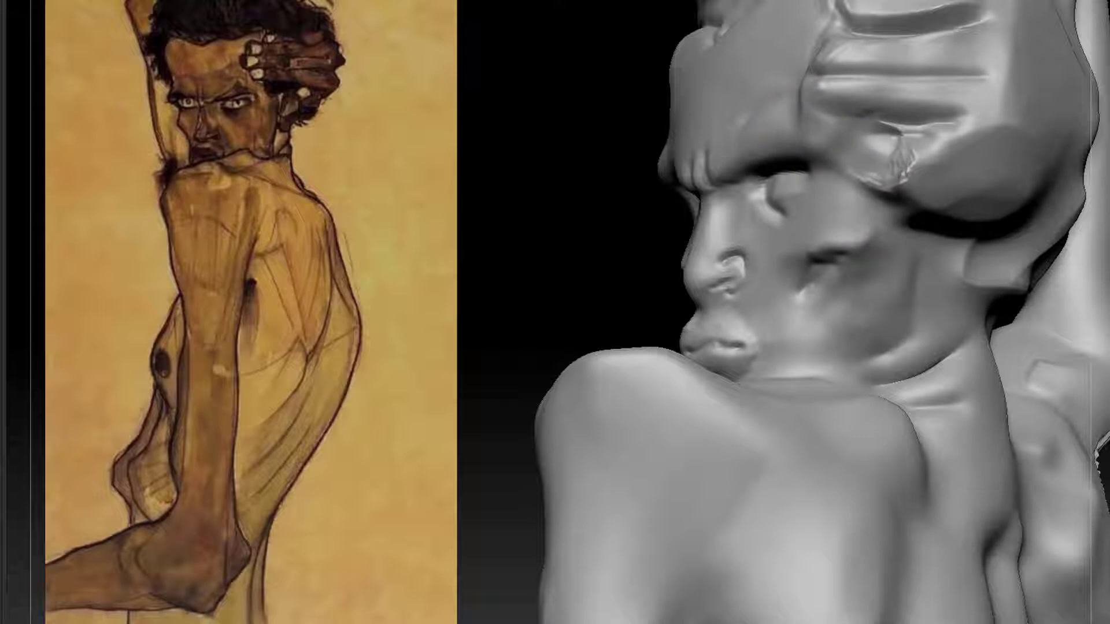
{"action": "mouse_move", "coordinate": [571, 217]}
{"action": "left_mouse_down"}
{"action": "mouse_move", "coordinate": [1007, 129]}
{"action": "mouse_move", "coordinate": [1078, 231]}
{"action": "left_mouse_up"}
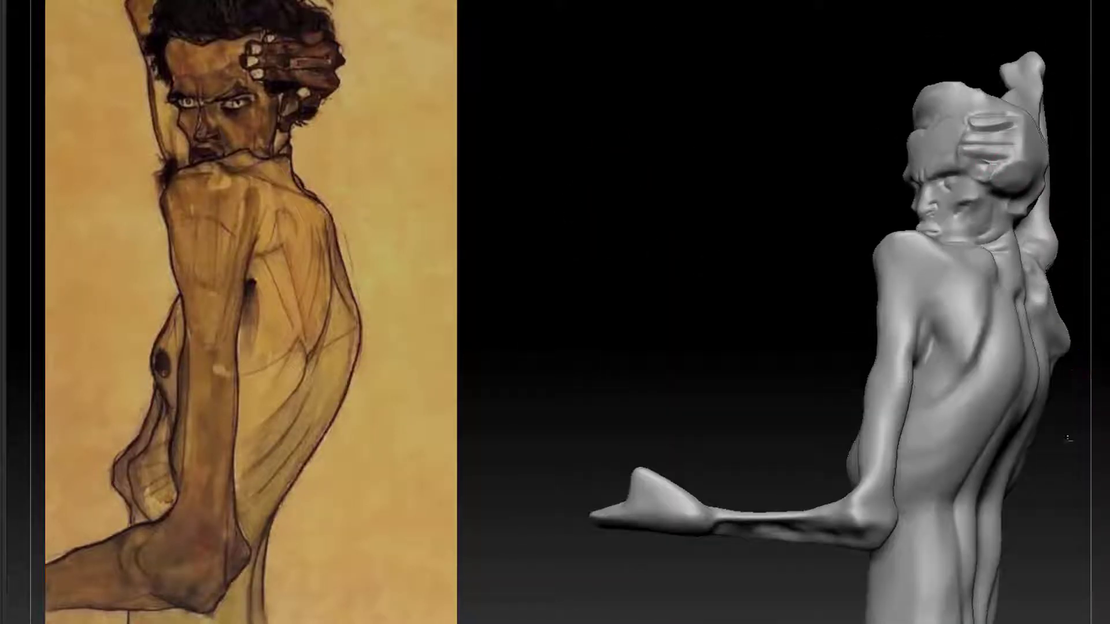
{"action": "mouse_move", "coordinate": [1068, 439]}
{"action": "left_mouse_down"}
{"action": "mouse_move", "coordinate": [1098, 462]}
{"action": "mouse_move", "coordinate": [1035, 466]}
{"action": "mouse_move", "coordinate": [1060, 445]}
{"action": "mouse_move", "coordinate": [979, 414]}
{"action": "left_mouse_up"}
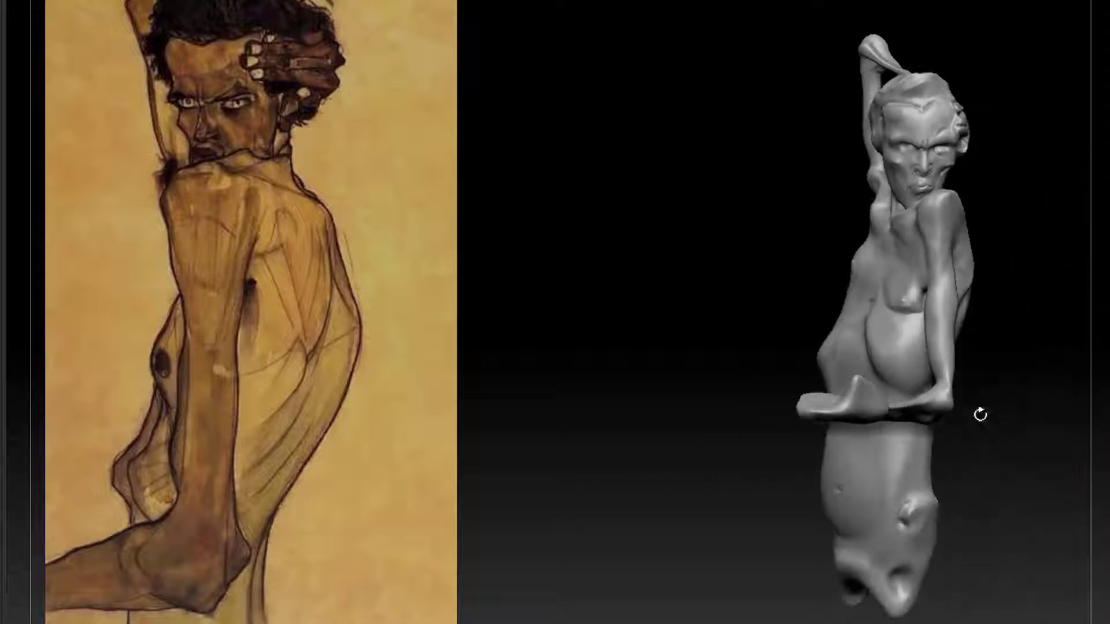
{"action": "mouse_move", "coordinate": [1048, 433]}
{"action": "left_mouse_down"}
{"action": "mouse_move", "coordinate": [1038, 458]}
{"action": "mouse_move", "coordinate": [995, 434]}
{"action": "mouse_move", "coordinate": [998, 418]}
{"action": "mouse_move", "coordinate": [1030, 431]}
{"action": "mouse_move", "coordinate": [1005, 520]}
{"action": "mouse_move", "coordinate": [964, 446]}
{"action": "mouse_move", "coordinate": [1017, 434]}
{"action": "mouse_move", "coordinate": [871, 503]}
{"action": "left_mouse_up"}
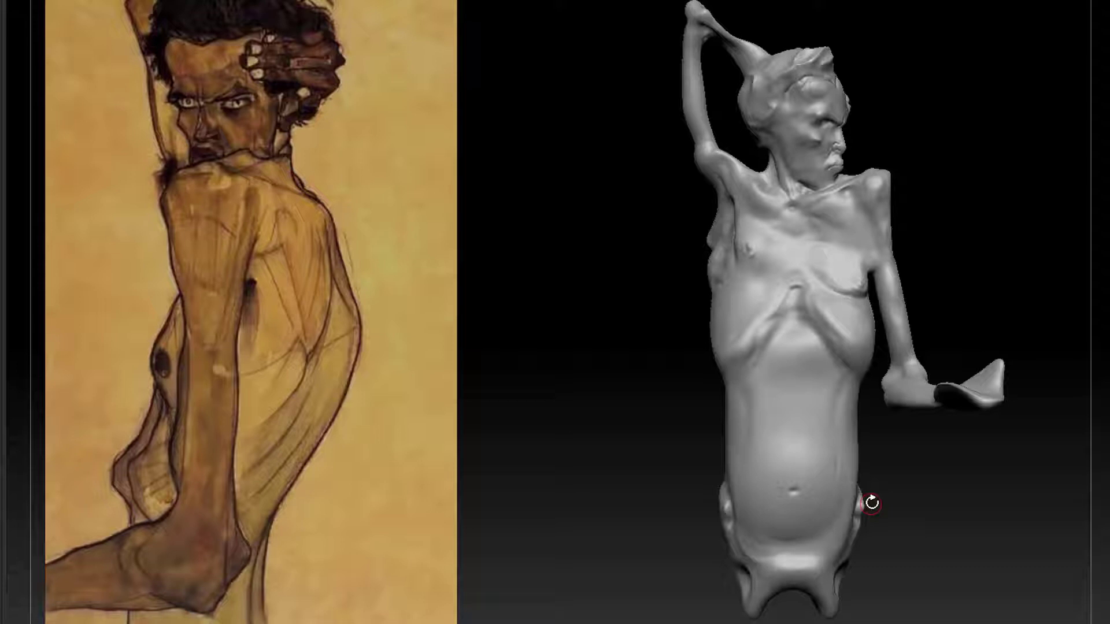
{"action": "mouse_move", "coordinate": [871, 503]}
{"action": "left_mouse_down"}
{"action": "mouse_move", "coordinate": [942, 511]}
{"action": "mouse_move", "coordinate": [905, 523]}
{"action": "left_mouse_up"}
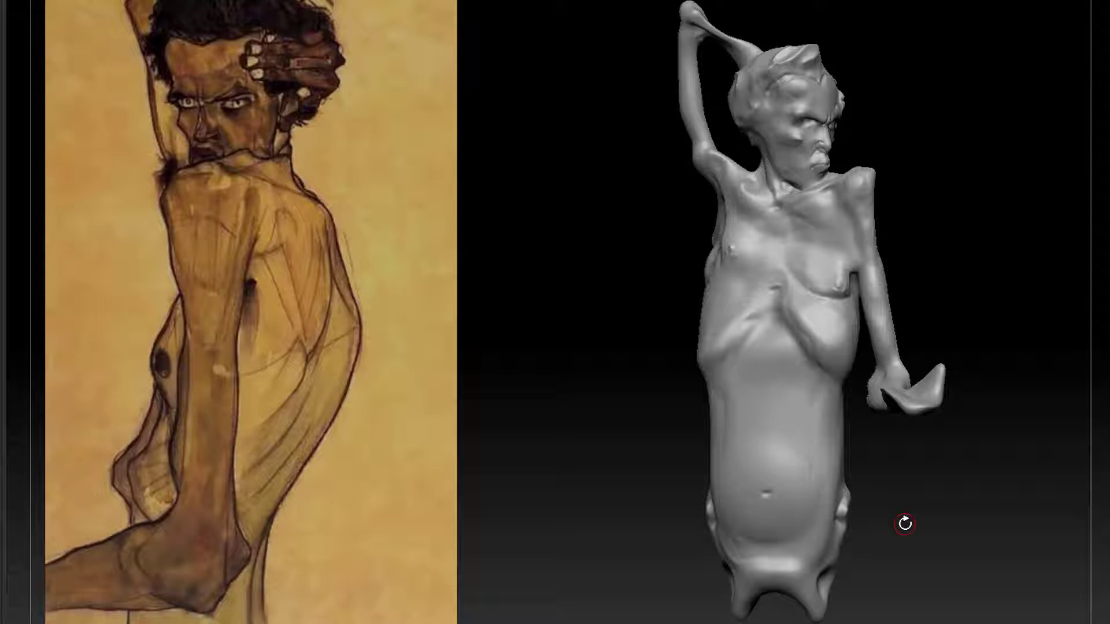
{"action": "left_click_drag", "start_coordinate": [905, 524], "coordinate": [879, 456], "text": "alt"}
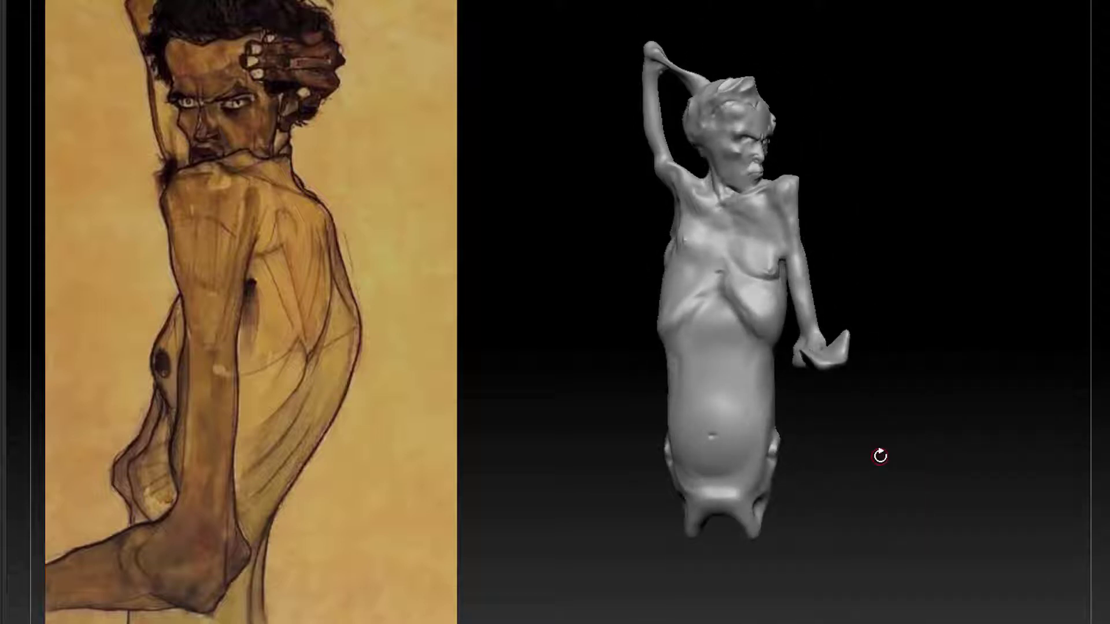